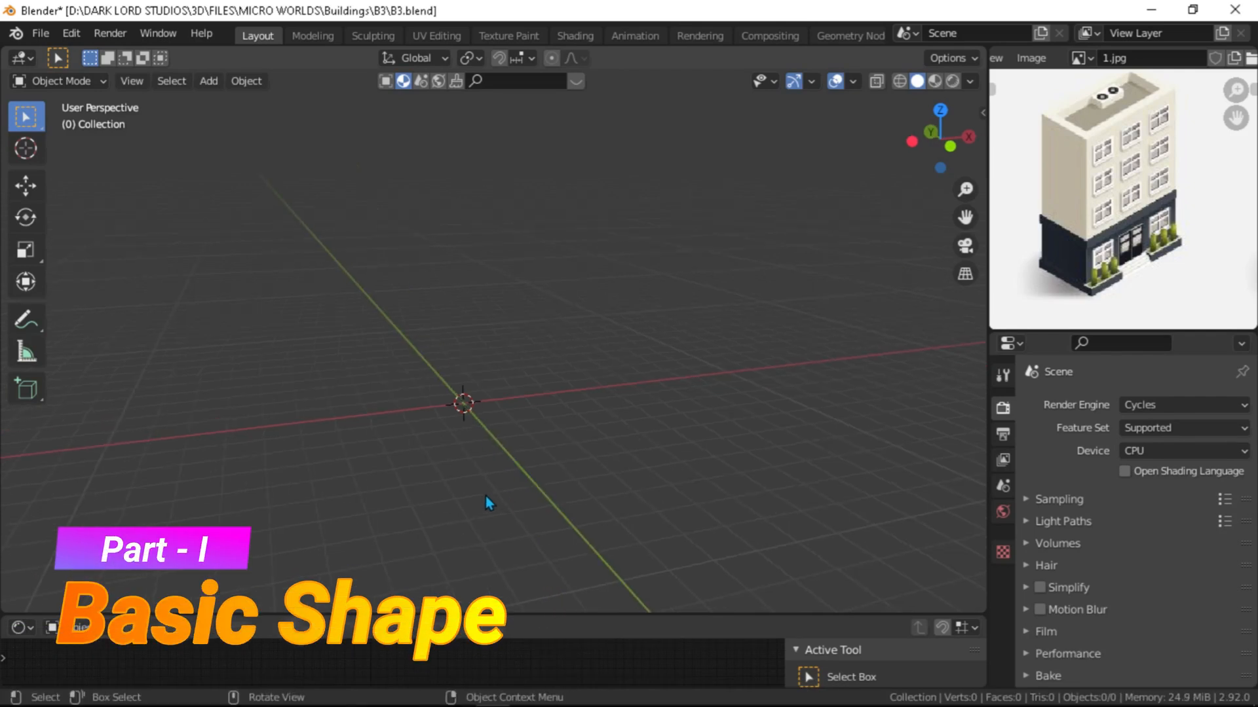
Step: Add a cube mesh at the centre of the empty scene
{"action": "key", "text": "n"}
{"action": "key", "text": "shift+a"}
{"action": "left_click", "coordinate": [537, 309]}
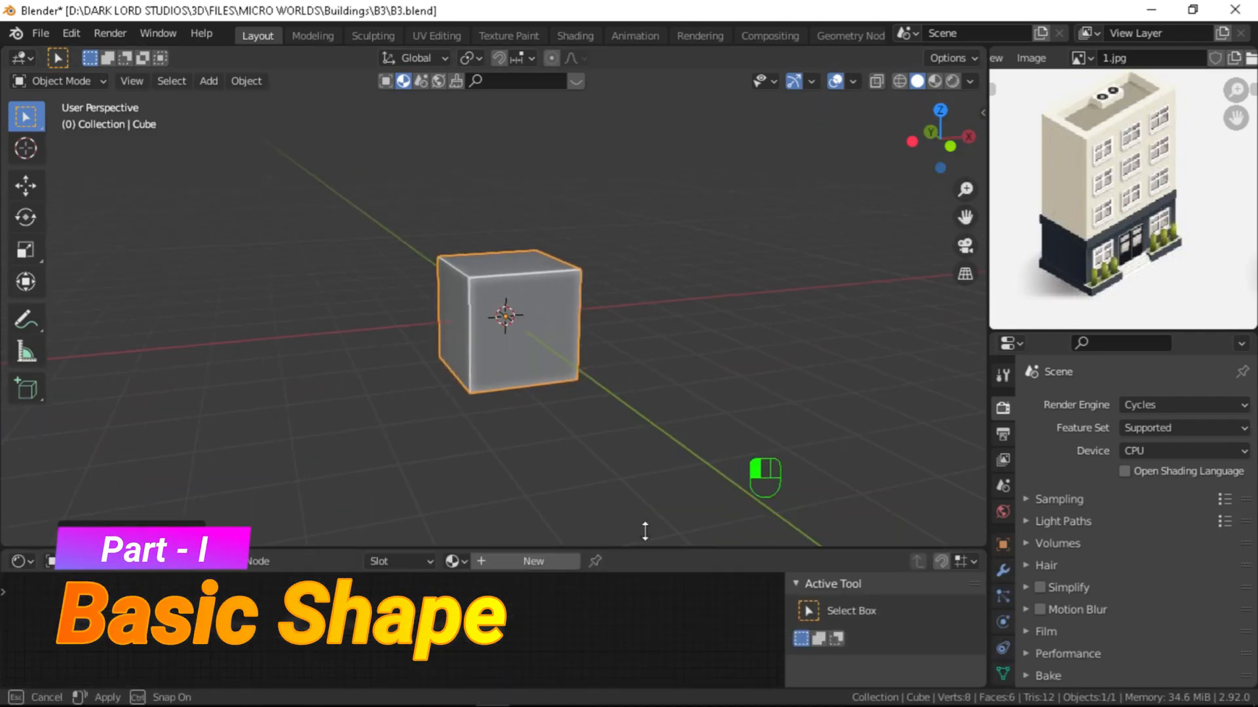
Step: Give the cube's material an image texture with mapping nodes and load Pallete.png into it
{"action": "key", "text": "ctrl+t"}
{"action": "left_click", "coordinate": [315, 619]}
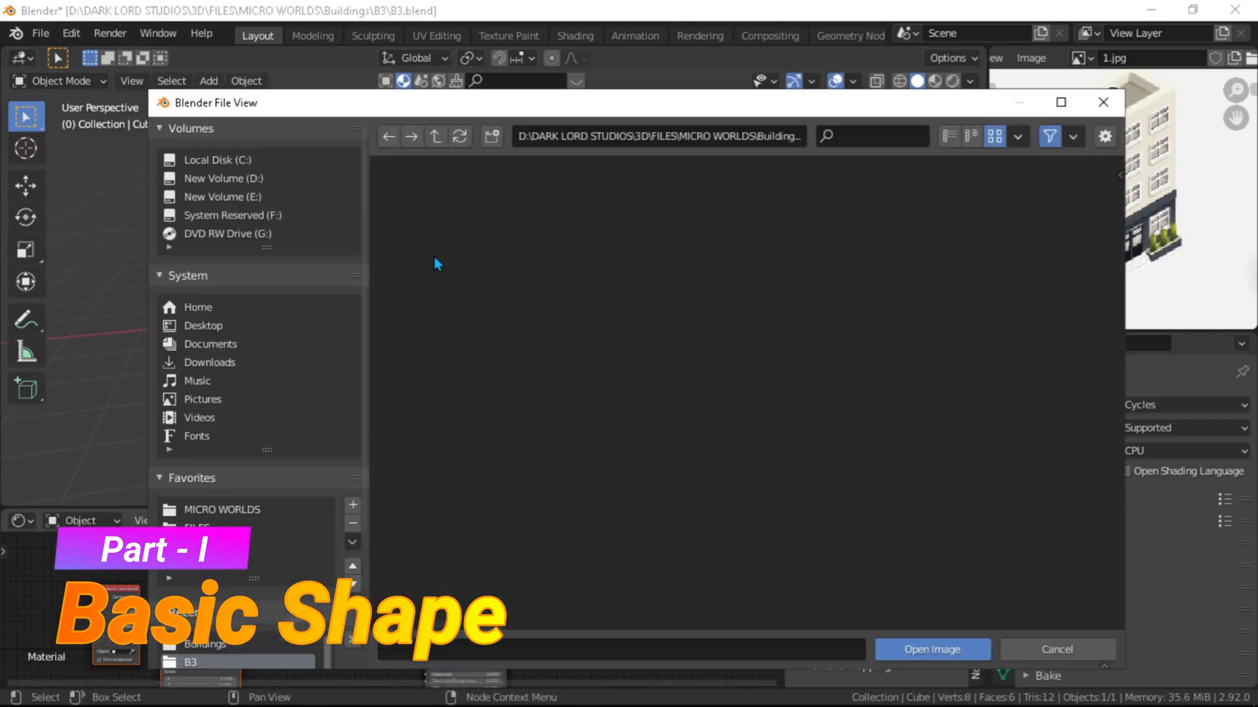
{"action": "left_click", "coordinate": [435, 136]}
{"action": "left_click", "coordinate": [435, 136]}
{"action": "left_click", "coordinate": [436, 136]}
{"action": "left_click", "coordinate": [436, 137]}
{"action": "left_click", "coordinate": [435, 136]}
{"action": "left_click", "coordinate": [976, 400]}
{"action": "left_click", "coordinate": [957, 646]}
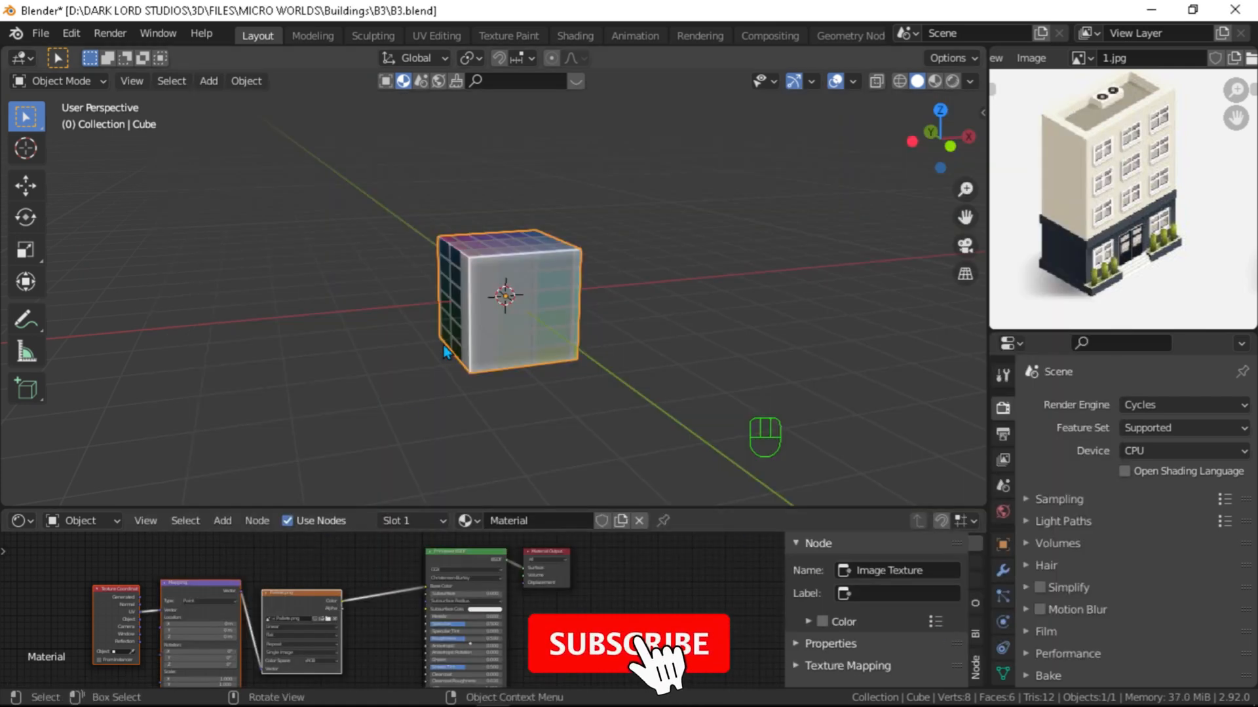
Step: Switch the node editor area to the UV Editor and display Pallete.png in it
{"action": "left_click", "coordinate": [22, 521]}
{"action": "left_click", "coordinate": [80, 359]}
{"action": "left_click", "coordinate": [417, 522]}
{"action": "left_click", "coordinate": [458, 317]}
Step: Select the whole cube in Edit Mode and scale its UVs to 0 so they collapse to one point
{"action": "key", "text": "Tab"}
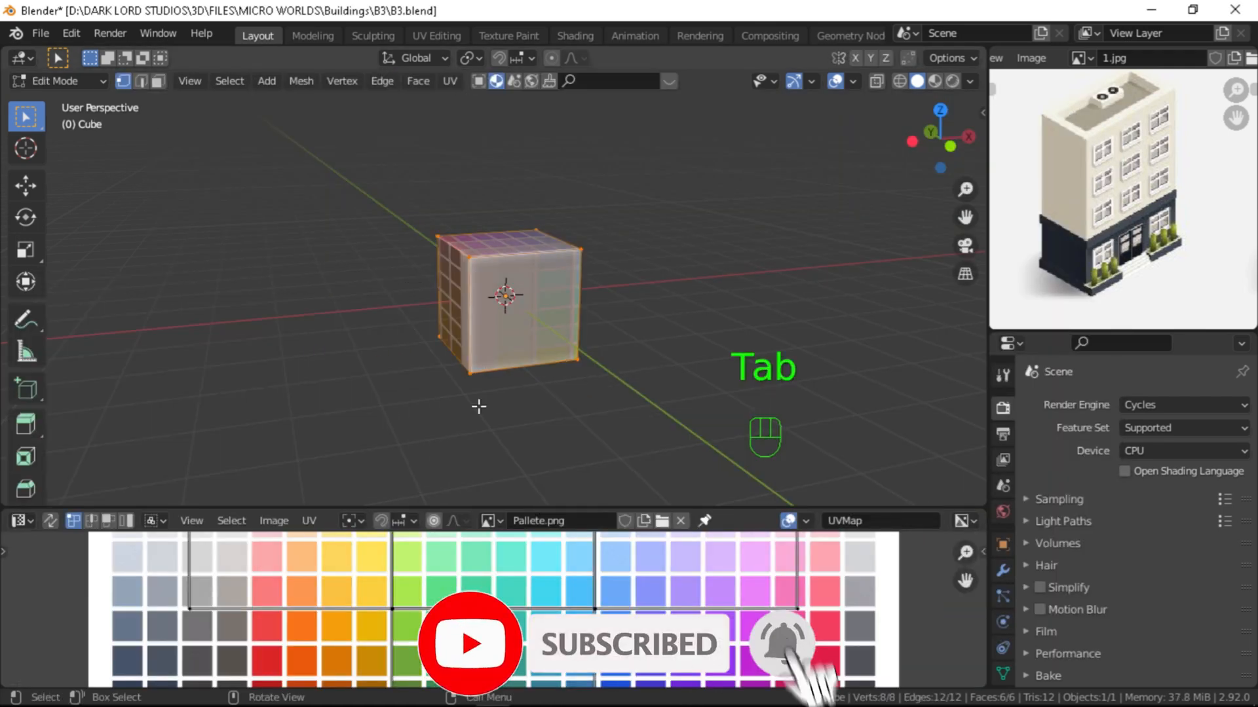
{"action": "key", "text": "a"}
{"action": "key", "text": "s"}
{"action": "key", "text": "0"}
{"action": "left_click", "coordinate": [514, 612]}
{"action": "scroll", "coordinate": [524, 616], "scroll_direction": "down", "scroll_amount": 2}
{"action": "middle_click_drag", "start_coordinate": [553, 624], "coordinate": [549, 588], "text": "alt+shift"}
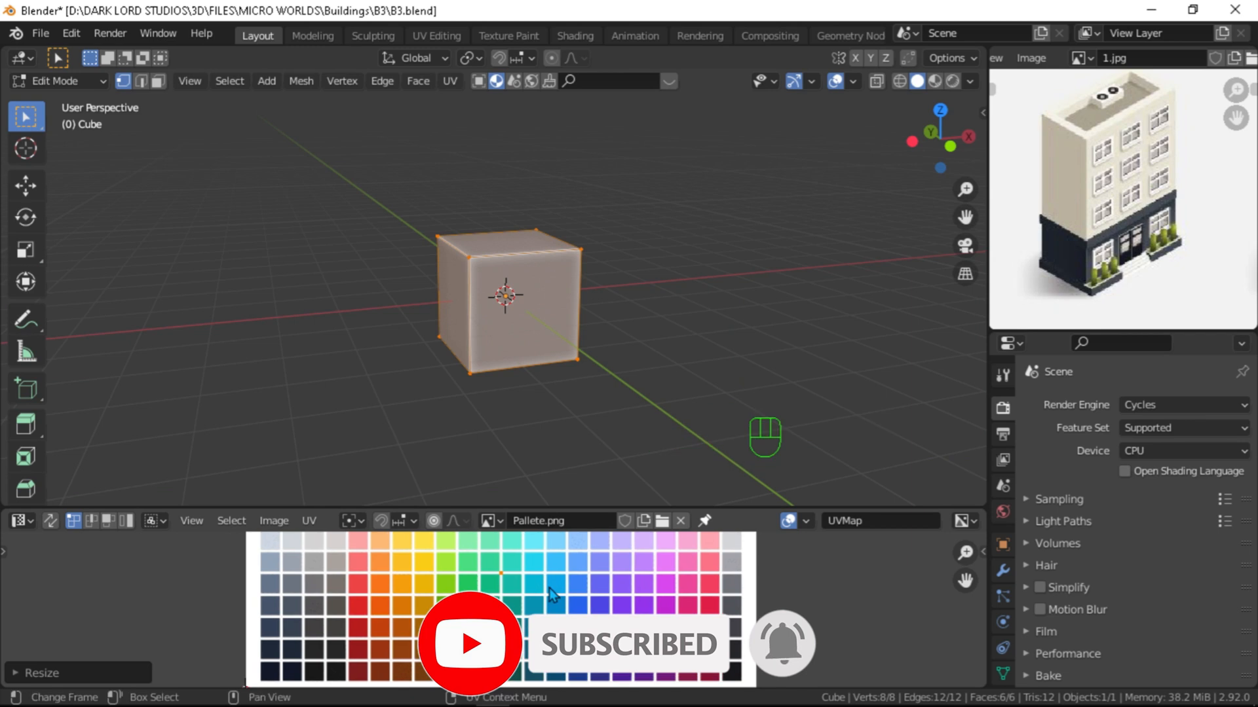
Step: Move the collapsed UVs onto the dark blue-grey swatch of the palette and return to Object Mode
{"action": "key", "text": "g"}
{"action": "left_click", "coordinate": [322, 606]}
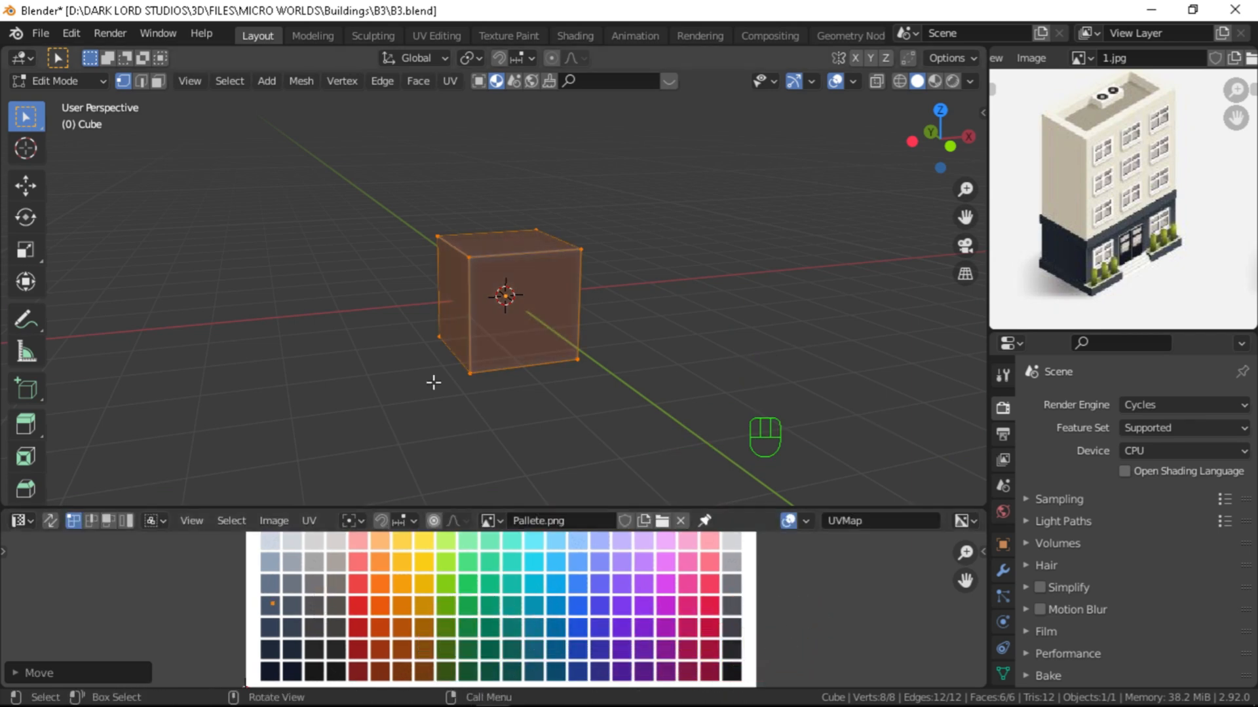
{"action": "key", "text": "Tab"}
Step: Duplicate the cube and move the copy down along Z beneath the original
{"action": "middle_click_drag", "start_coordinate": [435, 380], "coordinate": [407, 384], "text": "alt"}
{"action": "middle_click_drag", "start_coordinate": [505, 364], "coordinate": [592, 398], "text": "alt"}
{"action": "key", "text": "shift+d"}
{"action": "right_click", "coordinate": [551, 262]}
{"action": "key", "text": "g"}
{"action": "key", "text": "z"}
{"action": "left_click", "coordinate": [511, 365]}
Step: Scale the lower copy by 5 in every direction except Z to form a ground slab
{"action": "key", "text": "s"}
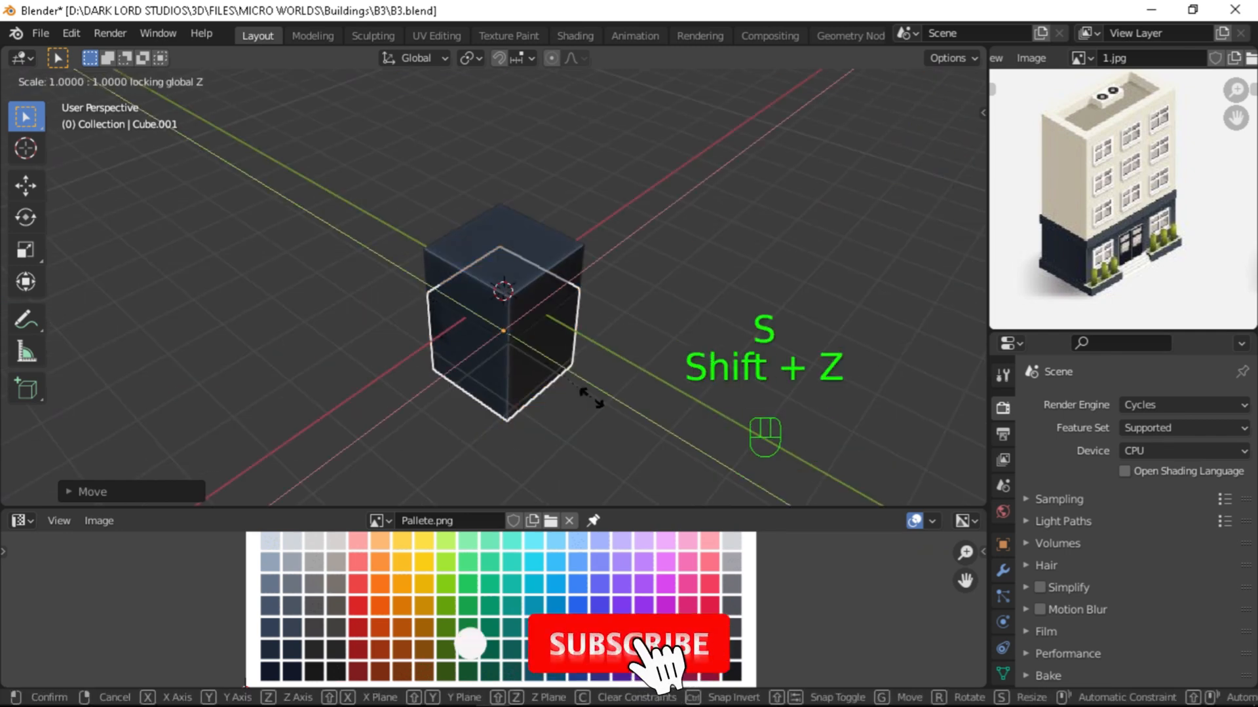
{"action": "key", "text": "5"}
{"action": "key", "text": "Return"}
{"action": "middle_click_drag", "start_coordinate": [511, 366], "coordinate": [489, 397], "text": "alt"}
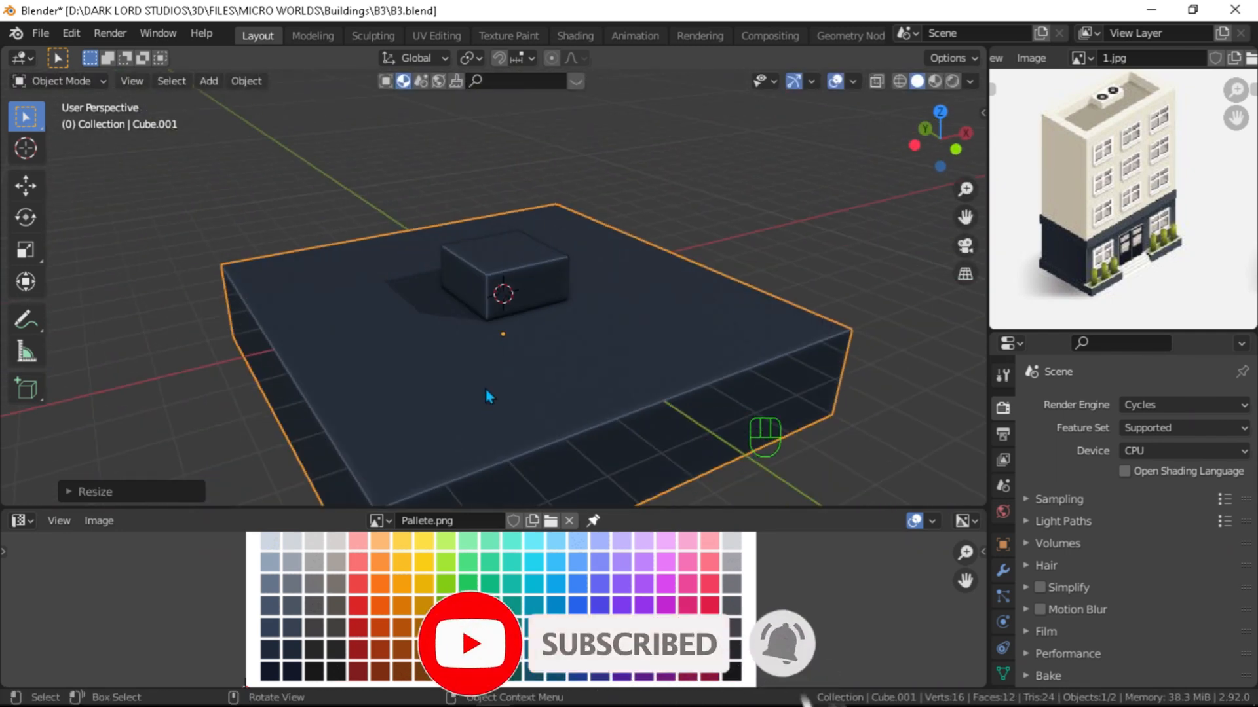
Step: Move the small cube horizontally toward the front part of the slab without changing its height
{"action": "left_click", "coordinate": [496, 271]}
{"action": "middle_click_drag", "start_coordinate": [602, 341], "coordinate": [414, 396], "text": "alt"}
{"action": "key", "text": "g"}
{"action": "key", "text": "shift+z"}
{"action": "left_click", "coordinate": [300, 399]}
Step: Duplicate the small cube and snap the copy to the 3D cursor at the slab's centre
{"action": "key", "text": "shift+d"}
{"action": "key", "text": "shift+z"}
{"action": "right_click", "coordinate": [574, 317]}
{"action": "key", "text": "shift+s"}
{"action": "left_click", "coordinate": [552, 211]}
Step: Raise the centred cube copy along Z so it rests on top of the slab
{"action": "middle_click_drag", "start_coordinate": [524, 272], "coordinate": [581, 335], "text": "alt"}
{"action": "key", "text": "s"}
{"action": "key", "text": "g"}
{"action": "key", "text": "z"}
{"action": "left_click", "coordinate": [565, 331]}
{"action": "right_click", "coordinate": [515, 295]}
{"action": "left_click", "coordinate": [568, 336]}
Step: Stretch the centred block along X to nearly the slab's width and along Y by about 2.39
{"action": "key", "text": "s"}
{"action": "key", "text": "x"}
{"action": "left_click", "coordinate": [943, 326]}
{"action": "middle_click_drag", "start_coordinate": [720, 321], "coordinate": [510, 330], "text": "alt"}
{"action": "key", "text": "s"}
{"action": "key", "text": "y"}
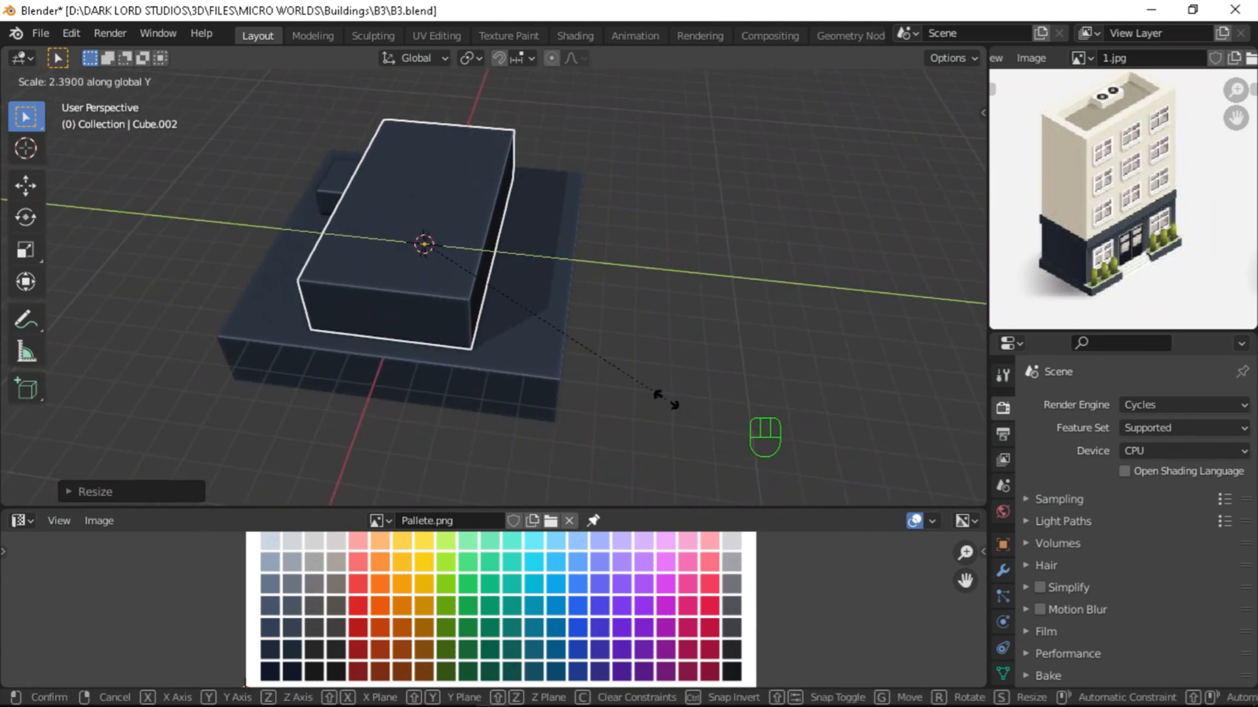
{"action": "left_click", "coordinate": [664, 399]}
Step: Move the building block along Y toward the back edge of the slab
{"action": "middle_click_drag", "start_coordinate": [664, 399], "coordinate": [511, 255], "text": "alt"}
{"action": "key", "text": "g"}
{"action": "key", "text": "y"}
{"action": "left_click", "coordinate": [583, 402]}
Step: Raise the building block's top face along Z in front view to make the ground floor taller
{"action": "key", "text": "KP_1"}
{"action": "key", "text": "Tab"}
{"action": "key", "text": "3"}
{"action": "left_click", "coordinate": [421, 219]}
{"action": "key", "text": "KP_3"}
{"action": "key", "text": "KP_1"}
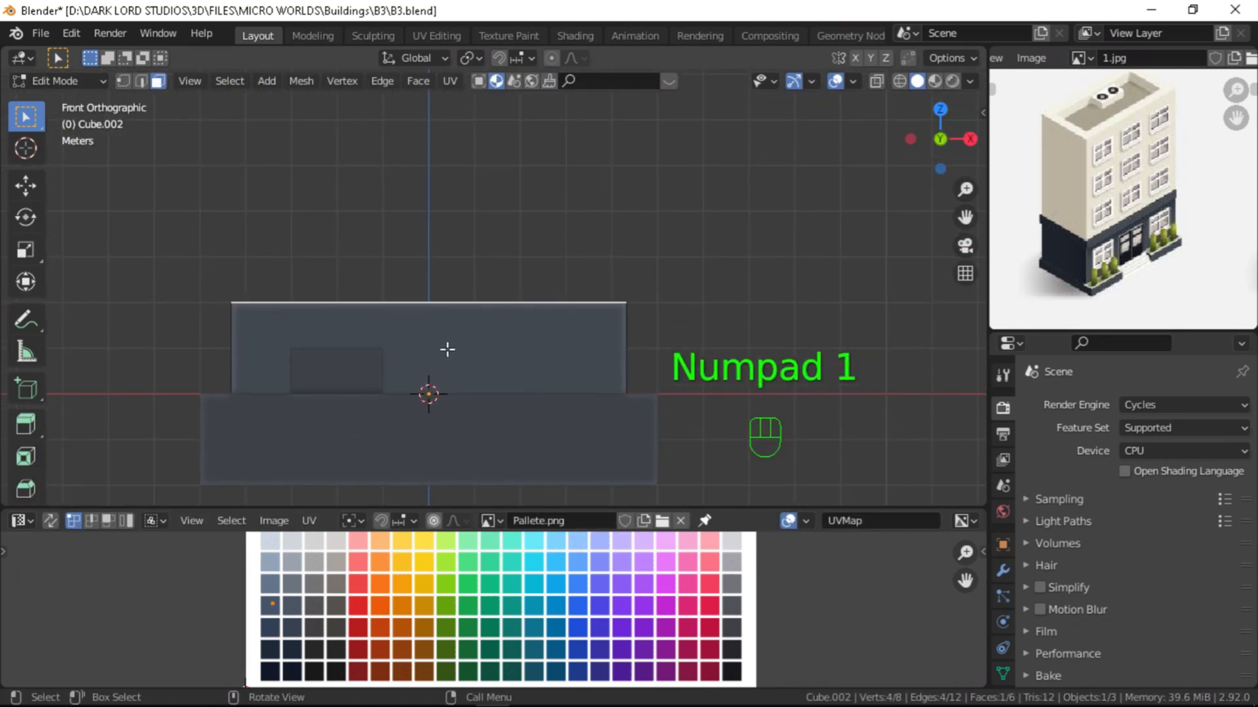
{"action": "key", "text": "g"}
{"action": "key", "text": "z"}
{"action": "left_click", "coordinate": [480, 303]}
Step: Extrude the ground floor's top face upward about 0.52 m to form a thin band
{"action": "key", "text": "g"}
{"action": "key", "text": "z"}
{"action": "right_click", "coordinate": [480, 298]}
{"action": "key", "text": "e"}
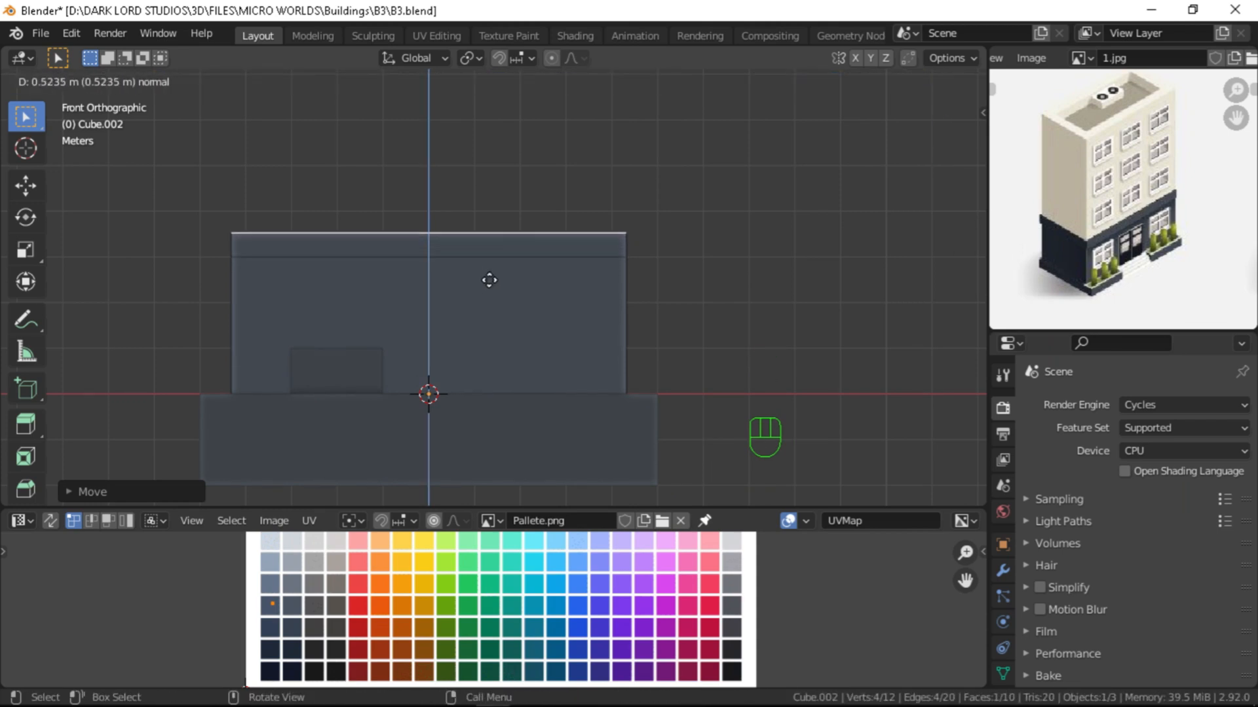
Step: Select the thin upper band with X-ray on and raise it along Z
{"action": "scroll", "coordinate": [489, 257], "scroll_direction": "down", "scroll_amount": 3}
{"action": "middle_click_drag", "start_coordinate": [485, 267], "coordinate": [516, 323], "text": "shift"}
{"action": "left_click_drag", "start_coordinate": [361, 251], "coordinate": [640, 324]}
{"action": "key", "text": "alt+z"}
{"action": "left_click", "coordinate": [269, 207]}
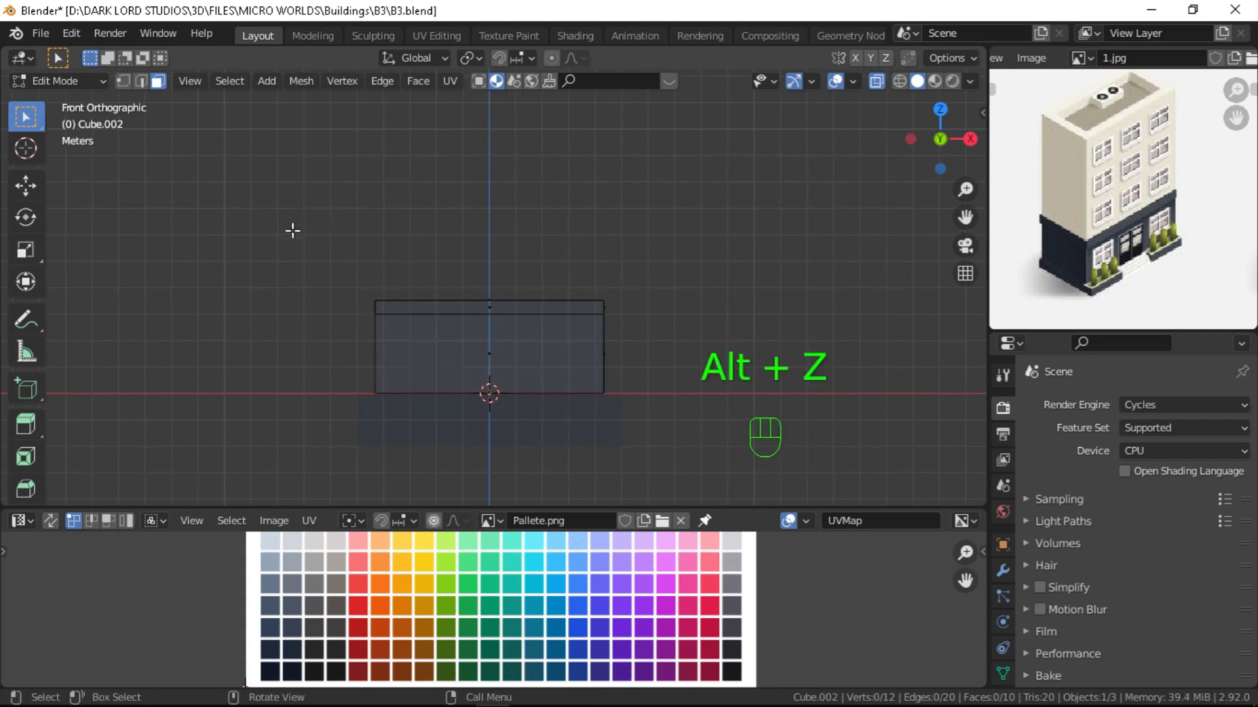
{"action": "key", "text": "g"}
{"action": "key", "text": "z"}
{"action": "left_click", "coordinate": [633, 251]}
{"action": "scroll", "coordinate": [578, 340], "scroll_direction": "up", "scroll_amount": 2}
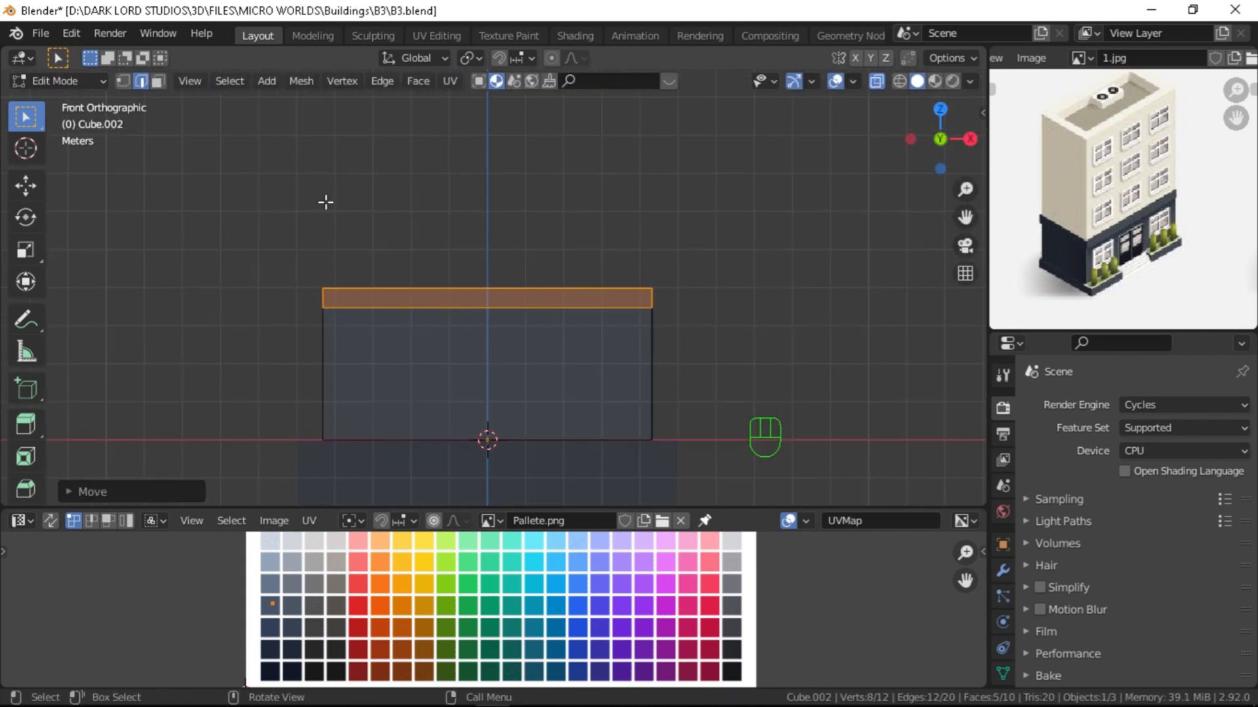
Step: Turn off X-ray and extrude the top face upward about 8 m to form the upper floors
{"action": "key", "text": "alt+z"}
{"action": "middle_click_drag", "start_coordinate": [452, 289], "coordinate": [446, 320]}
{"action": "left_click", "coordinate": [470, 298]}
{"action": "key", "text": "KP_3"}
{"action": "key", "text": "KP_1"}
{"action": "scroll", "coordinate": [511, 292], "scroll_direction": "down", "scroll_amount": 3}
{"action": "middle_click_drag", "start_coordinate": [531, 287], "coordinate": [516, 342], "text": "shift"}
{"action": "key", "text": "e"}
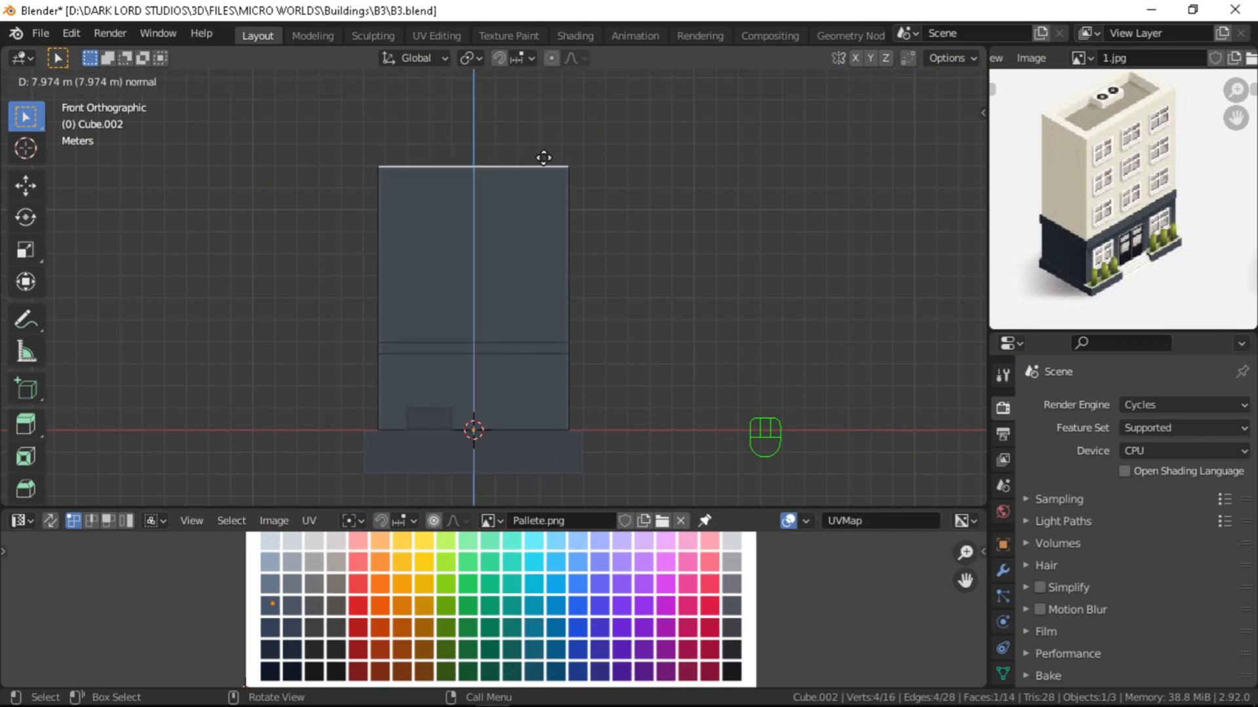
Step: Add a horizontal loop cut around the ground floor and slide it down close to the slab
{"action": "middle_click_drag", "start_coordinate": [545, 282], "coordinate": [573, 335], "text": "alt"}
{"action": "scroll", "coordinate": [502, 343], "scroll_direction": "up", "scroll_amount": 6}
{"action": "middle_click_drag", "start_coordinate": [315, 338], "coordinate": [440, 309], "text": "alt"}
{"action": "key", "text": "ctrl+r"}
{"action": "left_click", "coordinate": [437, 342]}
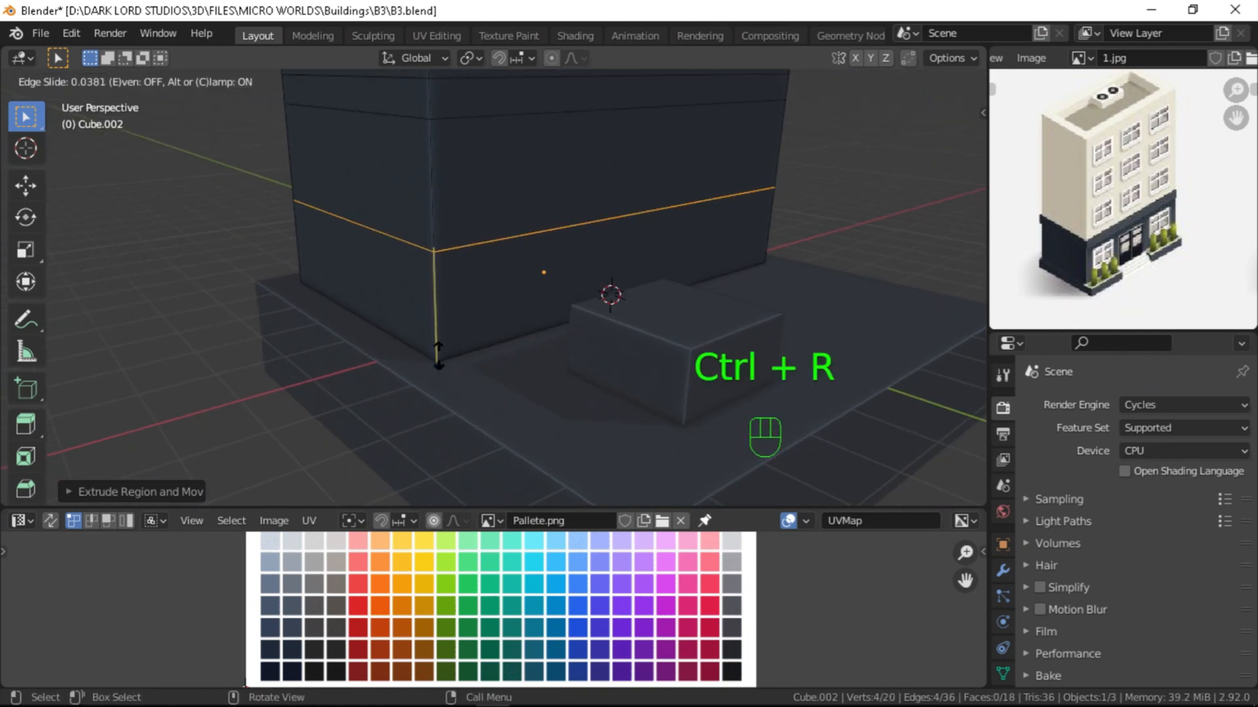
{"action": "left_click", "coordinate": [469, 384]}
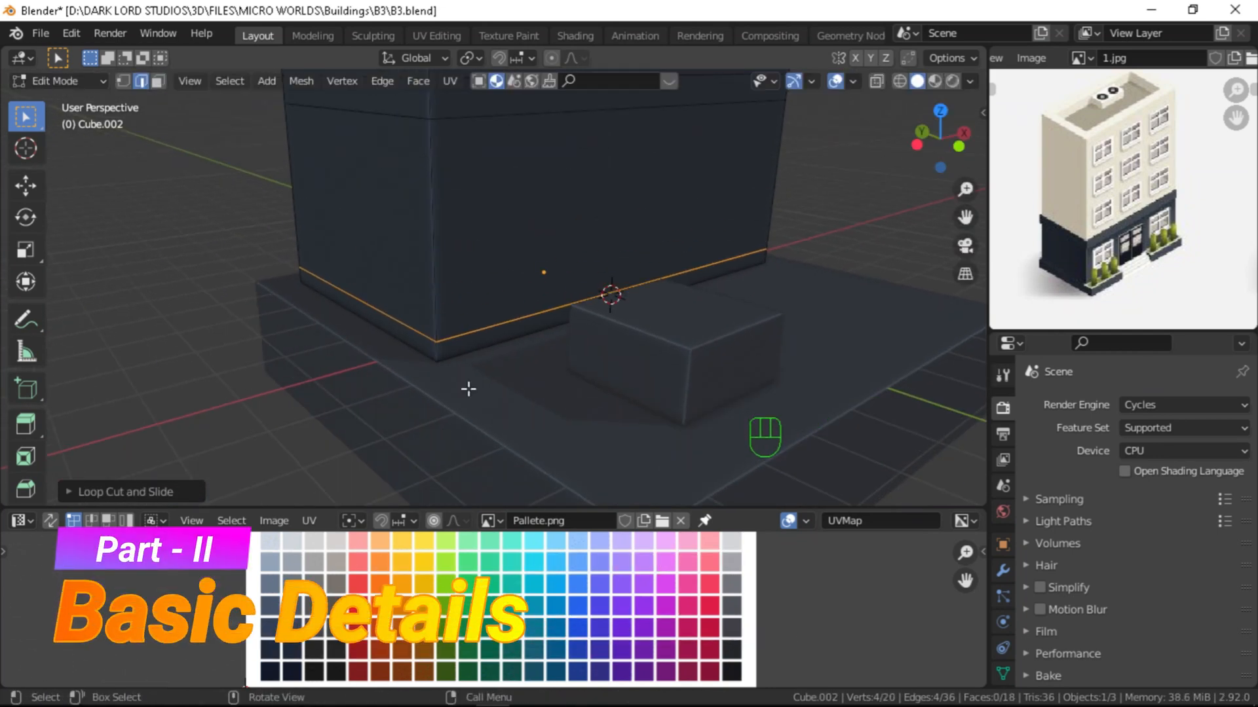
Step: Adjust the height of the edge loop at the upper band along Z
{"action": "key", "text": "g"}
{"action": "key", "text": "z"}
{"action": "left_click", "coordinate": [517, 229]}
{"action": "middle_click_drag", "start_coordinate": [516, 228], "coordinate": [310, 198]}
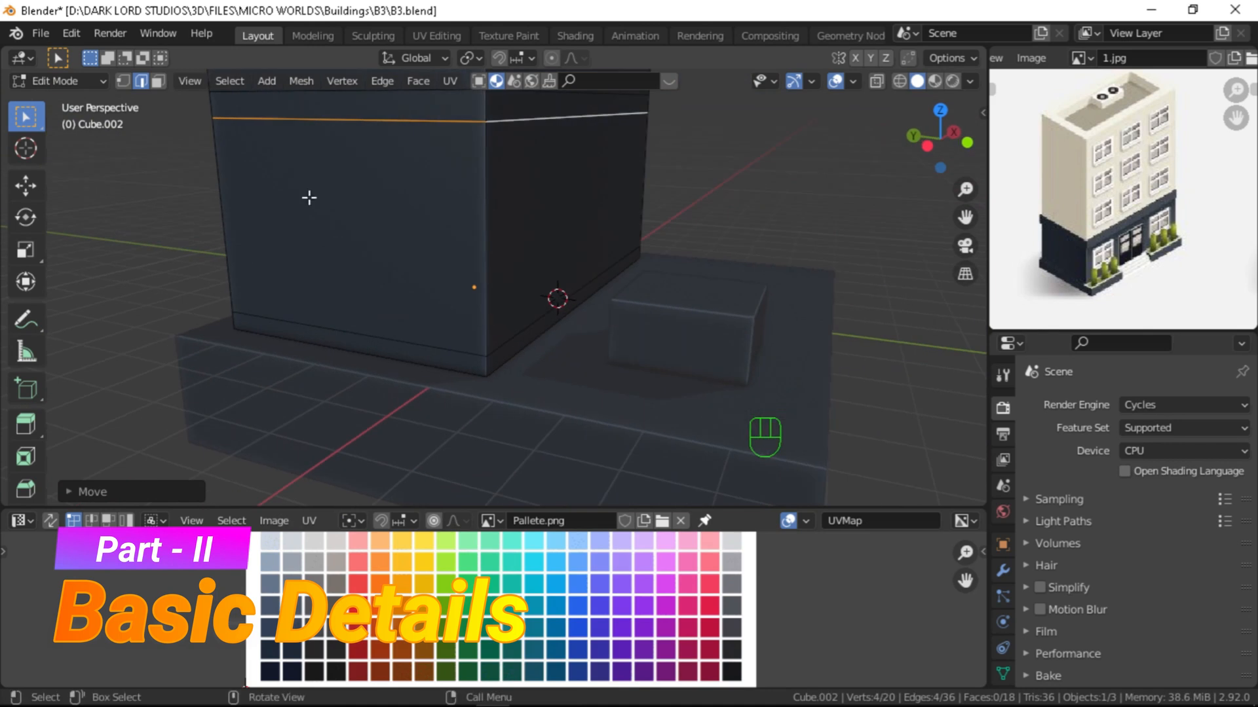
Step: Select the side and back faces of the narrow strip at the building's base
{"action": "left_click", "coordinate": [310, 335]}
{"action": "left_click_drag", "start_coordinate": [311, 335], "coordinate": [419, 344], "text": "alt"}
{"action": "left_click", "coordinate": [317, 360], "text": "shift"}
{"action": "left_click_drag", "start_coordinate": [317, 360], "coordinate": [432, 392], "text": "alt"}
{"action": "left_click", "coordinate": [393, 361], "text": "shift"}
{"action": "key", "text": "alt+e"}
{"action": "left_click", "coordinate": [433, 402]}
{"action": "right_click", "coordinate": [432, 395]}
{"action": "key", "text": "ctrl+z"}
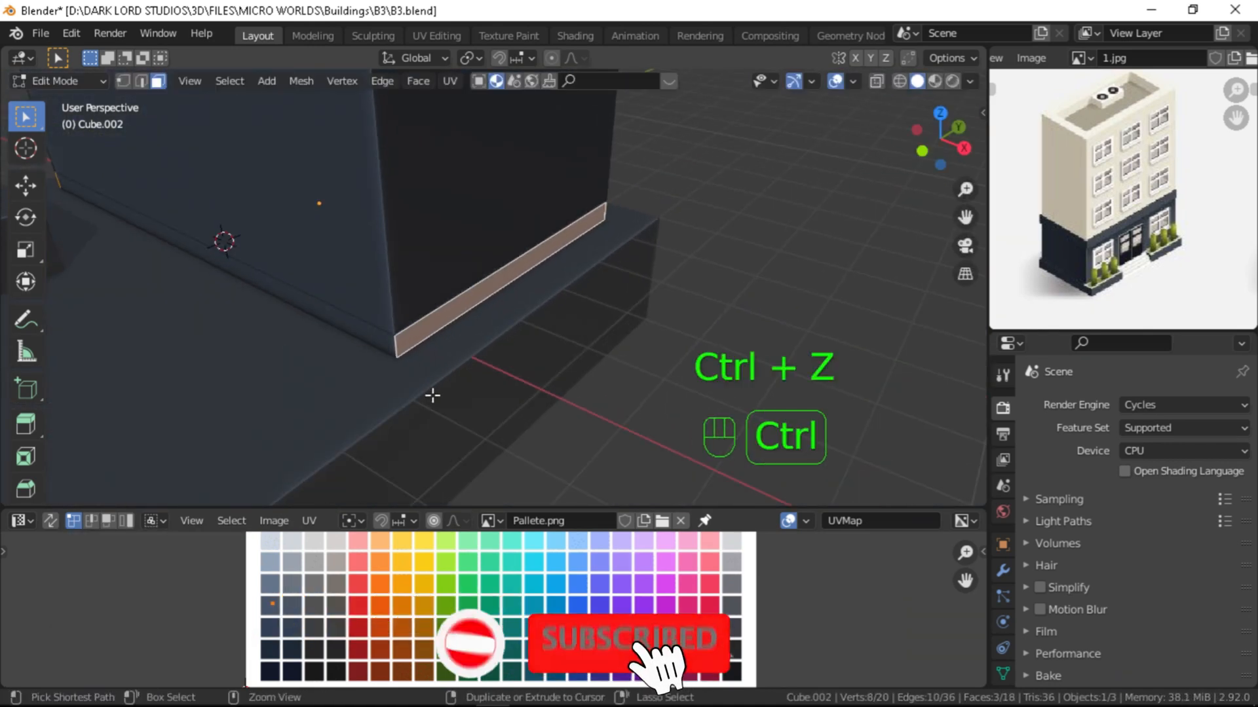
Step: Apply the building's scale and extrude the selected base strip faces outward along their normals by about 0.13 m
{"action": "key", "text": "Tab"}
{"action": "key", "text": "ctrl+a"}
{"action": "key", "text": "Tab"}
{"action": "key", "text": "alt+e"}
{"action": "left_click", "coordinate": [483, 334]}
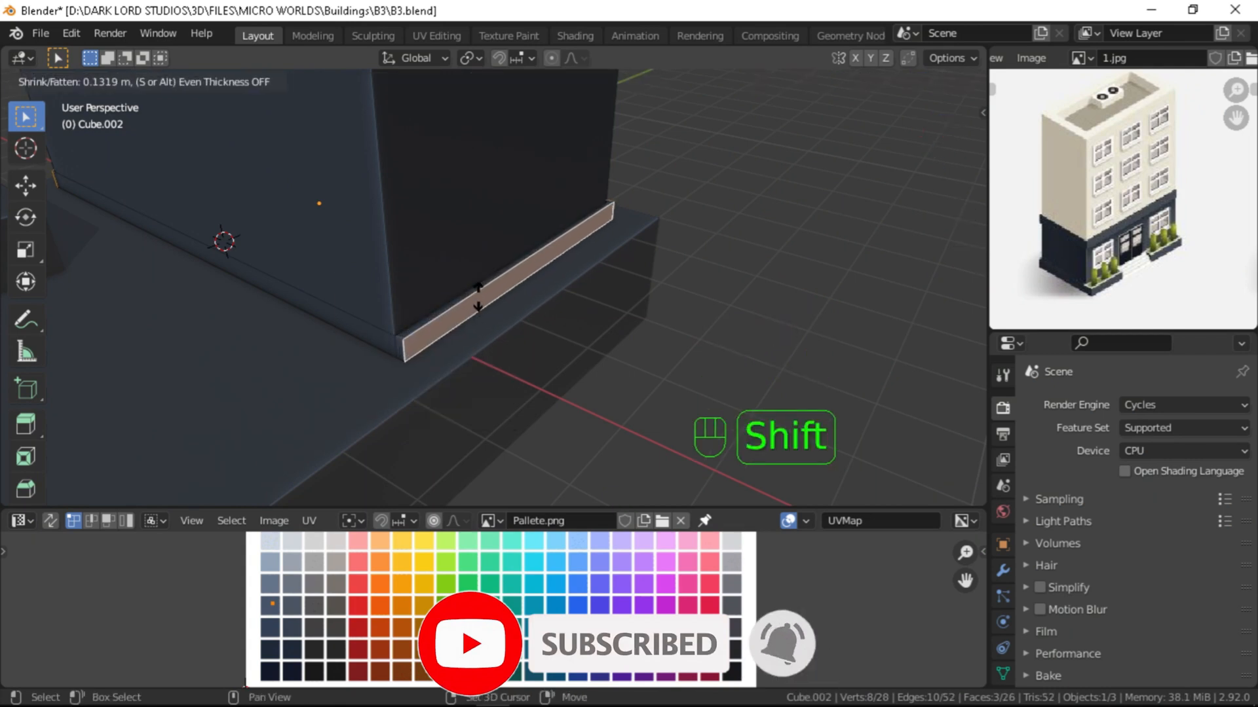
{"action": "left_click", "coordinate": [478, 304]}
Step: Select the face loop of the band above the ground floor and extrude it along normals about 0.12 m
{"action": "scroll", "coordinate": [559, 309], "scroll_direction": "down", "scroll_amount": 2}
{"action": "left_click_drag", "start_coordinate": [177, 331], "coordinate": [367, 309], "text": "alt"}
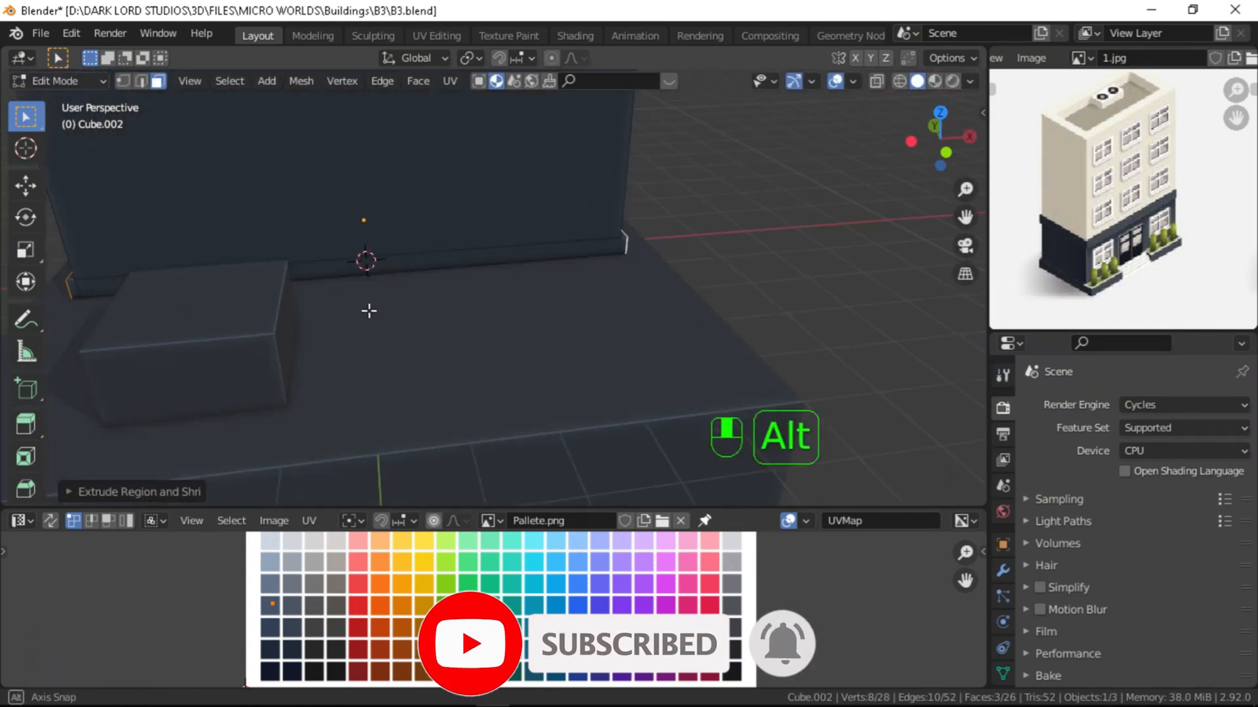
{"action": "scroll", "coordinate": [367, 311], "scroll_direction": "down", "scroll_amount": 4}
{"action": "left_click_drag", "start_coordinate": [385, 253], "coordinate": [527, 372], "text": "alt"}
{"action": "scroll", "coordinate": [486, 323], "scroll_direction": "up", "scroll_amount": 3}
{"action": "key", "text": "alt+e"}
{"action": "left_click", "coordinate": [528, 374]}
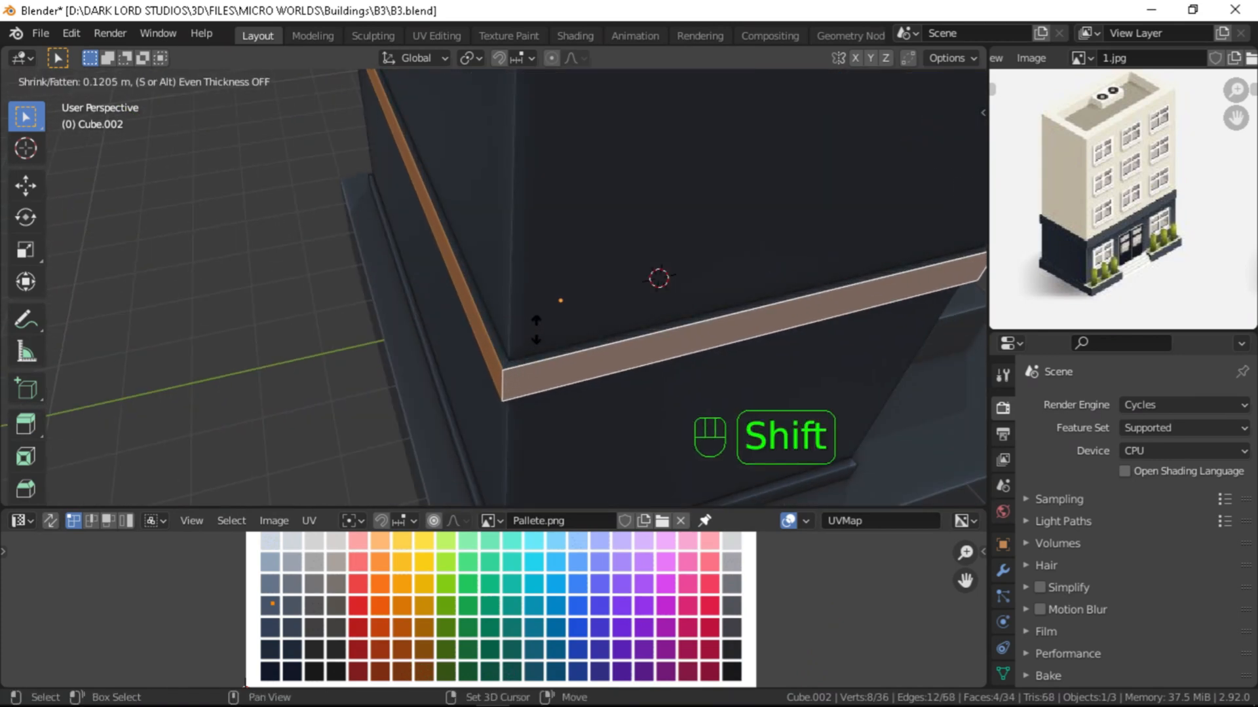
{"action": "left_click", "coordinate": [536, 328]}
Step: Recolour the upper walls and roof by moving their UVs onto the pale yellow palette swatch
{"action": "scroll", "coordinate": [536, 326], "scroll_direction": "down", "scroll_amount": 5}
{"action": "left_click_drag", "start_coordinate": [537, 326], "coordinate": [468, 327], "text": "alt"}
{"action": "double_click", "coordinate": [421, 228]}
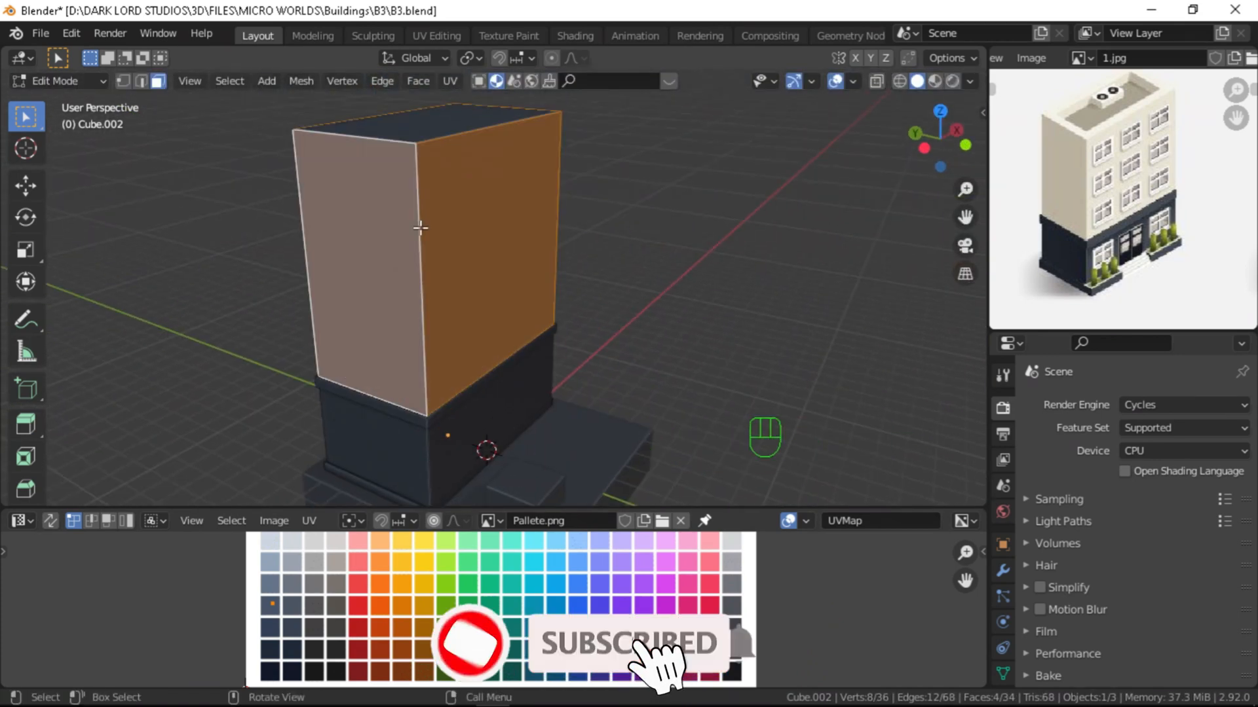
{"action": "left_click", "coordinate": [422, 126], "text": "shift"}
{"action": "scroll", "coordinate": [456, 593], "scroll_direction": "down", "scroll_amount": 1}
{"action": "key", "text": "g"}
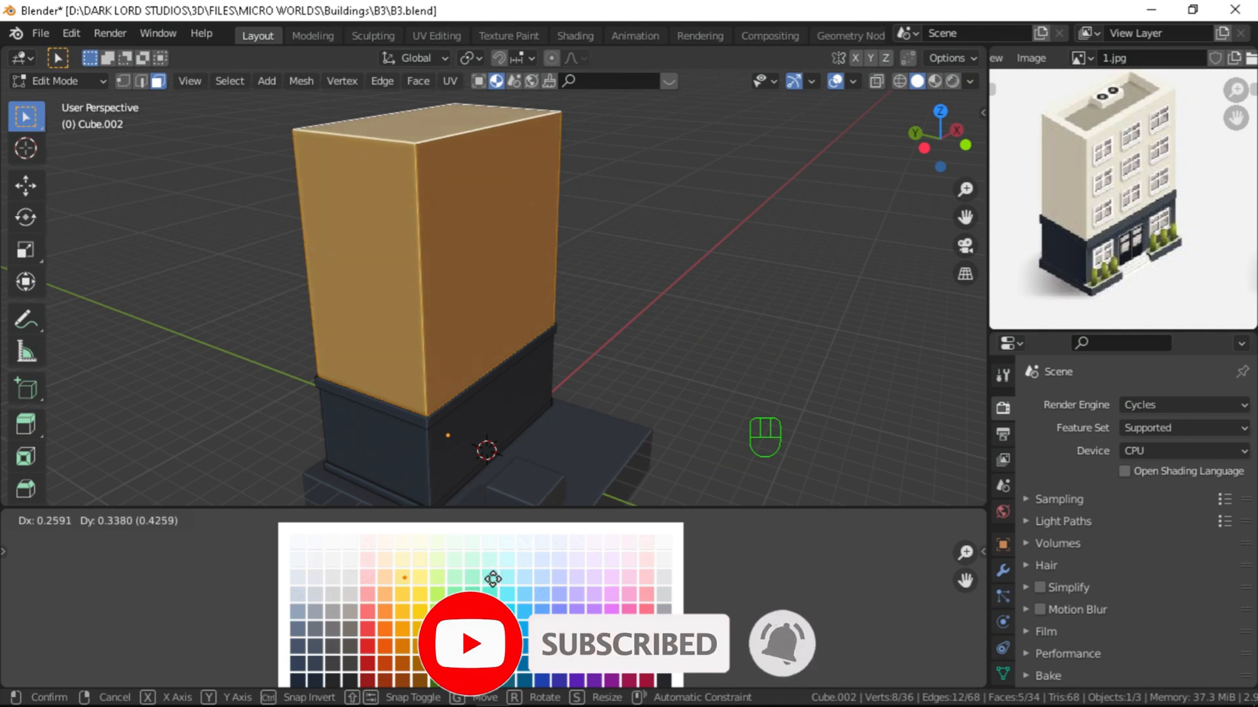
{"action": "left_click", "coordinate": [492, 579]}
{"action": "key", "text": "Tab"}
{"action": "left_click_drag", "start_coordinate": [505, 365], "coordinate": [424, 388], "text": "alt"}
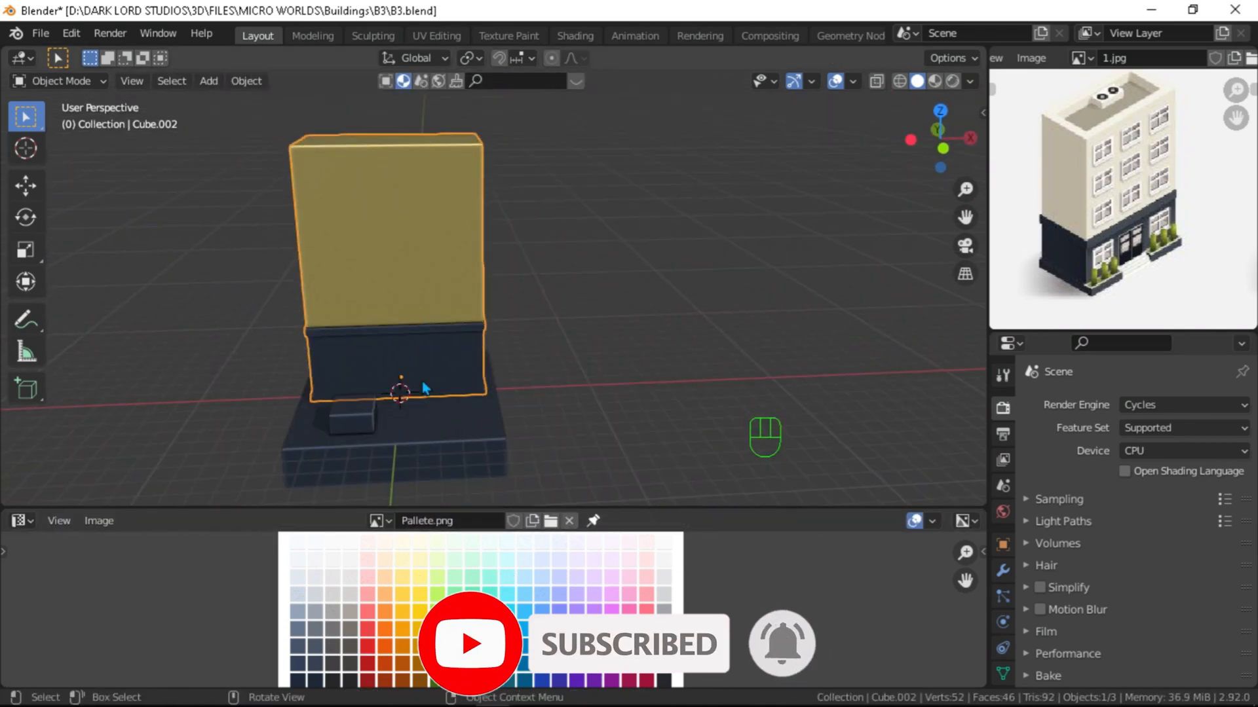
Step: Add a horizontal loop cut around the ground floor walls and slide it up toward the band
{"action": "key", "text": "Tab"}
{"action": "key", "text": "KP_1"}
{"action": "left_click_drag", "start_coordinate": [396, 327], "coordinate": [472, 368], "text": "alt+shift"}
{"action": "scroll", "coordinate": [471, 368], "scroll_direction": "up", "scroll_amount": 1}
{"action": "left_click_drag", "start_coordinate": [435, 413], "coordinate": [474, 390], "text": "alt+shift"}
{"action": "key", "text": "ctrl+r"}
{"action": "left_click", "coordinate": [335, 367]}
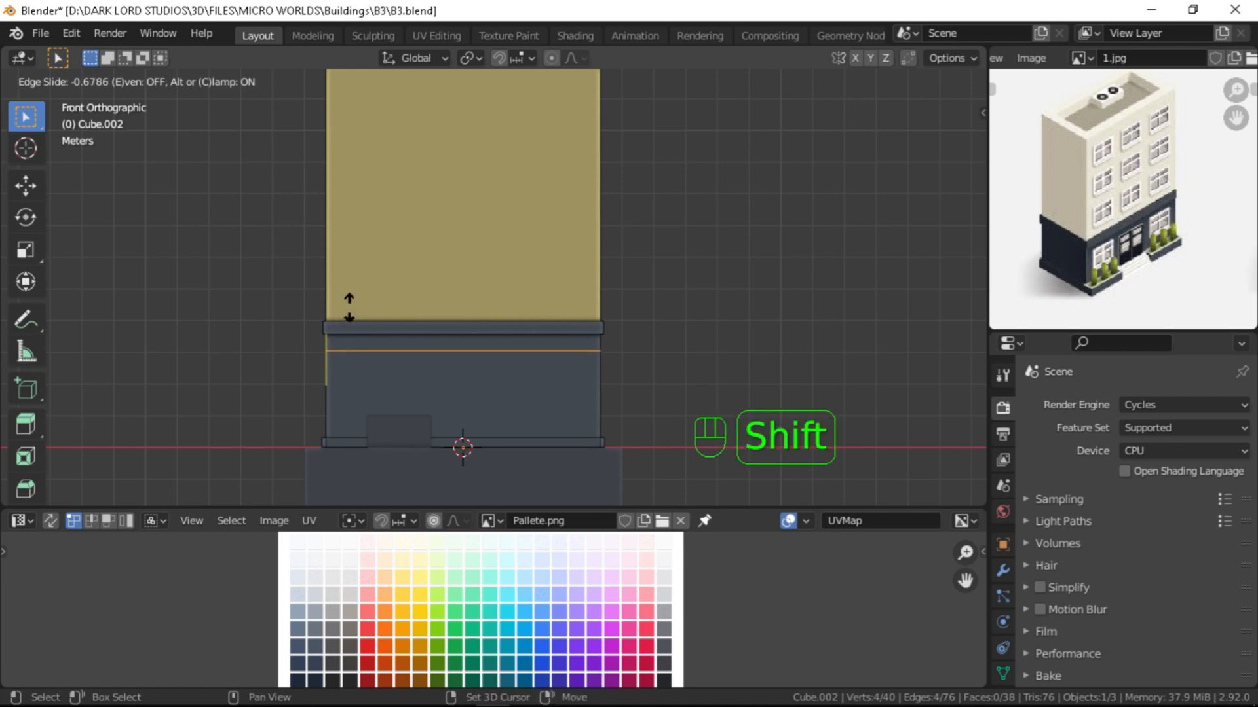
Step: Add a centred vertical loop cut to the building and bevel it to a width of about 1.48 m
{"action": "left_click", "coordinate": [461, 363]}
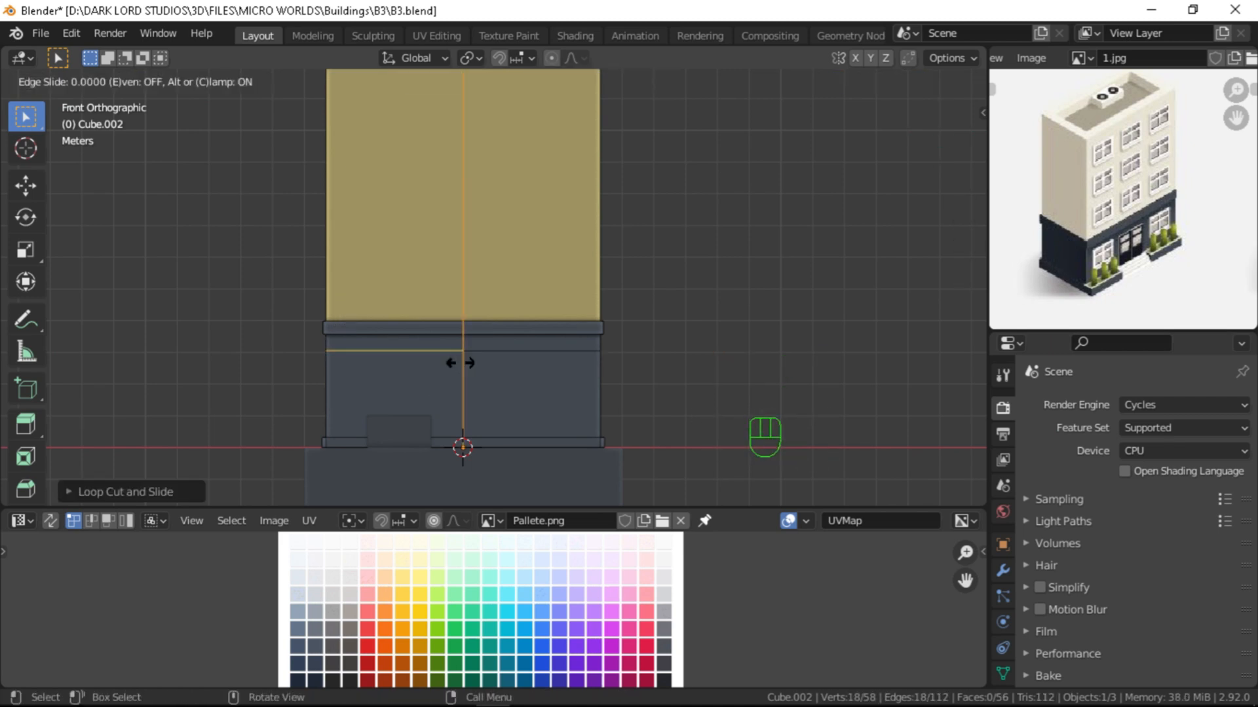
{"action": "right_click", "coordinate": [461, 363]}
{"action": "scroll", "coordinate": [471, 368], "scroll_direction": "up", "scroll_amount": 2}
{"action": "left_click_drag", "start_coordinate": [493, 369], "coordinate": [507, 306], "text": "alt+shift"}
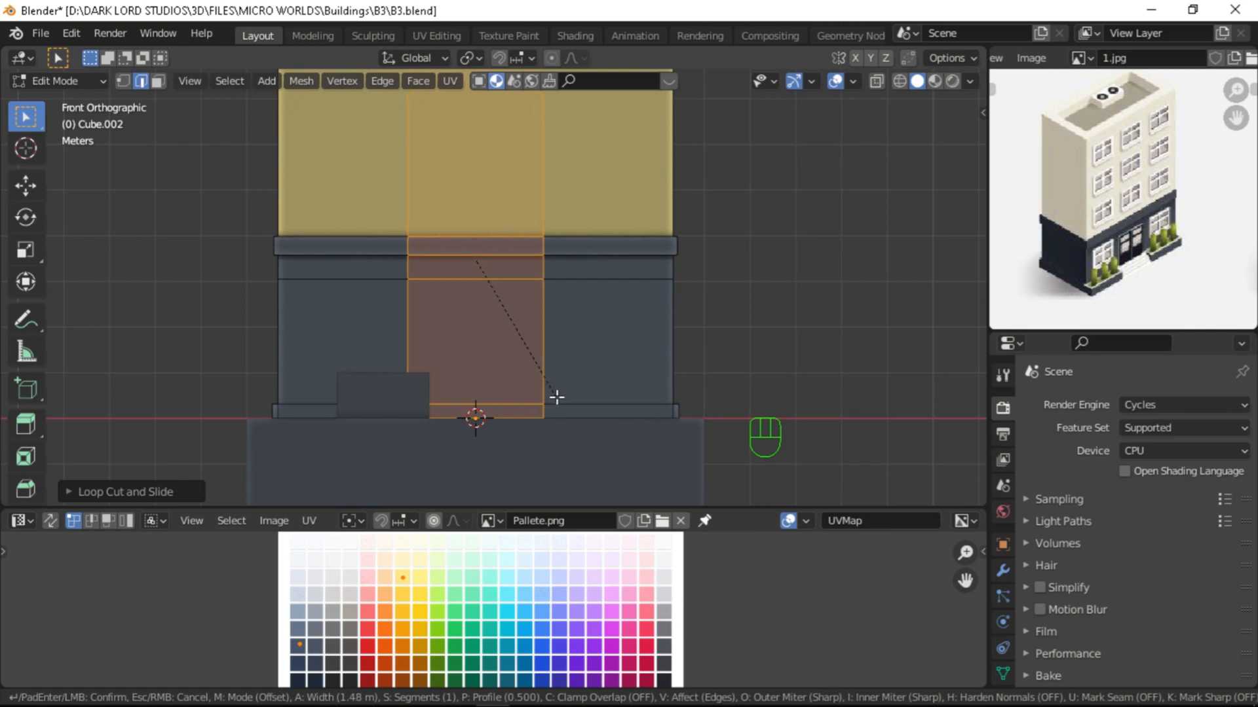
{"action": "left_click", "coordinate": [557, 397]}
Step: Select the plinth faces on both sides of the doorway and extrude them outward along normals about 0.69 m
{"action": "scroll", "coordinate": [540, 399], "scroll_direction": "down", "scroll_amount": 1}
{"action": "left_click_drag", "start_coordinate": [481, 376], "coordinate": [542, 419], "text": "alt"}
{"action": "left_click_drag", "start_coordinate": [517, 445], "coordinate": [512, 354], "text": "alt+shift"}
{"action": "left_click", "coordinate": [475, 382]}
{"action": "key", "text": "3"}
{"action": "left_click", "coordinate": [446, 387], "text": "shift"}
{"action": "left_click_drag", "start_coordinate": [619, 365], "coordinate": [438, 447], "text": "alt"}
{"action": "key", "text": "alt+e"}
{"action": "left_click", "coordinate": [436, 443]}
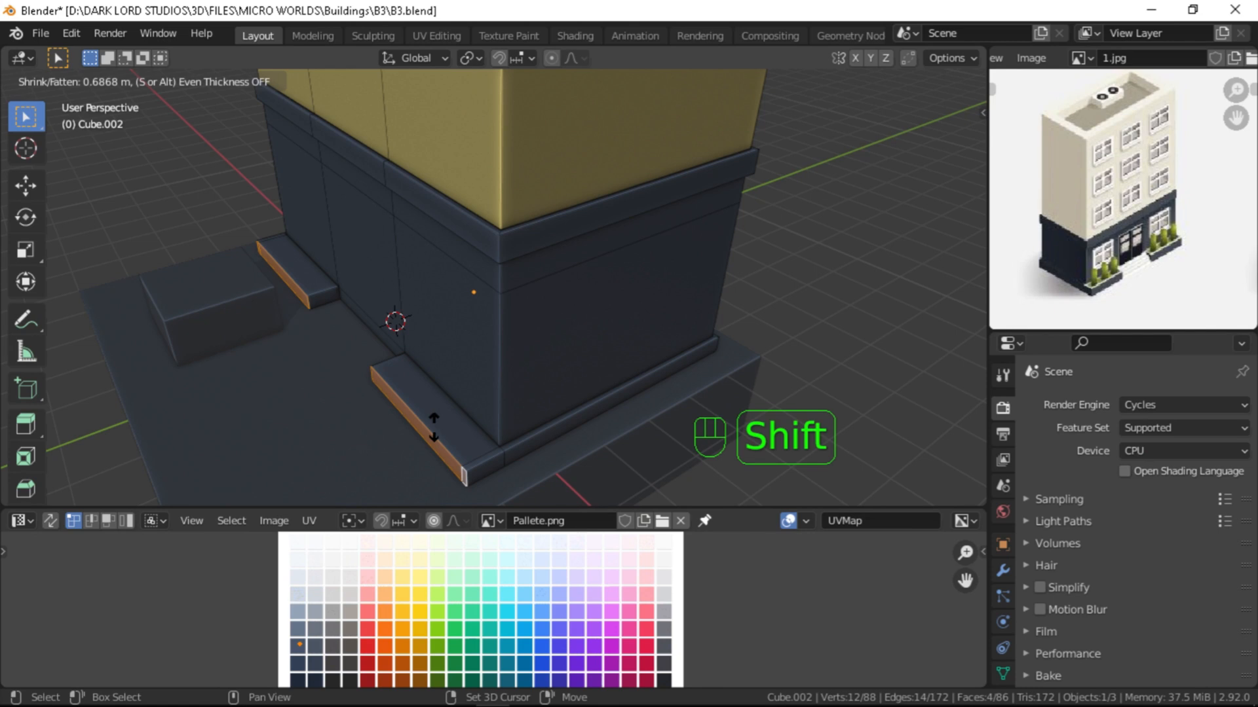
{"action": "left_click", "coordinate": [434, 425]}
Step: Inset the top faces of both extruded blocks and extrude them down about 0.12 m to form planters
{"action": "left_click_drag", "start_coordinate": [435, 426], "coordinate": [619, 445], "text": "alt"}
{"action": "left_click_drag", "start_coordinate": [619, 445], "coordinate": [444, 373], "text": "alt+shift"}
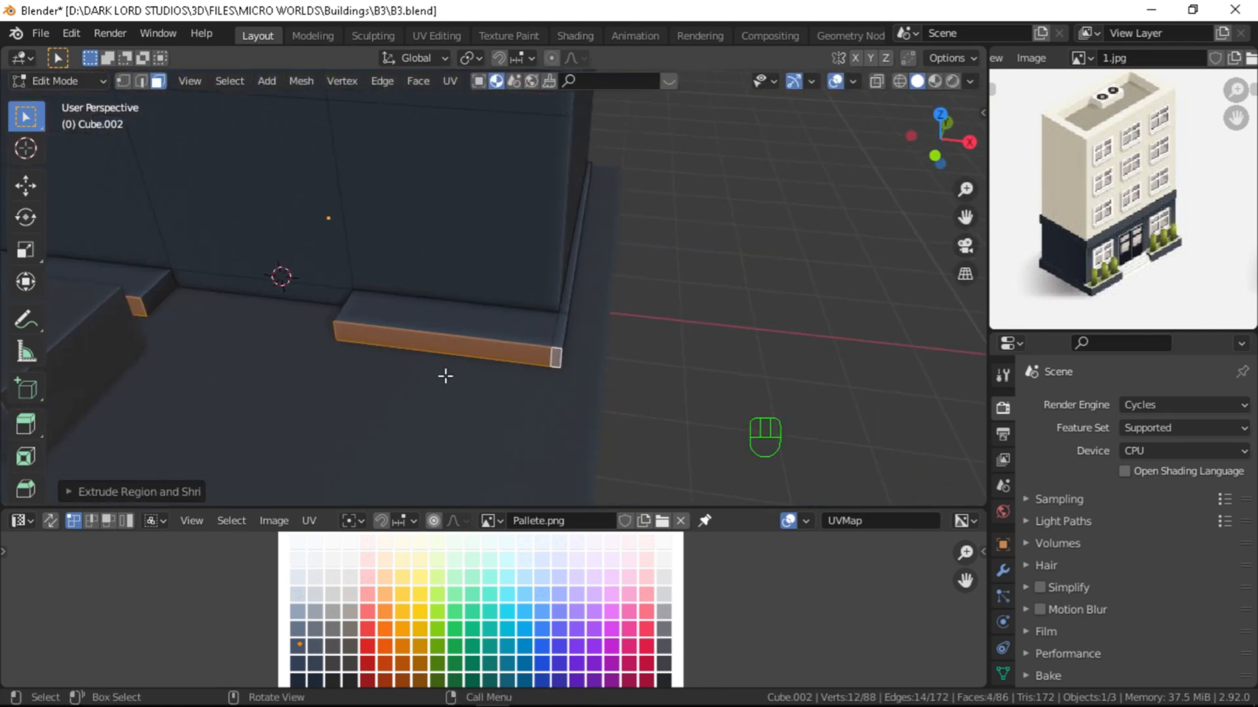
{"action": "scroll", "coordinate": [443, 372], "scroll_direction": "up", "scroll_amount": 1}
{"action": "left_click", "coordinate": [469, 341]}
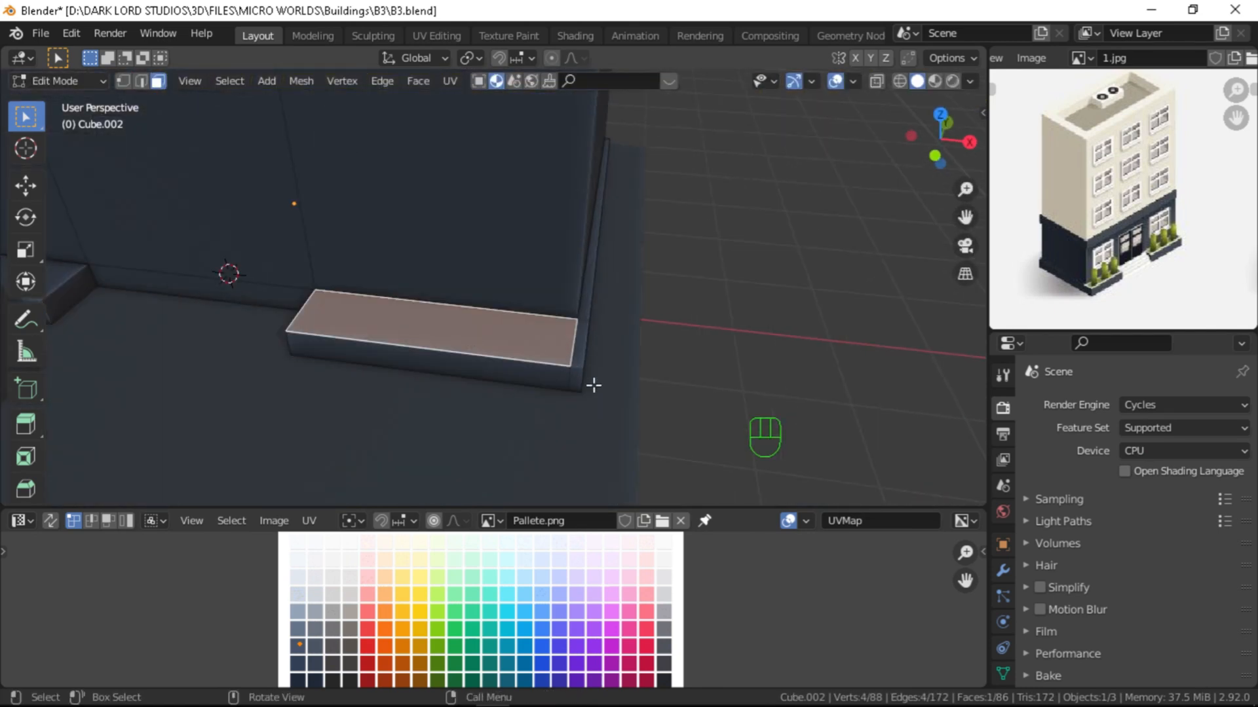
{"action": "left_click", "coordinate": [540, 407]}
{"action": "middle_click_drag", "start_coordinate": [540, 407], "coordinate": [514, 365]}
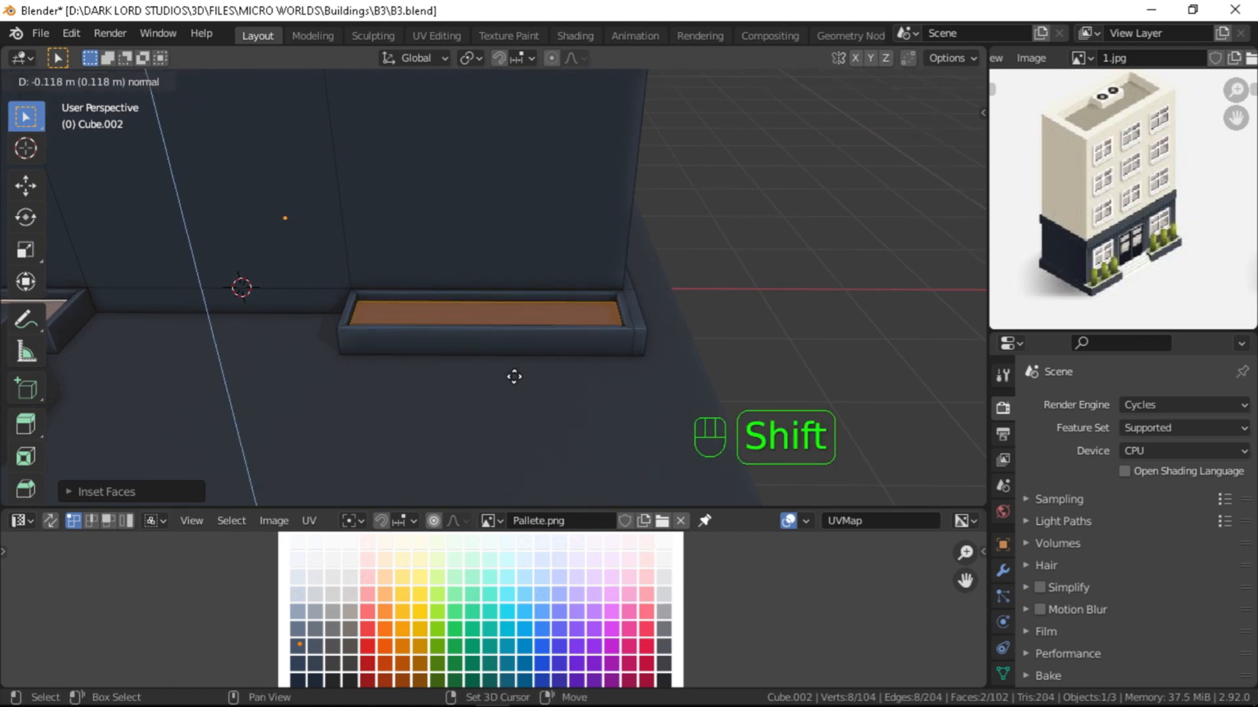
{"action": "middle_click_drag", "start_coordinate": [79, 295], "coordinate": [380, 339], "text": "shift"}
Step: Select the top rim face loops of both planters and recolour them by moving their UVs onto the white swatch
{"action": "key", "text": "ctrl+z"}
{"action": "left_click", "coordinate": [265, 447], "text": "alt+shift"}
{"action": "middle_click_drag", "start_coordinate": [329, 446], "coordinate": [200, 337], "text": "shift"}
{"action": "scroll", "coordinate": [398, 644], "scroll_direction": "down", "scroll_amount": 1}
{"action": "middle_click_drag", "start_coordinate": [398, 643], "coordinate": [325, 651]}
{"action": "key", "text": "g"}
{"action": "left_click", "coordinate": [590, 572]}
{"action": "middle_click_drag", "start_coordinate": [629, 419], "coordinate": [536, 375]}
{"action": "key", "text": "g"}
{"action": "left_click", "coordinate": [582, 597]}
Step: Inset the doorway panel and the plinth face below it about 0.09 m, and extrude them inward as a recess
{"action": "mouse_move", "coordinate": [445, 364]}
{"action": "middle_mouse_down"}
{"action": "mouse_move", "coordinate": [513, 340]}
{"action": "mouse_move", "coordinate": [378, 310]}
{"action": "mouse_move", "coordinate": [446, 387]}
{"action": "middle_mouse_up"}
{"action": "scroll", "coordinate": [503, 348], "scroll_direction": "up", "scroll_amount": 1}
{"action": "left_click", "coordinate": [455, 244]}
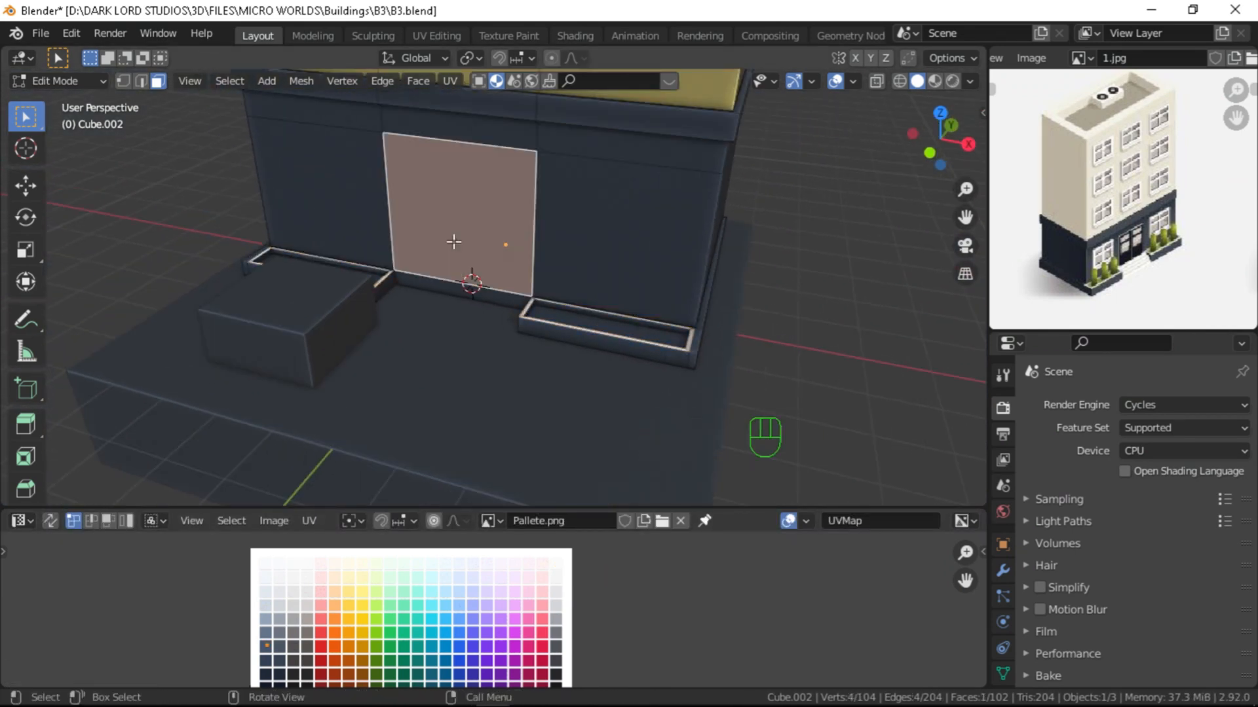
{"action": "middle_click_drag", "start_coordinate": [454, 245], "coordinate": [524, 239]}
{"action": "left_click", "coordinate": [545, 280], "text": "shift"}
{"action": "middle_click_drag", "start_coordinate": [547, 294], "coordinate": [533, 344], "text": "shift"}
{"action": "key", "text": "i"}
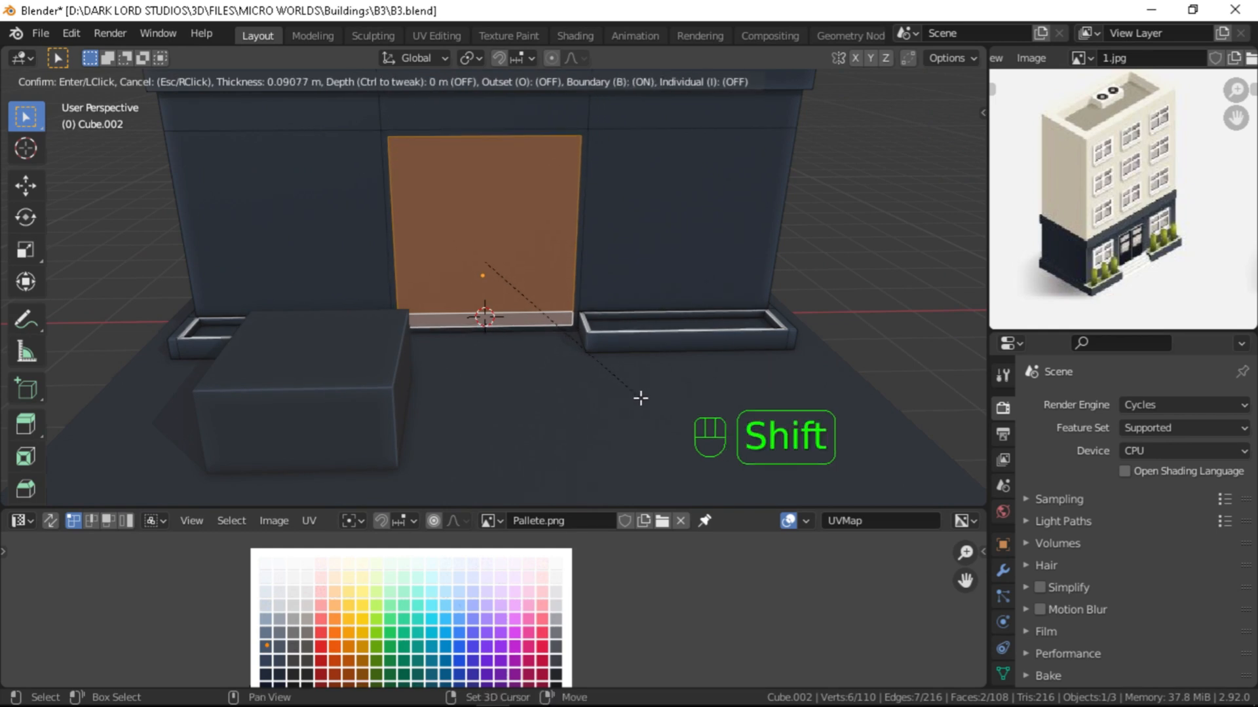
{"action": "left_click", "coordinate": [637, 393]}
{"action": "middle_click_drag", "start_coordinate": [637, 393], "coordinate": [564, 327]}
{"action": "left_click", "coordinate": [457, 332]}
Step: Select the two threshold faces at the base of the doorway recess and recolour them white
{"action": "scroll", "coordinate": [524, 334], "scroll_direction": "up", "scroll_amount": 4}
{"action": "middle_click_drag", "start_coordinate": [406, 347], "coordinate": [368, 359]}
{"action": "left_click", "coordinate": [332, 381]}
{"action": "left_click", "coordinate": [329, 370], "text": "shift"}
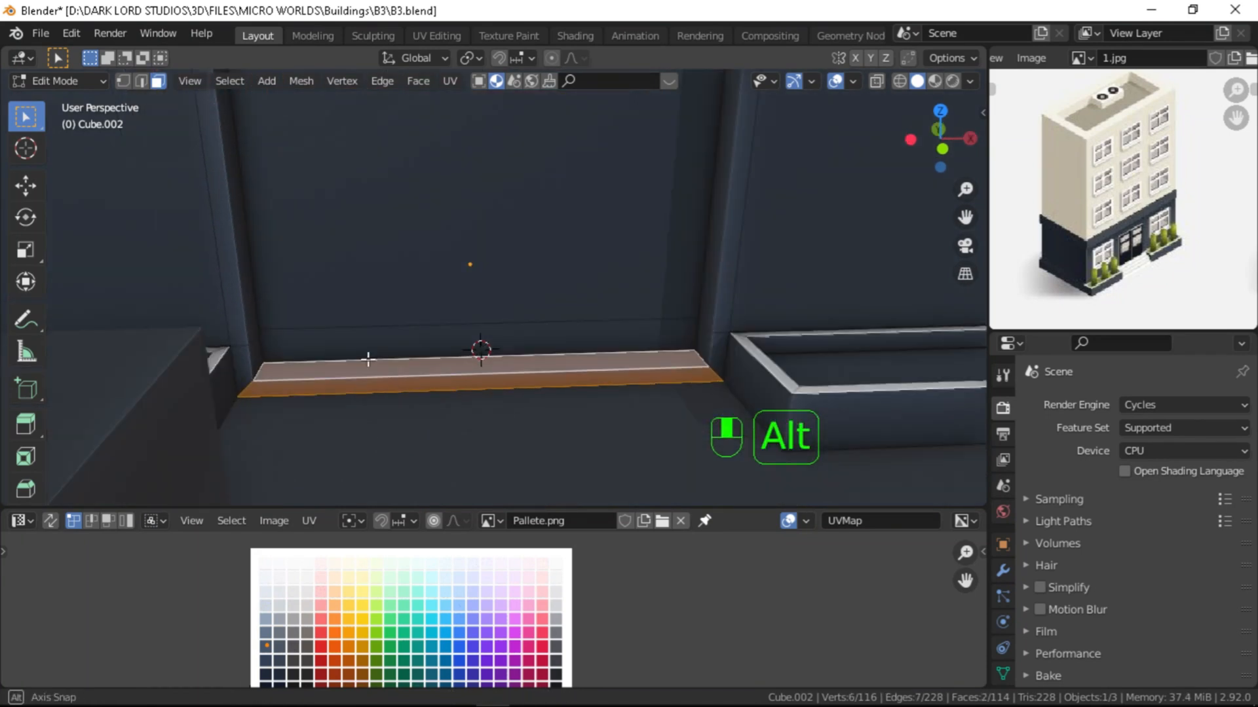
{"action": "left_click", "coordinate": [675, 575]}
Step: Select the inner wall face loops of both planters and recolour them by moving their UVs onto the white swatch
{"action": "scroll", "coordinate": [584, 402], "scroll_direction": "down", "scroll_amount": 3}
{"action": "middle_click_drag", "start_coordinate": [584, 401], "coordinate": [489, 407]}
{"action": "scroll", "coordinate": [484, 400], "scroll_direction": "up", "scroll_amount": 2}
{"action": "left_click", "coordinate": [419, 322], "text": "alt"}
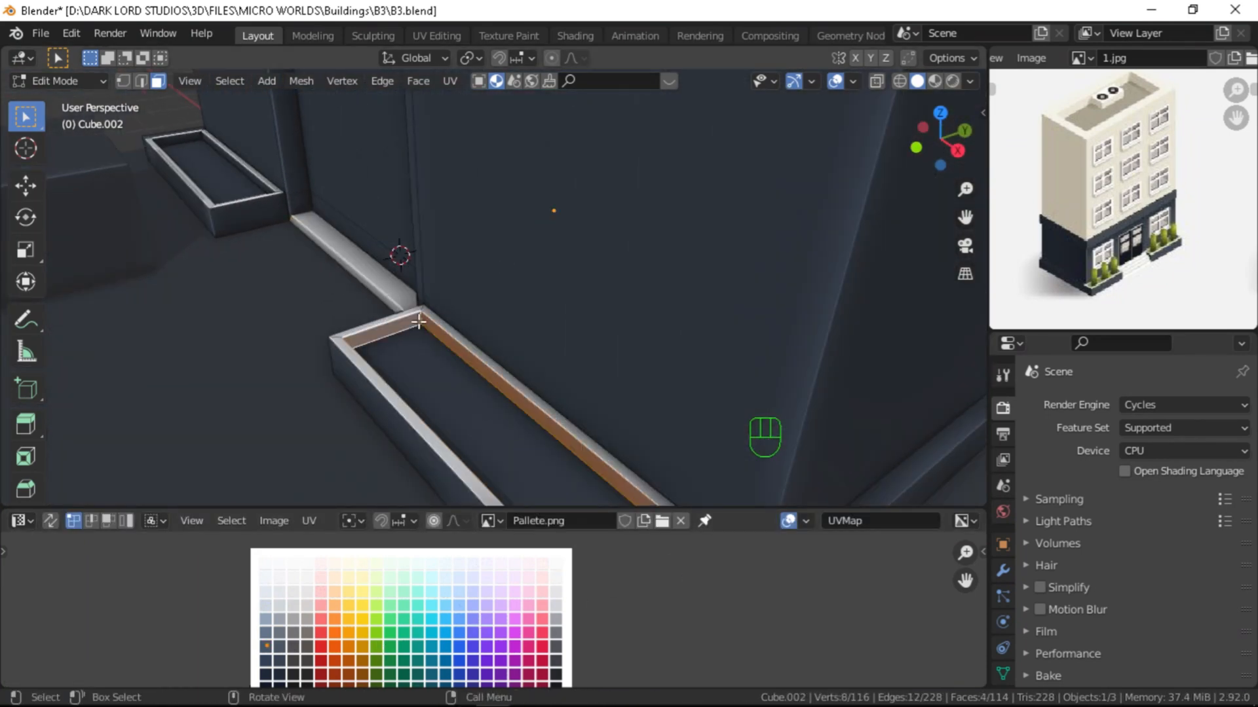
{"action": "middle_click_drag", "start_coordinate": [418, 322], "coordinate": [268, 209], "text": "shift"}
{"action": "left_click", "coordinate": [277, 203], "text": "alt+shift"}
{"action": "scroll", "coordinate": [295, 242], "scroll_direction": "down", "scroll_amount": 2}
{"action": "scroll", "coordinate": [463, 576], "scroll_direction": "down", "scroll_amount": 1}
{"action": "middle_click_drag", "start_coordinate": [466, 583], "coordinate": [516, 583]}
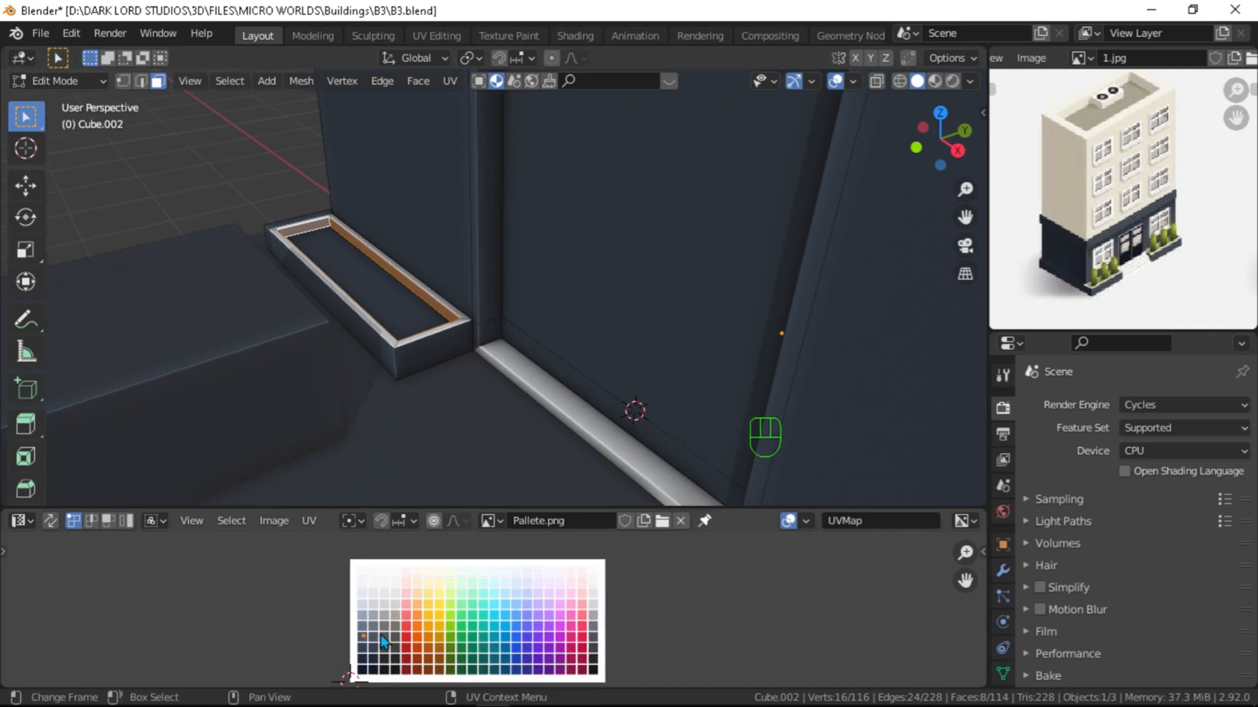
{"action": "left_click", "coordinate": [607, 579]}
Step: Select the floor faces of both planters and recolour them as soil by moving their UVs onto the brown swatch
{"action": "scroll", "coordinate": [461, 376], "scroll_direction": "down", "scroll_amount": 3}
{"action": "key", "text": "alt+a"}
{"action": "middle_click_drag", "start_coordinate": [367, 311], "coordinate": [455, 340], "text": "alt"}
{"action": "left_click", "coordinate": [409, 328]}
{"action": "left_click", "coordinate": [796, 360], "text": "shift"}
{"action": "scroll", "coordinate": [609, 350], "scroll_direction": "down", "scroll_amount": 1}
{"action": "middle_click_drag", "start_coordinate": [609, 351], "coordinate": [498, 459], "text": "alt"}
{"action": "scroll", "coordinate": [452, 655], "scroll_direction": "up", "scroll_amount": 2}
{"action": "key", "text": "g"}
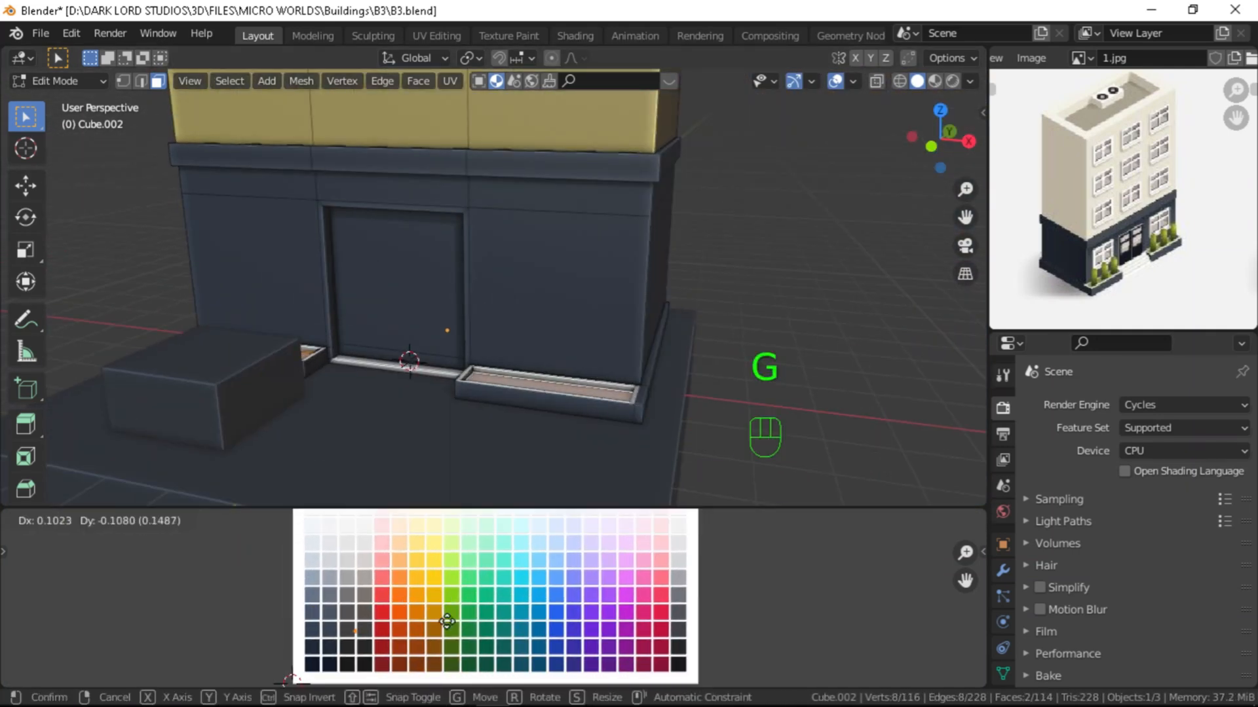
{"action": "left_click", "coordinate": [409, 606]}
Step: Clear the selection and select only the soil face of the planter right of the doorway
{"action": "scroll", "coordinate": [370, 447], "scroll_direction": "down", "scroll_amount": 1}
{"action": "middle_click_drag", "start_coordinate": [436, 357], "coordinate": [528, 387], "text": "alt"}
{"action": "scroll", "coordinate": [528, 387], "scroll_direction": "down", "scroll_amount": 2}
{"action": "key", "text": "alt+a"}
{"action": "middle_click_drag", "start_coordinate": [645, 344], "coordinate": [530, 346], "text": "alt"}
{"action": "scroll", "coordinate": [533, 323], "scroll_direction": "down", "scroll_amount": 2}
{"action": "scroll", "coordinate": [436, 341], "scroll_direction": "up", "scroll_amount": 4}
{"action": "scroll", "coordinate": [446, 361], "scroll_direction": "up", "scroll_amount": 2}
{"action": "left_click", "coordinate": [459, 338]}
{"action": "left_click", "coordinate": [541, 388]}
Step: Leave mesh editing and duplicate the loose cube in front of the building in place
{"action": "key", "text": "Tab"}
{"action": "scroll", "coordinate": [542, 384], "scroll_direction": "down", "scroll_amount": 3}
{"action": "left_click", "coordinate": [365, 346]}
{"action": "key", "text": "shift+d"}
{"action": "right_click", "coordinate": [573, 288]}
{"action": "key", "text": "shift+s"}
{"action": "key", "text": "shift+s"}
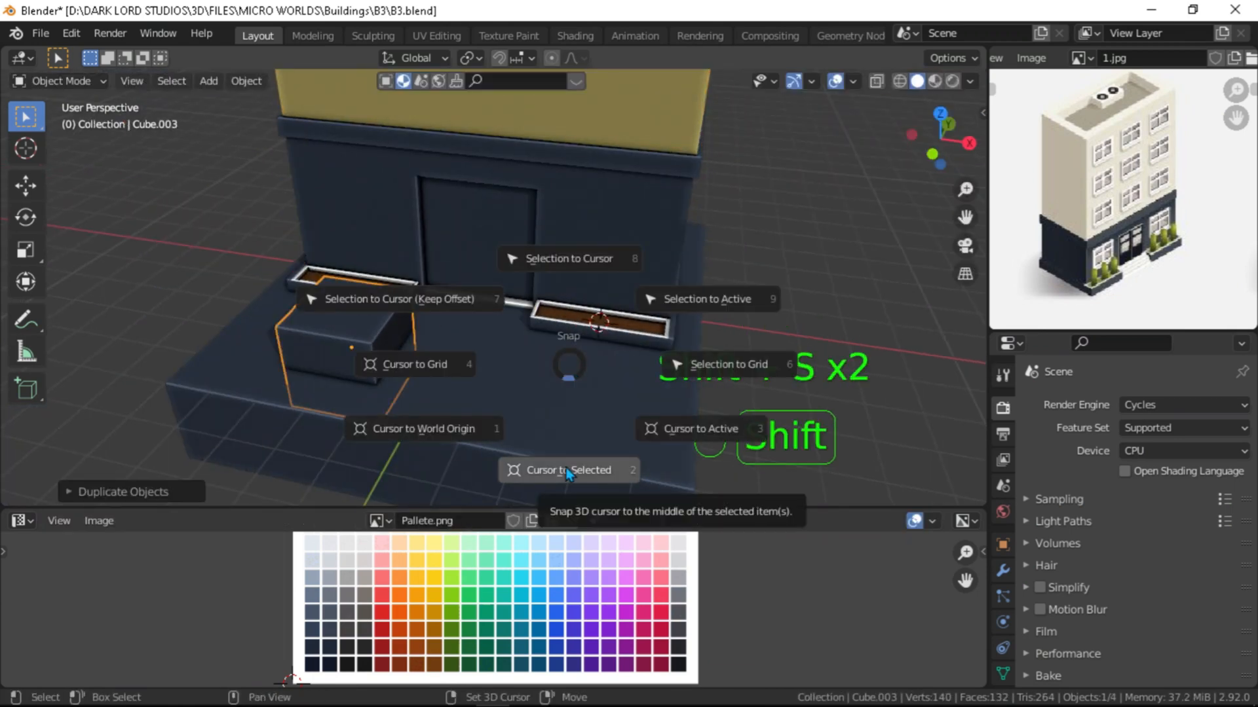
{"action": "left_click", "coordinate": [566, 467]}
{"action": "key", "text": "ctrl+z"}
Step: Snap the 3D cursor to the selected soil face of the right planter in the building mesh
{"action": "key", "text": "Tab"}
{"action": "key", "text": "Tab"}
{"action": "key", "text": "Tab"}
{"action": "key", "text": "shift+s"}
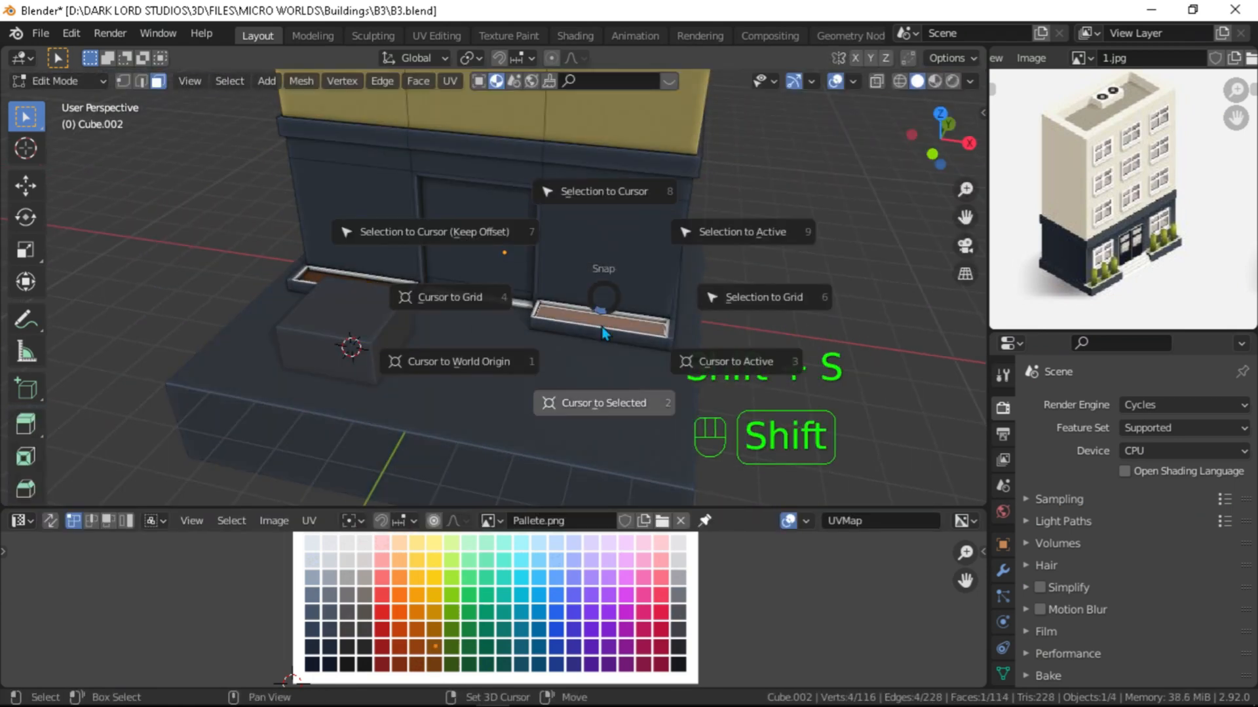
{"action": "left_click", "coordinate": [602, 401]}
Step: Select the duplicated cube and snap it to the 3D cursor at the right planter
{"action": "key", "text": "Tab"}
{"action": "left_click", "coordinate": [377, 337]}
{"action": "key", "text": "shift+s"}
{"action": "left_click", "coordinate": [528, 262]}
{"action": "middle_click_drag", "start_coordinate": [619, 386], "coordinate": [572, 396], "text": "alt"}
{"action": "scroll", "coordinate": [576, 391], "scroll_direction": "up", "scroll_amount": 3}
{"action": "scroll", "coordinate": [579, 388], "scroll_direction": "down", "scroll_amount": 3}
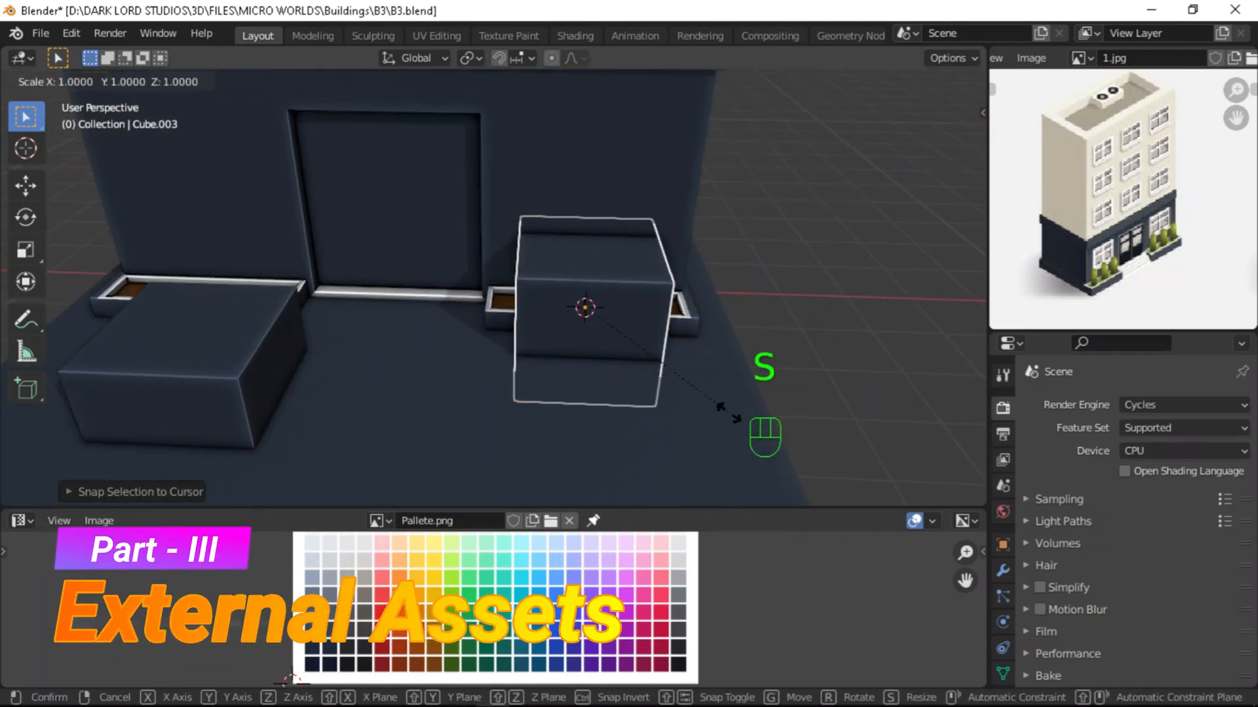
Step: Scale the duplicated cube down, adjust its width in the horizontal plane, and raise it above the planter along Z
{"action": "key", "text": "s"}
{"action": "left_click", "coordinate": [603, 337]}
{"action": "key", "text": "KP_1"}
{"action": "middle_click_drag", "start_coordinate": [604, 337], "coordinate": [504, 419], "text": "alt"}
{"action": "key", "text": "s"}
{"action": "key", "text": "shift+z"}
{"action": "left_click", "coordinate": [554, 422]}
{"action": "key", "text": "g"}
{"action": "key", "text": "z"}
{"action": "left_click", "coordinate": [508, 308]}
Step: Recolour the small cube by moving its UVs onto the green palette swatch
{"action": "middle_click_drag", "start_coordinate": [508, 308], "coordinate": [557, 262], "text": "alt"}
{"action": "middle_click_drag", "start_coordinate": [524, 256], "coordinate": [462, 255], "text": "alt+shift"}
{"action": "key", "text": "Tab"}
{"action": "key", "text": "g"}
{"action": "left_click", "coordinate": [576, 636]}
{"action": "key", "text": "Tab"}
Step: Inset the green cube's bottom face and extrude it down about 0.17 m as a stem
{"action": "mouse_move", "coordinate": [503, 193]}
{"action": "middle_mouse_down", "text": "alt"}
{"action": "mouse_move", "coordinate": [508, 222]}
{"action": "mouse_move", "coordinate": [512, 186]}
{"action": "middle_mouse_up", "text": "alt"}
{"action": "key", "text": "Tab"}
{"action": "left_click", "coordinate": [516, 154]}
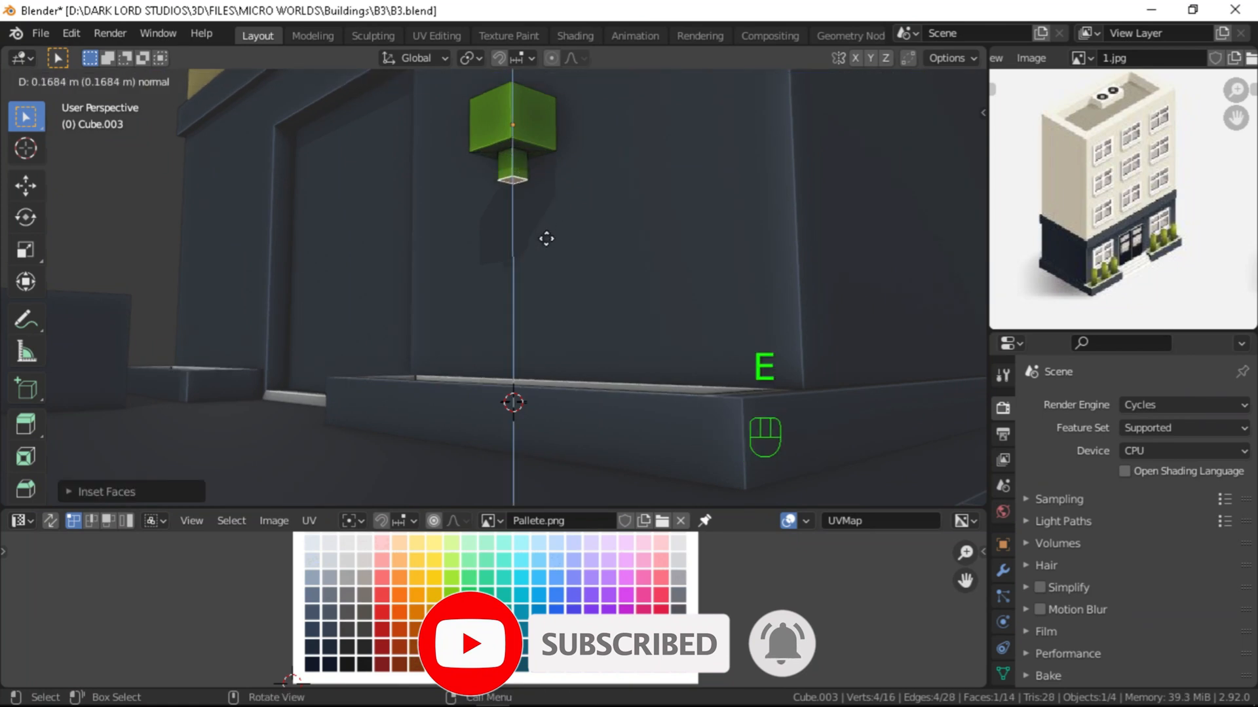
{"action": "left_click", "coordinate": [545, 238]}
Step: Raise the top face of the green cube to stretch it into a tall bush
{"action": "middle_click_drag", "start_coordinate": [545, 233], "coordinate": [517, 290], "text": "alt"}
{"action": "key", "text": "g"}
{"action": "left_click", "coordinate": [511, 227]}
{"action": "middle_click_drag", "start_coordinate": [510, 228], "coordinate": [565, 293], "text": "alt"}
{"action": "key", "text": "Tab"}
Step: Move the bush down into the soil near the doorway end of the right planter
{"action": "key", "text": "KP_1"}
{"action": "key", "text": "g"}
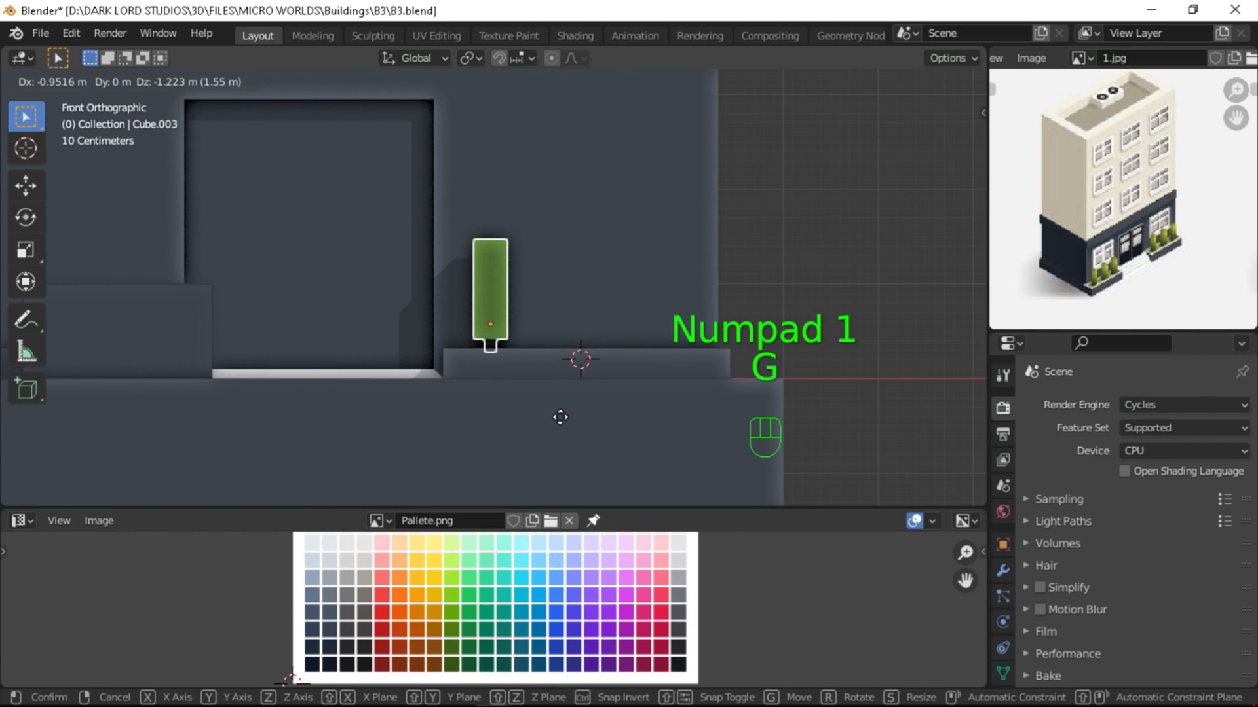
{"action": "left_click", "coordinate": [562, 421]}
{"action": "middle_click_drag", "start_coordinate": [562, 421], "coordinate": [452, 441]}
{"action": "scroll", "coordinate": [451, 413], "scroll_direction": "up", "scroll_amount": 4}
{"action": "key", "text": "g"}
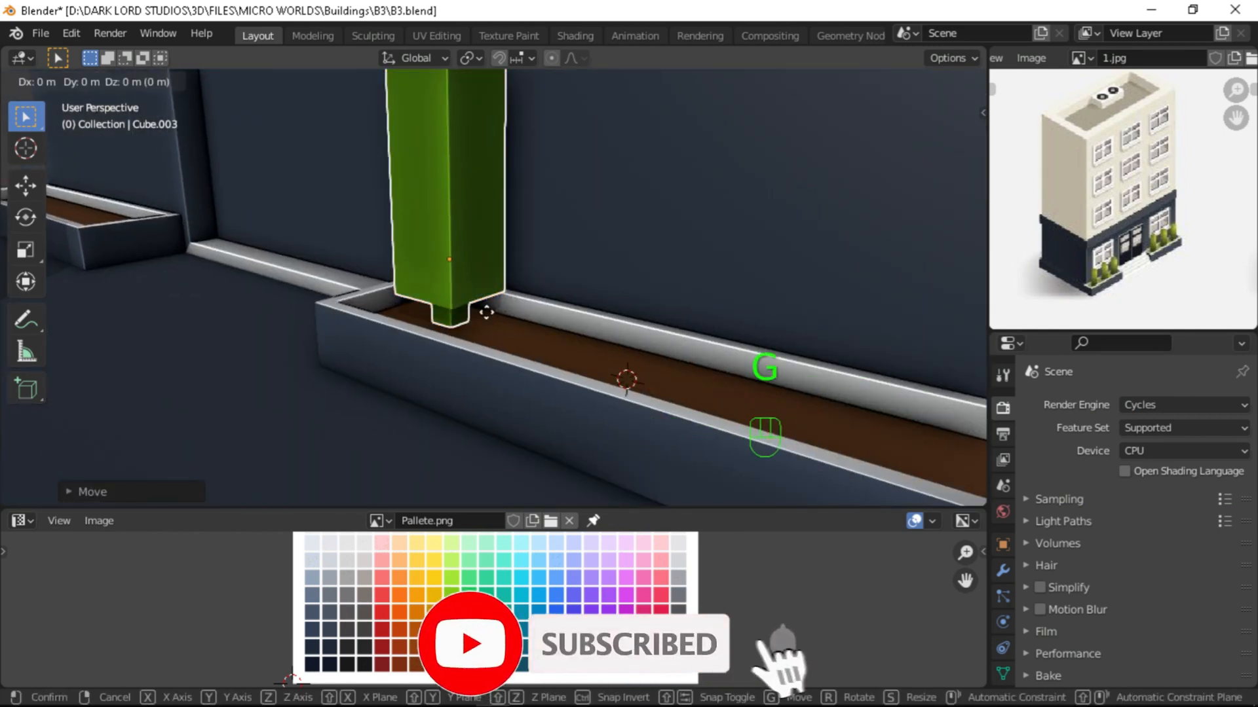
{"action": "left_click", "coordinate": [486, 326]}
{"action": "scroll", "coordinate": [486, 327], "scroll_direction": "down", "scroll_amount": 5}
{"action": "middle_click_drag", "start_coordinate": [555, 412], "coordinate": [524, 380], "text": "alt"}
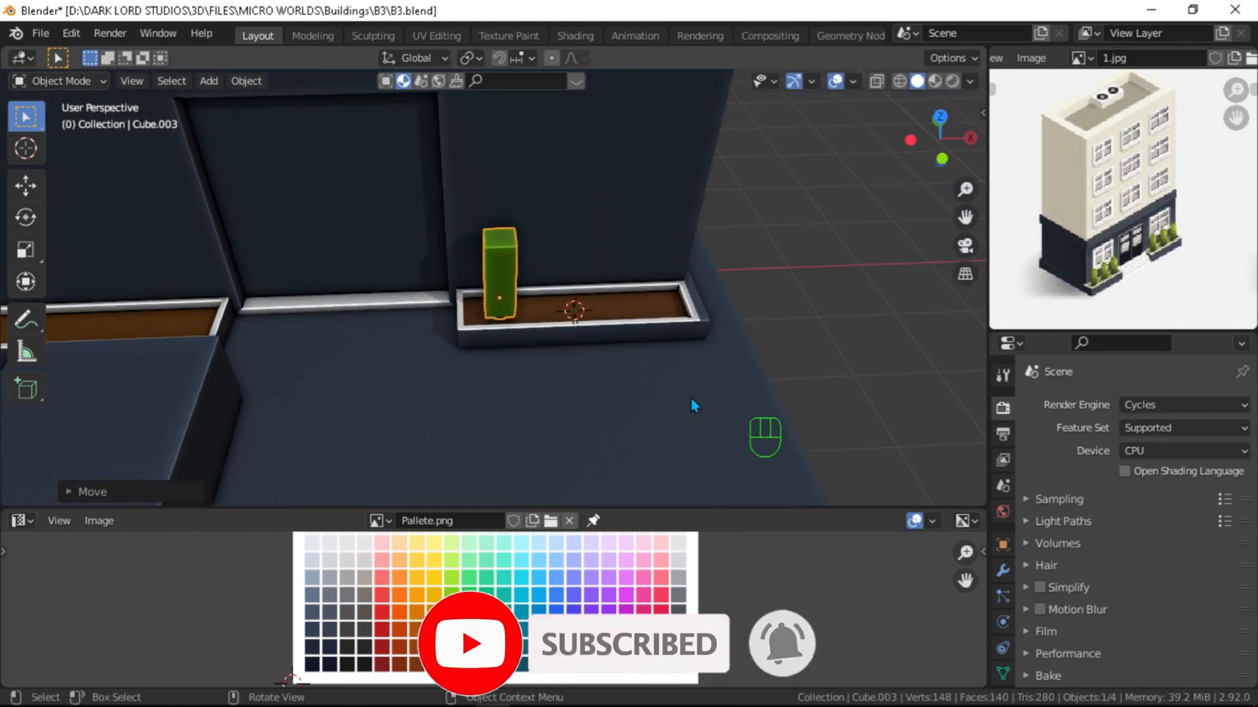
Step: Duplicate the bush along X and repeat the duplication to make a row of three
{"action": "key", "text": "KP_1"}
{"action": "key", "text": "shift+d"}
{"action": "key", "text": "x"}
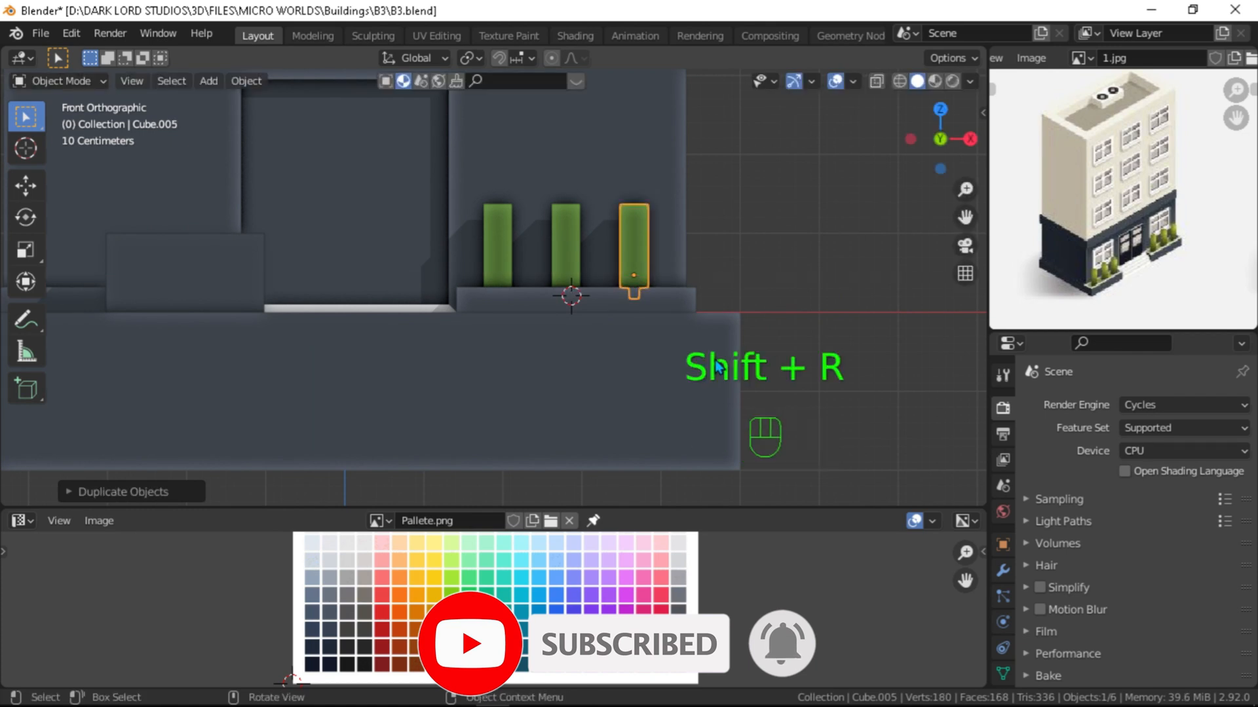
Step: Select all three bushes, shift them along X to centre them in the planter, and join them into one object
{"action": "left_click", "coordinate": [565, 255], "text": "shift"}
{"action": "left_click", "coordinate": [499, 256], "text": "shift"}
{"action": "key", "text": "g"}
{"action": "key", "text": "x"}
{"action": "left_click", "coordinate": [630, 293]}
{"action": "key", "text": "ctrl+j"}
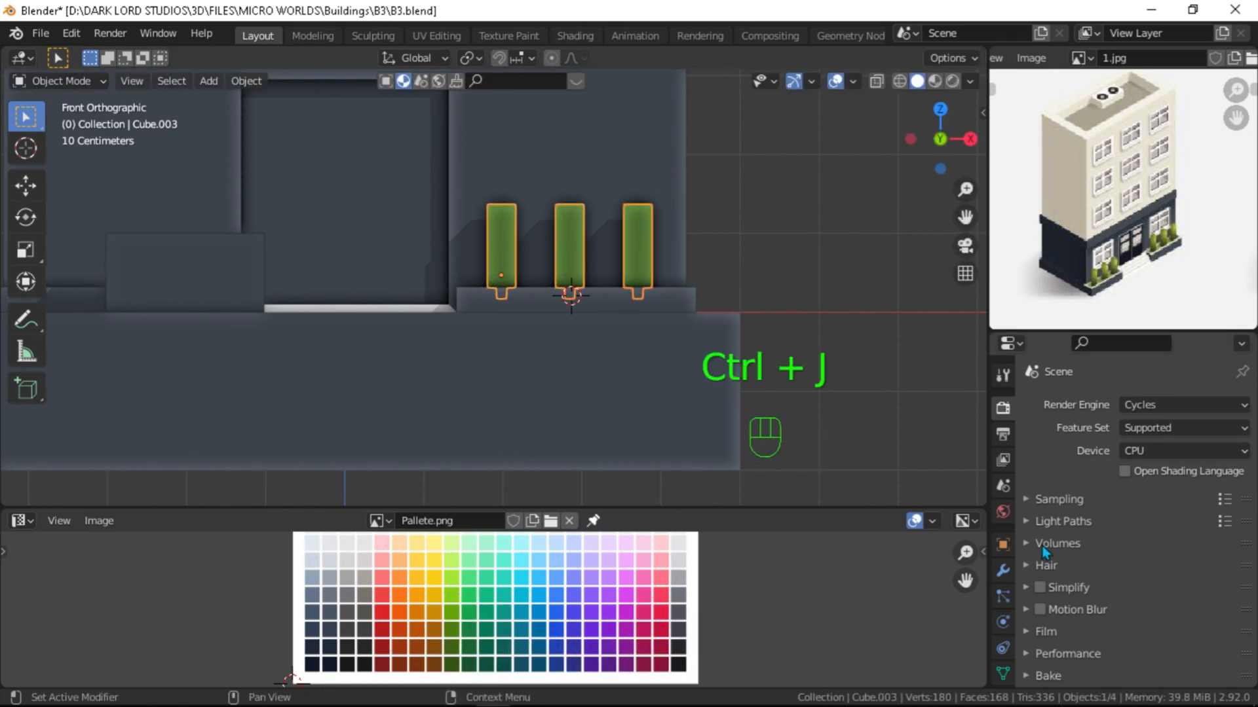
Step: Mirror the joined bushes to the other planter with a Mirror modifier using the building as mirror object, and apply it
{"action": "left_click", "coordinate": [1003, 571]}
{"action": "left_click", "coordinate": [1107, 405]}
{"action": "left_click", "coordinate": [882, 180]}
{"action": "left_click", "coordinate": [1215, 533]}
{"action": "left_click", "coordinate": [440, 154]}
{"action": "key", "text": "ctrl+a"}
{"action": "left_click", "coordinate": [735, 197]}
Step: Select the recessed door face of the building and snap the 3D cursor to it
{"action": "middle_click_drag", "start_coordinate": [735, 195], "coordinate": [406, 328]}
{"action": "middle_click_drag", "start_coordinate": [406, 328], "coordinate": [428, 348], "text": "shift"}
{"action": "middle_click_drag", "start_coordinate": [505, 365], "coordinate": [452, 367]}
{"action": "middle_click_drag", "start_coordinate": [452, 367], "coordinate": [440, 302], "text": "shift"}
{"action": "left_click", "coordinate": [443, 300]}
{"action": "key", "text": "Tab"}
{"action": "left_click", "coordinate": [410, 306]}
{"action": "key", "text": "shift+s"}
{"action": "left_click", "coordinate": [412, 409]}
{"action": "key", "text": "Tab"}
Step: Duplicate the loose dark cube in front of the building and snap the copy to the 3D cursor in the doorway
{"action": "middle_click_drag", "start_coordinate": [431, 411], "coordinate": [377, 424]}
{"action": "left_click", "coordinate": [289, 354]}
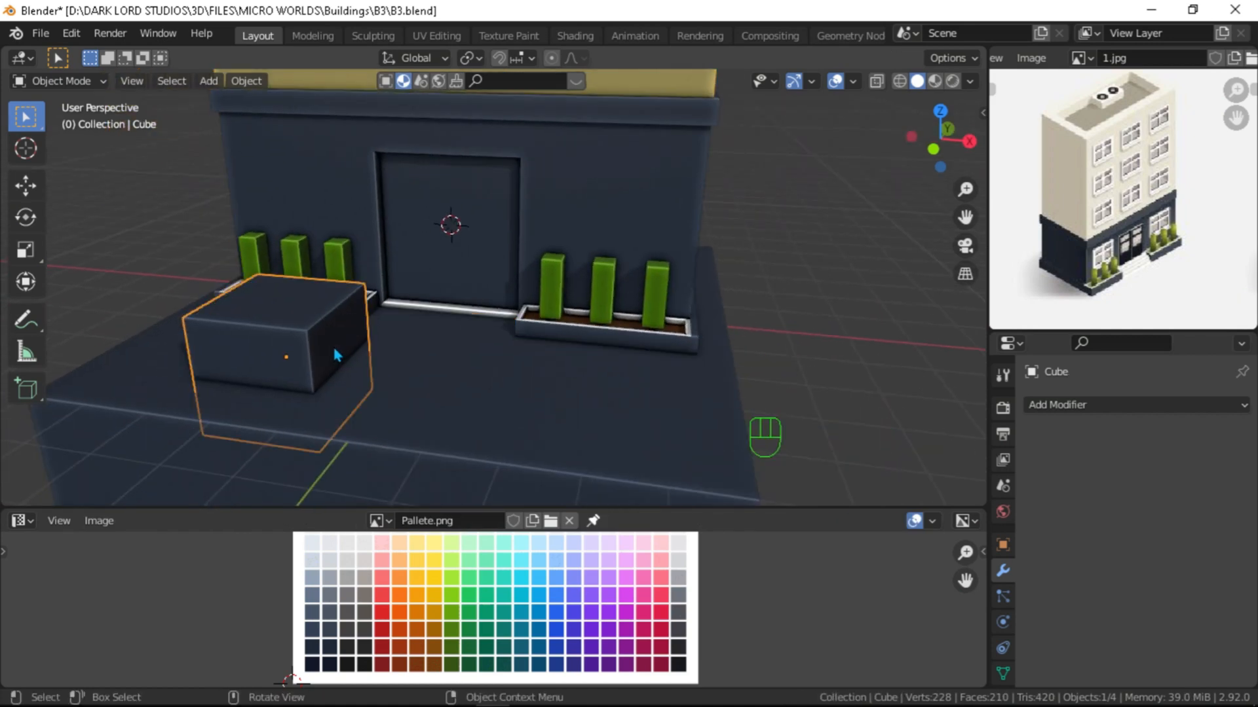
{"action": "key", "text": "shift+d"}
{"action": "right_click", "coordinate": [381, 338]}
{"action": "key", "text": "shift+s"}
{"action": "left_click", "coordinate": [397, 287]}
Step: Recolour the new doorway cube by moving its UVs to the near-black grey swatch of the palette
{"action": "middle_click_drag", "start_coordinate": [397, 281], "coordinate": [471, 279]}
{"action": "key", "text": "Tab"}
{"action": "key", "text": "g"}
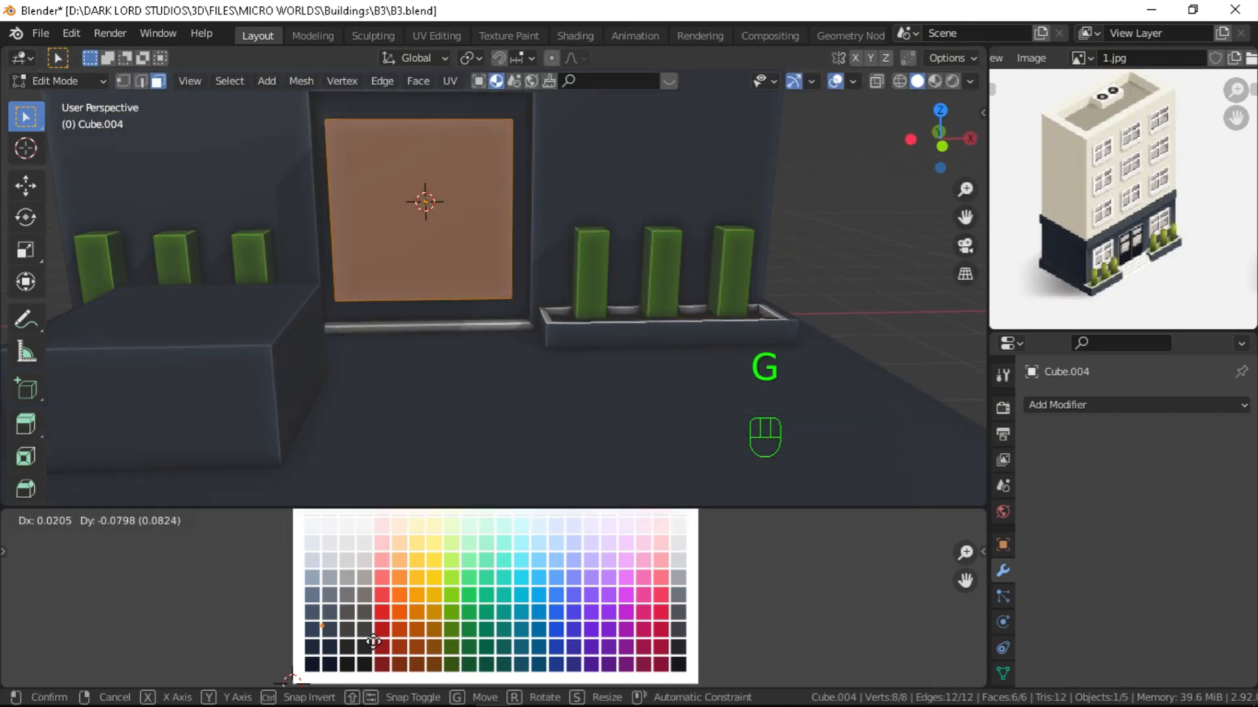
{"action": "left_click", "coordinate": [399, 661]}
{"action": "key", "text": "Tab"}
Step: Add a vertical loop cut through the middle of the doorway cube and delete its left half in front view
{"action": "middle_click_drag", "start_coordinate": [469, 323], "coordinate": [522, 340], "text": "alt"}
{"action": "key", "text": "KP_1"}
{"action": "key", "text": "Tab"}
{"action": "key", "text": "ctrl+r"}
{"action": "left_click", "coordinate": [471, 209]}
{"action": "key", "text": "alt+z"}
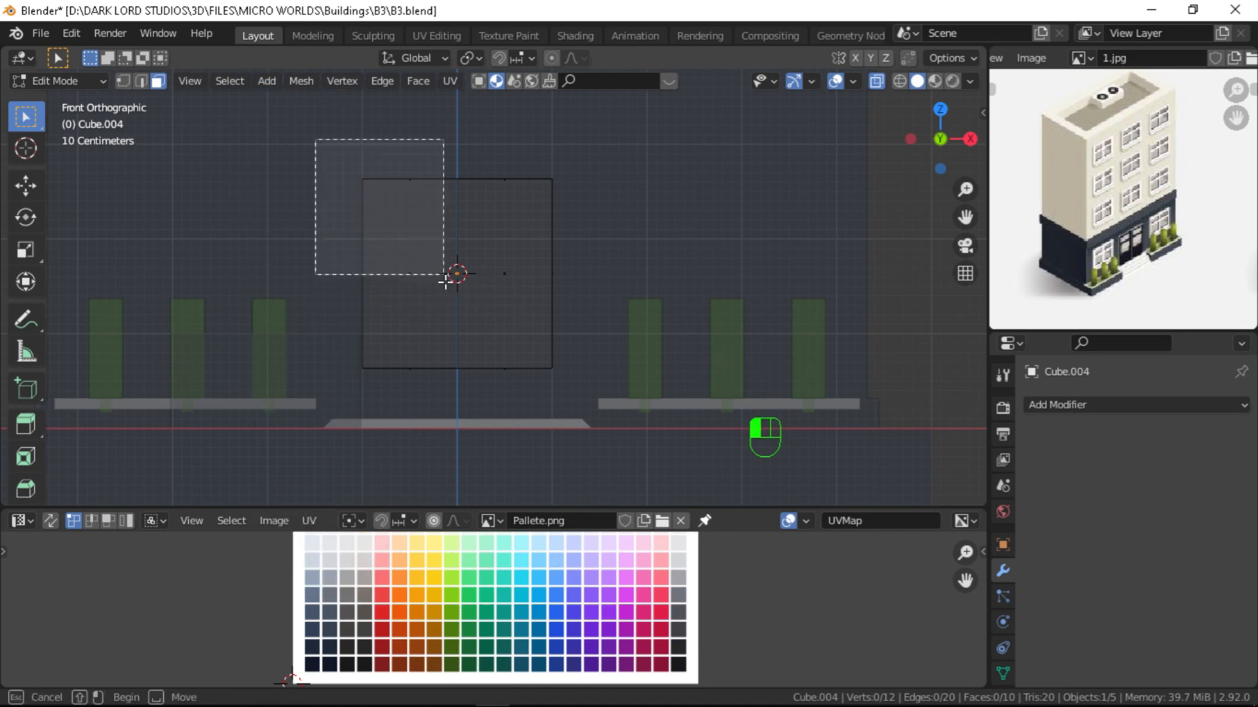
{"action": "middle_click_drag", "start_coordinate": [317, 135], "coordinate": [593, 368], "text": "alt"}
{"action": "key", "text": "KP_1"}
{"action": "scroll", "coordinate": [639, 364], "scroll_direction": "up", "scroll_amount": 4}
{"action": "key", "text": "Delete"}
{"action": "left_click", "coordinate": [473, 357]}
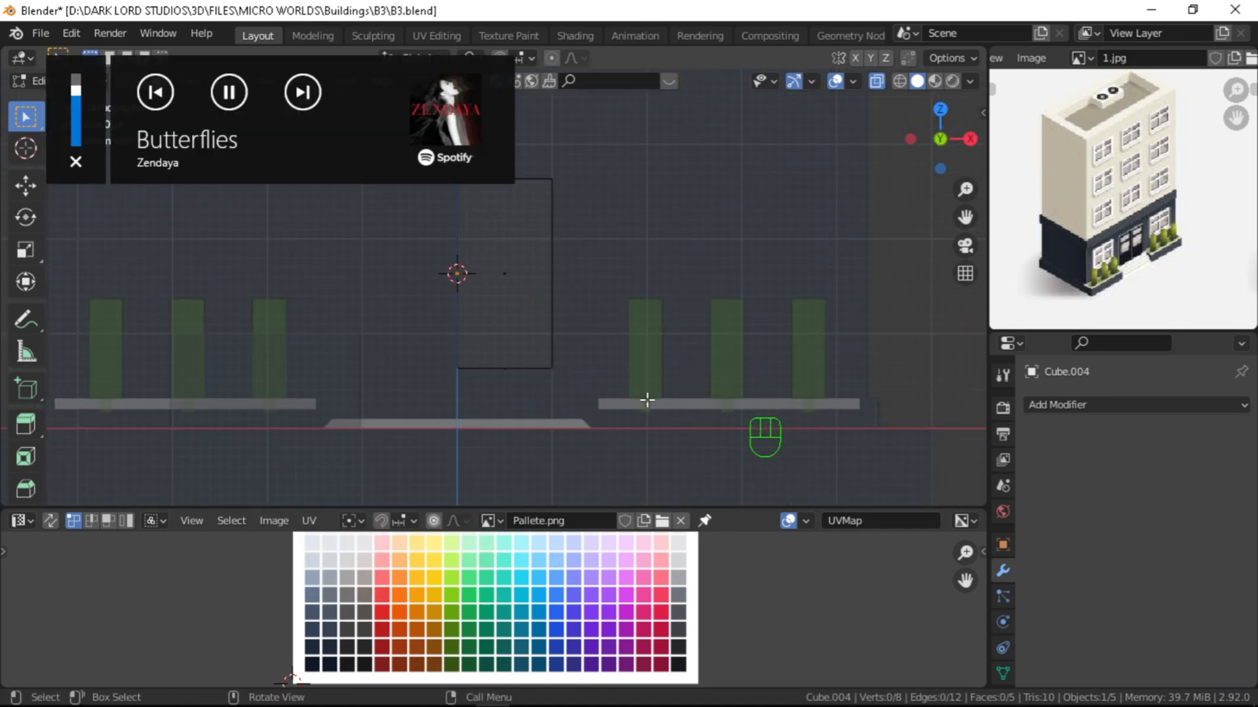
Step: Add a Mirror modifier on the X axis to the remaining door half
{"action": "scroll", "coordinate": [512, 318], "scroll_direction": "up", "scroll_amount": 1}
{"action": "left_click_drag", "start_coordinate": [550, 317], "coordinate": [539, 358], "text": "alt+shift"}
{"action": "left_click", "coordinate": [1074, 404]}
{"action": "left_click", "coordinate": [899, 178]}
{"action": "key", "text": "alt+z"}
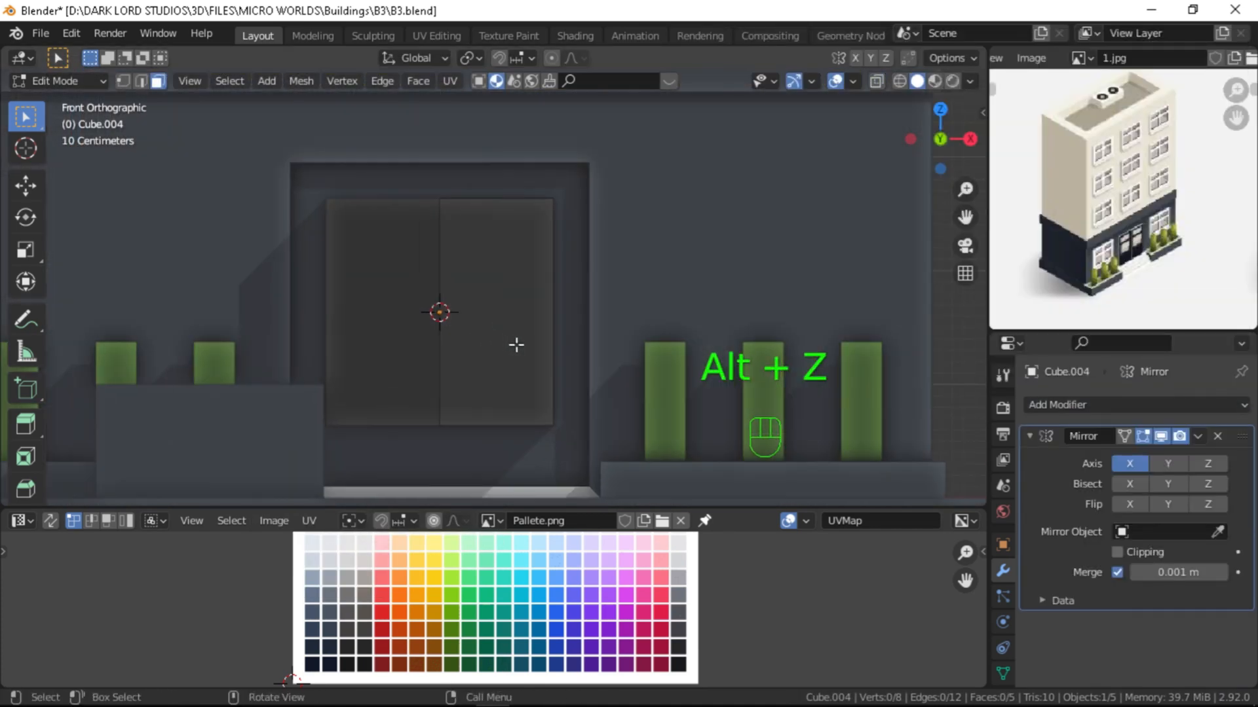
{"action": "key", "text": "a"}
{"action": "left_click", "coordinate": [512, 238]}
{"action": "middle_click_drag", "start_coordinate": [513, 238], "coordinate": [662, 399], "text": "alt"}
{"action": "key", "text": "Tab"}
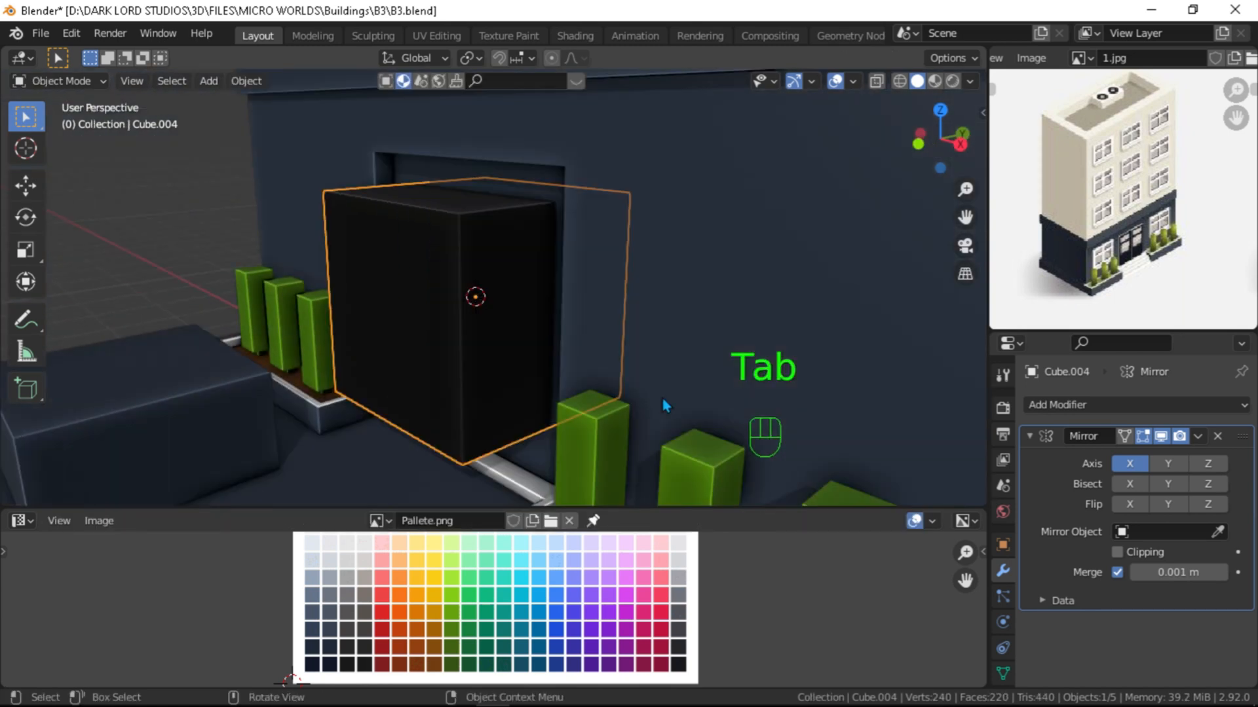
Step: Scale the door block to about 0.03 along Y and about 1.32 along X to match the doorway's width
{"action": "key", "text": "s"}
{"action": "key", "text": "x"}
{"action": "key", "text": "y"}
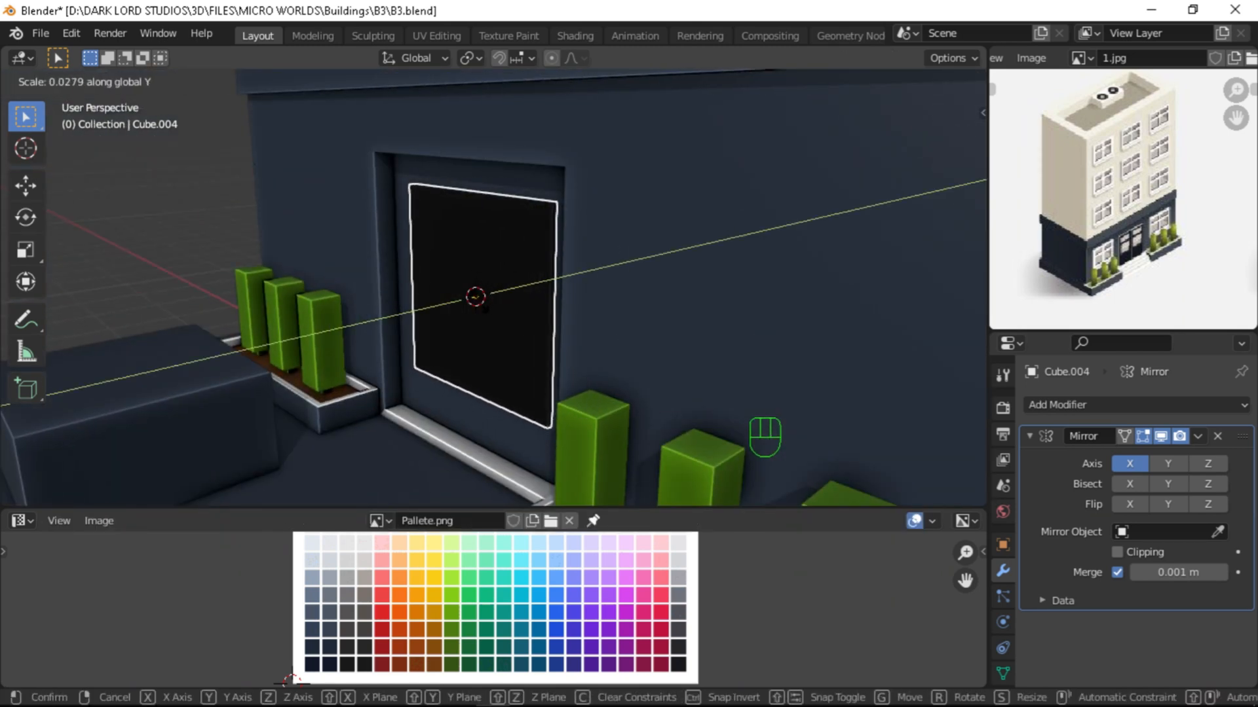
{"action": "left_click", "coordinate": [465, 275]}
{"action": "middle_click_drag", "start_coordinate": [465, 275], "coordinate": [462, 340], "text": "alt"}
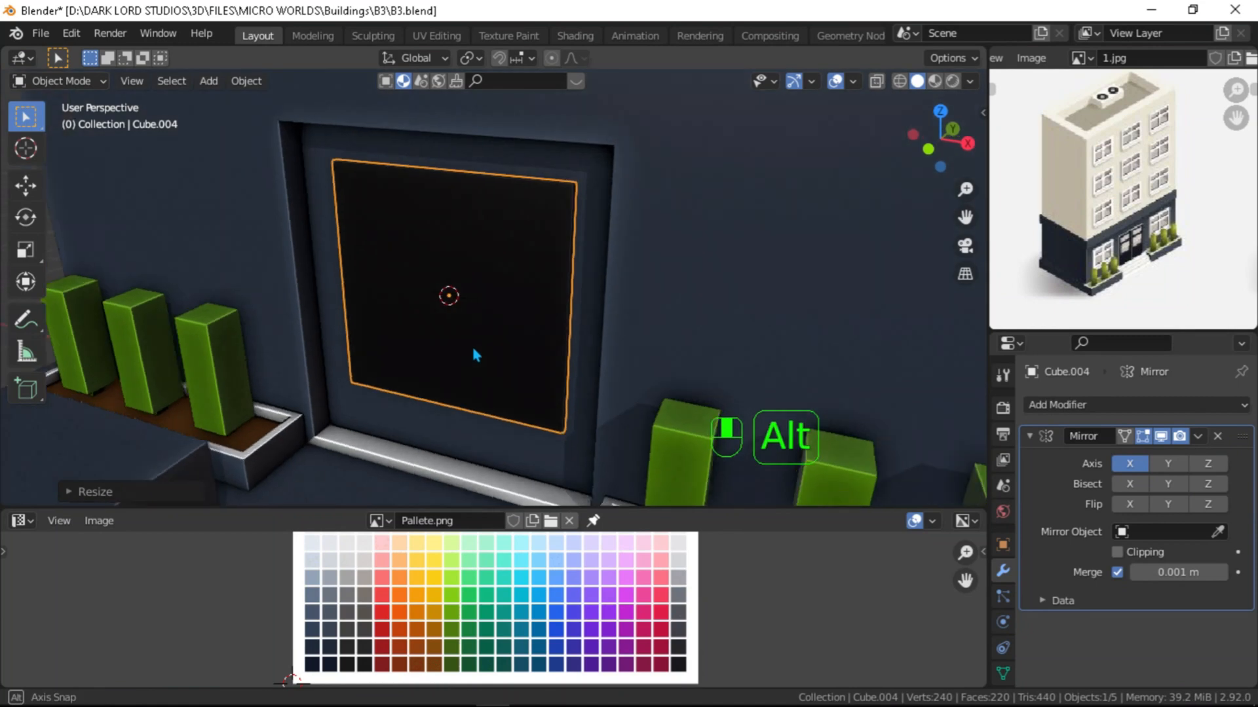
{"action": "scroll", "coordinate": [462, 340], "scroll_direction": "up", "scroll_amount": 3}
{"action": "key", "text": "s"}
{"action": "key", "text": "x"}
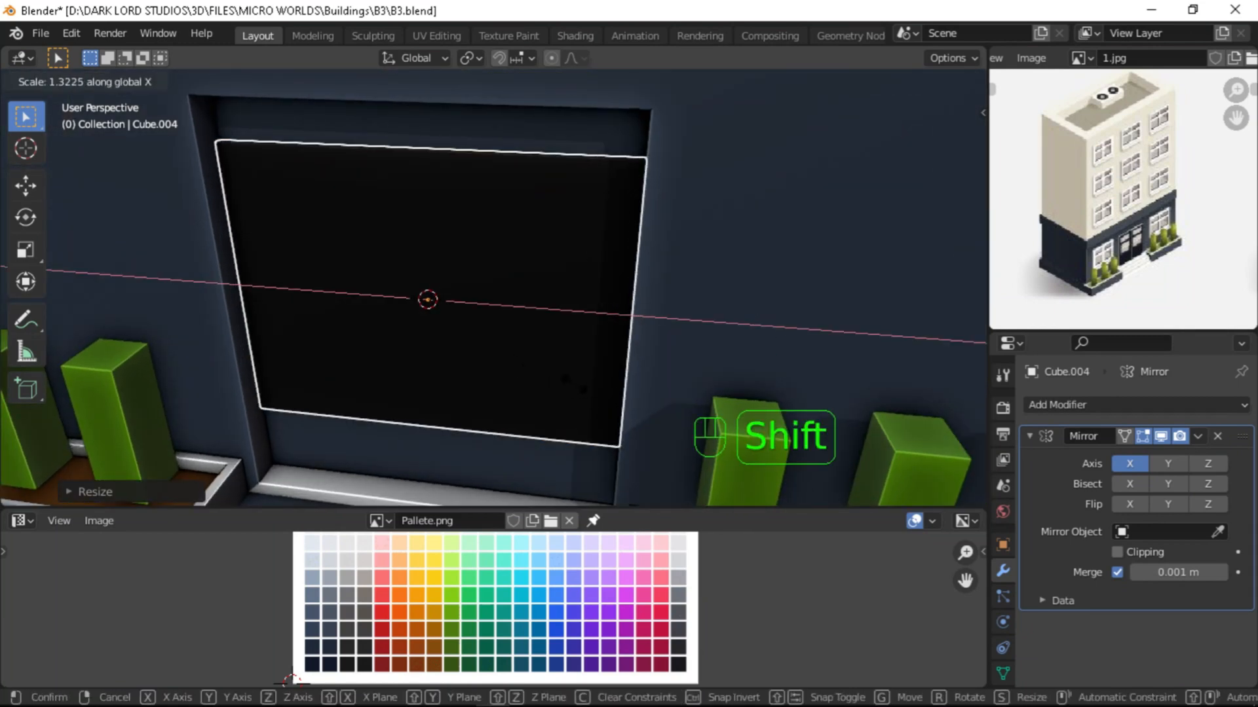
{"action": "left_click", "coordinate": [427, 299]}
Step: Stretch the door along Z and lower it so that it fills the doorway recess from lintel to sill
{"action": "middle_click_drag", "start_coordinate": [427, 300], "coordinate": [502, 271], "text": "alt"}
{"action": "key", "text": "KP_1"}
{"action": "key", "text": "s"}
{"action": "key", "text": "z"}
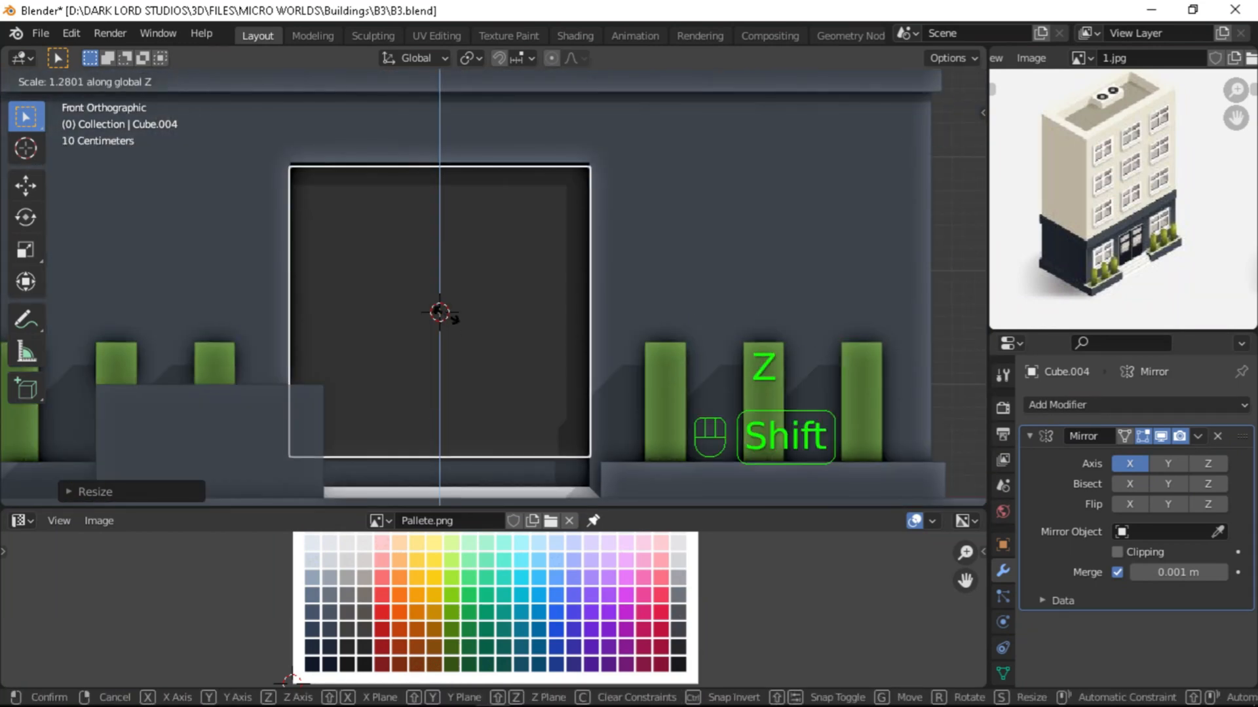
{"action": "left_click", "coordinate": [444, 325]}
{"action": "key", "text": "g"}
{"action": "key", "text": "z"}
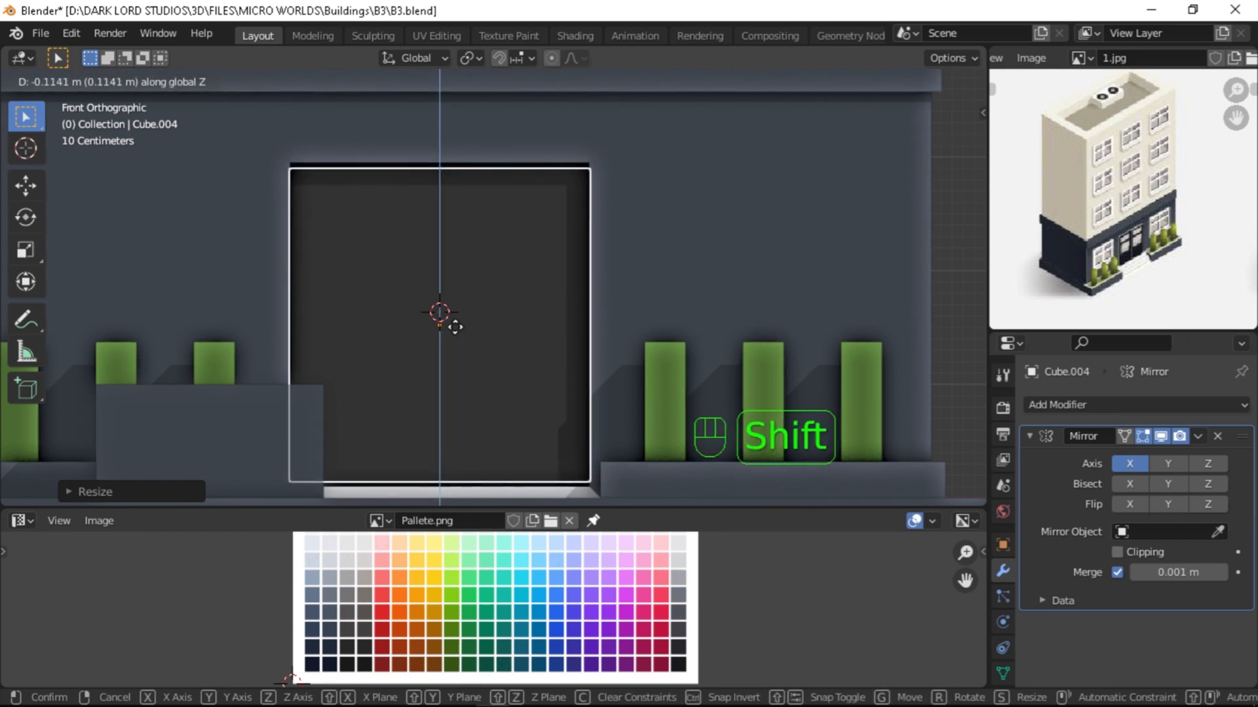
{"action": "left_click", "coordinate": [537, 348]}
Step: Apply the door's scale and move the UVs of its front face to a near-white area of the palette
{"action": "key", "text": "Tab"}
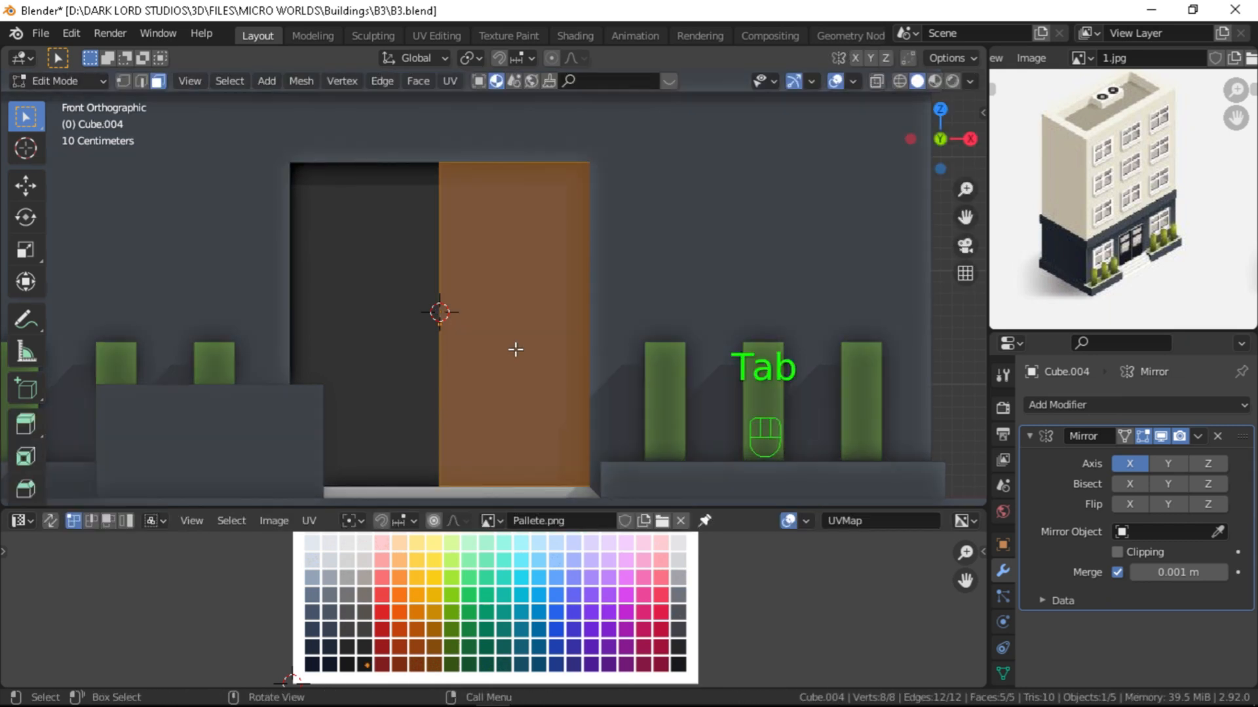
{"action": "left_click", "coordinate": [511, 331]}
{"action": "key", "text": "Tab"}
{"action": "key", "text": "ctrl+a"}
{"action": "key", "text": "Tab"}
{"action": "key", "text": "i"}
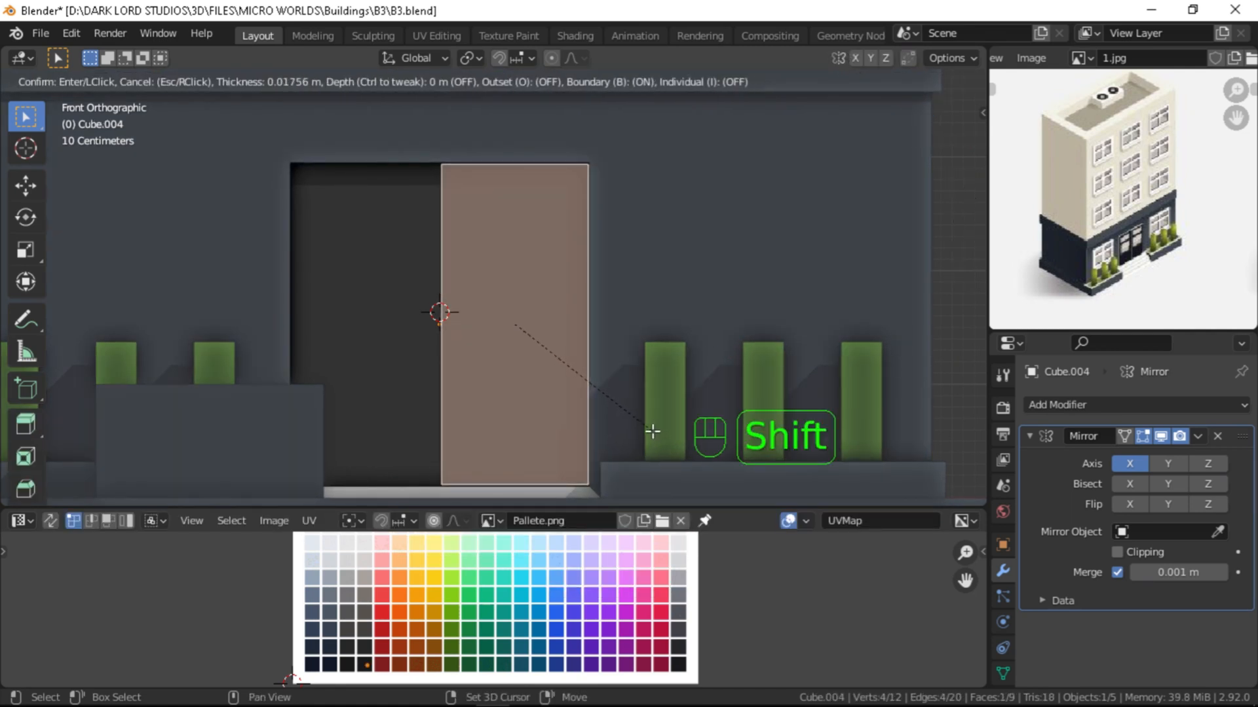
{"action": "key", "text": "Escape"}
{"action": "scroll", "coordinate": [464, 635], "scroll_direction": "down", "scroll_amount": 1}
{"action": "key", "text": "g"}
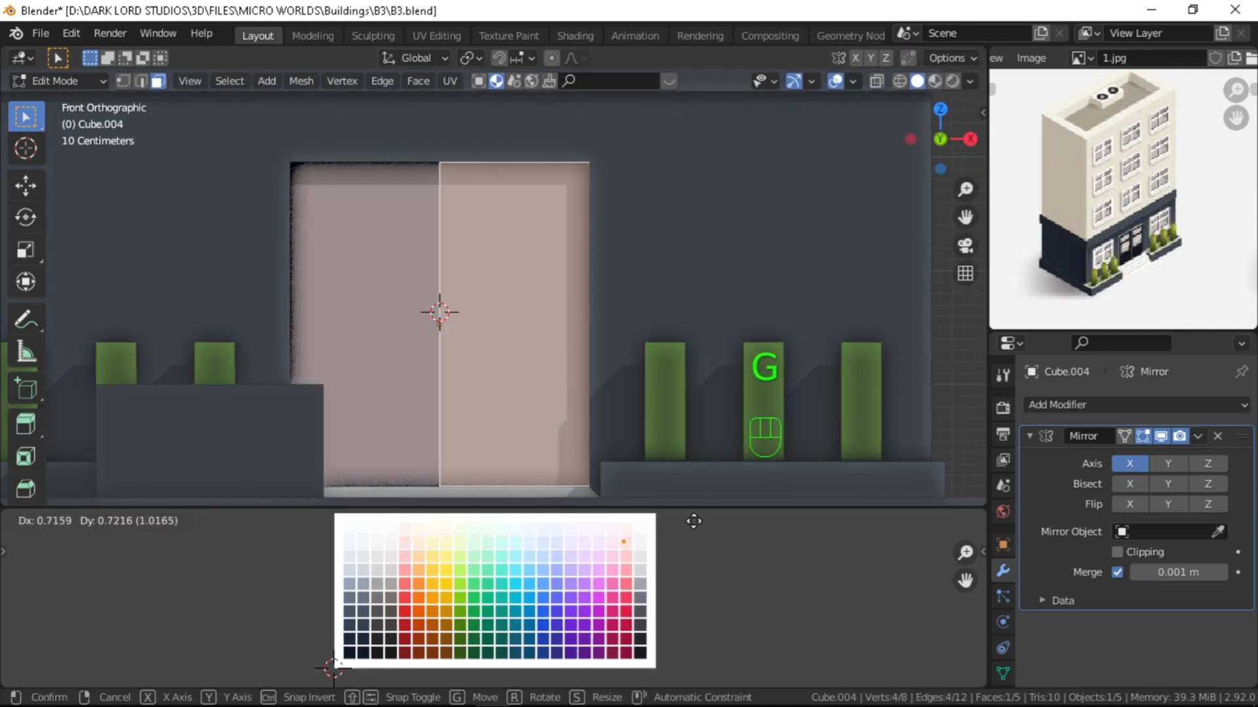
{"action": "left_click", "coordinate": [710, 532]}
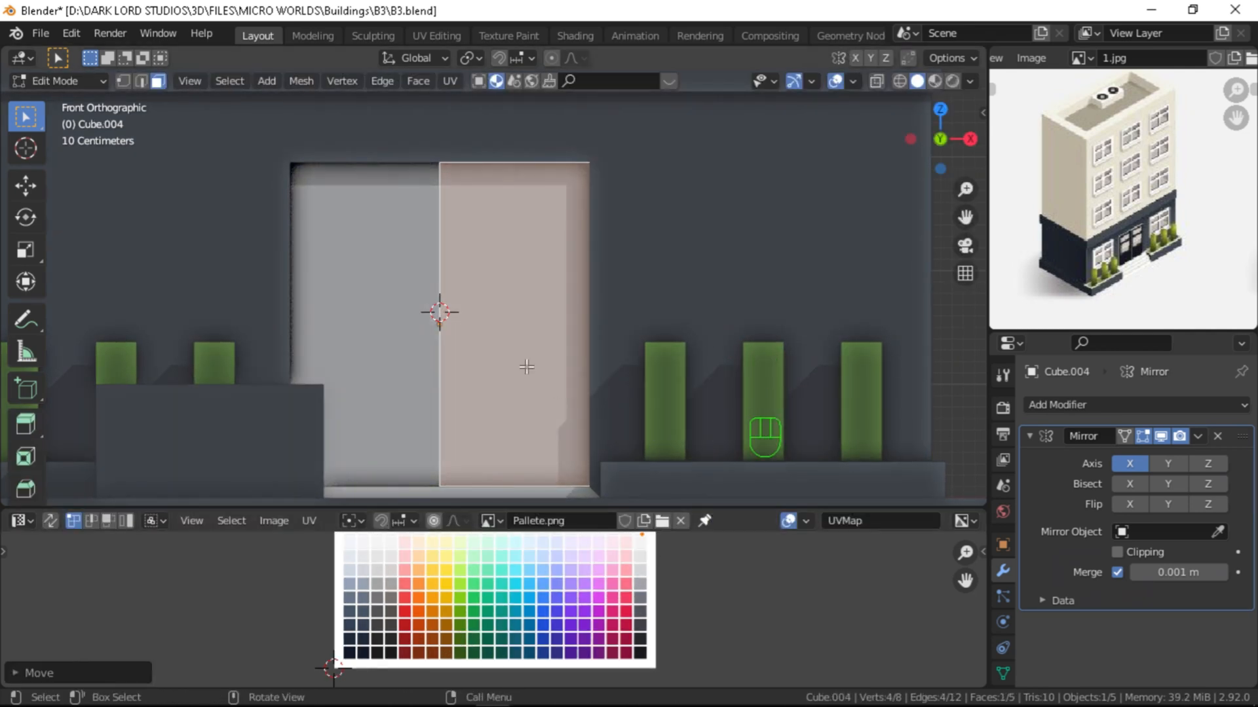
Step: Inset the door's front face slightly and move the inner face's UVs to the dark grey swatch, leaving a light border
{"action": "left_click", "coordinate": [639, 424]}
{"action": "key", "text": "g"}
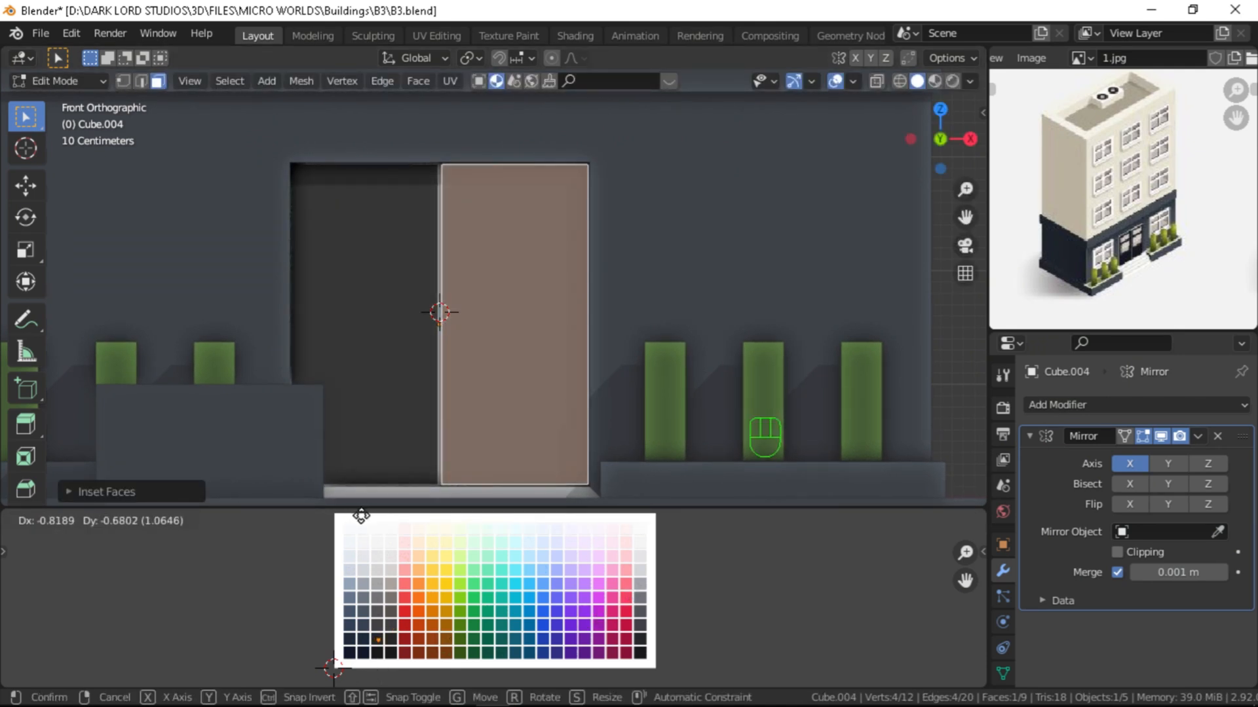
{"action": "left_click", "coordinate": [360, 519]}
{"action": "scroll", "coordinate": [542, 362], "scroll_direction": "up", "scroll_amount": 1}
{"action": "scroll", "coordinate": [527, 366], "scroll_direction": "down", "scroll_amount": 1}
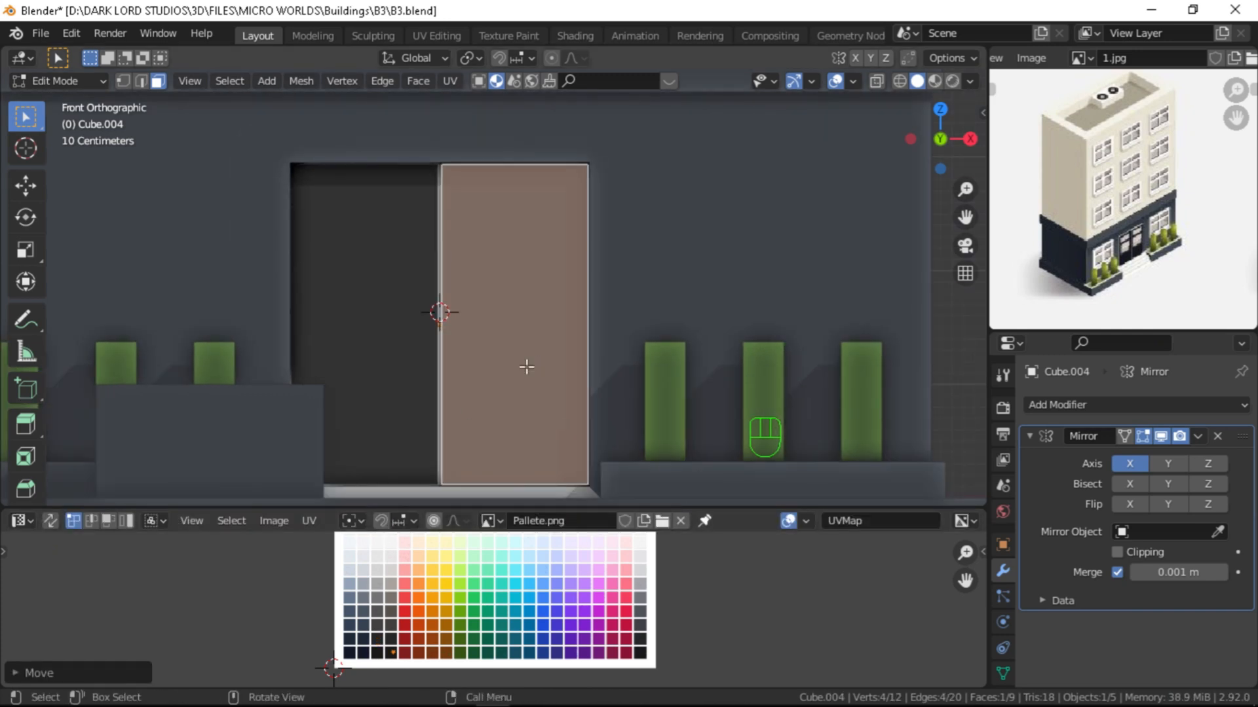
Step: Add horizontal loop cuts about a third up and a quarter down the door half, and bevel the upper one about 0.05 m
{"action": "left_click", "coordinate": [460, 402]}
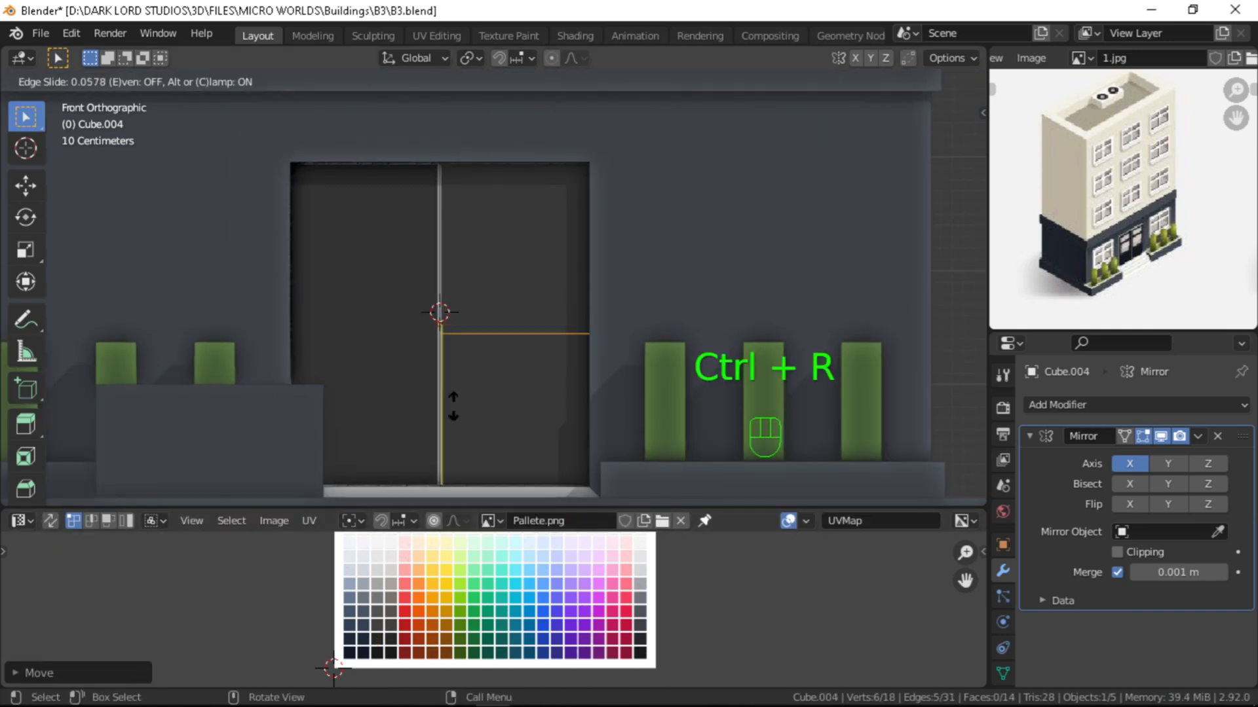
{"action": "left_click", "coordinate": [444, 442]}
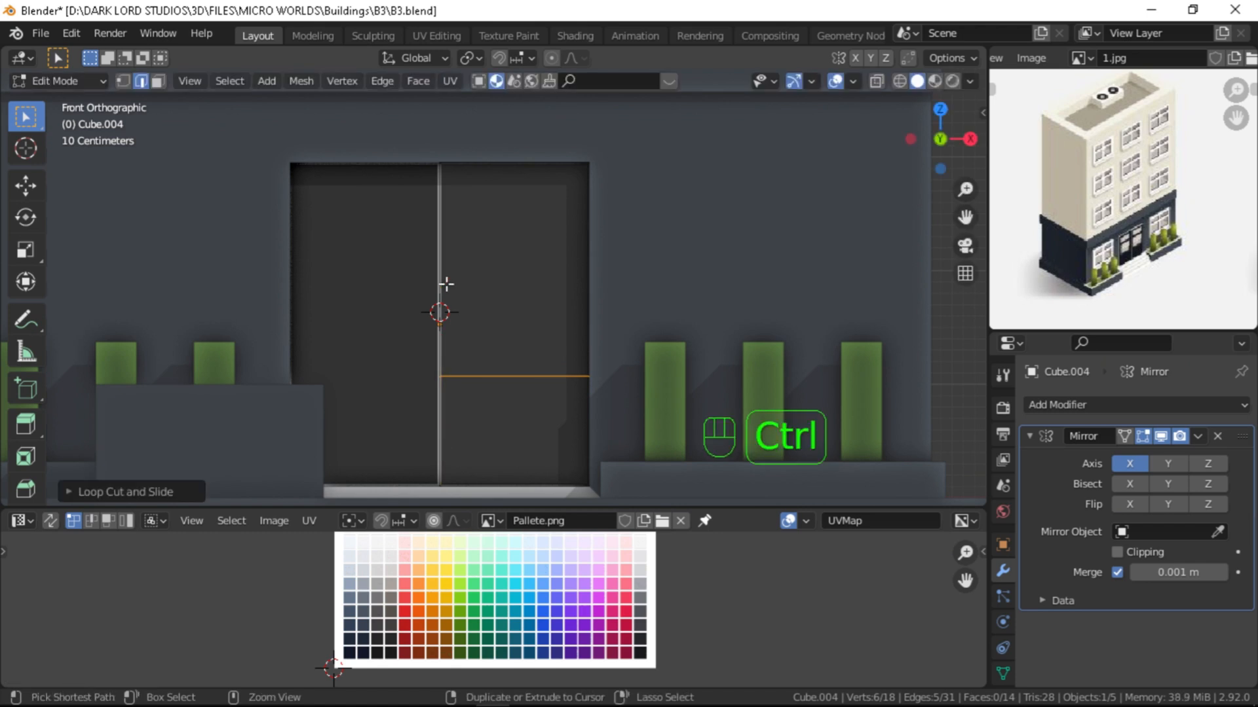
{"action": "left_click", "coordinate": [446, 283]}
{"action": "left_click", "coordinate": [458, 262]}
{"action": "key", "text": "ctrl+b"}
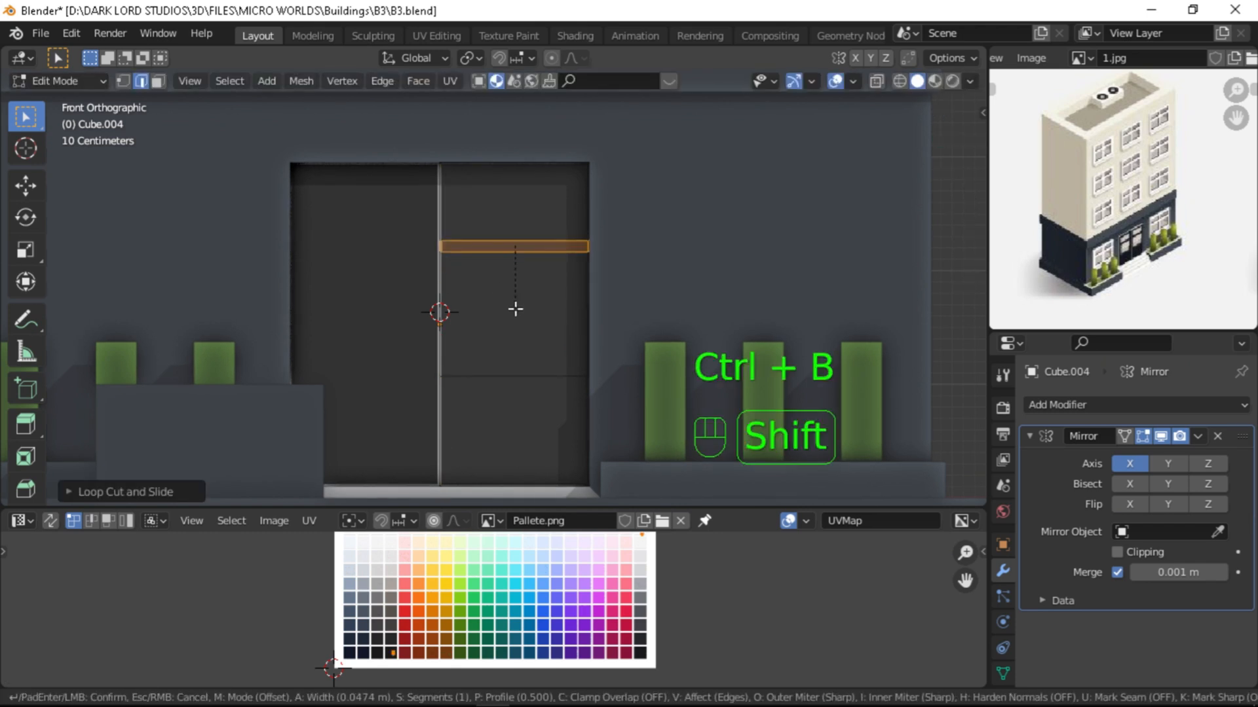
{"action": "left_click", "coordinate": [516, 309]}
Step: Try to inset the middle and upper panel faces of the door half separately by about 0.06 m
{"action": "left_click", "coordinate": [522, 243]}
{"action": "key", "text": "3"}
{"action": "left_click", "coordinate": [522, 217]}
{"action": "left_click", "coordinate": [525, 306], "text": "shift"}
{"action": "scroll", "coordinate": [511, 320], "scroll_direction": "up", "scroll_amount": 1}
{"action": "key", "text": "i"}
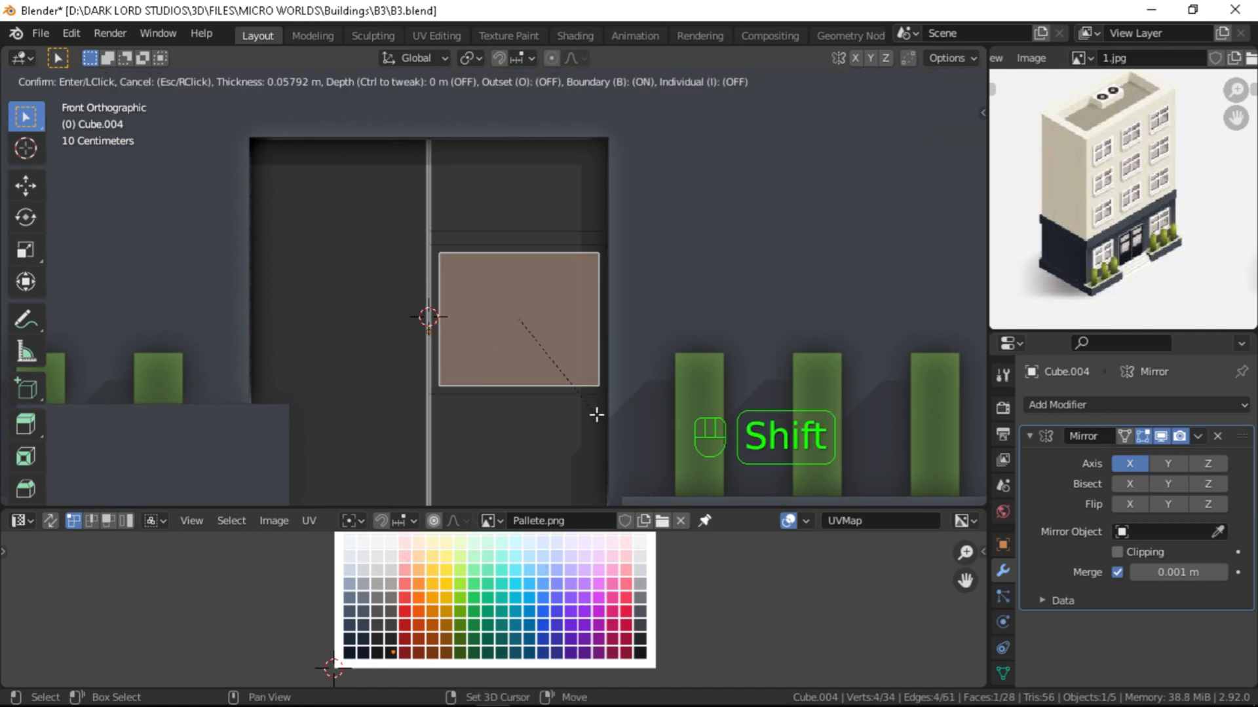
{"action": "left_click", "coordinate": [594, 413]}
{"action": "left_click", "coordinate": [517, 185]}
{"action": "key", "text": "i"}
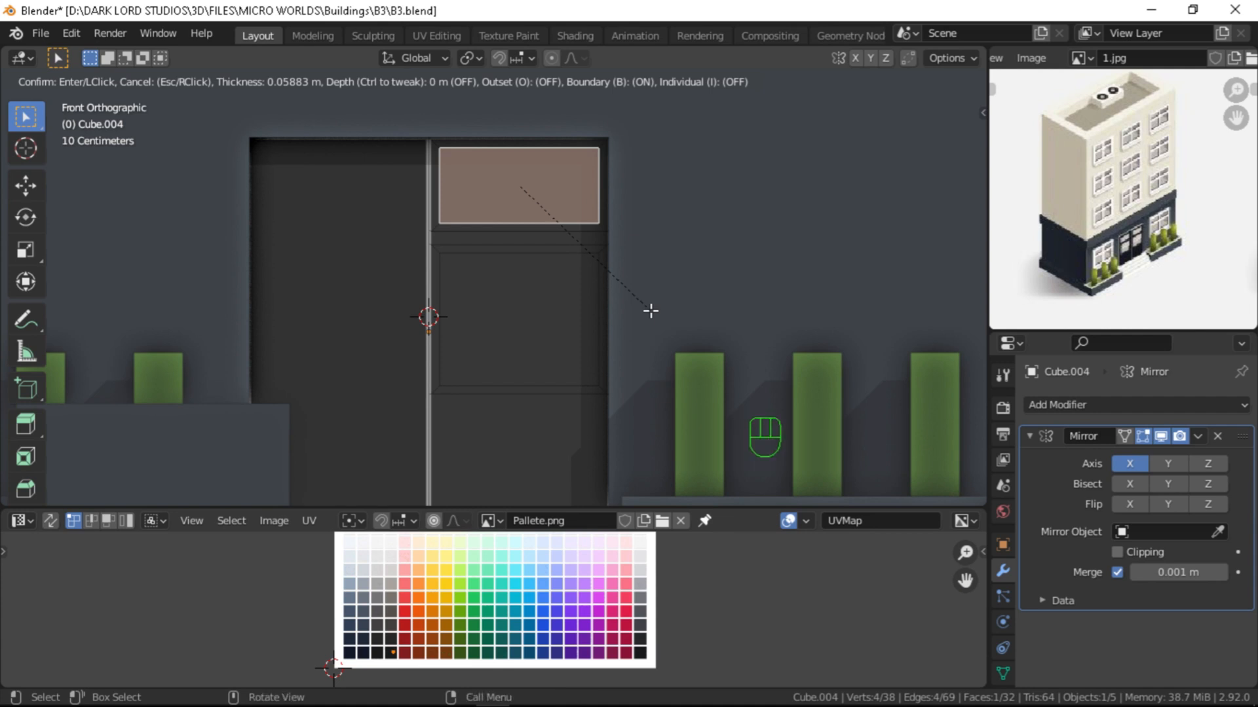
{"action": "key", "text": "Escape"}
{"action": "key", "text": "ctrl+z"}
{"action": "key", "text": "ctrl+z"}
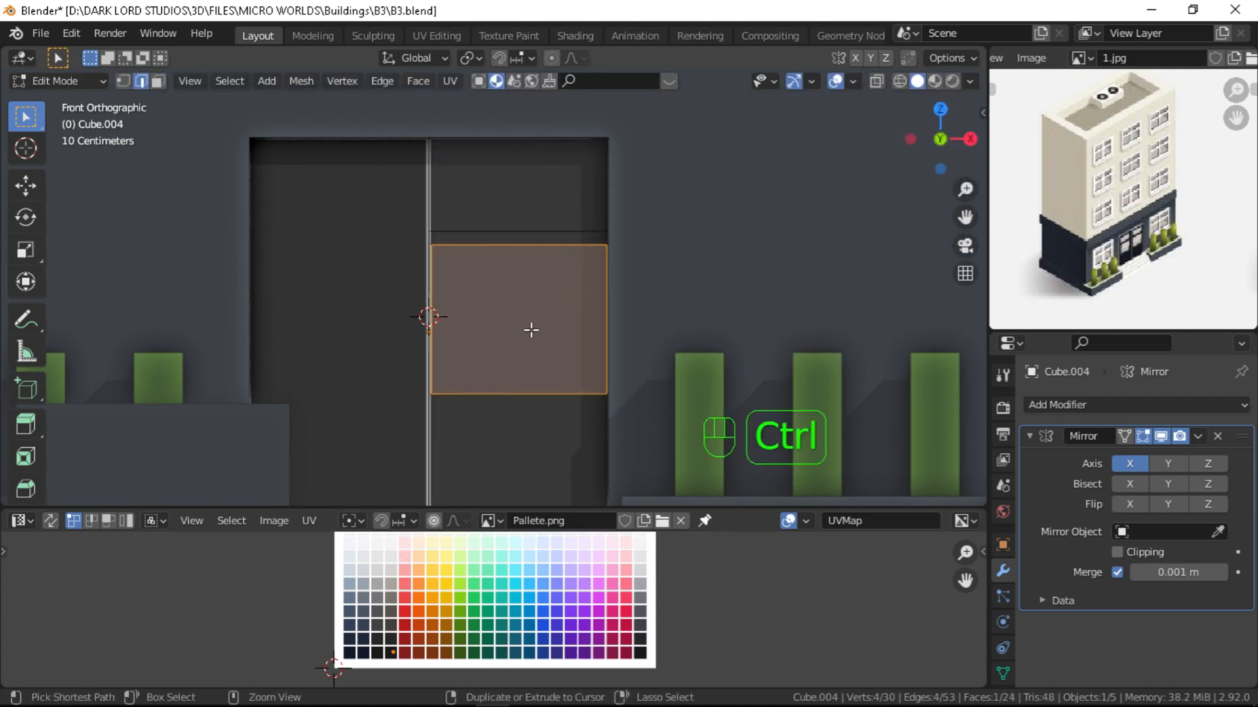
Step: Add a vertical loop cut down the door half and bevel it about 0.56 m wide to form the side frames
{"action": "key", "text": "ctrl+r"}
{"action": "left_click", "coordinate": [518, 262]}
{"action": "key", "text": "ctrl+b"}
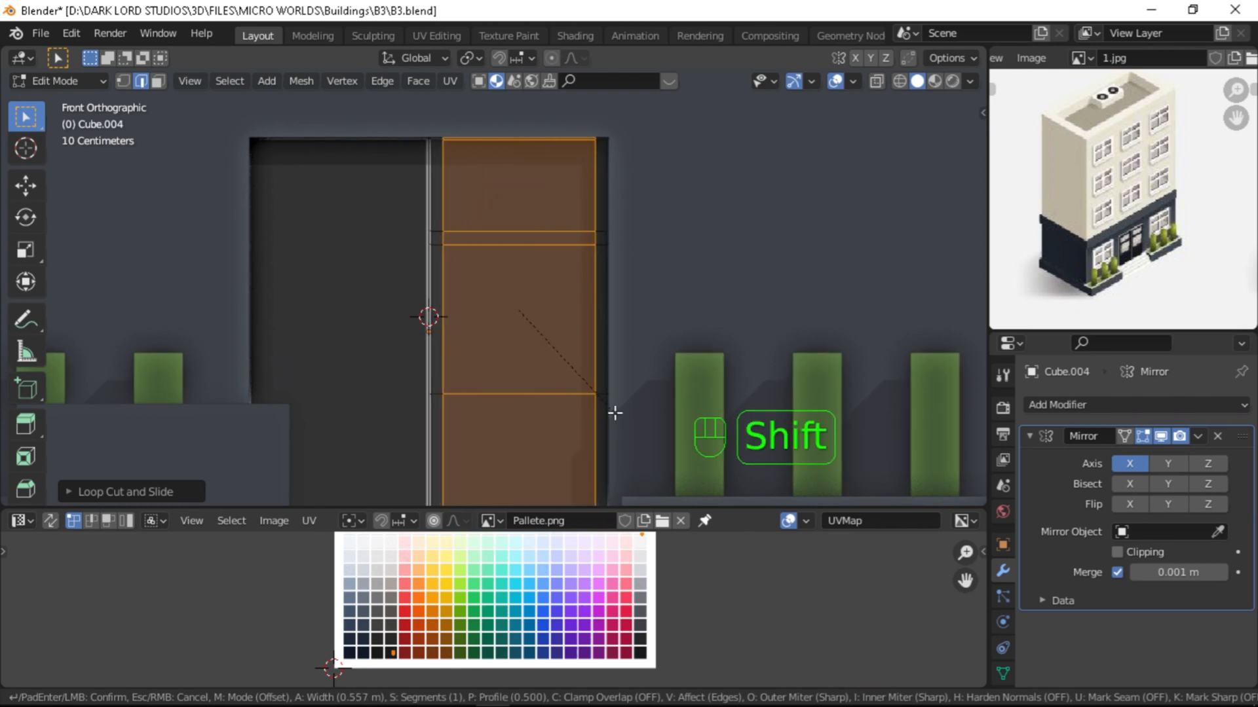
{"action": "left_click", "coordinate": [613, 409]}
{"action": "left_click", "coordinate": [609, 403]}
Step: Add a horizontal loop cut near the door's top edge to form the top frame
{"action": "key", "text": "ctrl+r"}
{"action": "left_click", "coordinate": [473, 177]}
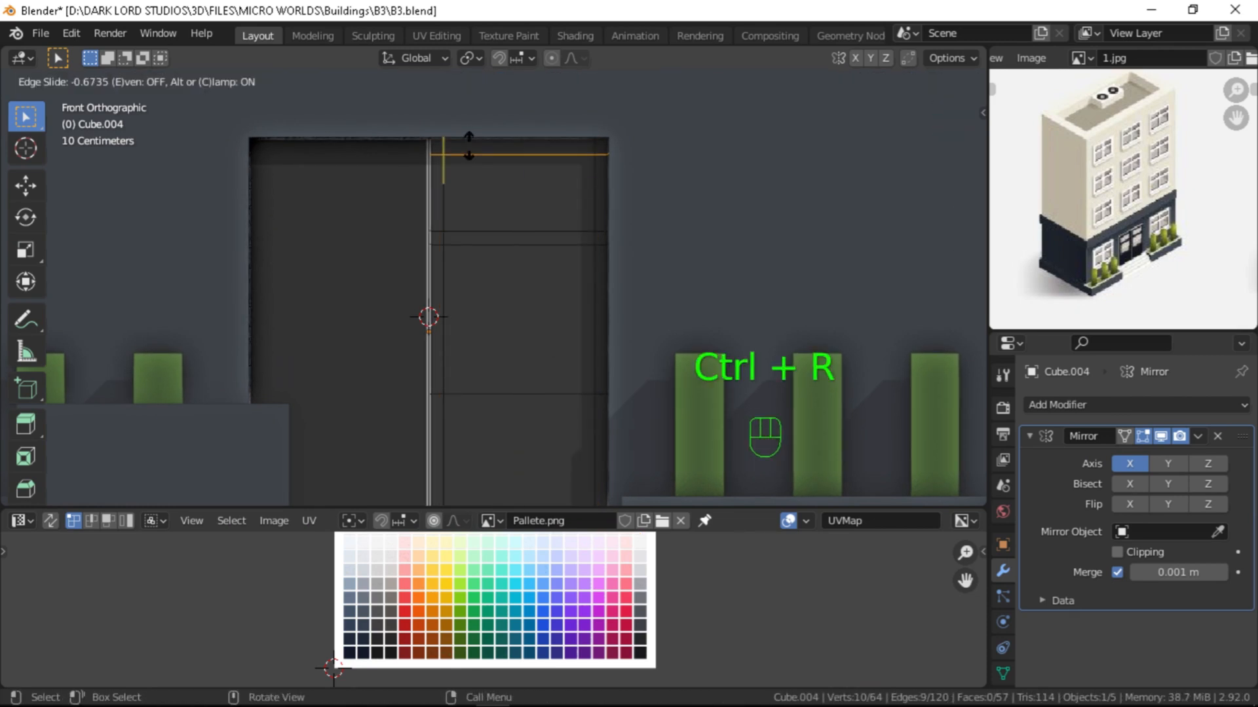
{"action": "left_click", "coordinate": [467, 143]}
Step: Select the upper and middle pane faces and extrude them inward along their normals by about 0.03 m
{"action": "left_click", "coordinate": [519, 190]}
{"action": "left_click", "coordinate": [528, 305], "text": "shift"}
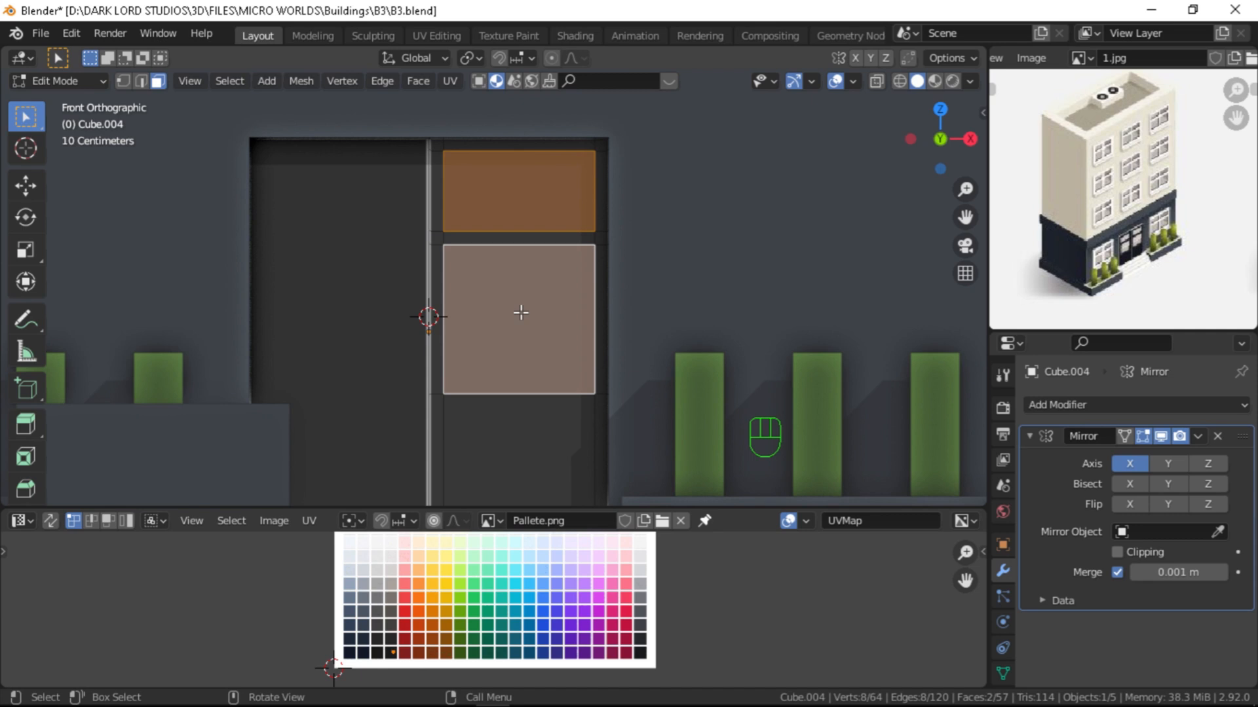
{"action": "left_click_drag", "start_coordinate": [394, 325], "coordinate": [528, 379], "text": "alt"}
{"action": "key", "text": "alt+e"}
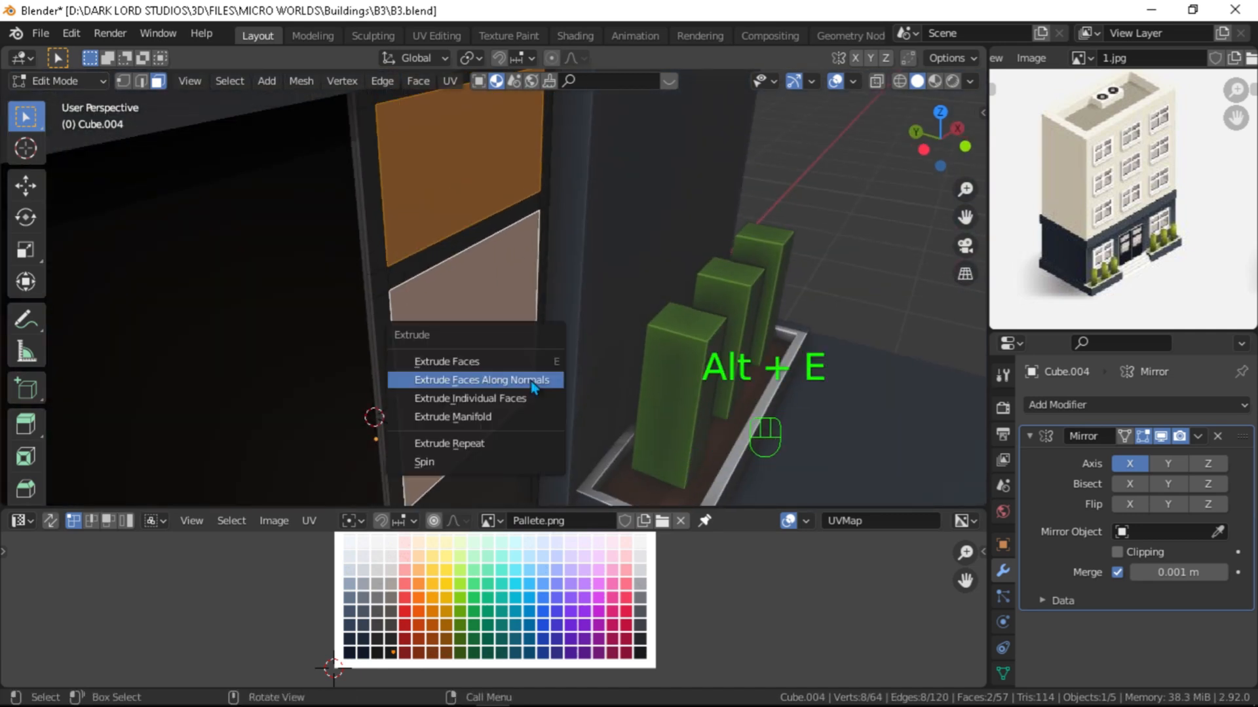
{"action": "left_click", "coordinate": [517, 376]}
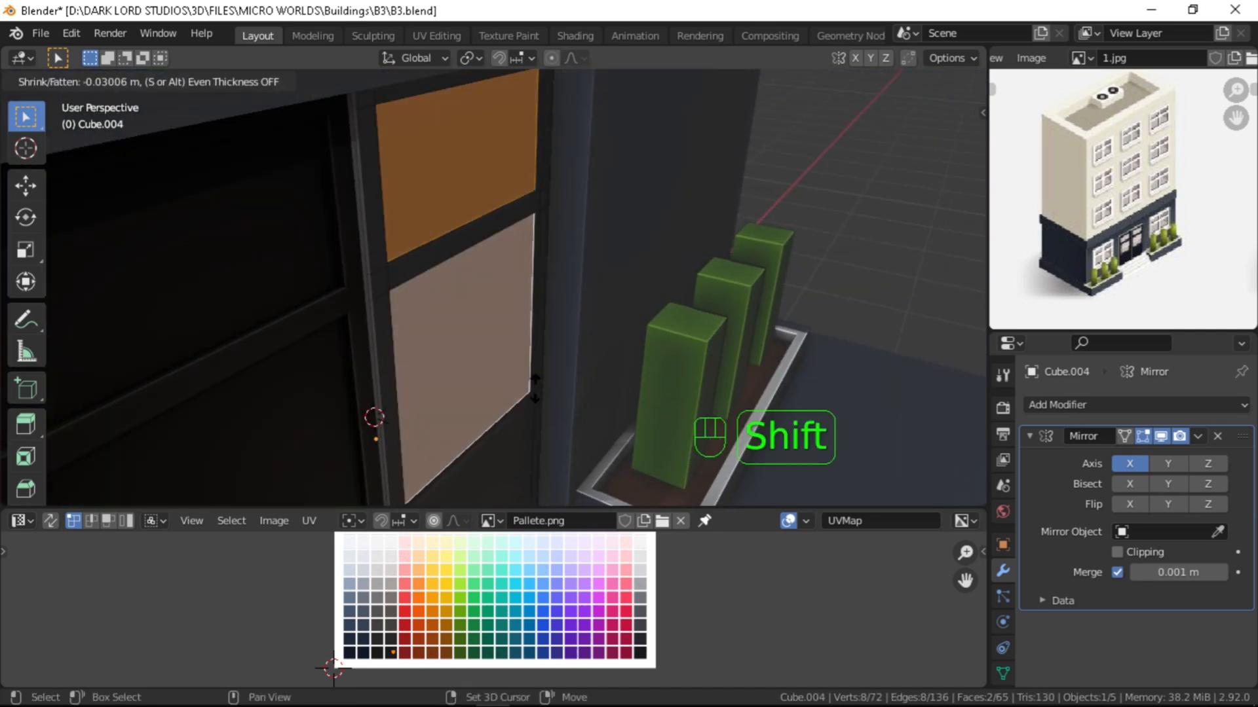
{"action": "left_click", "coordinate": [535, 389]}
Step: Recolour the recessed panes as glass by moving their UVs to the pale cyan swatch
{"action": "scroll", "coordinate": [556, 399], "scroll_direction": "down", "scroll_amount": 2}
{"action": "left_click_drag", "start_coordinate": [556, 399], "coordinate": [509, 388], "text": "alt"}
{"action": "left_click_drag", "start_coordinate": [511, 590], "coordinate": [427, 604], "text": "alt+shift"}
{"action": "key", "text": "g"}
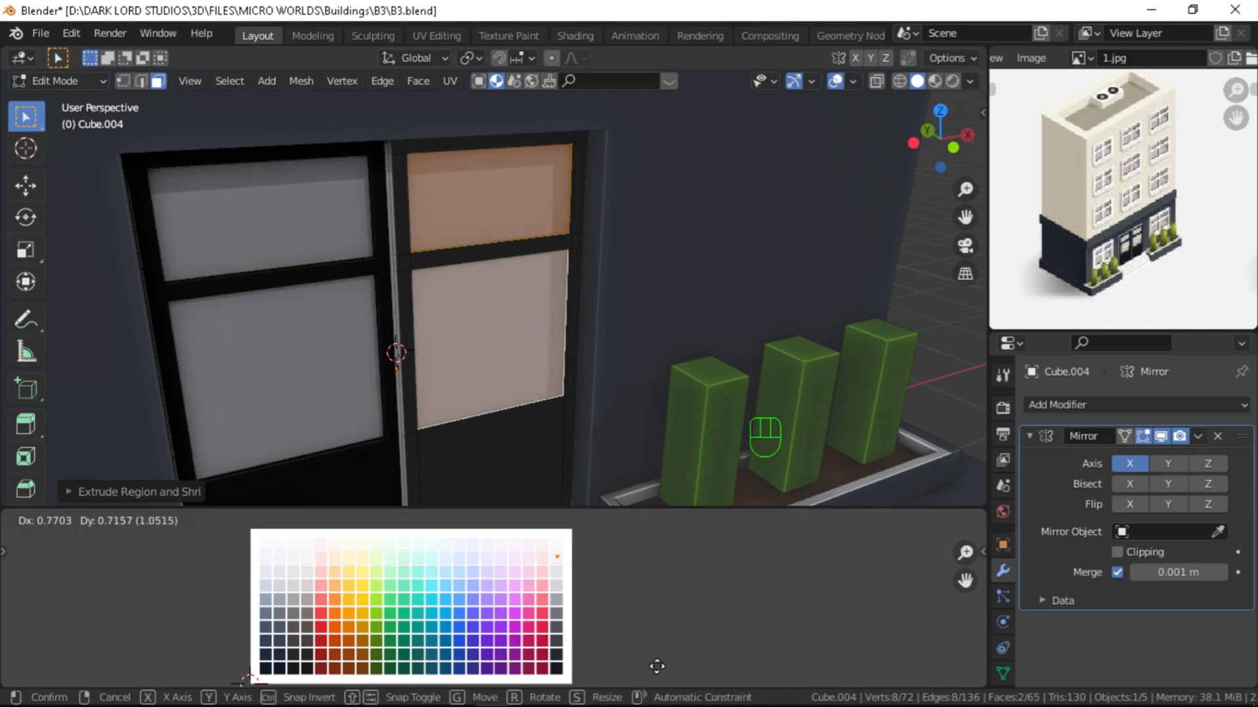
{"action": "left_click", "coordinate": [655, 661]}
{"action": "scroll", "coordinate": [564, 412], "scroll_direction": "down", "scroll_amount": 2}
{"action": "left_click_drag", "start_coordinate": [564, 412], "coordinate": [480, 374], "text": "alt"}
{"action": "scroll", "coordinate": [398, 379], "scroll_direction": "up", "scroll_amount": 2}
{"action": "key", "text": "g"}
{"action": "left_click", "coordinate": [422, 606]}
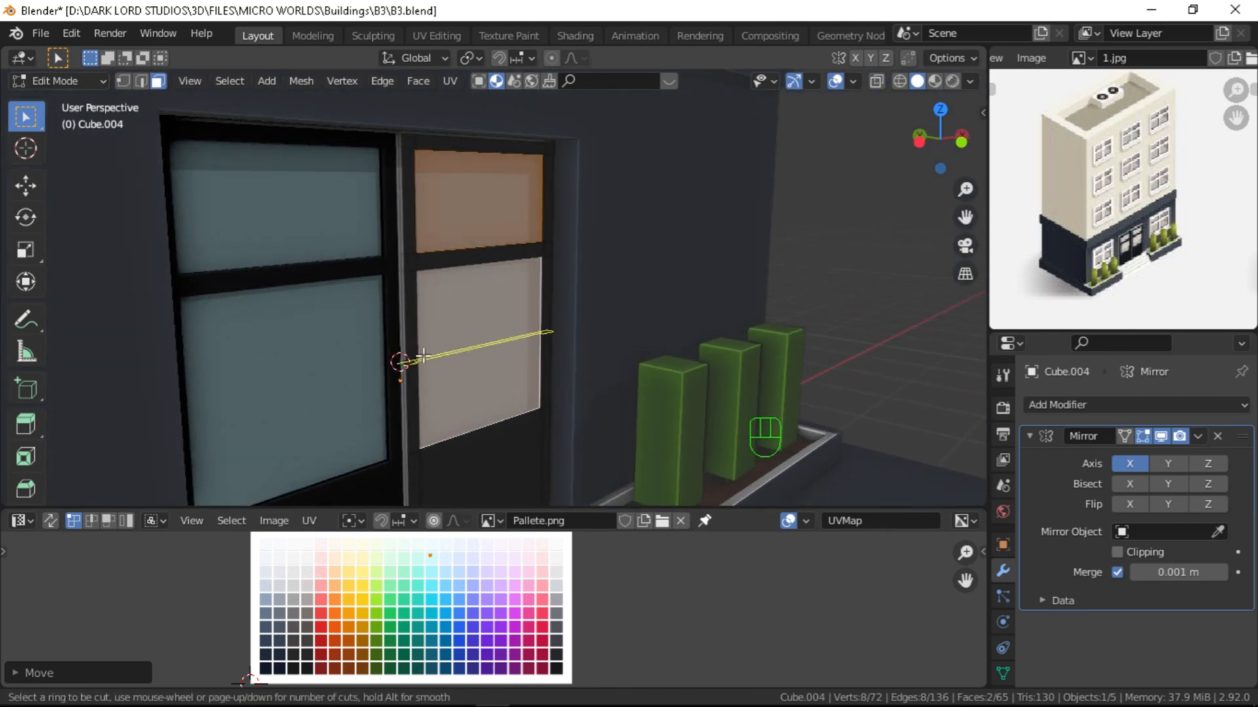
Step: Add a horizontal loop cut across the lower glass pane and bevel it into a narrow strip
{"action": "left_click", "coordinate": [423, 355]}
{"action": "key", "text": "ctrl+b"}
{"action": "left_click", "coordinate": [518, 423]}
{"action": "scroll", "coordinate": [492, 407], "scroll_direction": "up", "scroll_amount": 2}
Step: Select the narrow strip face on the lower pane and extrude it outward along its normal by about 0.013 m
{"action": "left_click", "coordinate": [473, 397]}
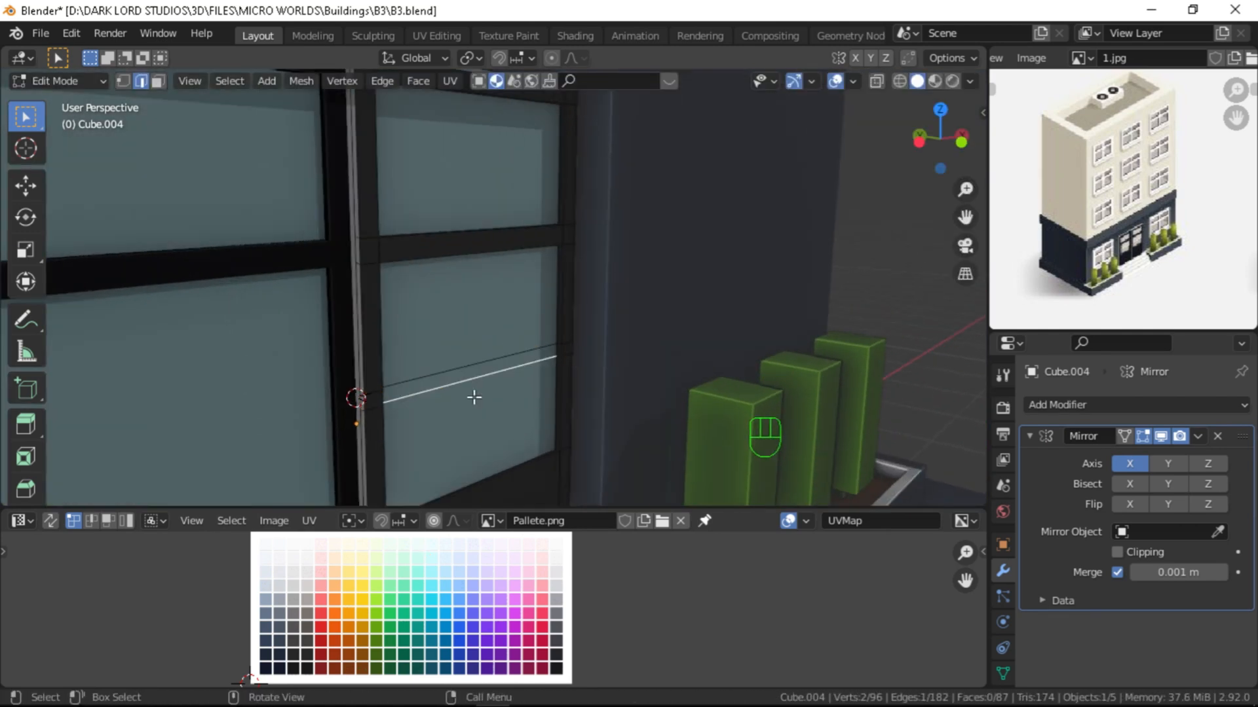
{"action": "left_click", "coordinate": [441, 381]}
{"action": "left_click_drag", "start_coordinate": [441, 381], "coordinate": [474, 360], "text": "alt"}
{"action": "left_click_drag", "start_coordinate": [475, 360], "coordinate": [482, 317], "text": "alt+shift"}
{"action": "key", "text": "alt+e"}
{"action": "left_click", "coordinate": [412, 378]}
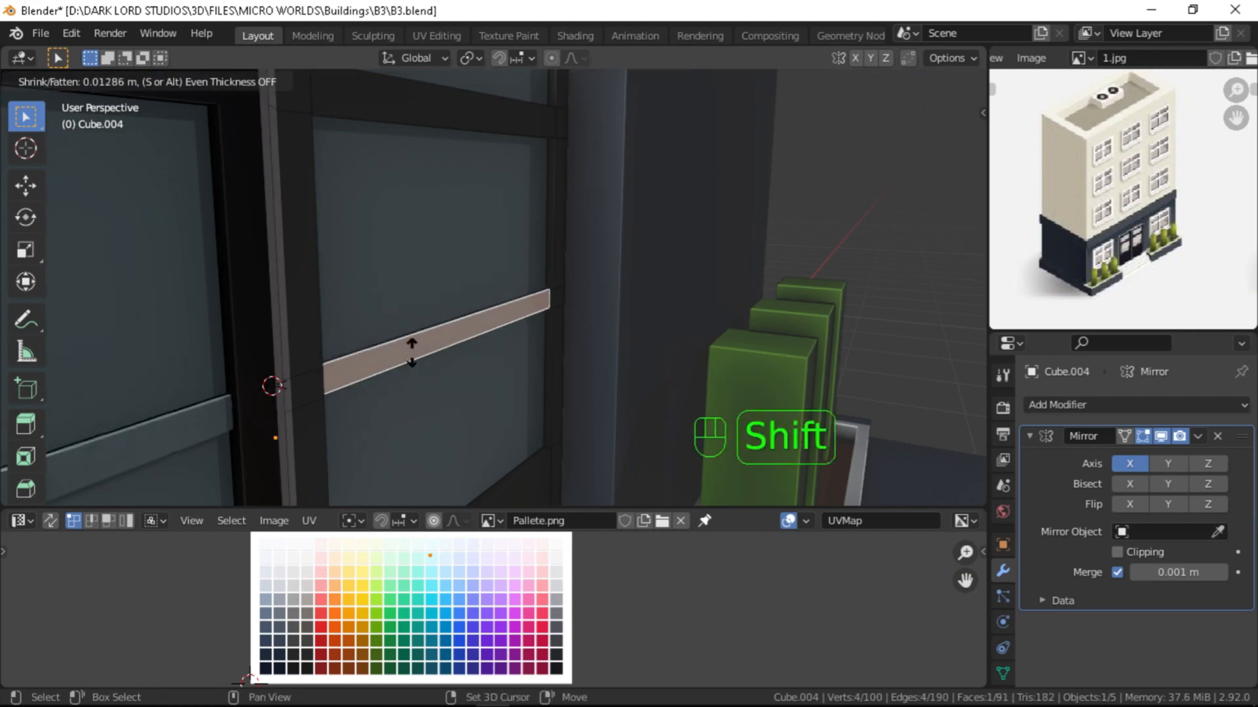
{"action": "left_click", "coordinate": [412, 347]}
Step: Select the faces of the raised strip on the lower door pane and recolour them by moving their UVs to another palette swatch
{"action": "middle_click_drag", "start_coordinate": [412, 348], "coordinate": [324, 262]}
{"action": "left_click", "coordinate": [377, 357], "text": "shift"}
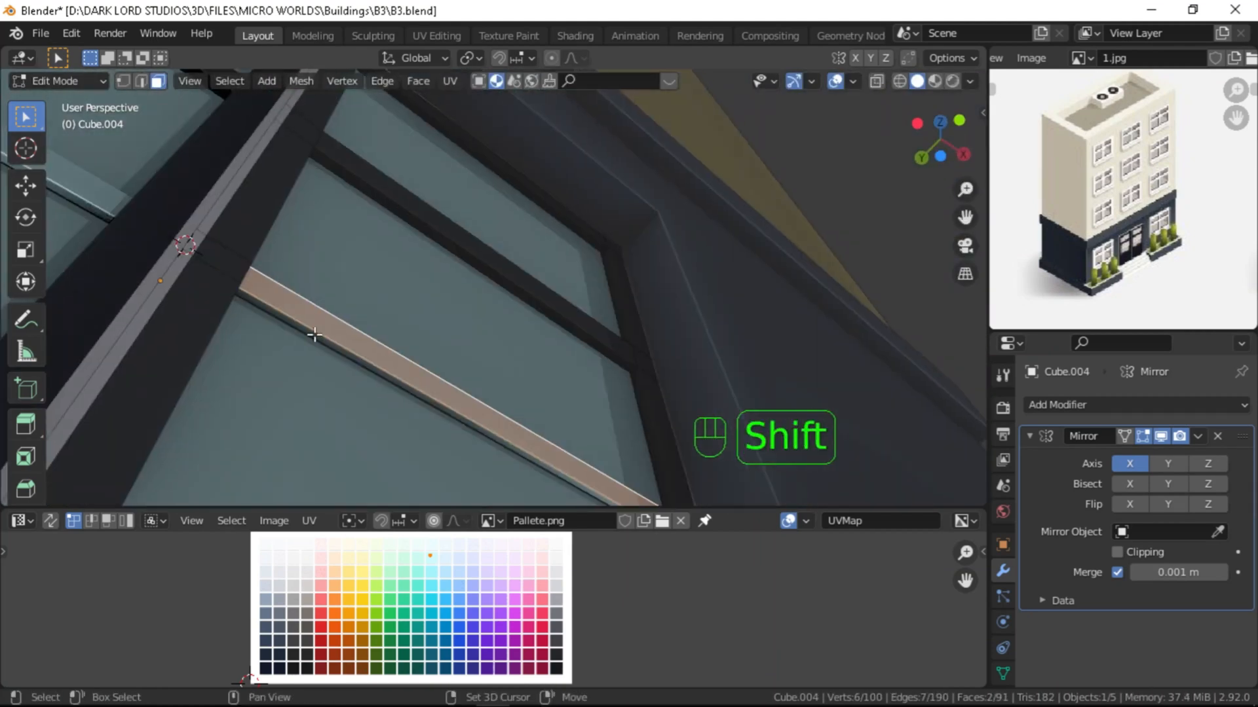
{"action": "left_click", "coordinate": [314, 335], "text": "shift"}
{"action": "key", "text": "g"}
{"action": "left_click", "coordinate": [424, 584]}
{"action": "scroll", "coordinate": [469, 418], "scroll_direction": "down", "scroll_amount": 2}
{"action": "middle_click_drag", "start_coordinate": [469, 418], "coordinate": [400, 325]}
{"action": "key", "text": "Tab"}
{"action": "scroll", "coordinate": [422, 379], "scroll_direction": "down", "scroll_amount": 2}
Step: Snap the 3D cursor to the ground-floor front wall beside the door, behind the first planter
{"action": "left_click", "coordinate": [81, 281]}
{"action": "scroll", "coordinate": [284, 281], "scroll_direction": "down", "scroll_amount": 1}
{"action": "middle_click_drag", "start_coordinate": [284, 281], "coordinate": [327, 351], "text": "shift"}
{"action": "middle_click_drag", "start_coordinate": [176, 262], "coordinate": [397, 313], "text": "shift"}
{"action": "scroll", "coordinate": [247, 348], "scroll_direction": "down", "scroll_amount": 2}
{"action": "scroll", "coordinate": [629, 420], "scroll_direction": "down", "scroll_amount": 2}
{"action": "middle_click_drag", "start_coordinate": [629, 419], "coordinate": [559, 331], "text": "alt"}
{"action": "key", "text": "Tab"}
{"action": "key", "text": "shift+s"}
{"action": "left_click", "coordinate": [473, 386]}
{"action": "key", "text": "Tab"}
Step: Duplicate the spare cube in front of the building and snap the copy to the 3D cursor
{"action": "middle_click_drag", "start_coordinate": [494, 376], "coordinate": [400, 447], "text": "alt"}
{"action": "left_click", "coordinate": [499, 426]}
{"action": "key", "text": "shift+d"}
{"action": "right_click", "coordinate": [466, 377]}
{"action": "key", "text": "shift+s"}
{"action": "left_click", "coordinate": [462, 337]}
{"action": "middle_click_drag", "start_coordinate": [462, 337], "coordinate": [393, 406]}
Step: Recolour the duplicated cube by moving its UVs to the very light grey swatch in the palette's last column
{"action": "key", "text": "Tab"}
{"action": "key", "text": "g"}
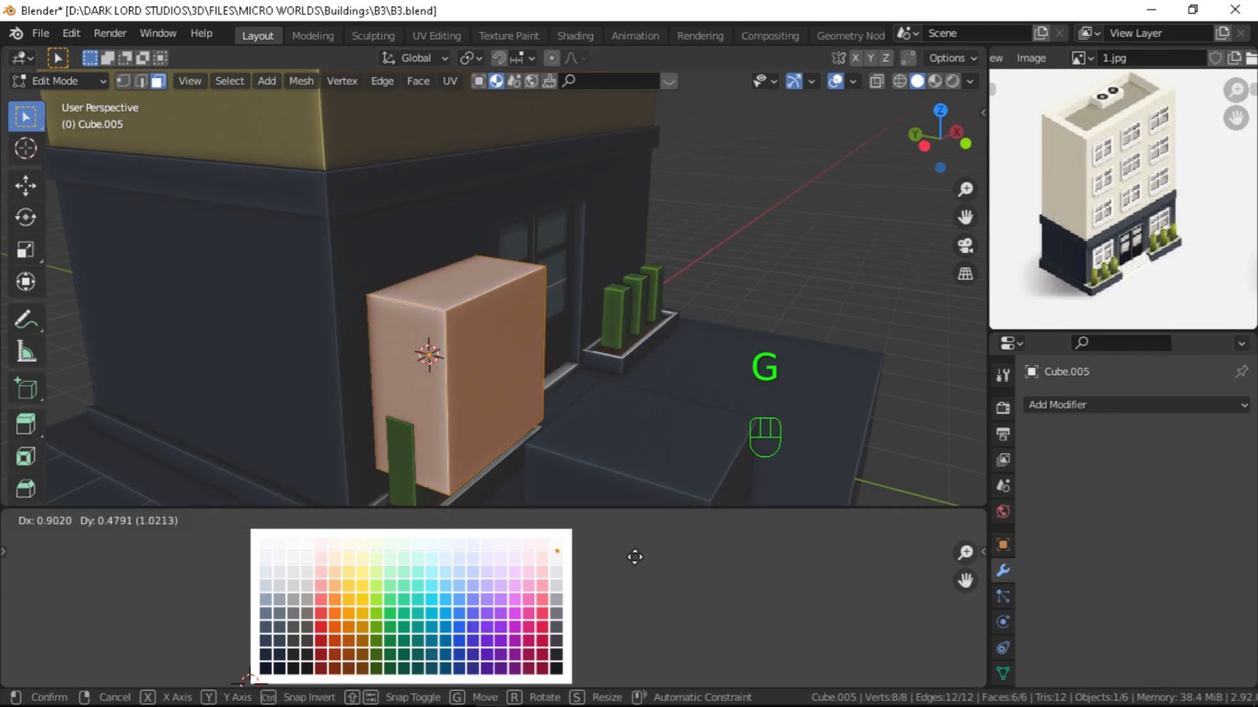
{"action": "left_click", "coordinate": [635, 557]}
{"action": "key", "text": "Tab"}
{"action": "scroll", "coordinate": [554, 474], "scroll_direction": "down", "scroll_amount": 2}
{"action": "scroll", "coordinate": [543, 600], "scroll_direction": "up", "scroll_amount": 2}
{"action": "left_click_drag", "start_coordinate": [543, 600], "coordinate": [477, 674], "text": "alt+shift"}
{"action": "key", "text": "Tab"}
{"action": "key", "text": "g"}
{"action": "left_click", "coordinate": [504, 649]}
{"action": "key", "text": "Tab"}
Step: Scale the duplicated cube along Y to flatten it into a thin window panel on the wall
{"action": "middle_click_drag", "start_coordinate": [480, 364], "coordinate": [535, 412]}
{"action": "key", "text": "s"}
{"action": "key", "text": "y"}
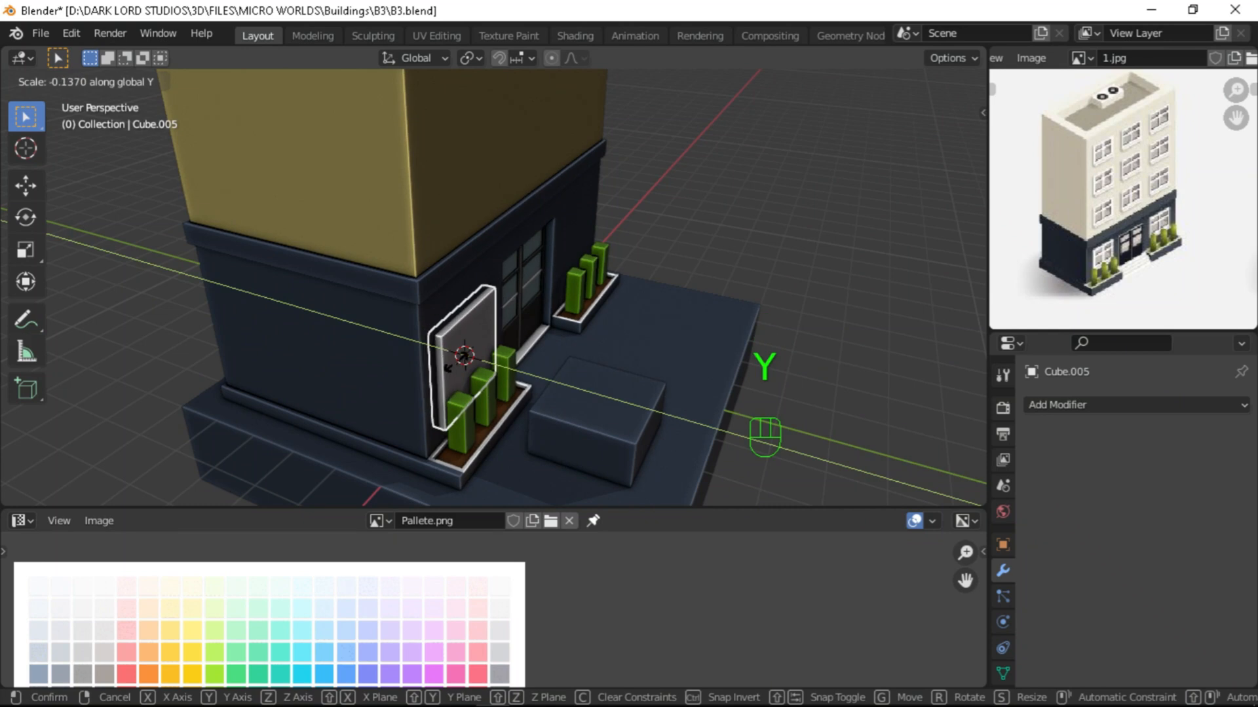
{"action": "left_click", "coordinate": [450, 359]}
{"action": "middle_click_drag", "start_coordinate": [451, 359], "coordinate": [338, 358], "text": "alt"}
{"action": "scroll", "coordinate": [338, 358], "scroll_direction": "down", "scroll_amount": 2}
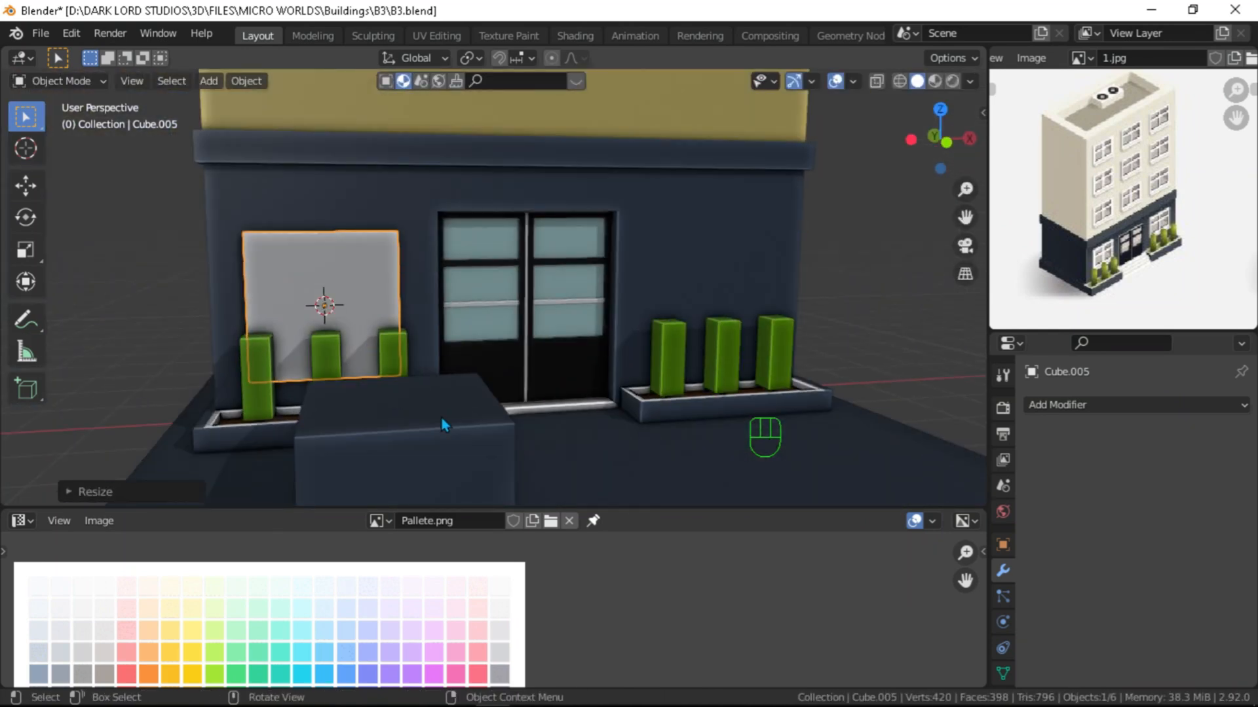
Step: Raise the window panel slightly along Z and scale it down a little while locking the Y axis
{"action": "key", "text": "g"}
{"action": "key", "text": "z"}
{"action": "left_click", "coordinate": [458, 411]}
{"action": "key", "text": "s"}
{"action": "key", "text": "shift+y"}
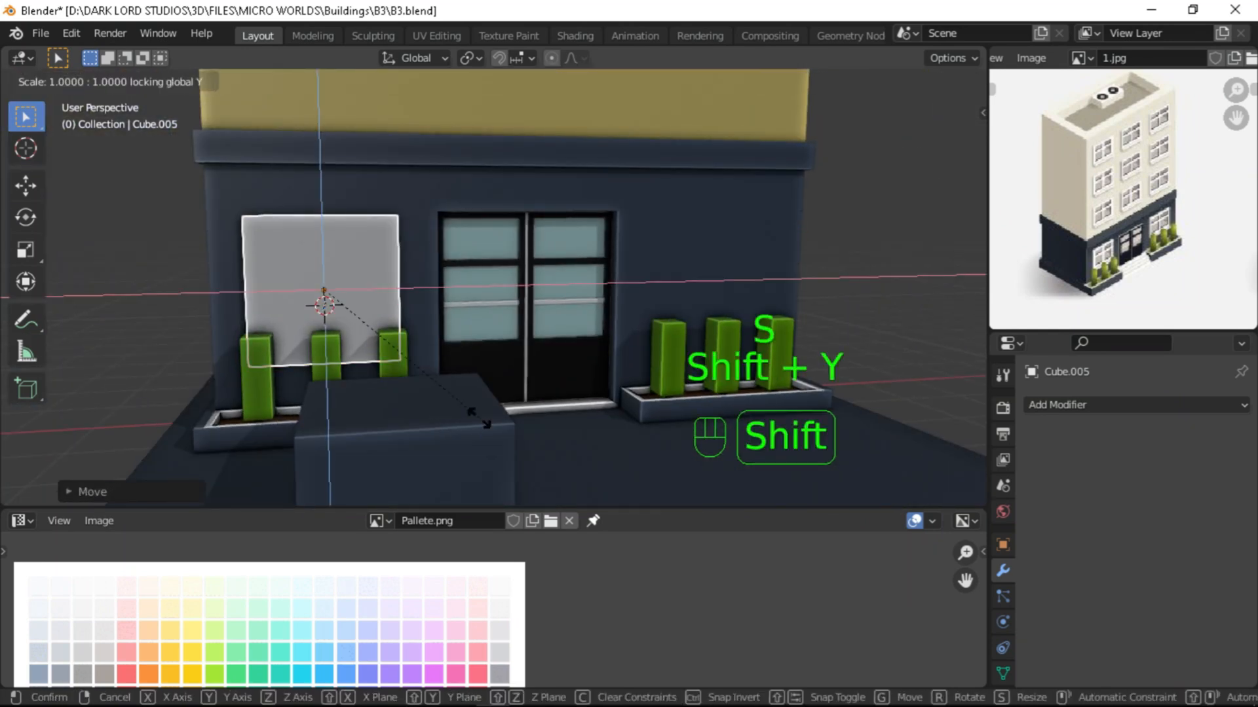
{"action": "left_click", "coordinate": [435, 397]}
{"action": "middle_click_drag", "start_coordinate": [308, 401], "coordinate": [437, 414], "text": "alt"}
Step: Scale the window panel along Y only to adjust its thickness
{"action": "key", "text": "s"}
{"action": "key", "text": "y"}
{"action": "left_click", "coordinate": [501, 385]}
{"action": "middle_click_drag", "start_coordinate": [501, 386], "coordinate": [431, 375], "text": "alt"}
Step: Add a centred horizontal loop cut to the window panel and bevel it about 0.89 m to form top and bottom frame edges
{"action": "key", "text": "Tab"}
{"action": "key", "text": "KP_1"}
{"action": "scroll", "coordinate": [389, 269], "scroll_direction": "up", "scroll_amount": 1}
{"action": "middle_click_drag", "start_coordinate": [371, 224], "coordinate": [445, 316], "text": "alt+shift"}
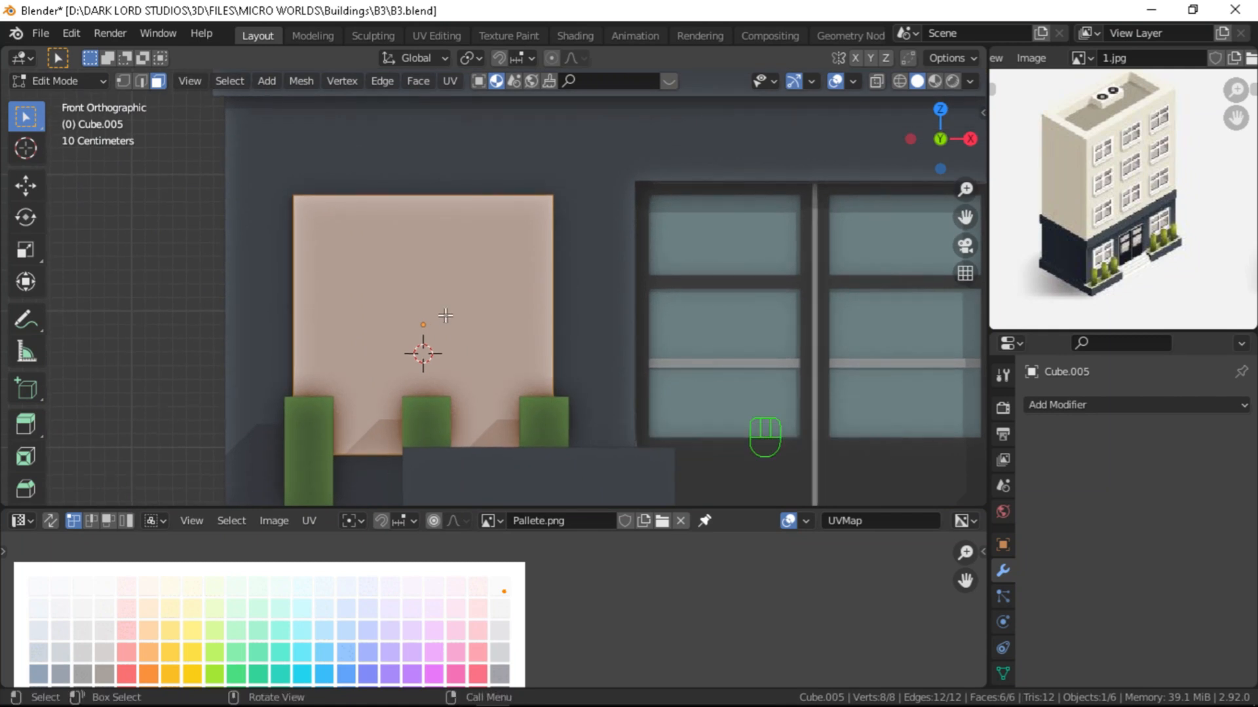
{"action": "left_click", "coordinate": [374, 336]}
{"action": "right_click", "coordinate": [346, 304]}
{"action": "key", "text": "ctrl+b"}
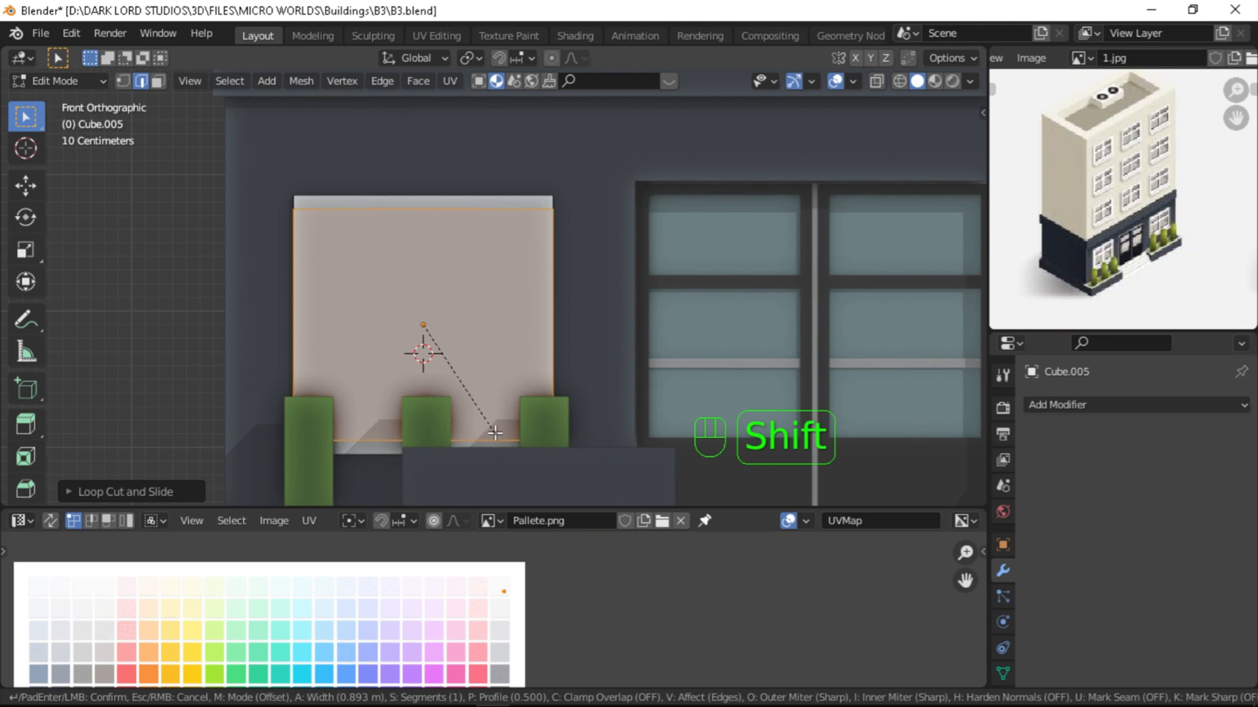
{"action": "right_click", "coordinate": [495, 433]}
Step: Move the window's lower frame edge loop up along Z by about 0.15 m
{"action": "key", "text": "g"}
{"action": "key", "text": "z"}
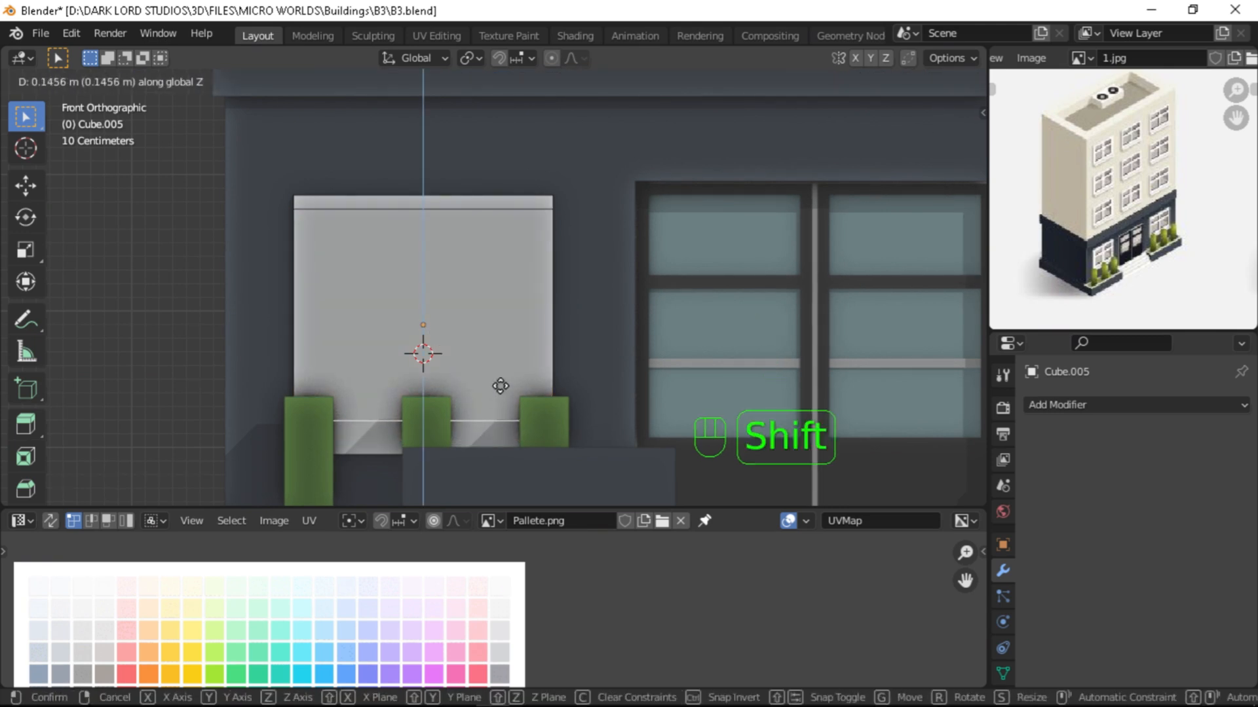
{"action": "left_click", "coordinate": [499, 378]}
Step: Add a centred vertical loop cut to the window panel and bevel it about 0.88 m to form the side frame edges
{"action": "left_click", "coordinate": [454, 343]}
{"action": "right_click", "coordinate": [453, 343]}
{"action": "key", "text": "ctrl+b"}
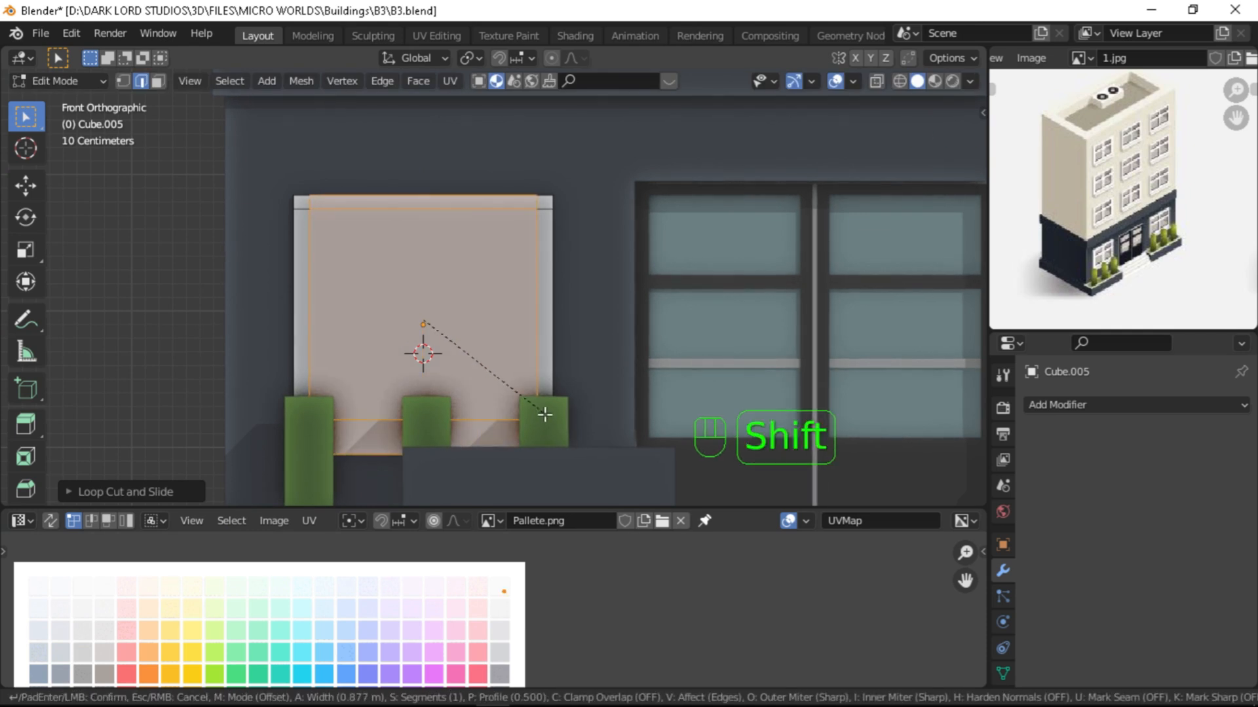
{"action": "left_click", "coordinate": [553, 418]}
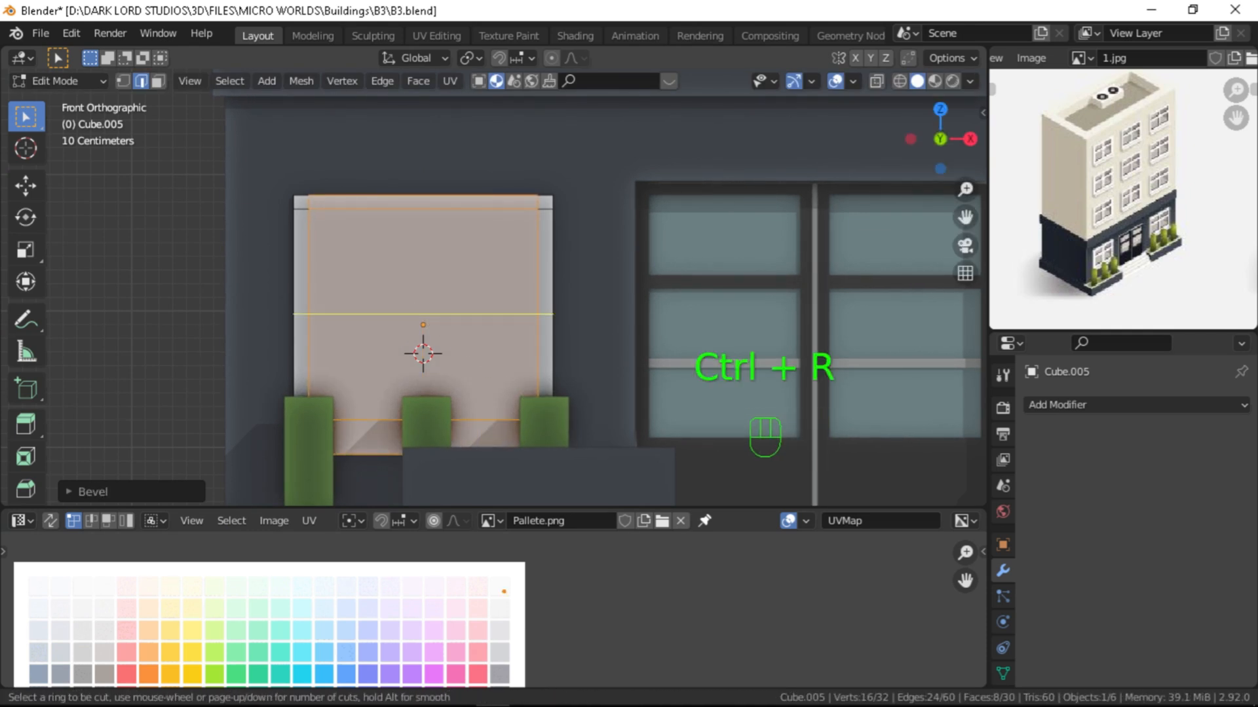
Step: Add a horizontal loop cut in the upper third of the window and bevel it into a narrow crossbar
{"action": "left_click", "coordinate": [308, 269]}
{"action": "left_click", "coordinate": [306, 235]}
{"action": "key", "text": "ctrl+b"}
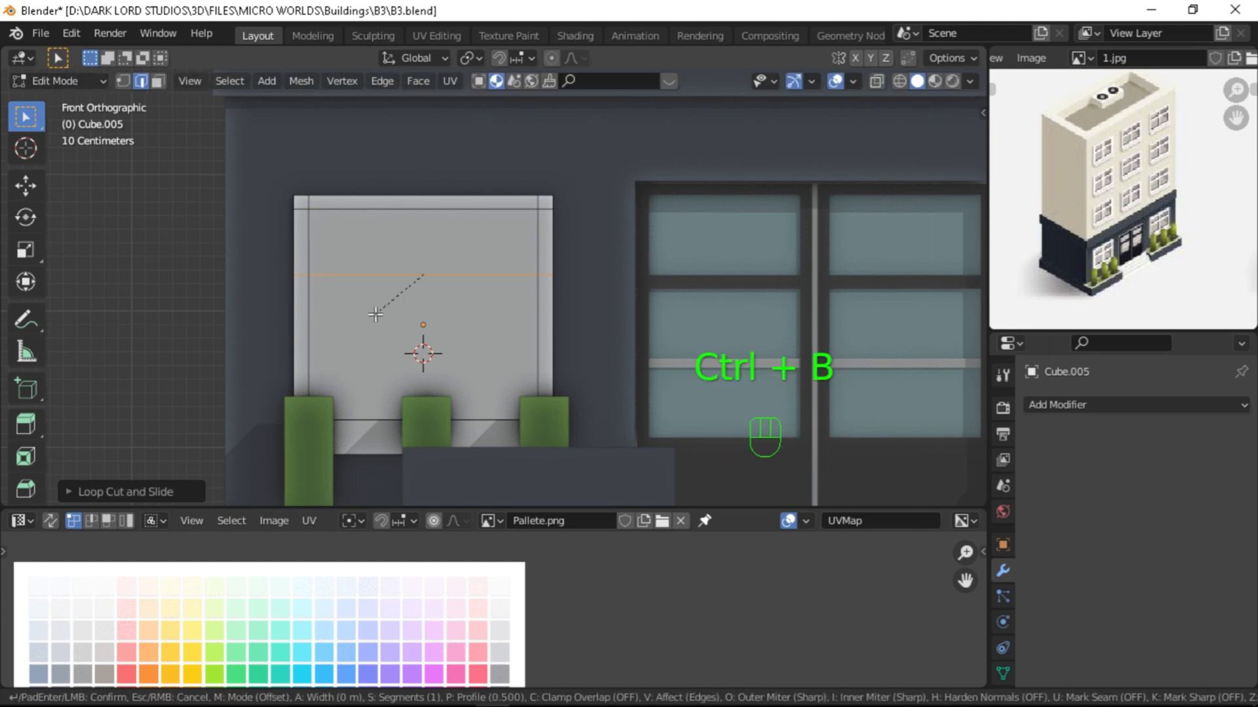
{"action": "left_click", "coordinate": [423, 298]}
Step: Add a vertical loop cut at the window's centre and bevel it into a narrow dividing bar
{"action": "left_click", "coordinate": [426, 283]}
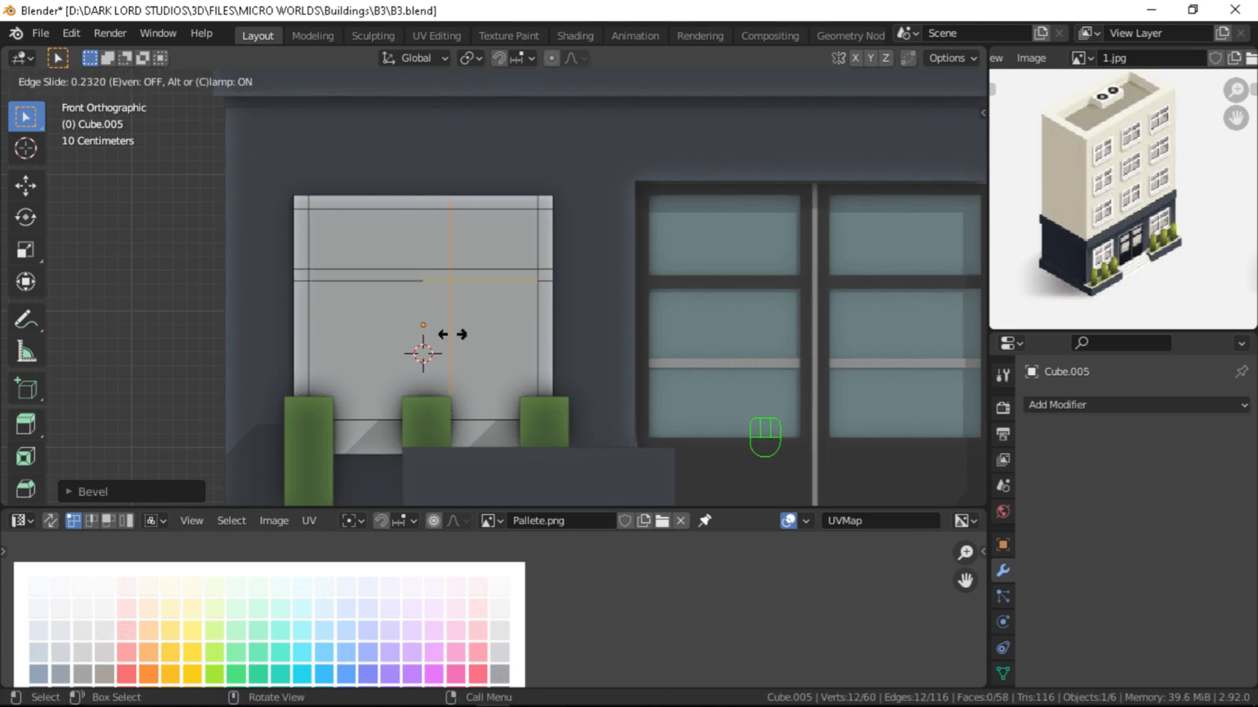
{"action": "left_click", "coordinate": [427, 342]}
{"action": "key", "text": "ctrl+b"}
{"action": "left_click", "coordinate": [471, 355]}
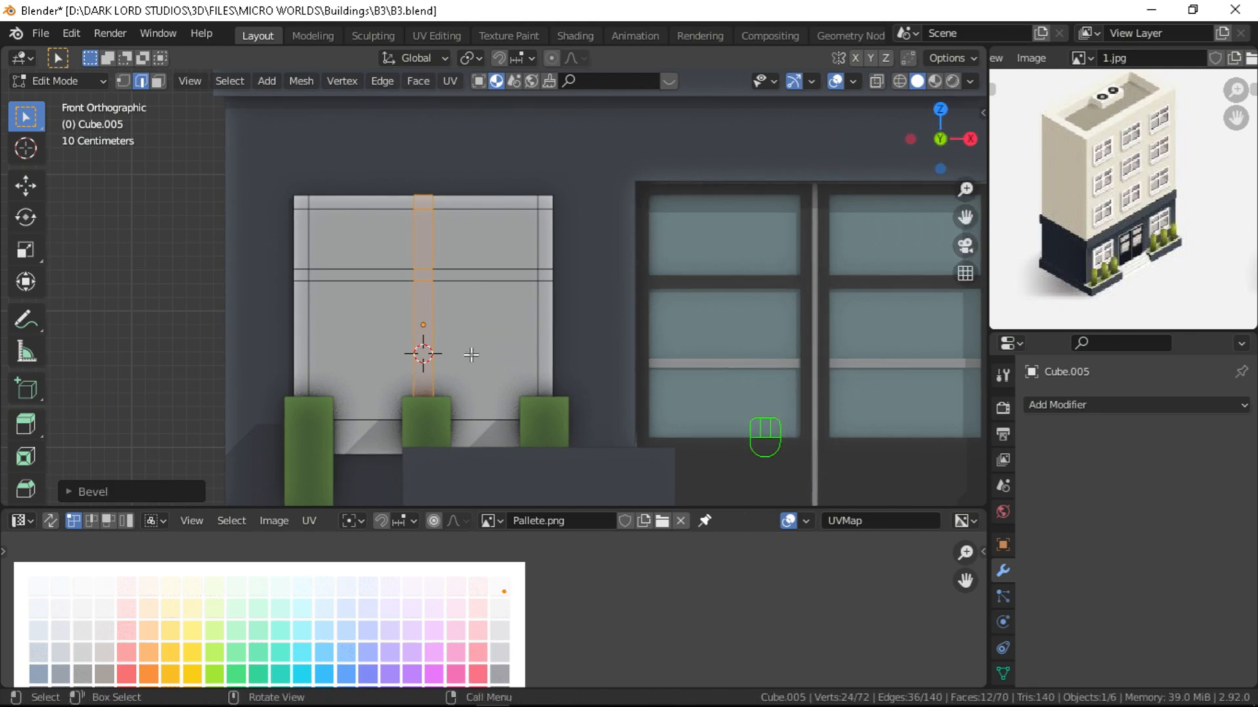
Step: Select the four window pane faces and extrude them inward along their normals by about 0.82 m
{"action": "middle_click_drag", "start_coordinate": [469, 351], "coordinate": [418, 302]}
{"action": "key", "text": "3"}
{"action": "left_click", "coordinate": [399, 191]}
{"action": "left_click", "coordinate": [426, 289], "text": "shift"}
{"action": "left_click", "coordinate": [535, 313], "text": "shift"}
{"action": "left_click", "coordinate": [534, 186], "text": "shift"}
{"action": "left_click_drag", "start_coordinate": [435, 288], "coordinate": [489, 300], "text": "alt"}
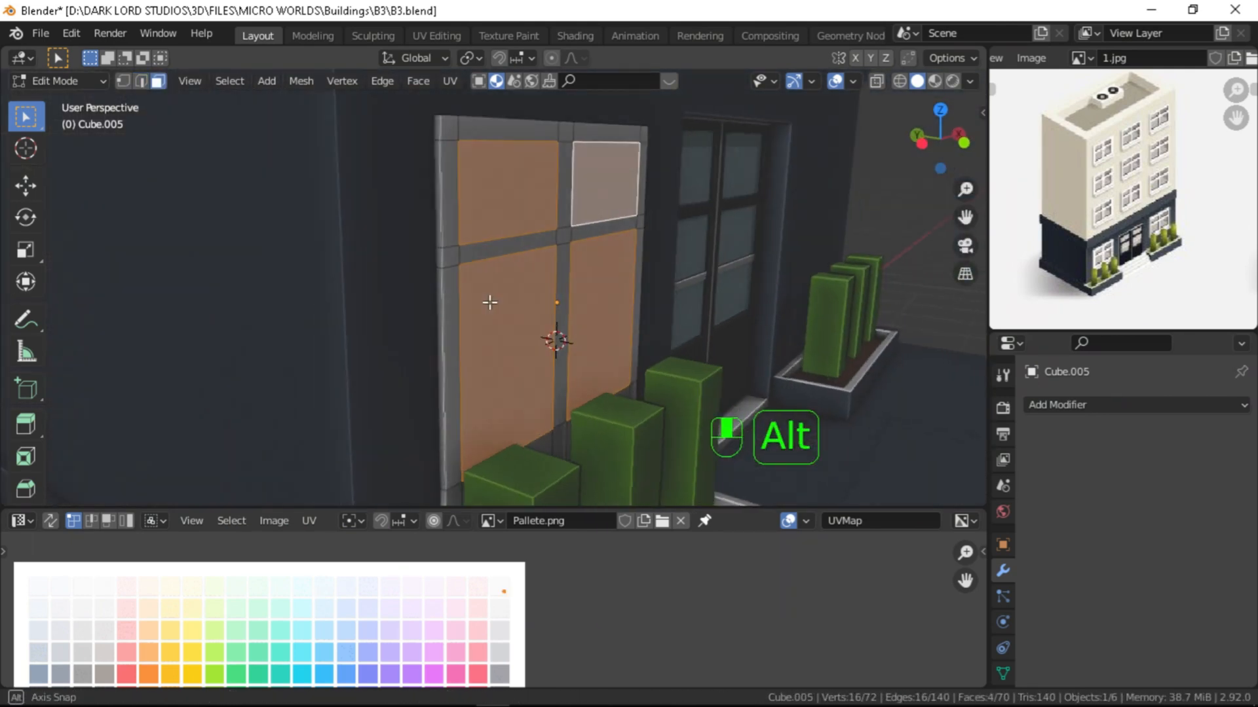
{"action": "scroll", "coordinate": [556, 353], "scroll_direction": "up", "scroll_amount": 2}
{"action": "key", "text": "alt+e"}
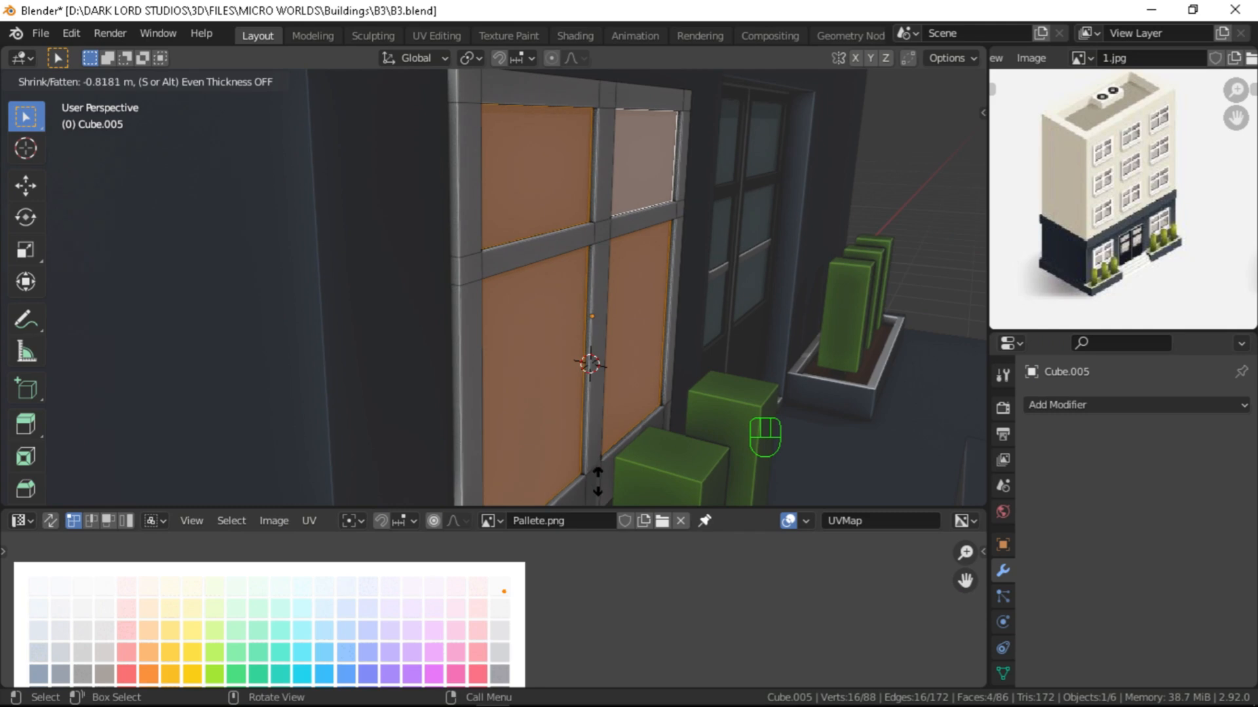
{"action": "left_click", "coordinate": [597, 482]}
Step: Recolour the recessed window panes as glass by moving their UVs to the pale cyan swatch
{"action": "middle_click_drag", "start_coordinate": [479, 634], "coordinate": [641, 632]}
{"action": "key", "text": "g"}
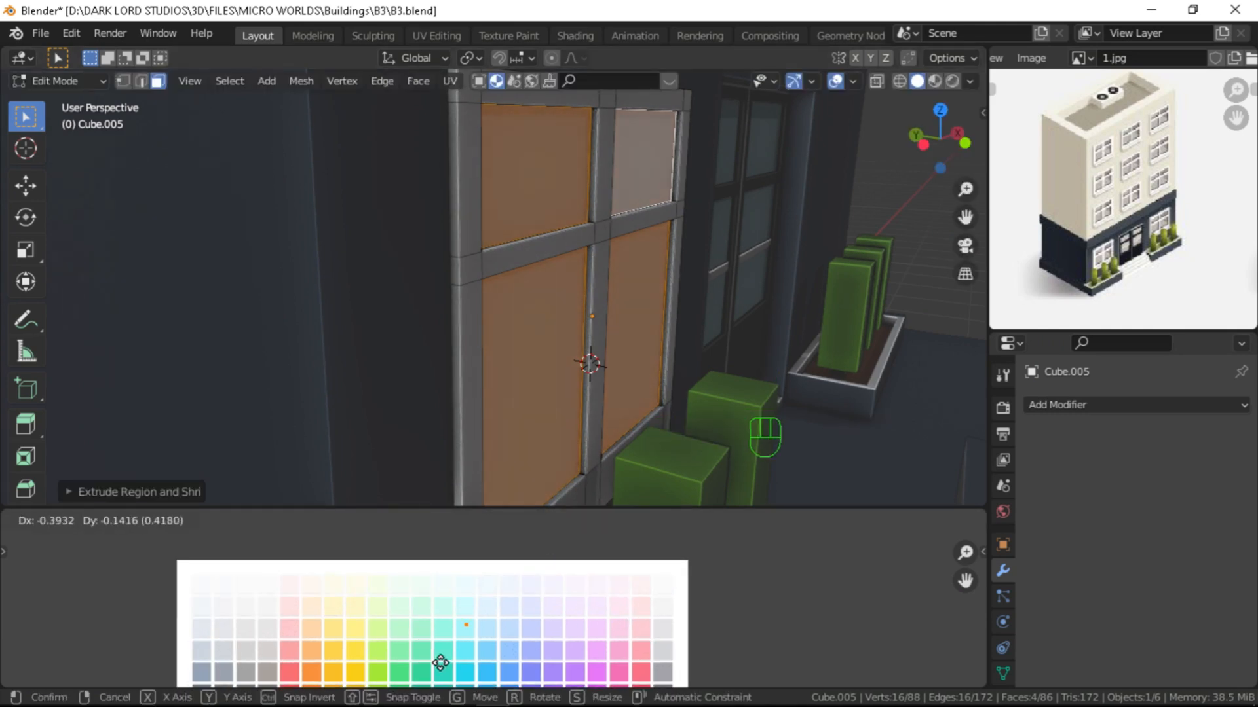
{"action": "left_click", "coordinate": [437, 647]}
{"action": "key", "text": "Tab"}
{"action": "scroll", "coordinate": [557, 400], "scroll_direction": "down", "scroll_amount": 3}
{"action": "middle_click_drag", "start_coordinate": [555, 397], "coordinate": [476, 355]}
Step: Add a horizontal loop cut through the bottom bar of the window frame
{"action": "key", "text": "Tab"}
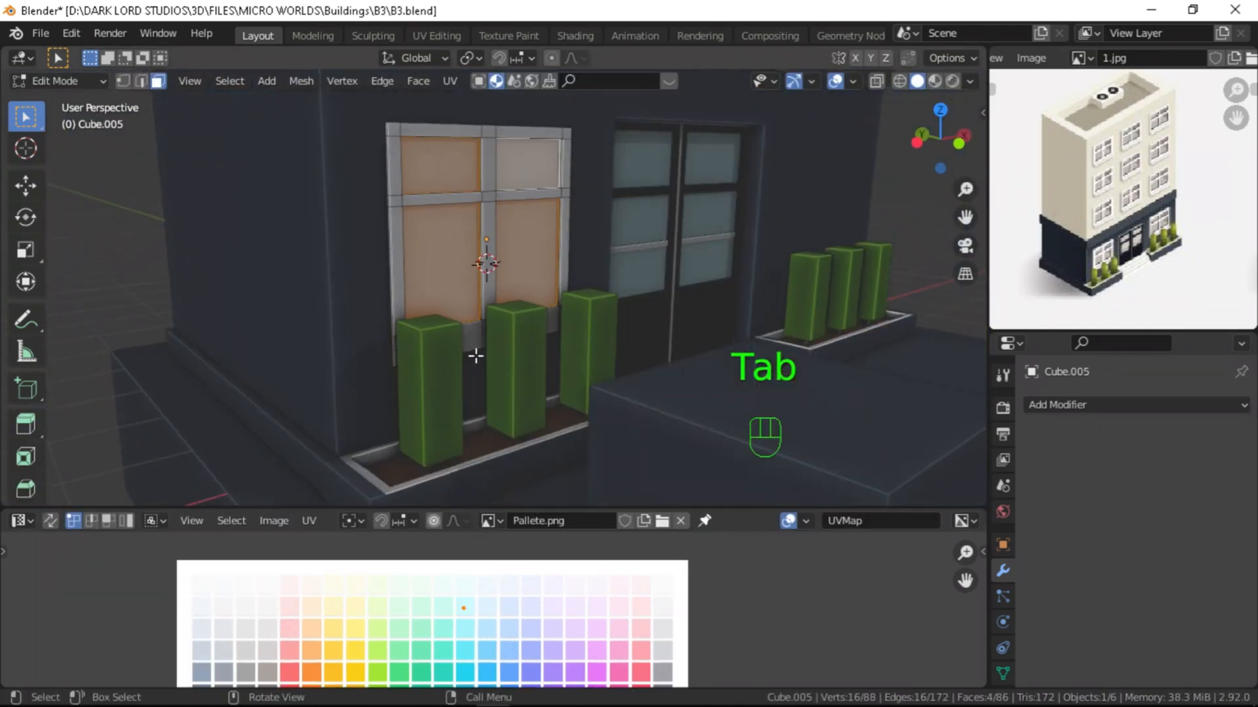
{"action": "scroll", "coordinate": [484, 351], "scroll_direction": "up", "scroll_amount": 2}
{"action": "key", "text": "ctrl+r"}
{"action": "left_click", "coordinate": [373, 353]}
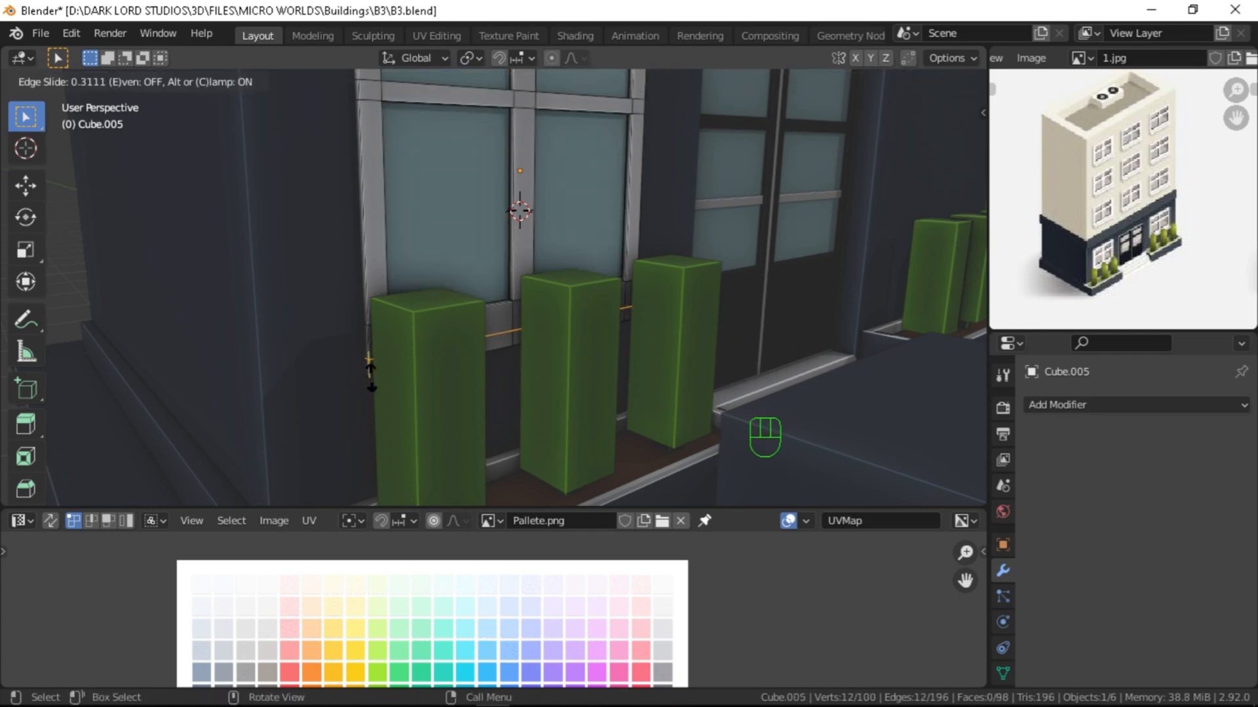
{"action": "left_click", "coordinate": [370, 370]}
Step: Extrude the strip at the bottom of the window frame outward to form a sill
{"action": "key", "text": "3"}
{"action": "middle_click_drag", "start_coordinate": [503, 342], "coordinate": [465, 406], "text": "alt"}
{"action": "key", "text": "e"}
{"action": "left_click", "coordinate": [555, 431]}
{"action": "scroll", "coordinate": [543, 408], "scroll_direction": "down", "scroll_amount": 4}
{"action": "key", "text": "Tab"}
Step: Add a Mirror modifier to the window with the building as mirror object and convert the result to mesh
{"action": "scroll", "coordinate": [465, 407], "scroll_direction": "down", "scroll_amount": 3}
{"action": "middle_click_drag", "start_coordinate": [648, 337], "coordinate": [520, 328], "text": "shift"}
{"action": "left_click", "coordinate": [1071, 406]}
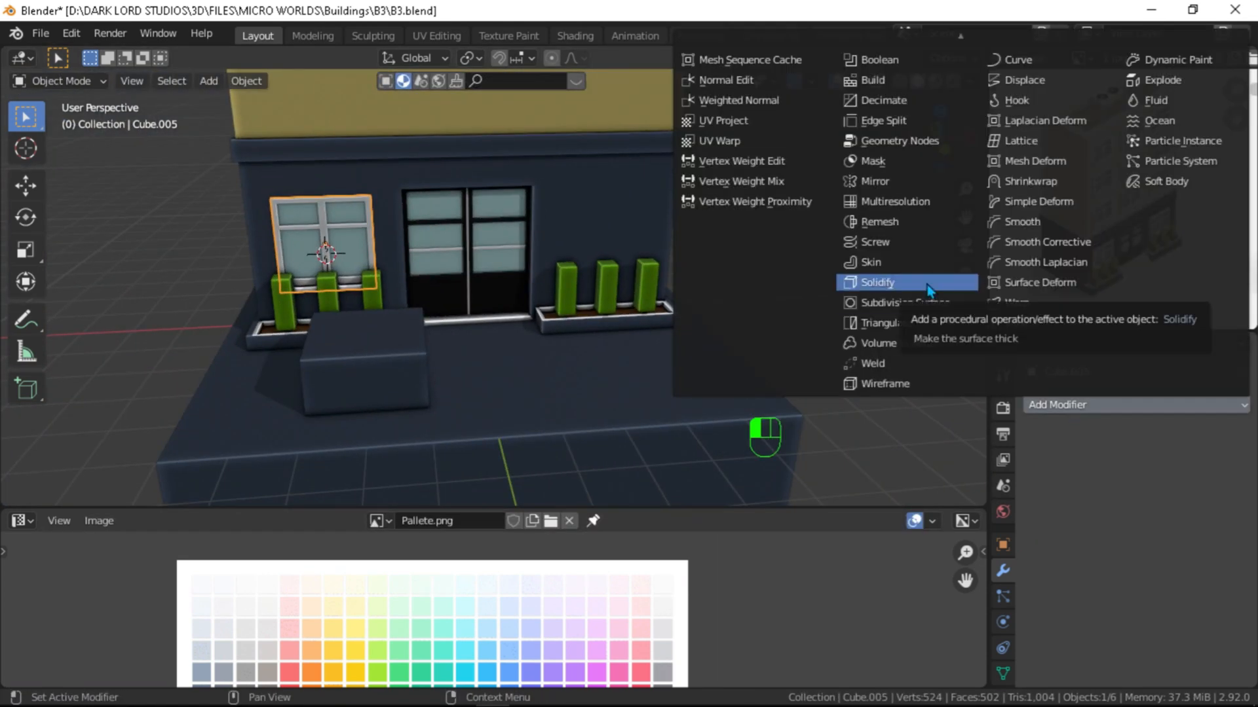
{"action": "left_click", "coordinate": [907, 182]}
{"action": "left_click", "coordinate": [1222, 531]}
{"action": "left_click", "coordinate": [666, 224]}
{"action": "key", "text": "ctrl+a"}
{"action": "left_click", "coordinate": [780, 270]}
Step: Move the mirrored ground-floor windows along Y to adjust their depth in the front wall, and save the file
{"action": "middle_click_drag", "start_coordinate": [779, 270], "coordinate": [622, 282], "text": "alt"}
{"action": "middle_click_drag", "start_coordinate": [623, 282], "coordinate": [513, 293], "text": "alt+shift"}
{"action": "scroll", "coordinate": [513, 293], "scroll_direction": "down", "scroll_amount": 3}
{"action": "middle_click_drag", "start_coordinate": [216, 331], "coordinate": [308, 347], "text": "alt"}
{"action": "scroll", "coordinate": [412, 406], "scroll_direction": "up", "scroll_amount": 6}
{"action": "left_click", "coordinate": [412, 407]}
{"action": "middle_click_drag", "start_coordinate": [412, 407], "coordinate": [491, 406]}
{"action": "key", "text": "g"}
{"action": "key", "text": "y"}
{"action": "left_click", "coordinate": [516, 439]}
{"action": "scroll", "coordinate": [516, 438], "scroll_direction": "down", "scroll_amount": 7}
{"action": "scroll", "coordinate": [491, 406], "scroll_direction": "up", "scroll_amount": 4}
{"action": "key", "text": "ctrl+s"}
{"action": "scroll", "coordinate": [497, 357], "scroll_direction": "down", "scroll_amount": 1}
{"action": "middle_click_drag", "start_coordinate": [497, 357], "coordinate": [411, 419], "text": "alt"}
{"action": "scroll", "coordinate": [411, 419], "scroll_direction": "down", "scroll_amount": 1}
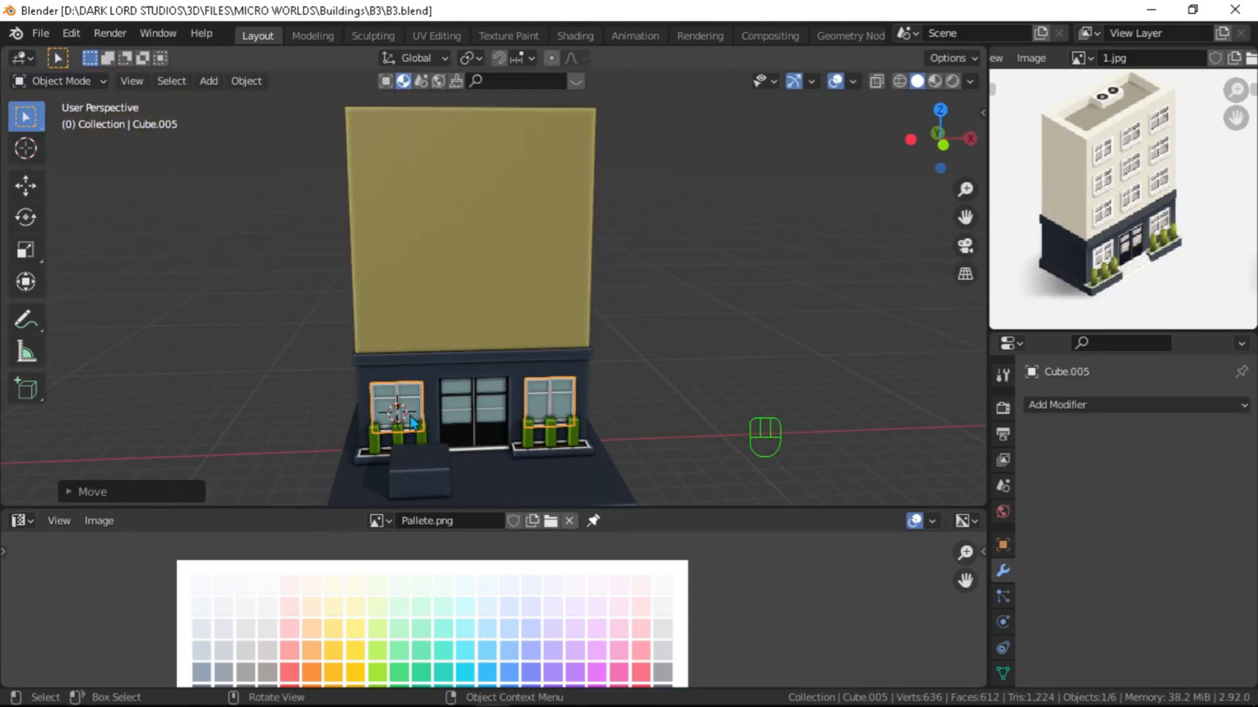
Step: Duplicate the pair of ground-floor windows upward along Z by about 3.96 m onto the floor above
{"action": "key", "text": "KP_1"}
{"action": "key", "text": "shift+d"}
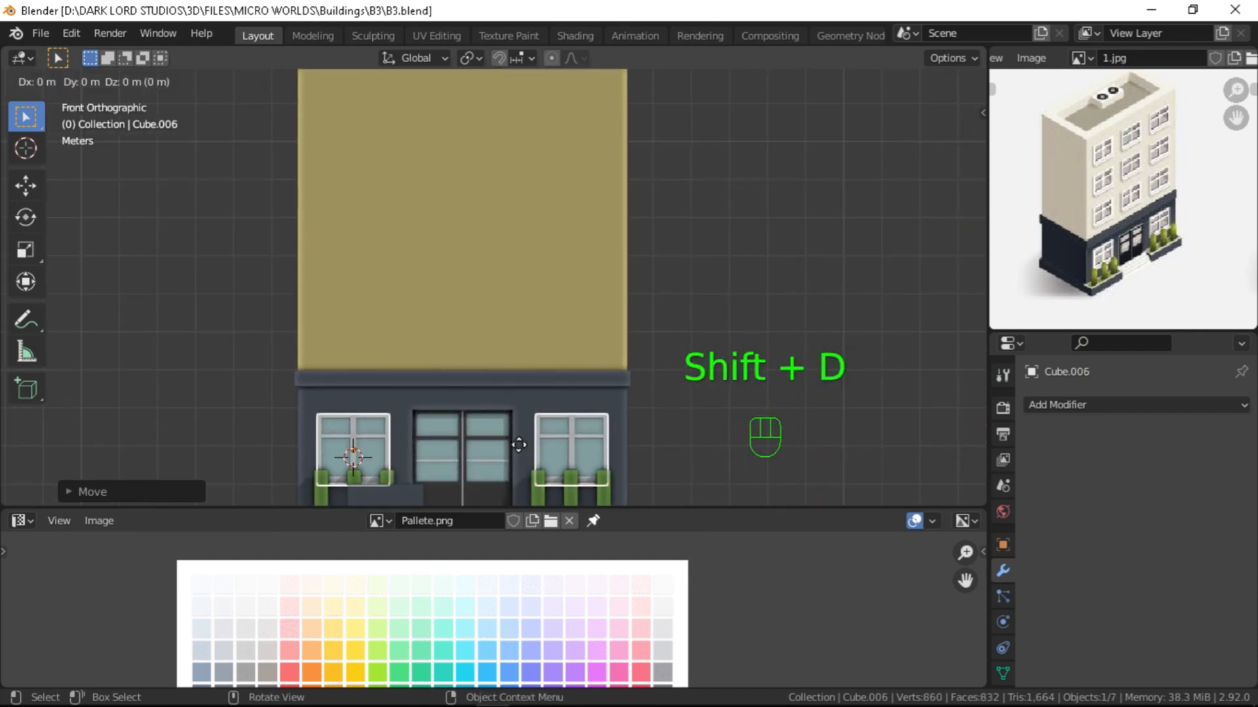
{"action": "key", "text": "z"}
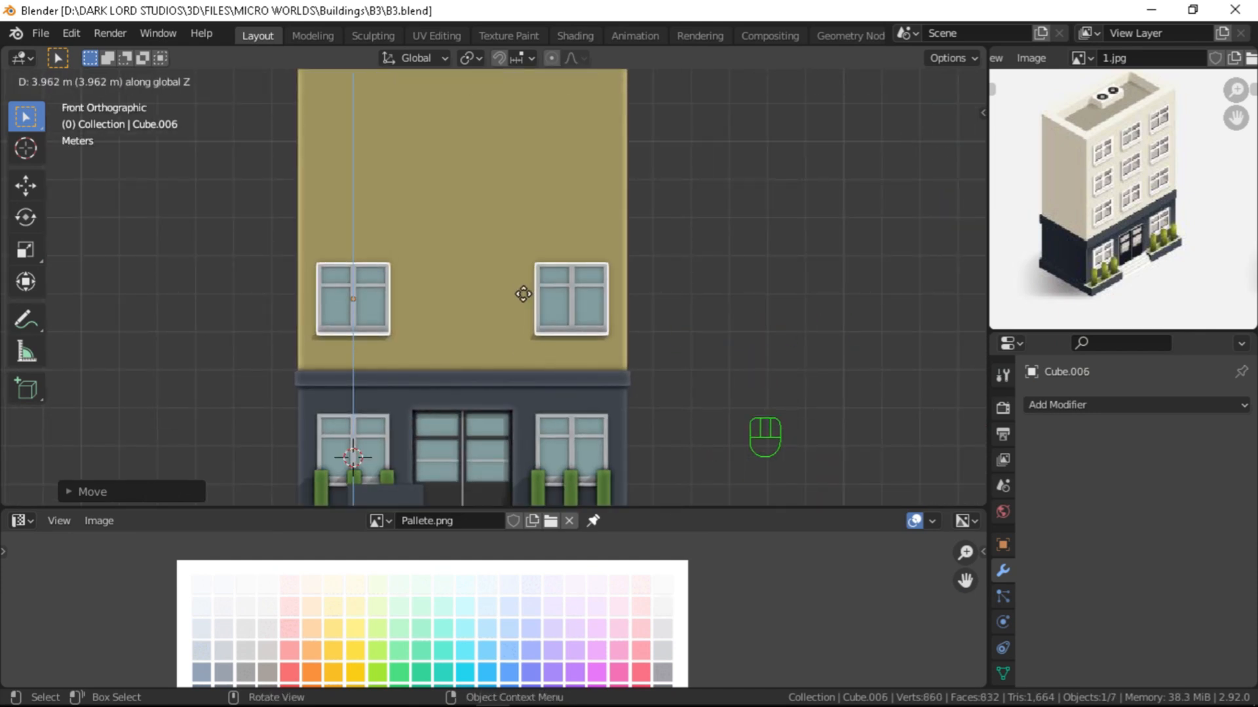
{"action": "left_click", "coordinate": [523, 295]}
Step: Duplicate one upper window's geometry about 2.85 m along X to place a third window midway between the pair
{"action": "key", "text": "Tab"}
{"action": "key", "text": "alt+z"}
{"action": "left_click_drag", "start_coordinate": [508, 240], "coordinate": [627, 346]}
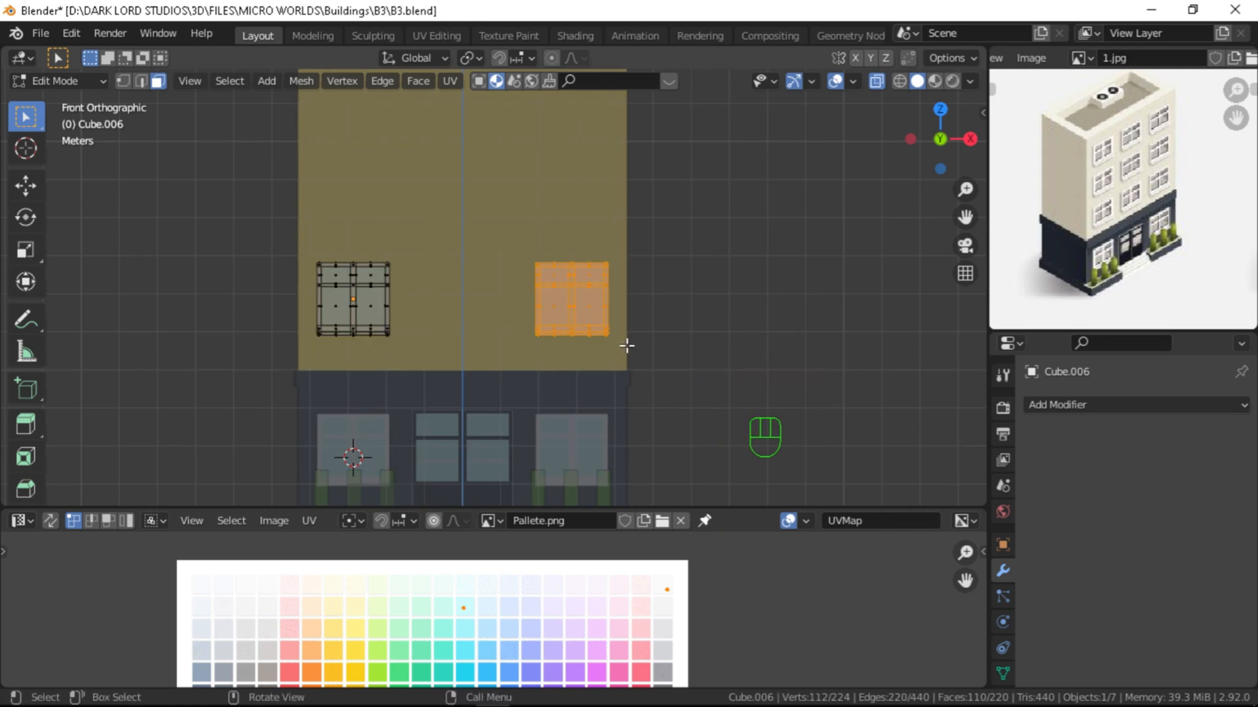
{"action": "key", "text": "shift+d"}
{"action": "key", "text": "x"}
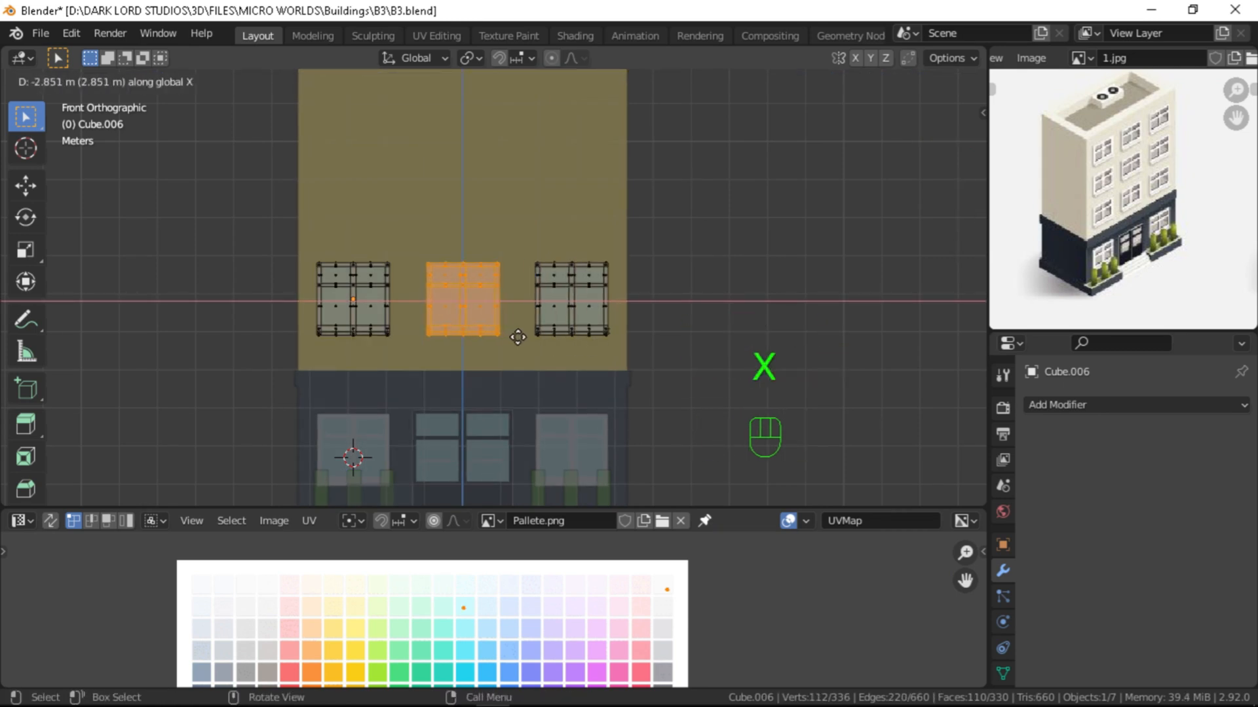
{"action": "left_click", "coordinate": [517, 336]}
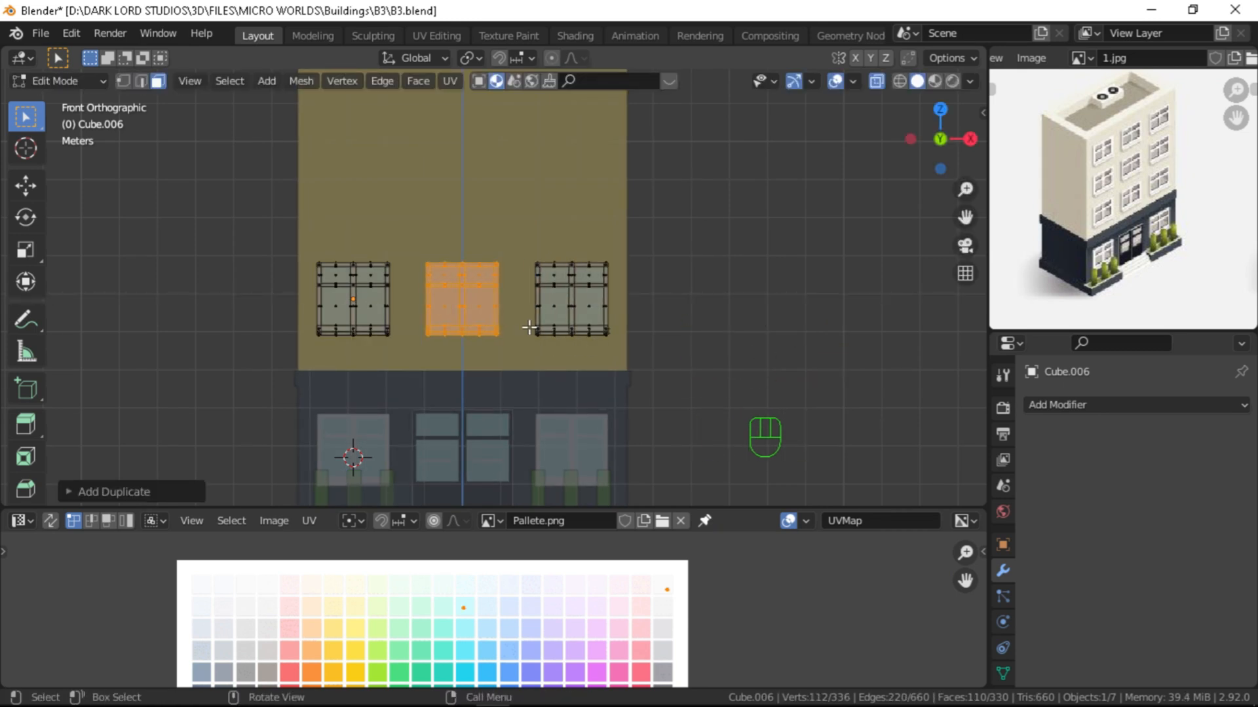
{"action": "key", "text": "Tab"}
{"action": "key", "text": "alt+z"}
{"action": "key", "text": "Tab"}
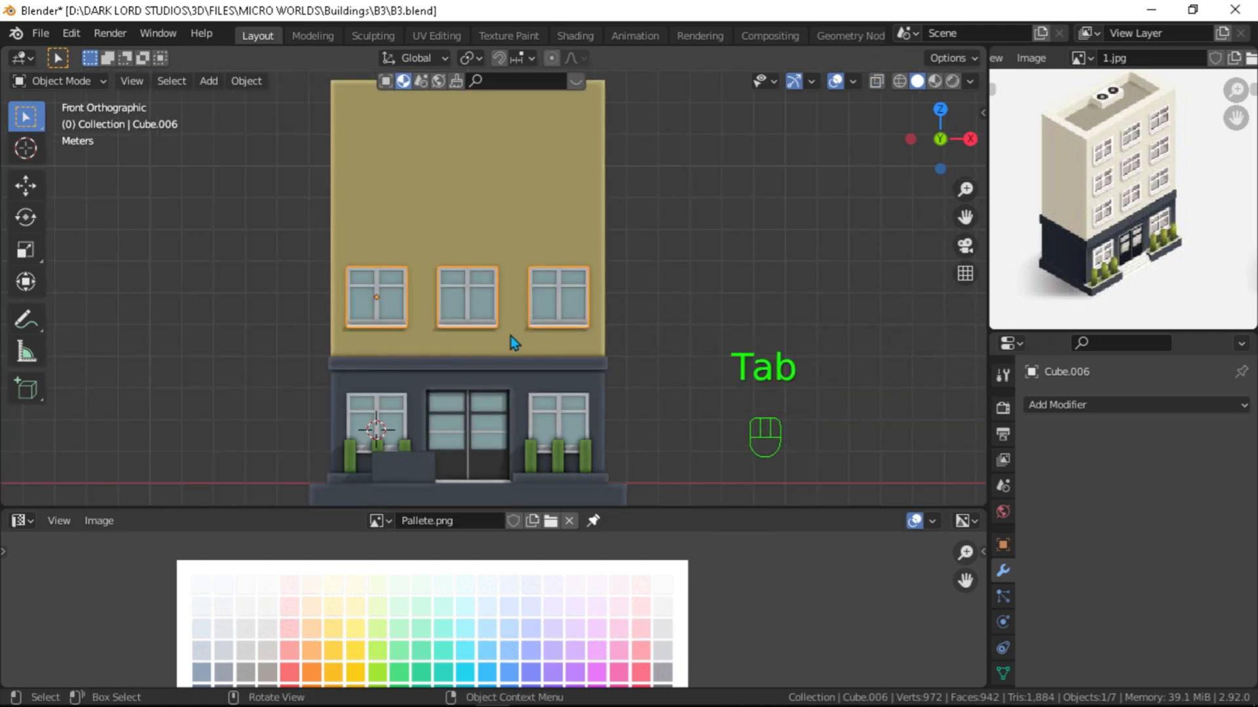
Step: Duplicate the row of three upper windows upward along Z twice to fill the two floors above
{"action": "left_click_drag", "start_coordinate": [530, 245], "coordinate": [665, 373]}
{"action": "key", "text": "Tab"}
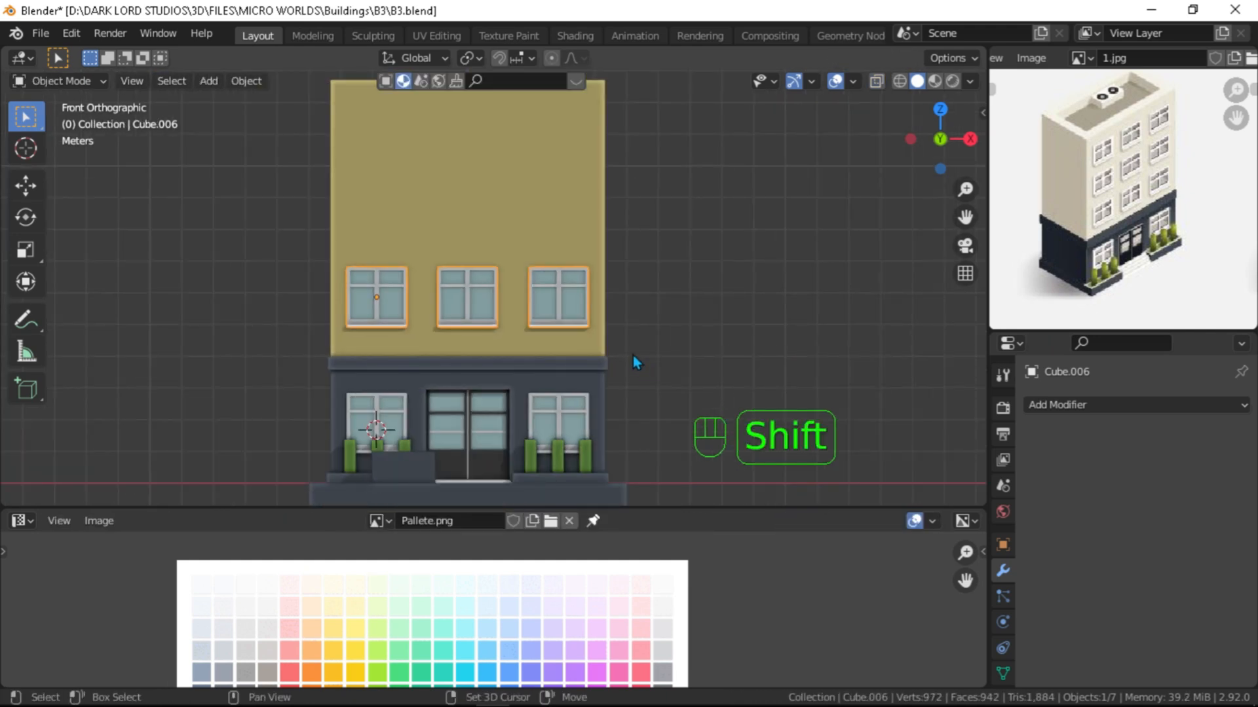
{"action": "middle_click_drag", "start_coordinate": [633, 362], "coordinate": [651, 393], "text": "shift"}
{"action": "key", "text": "shift+d"}
{"action": "key", "text": "z"}
{"action": "left_click", "coordinate": [653, 292]}
{"action": "key", "text": "shift+d"}
{"action": "key", "text": "z"}
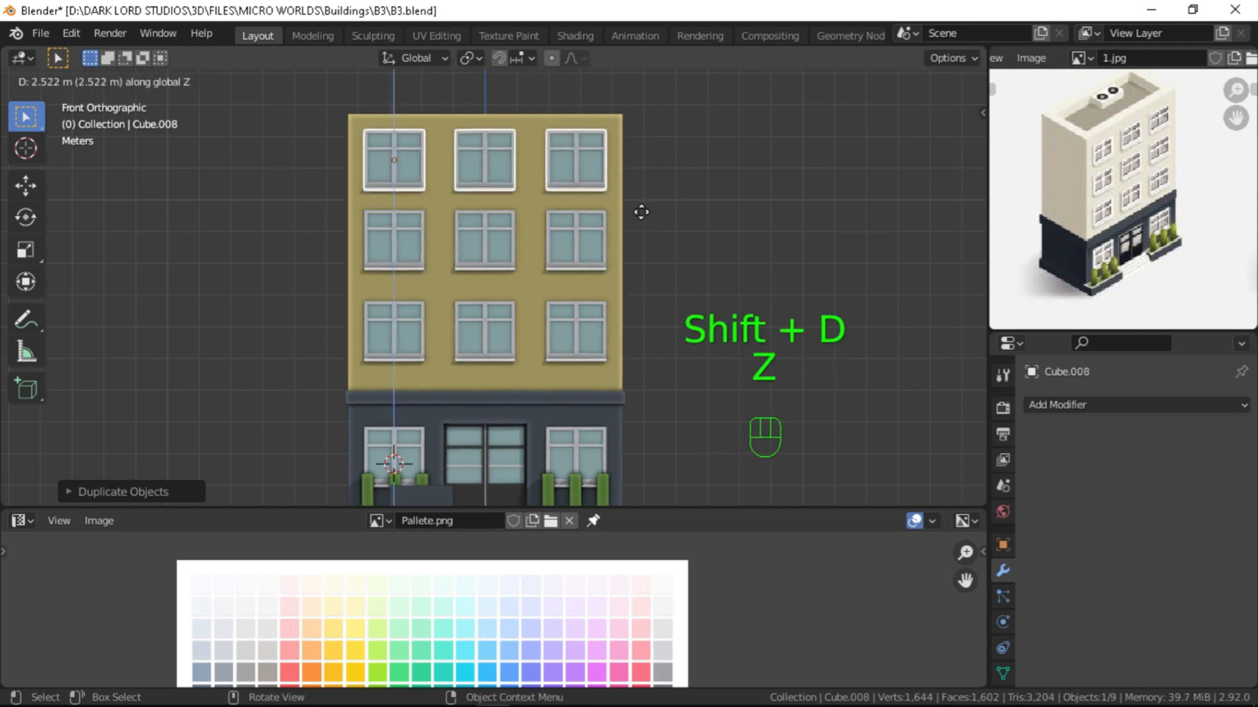
{"action": "left_click", "coordinate": [639, 220]}
Step: Move the middle and lowest rows of the upper windows along Z to even out the vertical spacing
{"action": "left_click", "coordinate": [585, 246]}
{"action": "key", "text": "g"}
{"action": "key", "text": "z"}
{"action": "left_click", "coordinate": [583, 292]}
{"action": "left_click", "coordinate": [585, 326]}
{"action": "key", "text": "g"}
{"action": "key", "text": "z"}
{"action": "left_click", "coordinate": [588, 332]}
Step: Inset the three top faces of the building together and extrude them downward to form a recessed roof with a parapet
{"action": "middle_click_drag", "start_coordinate": [588, 334], "coordinate": [346, 270], "text": "alt"}
{"action": "left_click", "coordinate": [537, 160]}
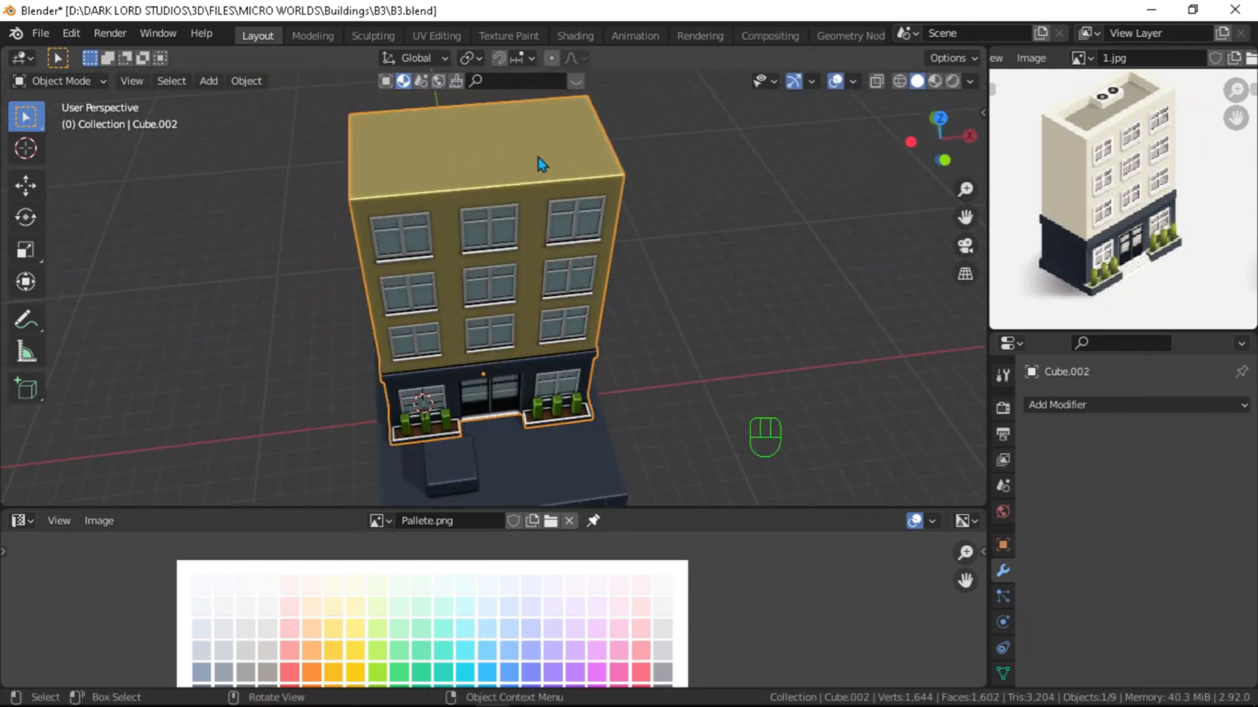
{"action": "key", "text": "Tab"}
{"action": "middle_click_drag", "start_coordinate": [538, 159], "coordinate": [504, 209], "text": "alt"}
{"action": "left_click", "coordinate": [586, 189]}
{"action": "left_click", "coordinate": [512, 173], "text": "shift"}
{"action": "left_click", "coordinate": [435, 159], "text": "shift"}
{"action": "key", "text": "i"}
{"action": "middle_click_drag", "start_coordinate": [660, 286], "coordinate": [527, 276], "text": "alt"}
{"action": "left_click", "coordinate": [598, 348]}
{"action": "key", "text": "e"}
{"action": "left_click", "coordinate": [534, 263]}
Step: Colour the recessed roof floor faces light beige by moving their UVs on the palette
{"action": "scroll", "coordinate": [543, 607], "scroll_direction": "down", "scroll_amount": 1}
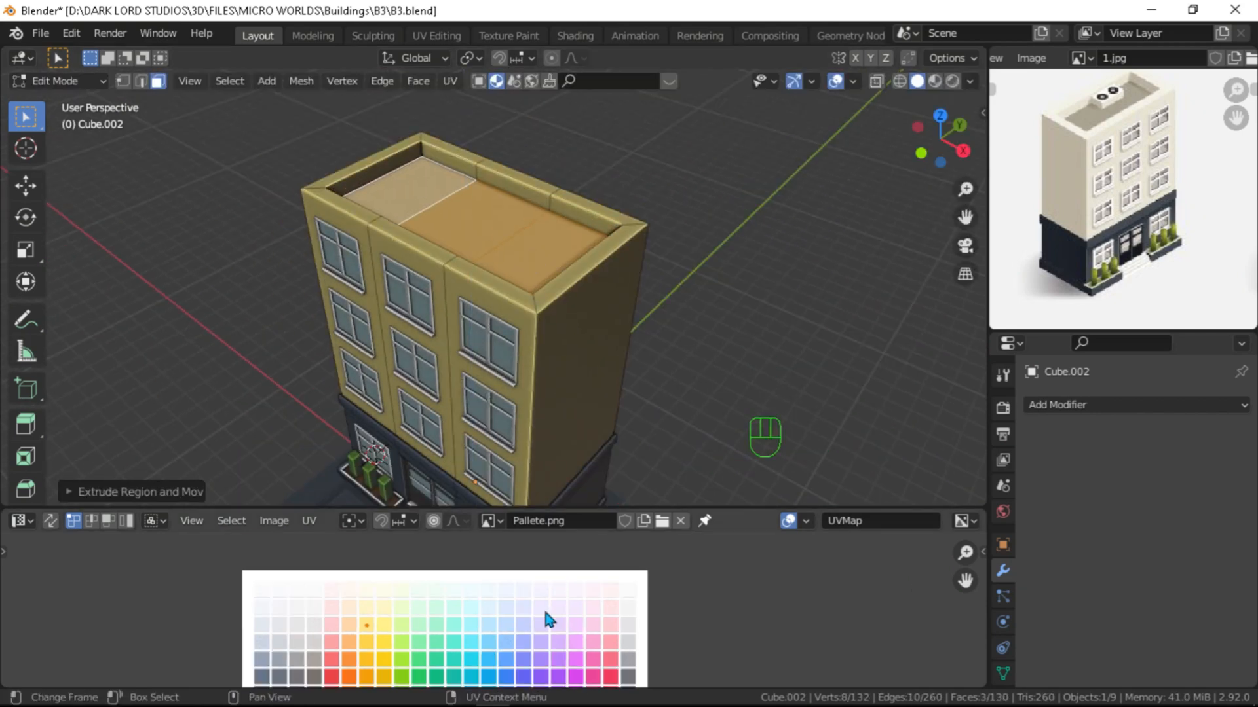
{"action": "middle_click_drag", "start_coordinate": [544, 606], "coordinate": [581, 546], "text": "alt"}
{"action": "key", "text": "g"}
{"action": "left_click", "coordinate": [454, 579]}
{"action": "key", "text": "Tab"}
{"action": "scroll", "coordinate": [430, 338], "scroll_direction": "down", "scroll_amount": 2}
{"action": "middle_click_drag", "start_coordinate": [430, 338], "coordinate": [557, 367], "text": "alt"}
{"action": "middle_click_drag", "start_coordinate": [557, 367], "coordinate": [550, 321], "text": "alt+shift"}
{"action": "middle_click_drag", "start_coordinate": [551, 321], "coordinate": [603, 424], "text": "alt"}
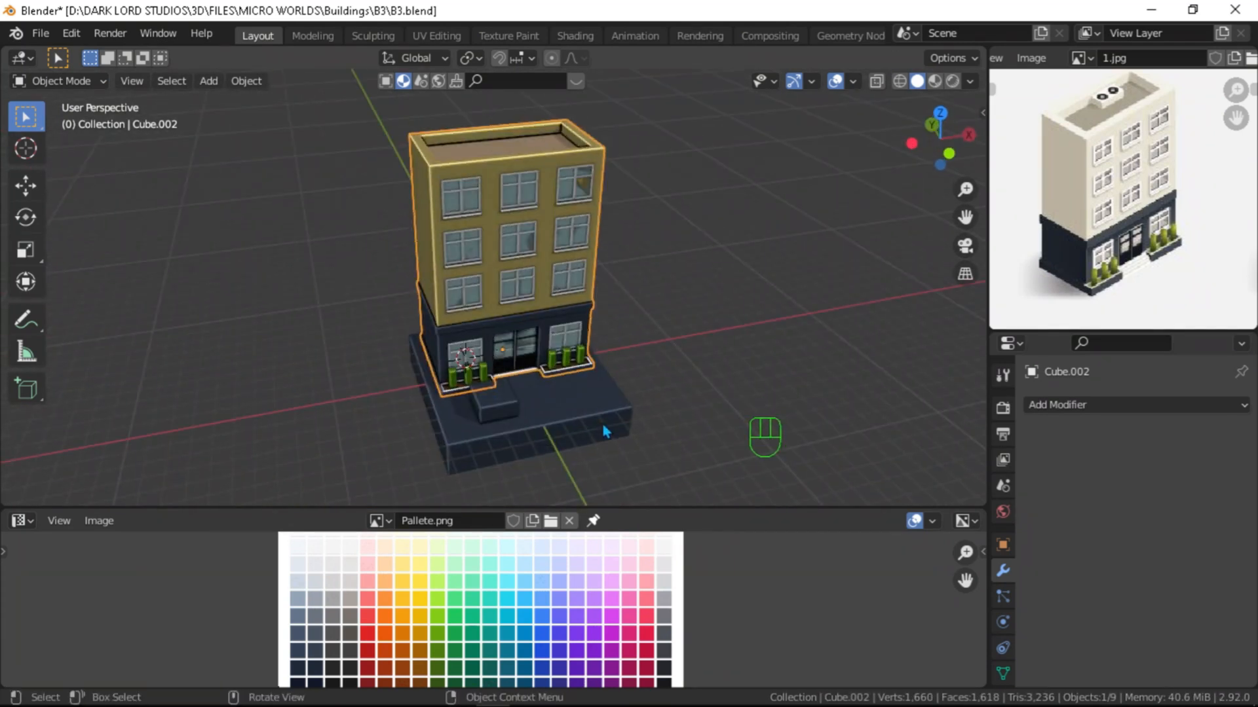
Step: Snap the 3D cursor to the centre of the middle roof floor face
{"action": "middle_click_drag", "start_coordinate": [606, 431], "coordinate": [493, 209], "text": "alt"}
{"action": "key", "text": "Tab"}
{"action": "key", "text": "shift+s"}
{"action": "left_click", "coordinate": [491, 313]}
{"action": "key", "text": "Tab"}
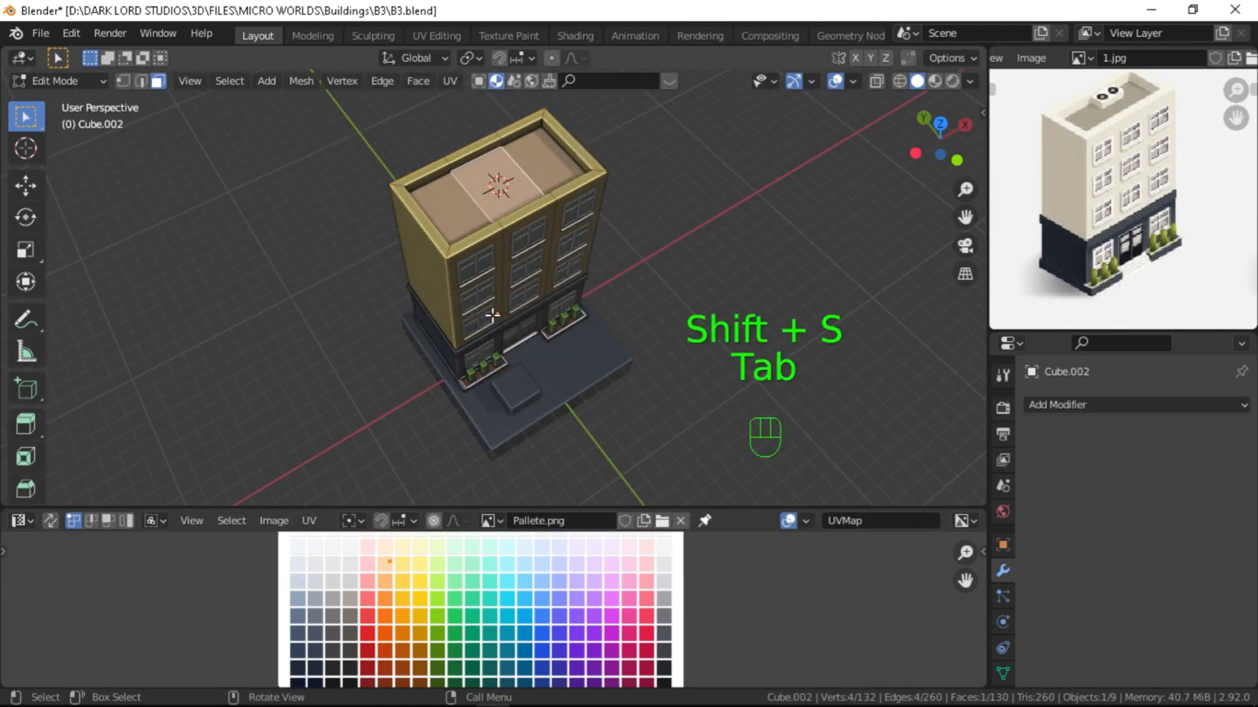
Step: Duplicate the box in front of the entrance in place and snap the copy to the 3D cursor on the roof
{"action": "left_click", "coordinate": [516, 388]}
{"action": "key", "text": "shift+d"}
{"action": "right_click", "coordinate": [554, 344]}
{"action": "key", "text": "shift+s"}
{"action": "left_click", "coordinate": [554, 237]}
Step: Adjust the roof box's height along Z to rest on the roof floor and set its origin to the 3D cursor
{"action": "middle_click_drag", "start_coordinate": [553, 239], "coordinate": [500, 360], "text": "alt"}
{"action": "scroll", "coordinate": [449, 220], "scroll_direction": "up", "scroll_amount": 5}
{"action": "key", "text": "g"}
{"action": "key", "text": "z"}
{"action": "left_click", "coordinate": [496, 282]}
{"action": "middle_click_drag", "start_coordinate": [495, 285], "coordinate": [528, 307], "text": "alt"}
{"action": "right_click", "coordinate": [557, 206]}
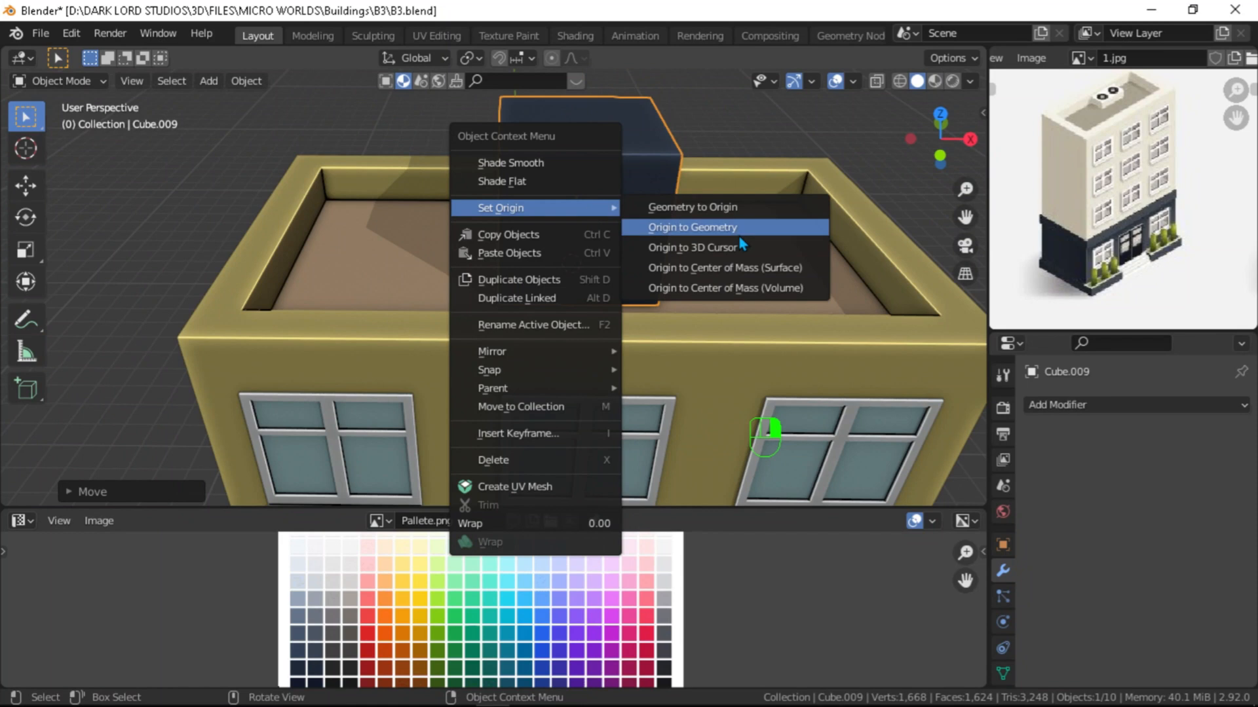
{"action": "left_click", "coordinate": [727, 247]}
Step: Resize the roof box uniformly, and adjust its width along X and its depth along Y
{"action": "scroll", "coordinate": [714, 252], "scroll_direction": "down", "scroll_amount": 4}
{"action": "middle_click_drag", "start_coordinate": [657, 267], "coordinate": [648, 377], "text": "alt"}
{"action": "scroll", "coordinate": [553, 307], "scroll_direction": "up", "scroll_amount": 4}
{"action": "key", "text": "s"}
{"action": "left_click", "coordinate": [568, 335]}
{"action": "key", "text": "s"}
{"action": "key", "text": "x"}
{"action": "left_click", "coordinate": [773, 408]}
{"action": "middle_click_drag", "start_coordinate": [773, 407], "coordinate": [517, 282], "text": "alt"}
{"action": "key", "text": "s"}
{"action": "key", "text": "y"}
{"action": "left_click", "coordinate": [478, 372]}
Step: Lower the top face of the roof box by about 0.19 m along Z
{"action": "scroll", "coordinate": [524, 275], "scroll_direction": "up", "scroll_amount": 2}
{"action": "key", "text": "Tab"}
{"action": "left_click", "coordinate": [612, 171]}
{"action": "key", "text": "g"}
{"action": "key", "text": "z"}
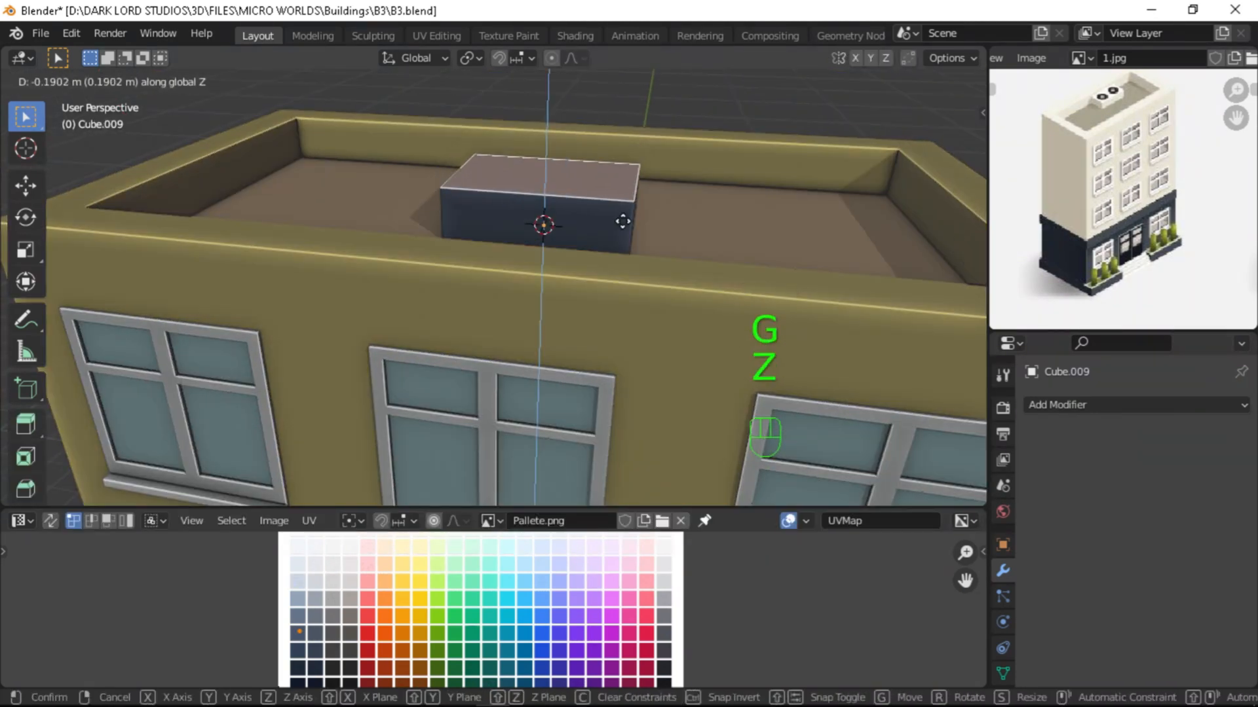
{"action": "left_click", "coordinate": [620, 217]}
Step: Refine the proportions of the flattened roof box by scaling it again along X and Y
{"action": "middle_click_drag", "start_coordinate": [620, 216], "coordinate": [634, 325], "text": "alt"}
{"action": "key", "text": "Tab"}
{"action": "key", "text": "s"}
{"action": "key", "text": "x"}
{"action": "left_click", "coordinate": [632, 399]}
{"action": "key", "text": "s"}
{"action": "key", "text": "y"}
{"action": "left_click", "coordinate": [612, 377]}
Step: Snap the 3D cursor to the centre of the roof box's top face
{"action": "middle_click_drag", "start_coordinate": [613, 377], "coordinate": [545, 334], "text": "alt"}
{"action": "key", "text": "Tab"}
{"action": "key", "text": "shift+s"}
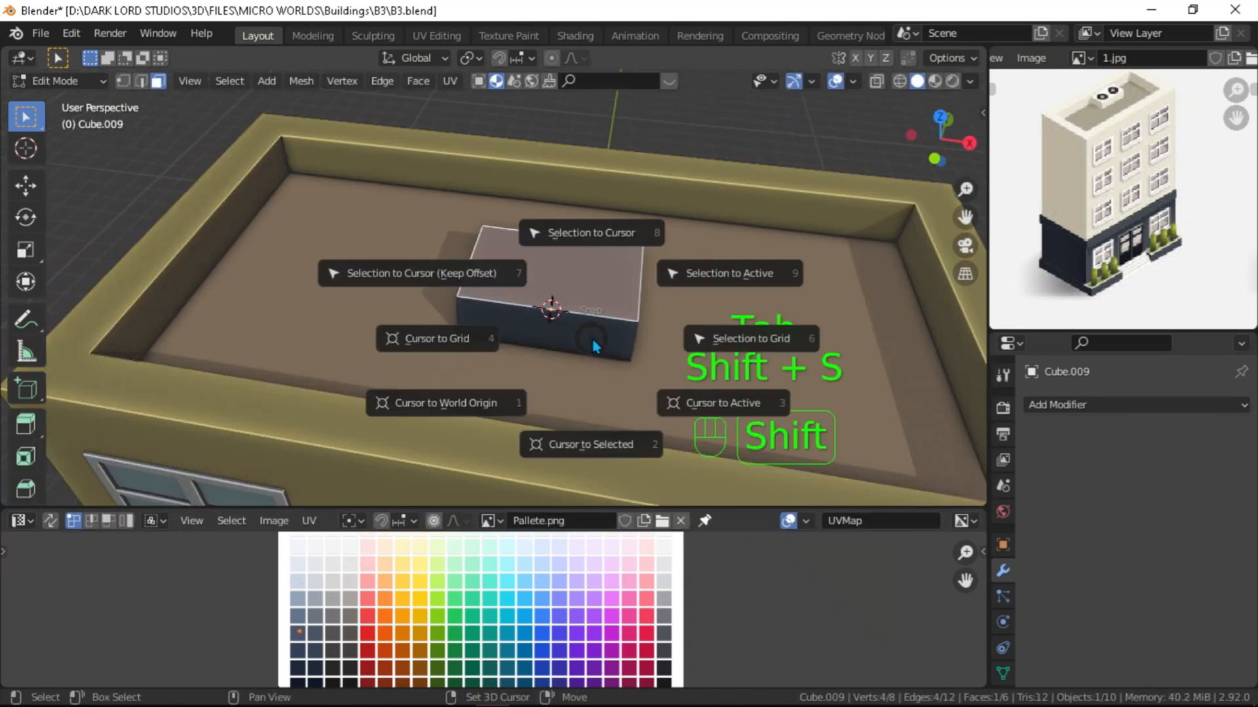
{"action": "left_click", "coordinate": [596, 416]}
{"action": "key", "text": "Tab"}
Step: Colour all faces of the roof box light grey by moving their UVs on the palette
{"action": "scroll", "coordinate": [599, 400], "scroll_direction": "up", "scroll_amount": 2}
{"action": "middle_click_drag", "start_coordinate": [599, 400], "coordinate": [568, 319]}
{"action": "key", "text": "Tab"}
{"action": "key", "text": "a"}
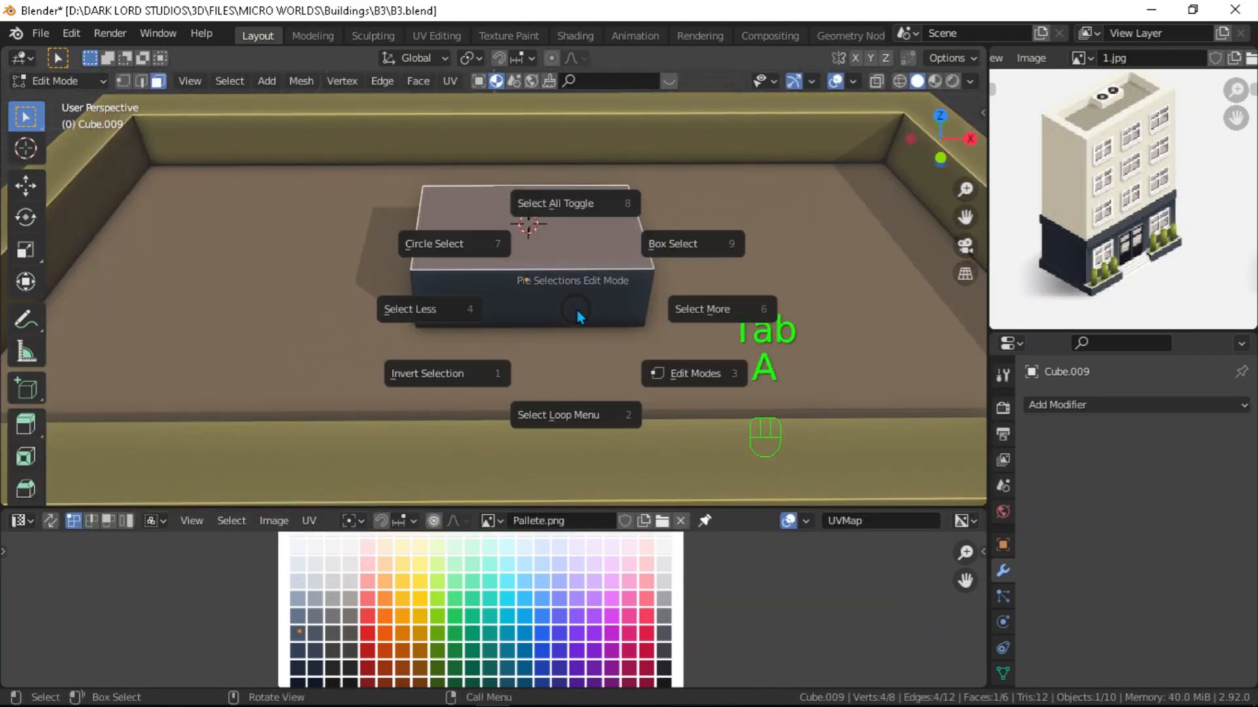
{"action": "key", "text": "a"}
{"action": "scroll", "coordinate": [488, 583], "scroll_direction": "down", "scroll_amount": 2}
{"action": "middle_click_drag", "start_coordinate": [429, 614], "coordinate": [392, 625], "text": "shift"}
{"action": "key", "text": "g"}
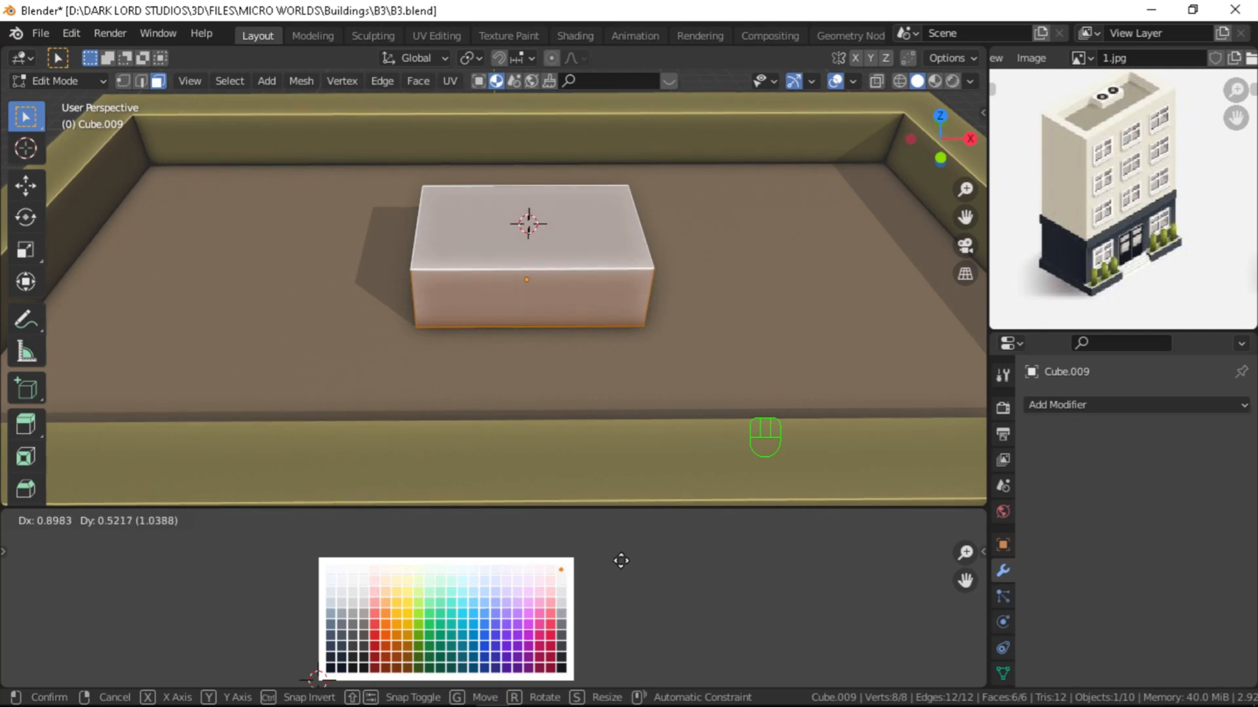
{"action": "key", "text": "Tab"}
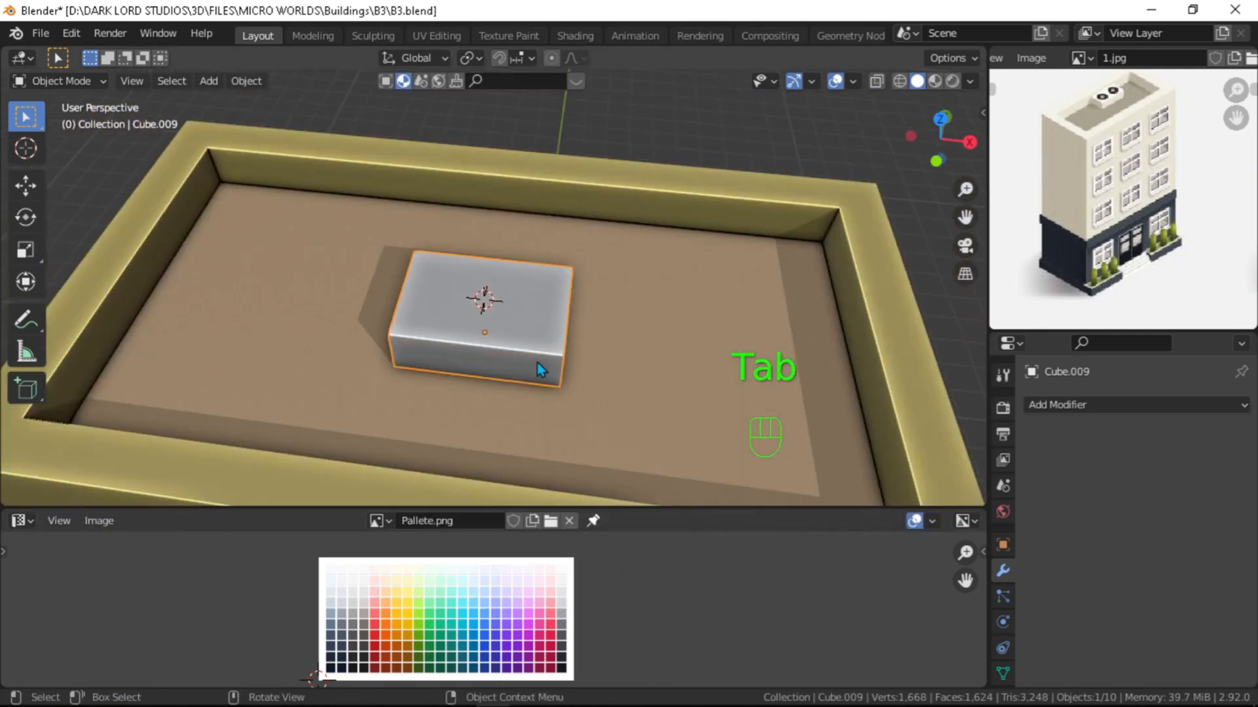
Step: Add a cylinder with 10 vertices at the 3D cursor on the roof box
{"action": "key", "text": "shift+a"}
{"action": "mouse_move", "coordinate": [421, 292]}
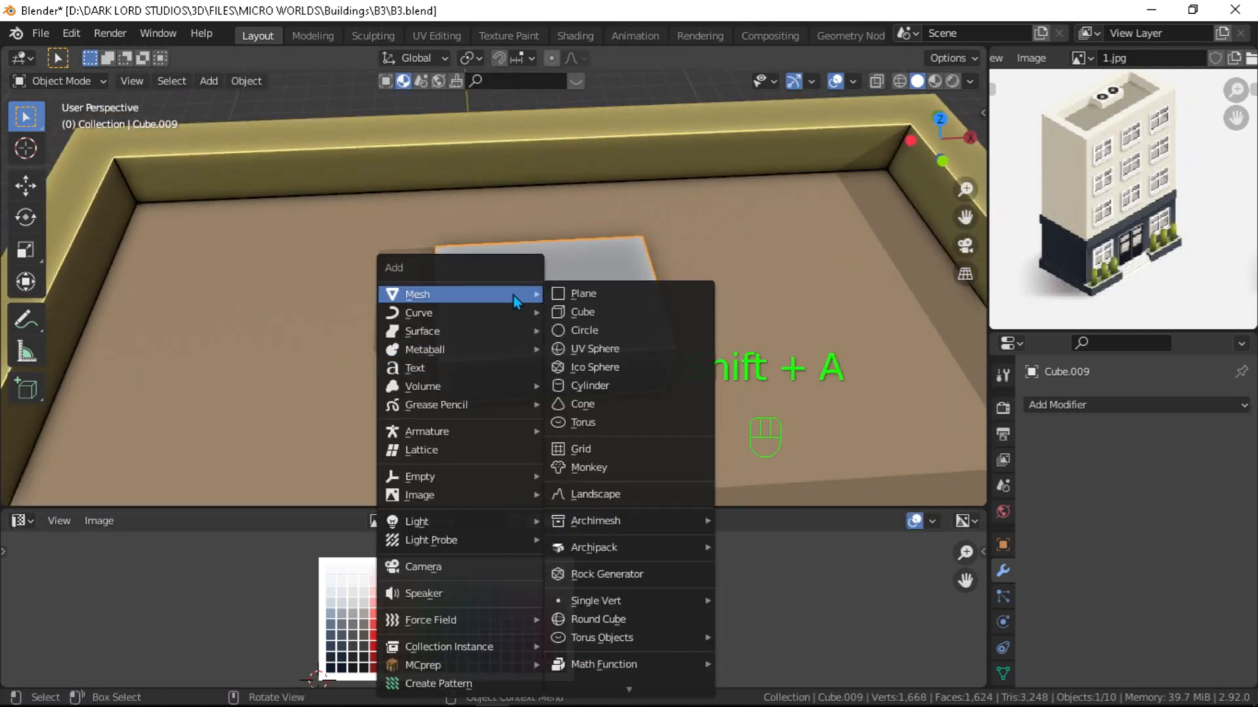
{"action": "left_click", "coordinate": [576, 407]}
{"action": "key", "text": "s"}
{"action": "key", "text": "Escape"}
{"action": "left_click", "coordinate": [112, 491]}
{"action": "left_click_drag", "start_coordinate": [237, 270], "coordinate": [210, 270]}
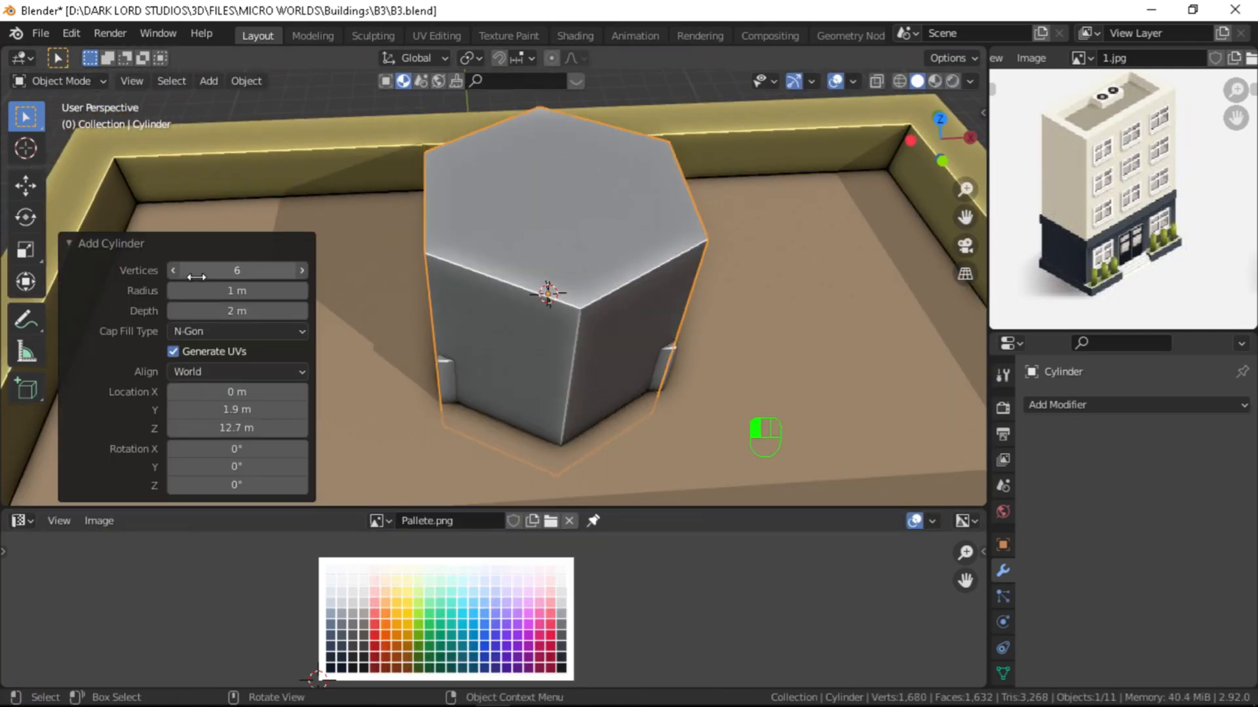
{"action": "double_click", "coordinate": [236, 270]}
{"action": "type", "text": "10"}
{"action": "key", "text": "Return"}
Step: Scale the cylinder to 0.51 overall and flatten it to about 0.36 along Z
{"action": "key", "text": "s"}
{"action": "left_click", "coordinate": [667, 383]}
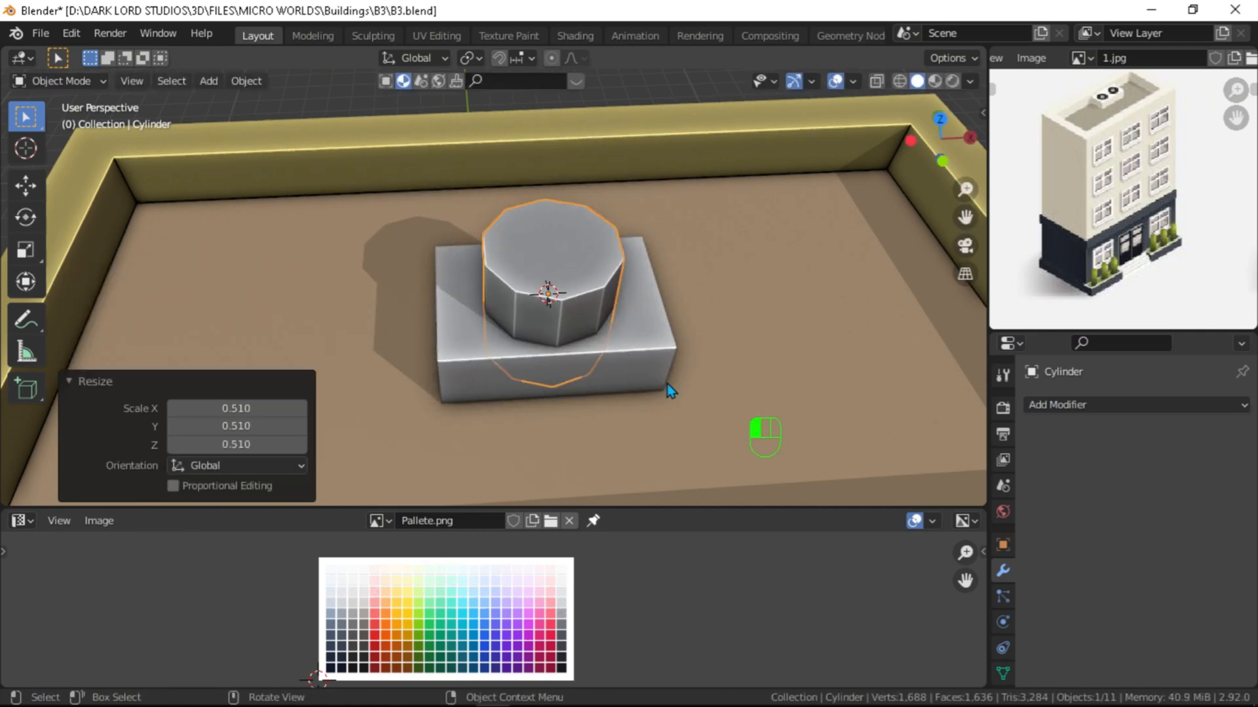
{"action": "middle_click_drag", "start_coordinate": [667, 384], "coordinate": [659, 392]}
{"action": "key", "text": "s"}
{"action": "key", "text": "z"}
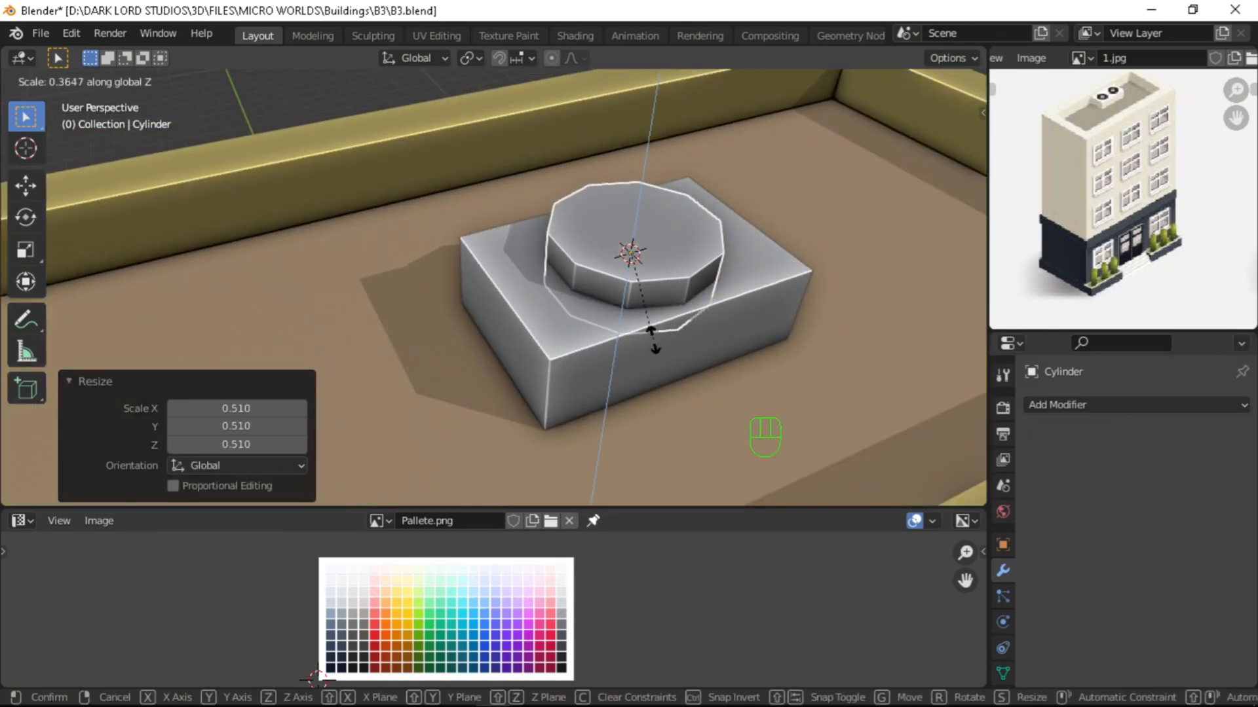
{"action": "left_click", "coordinate": [652, 340]}
Step: Duplicate the cylinder in place and subtract one copy from the roof box with a Boolean difference
{"action": "key", "text": "shift+d"}
{"action": "right_click", "coordinate": [760, 304]}
{"action": "left_click", "coordinate": [759, 305], "text": "shift"}
{"action": "key", "text": "ctrl+shift+KP_Subtract"}
Step: Scale the remaining cylinder to 0.141 along X and Y only to form a thin fan hub
{"action": "key", "text": "s"}
{"action": "key", "text": "shift+z"}
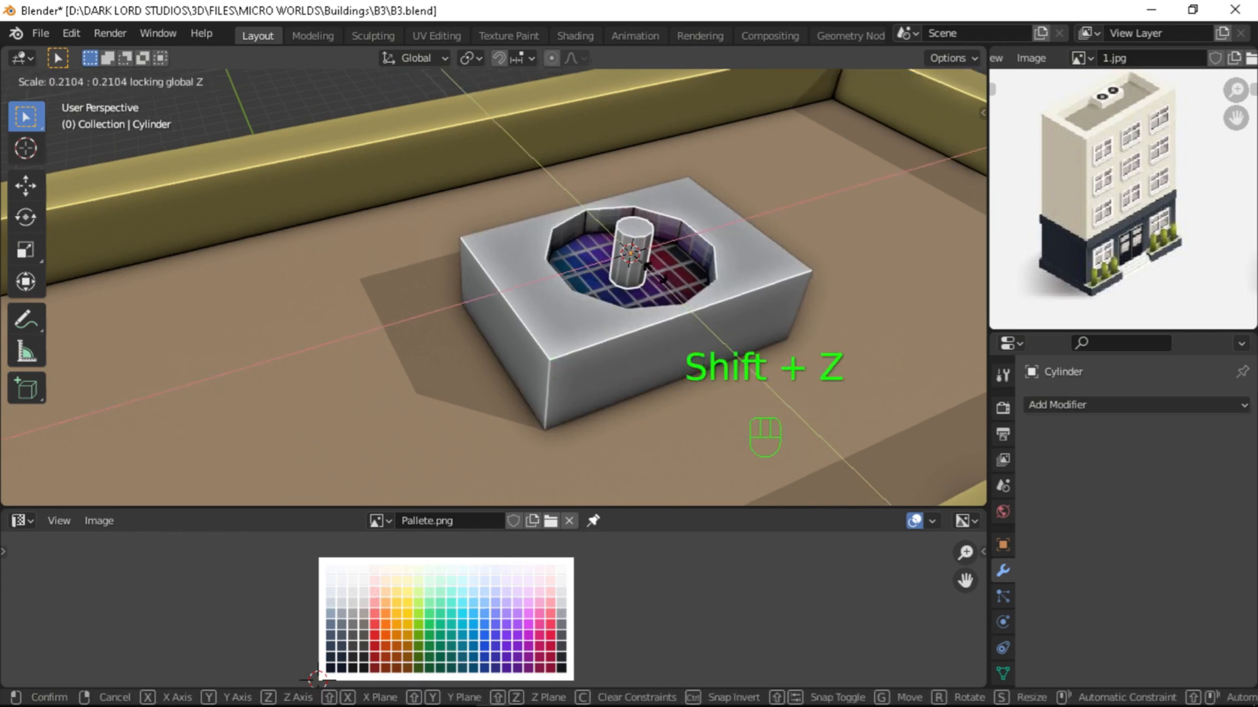
{"action": "left_click", "coordinate": [652, 265]}
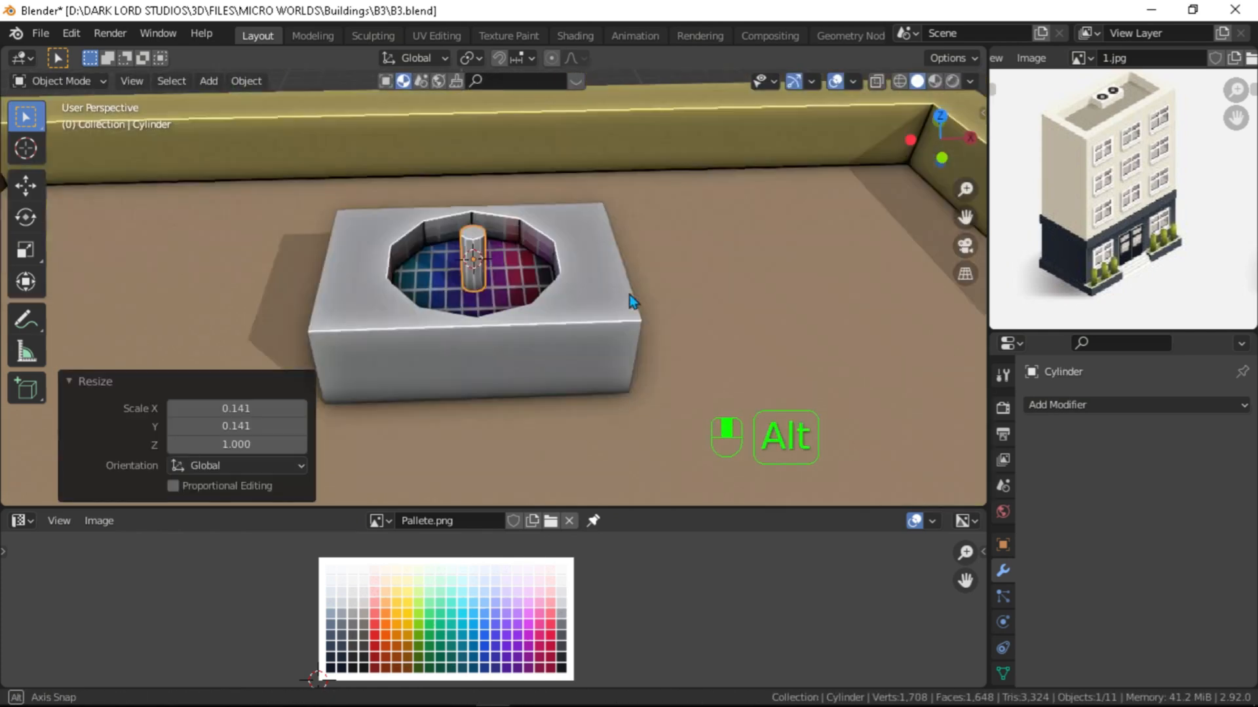
Step: Lower the top face of the thin hub cylinder along Z to shorten it inside the round recess
{"action": "key", "text": "Tab"}
{"action": "key", "text": "KP_1"}
{"action": "middle_click_drag", "start_coordinate": [636, 238], "coordinate": [591, 276], "text": "shift"}
{"action": "scroll", "coordinate": [591, 262], "scroll_direction": "up", "scroll_amount": 3}
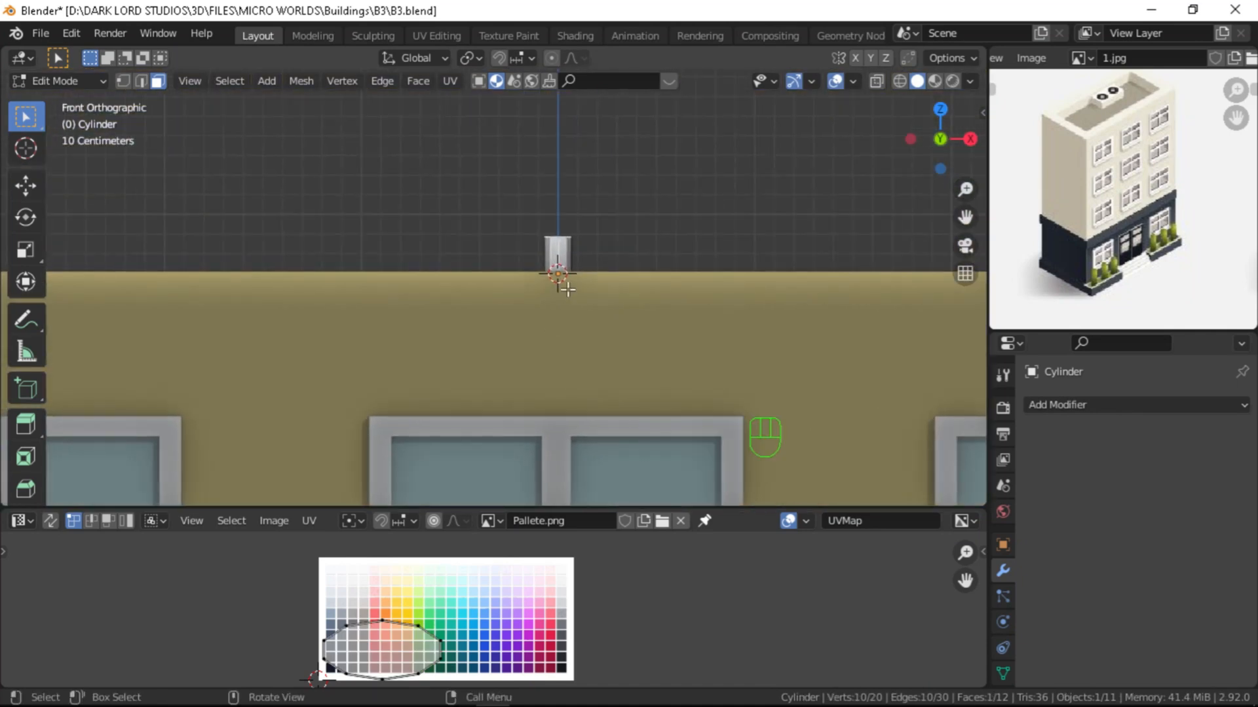
{"action": "key", "text": "alt+z"}
{"action": "key", "text": "g"}
{"action": "key", "text": "z"}
{"action": "left_click", "coordinate": [595, 258]}
{"action": "key", "text": "Tab"}
{"action": "key", "text": "alt+z"}
{"action": "left_click_drag", "start_coordinate": [595, 258], "coordinate": [590, 315], "text": "alt"}
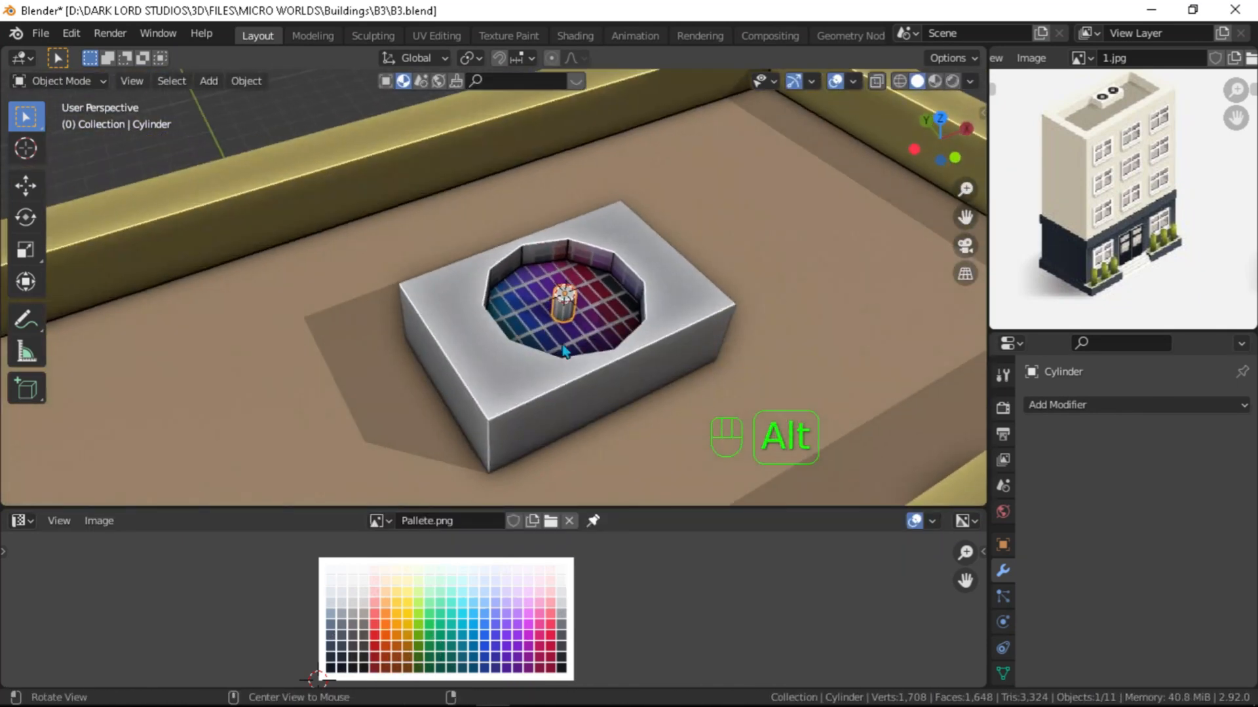
Step: Collapse the UVs of the recess's inner wall faces to a point and place them on a grey palette swatch
{"action": "left_click", "coordinate": [605, 325]}
{"action": "key", "text": "Tab"}
{"action": "key", "text": "Tab"}
{"action": "key", "text": "Tab"}
{"action": "left_click", "coordinate": [608, 377], "text": "alt"}
{"action": "key", "text": "s"}
{"action": "key", "text": "0"}
{"action": "key", "text": "Return"}
{"action": "scroll", "coordinate": [603, 626], "scroll_direction": "up", "scroll_amount": 2}
{"action": "key", "text": "g"}
{"action": "key", "text": "Return"}
Step: Collapse the UVs of the recess's floor face to a point and place them on a dark grey palette swatch
{"action": "key", "text": "Tab"}
{"action": "key", "text": "Tab"}
{"action": "key", "text": "Tab"}
{"action": "key", "text": "Tab"}
{"action": "left_click", "coordinate": [629, 346]}
{"action": "scroll", "coordinate": [505, 640], "scroll_direction": "down", "scroll_amount": 1}
{"action": "key", "text": "a"}
{"action": "key", "text": "s"}
{"action": "key", "text": "0"}
{"action": "key", "text": "g"}
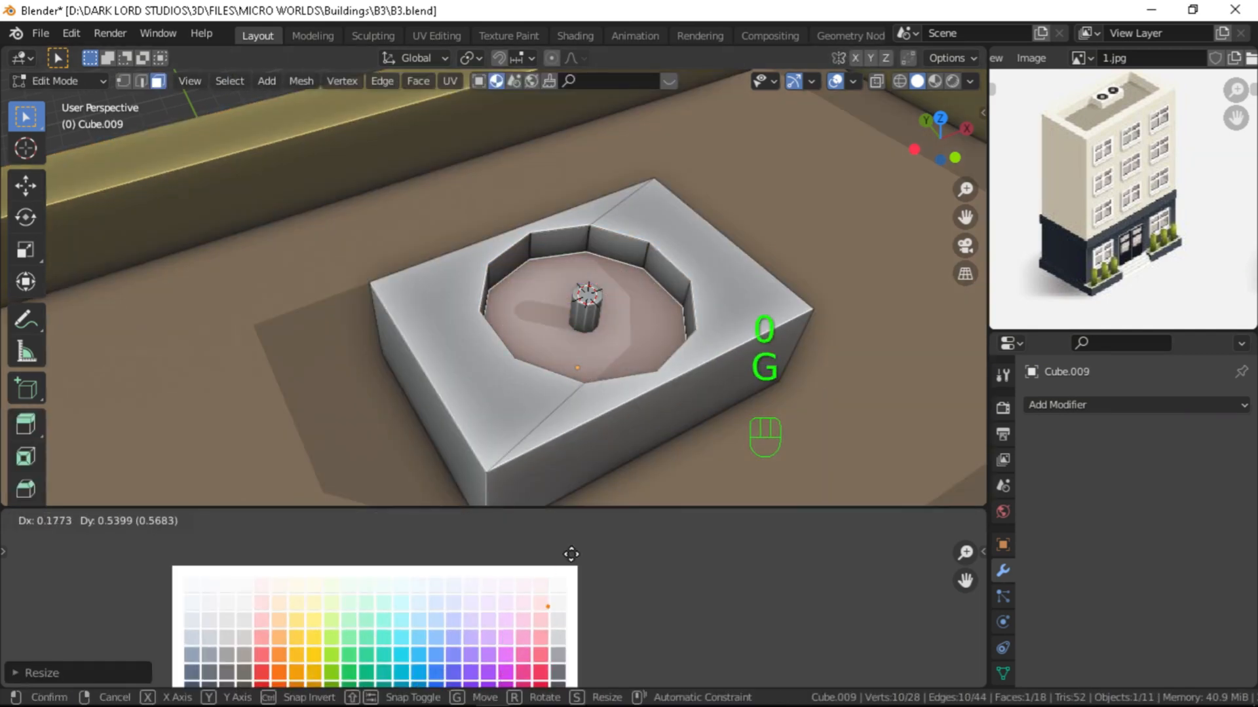
{"action": "left_click", "coordinate": [581, 538]}
{"action": "key", "text": "g"}
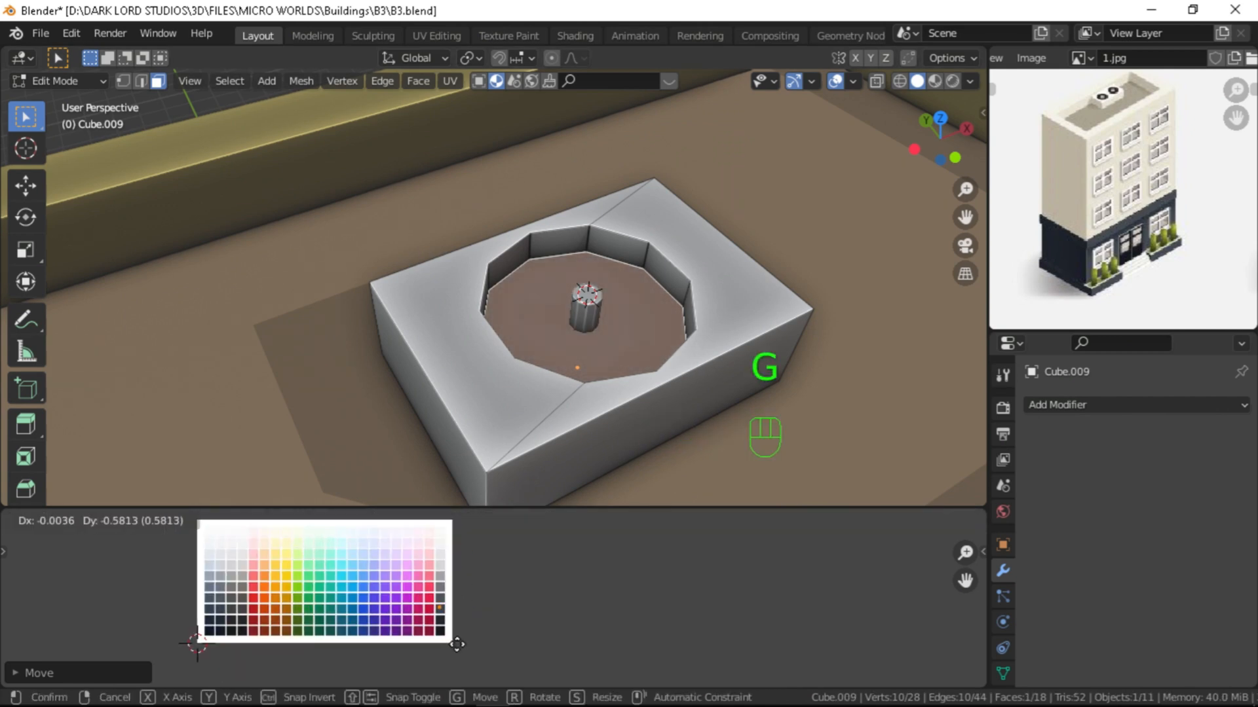
{"action": "key", "text": "Tab"}
{"action": "middle_click_drag", "start_coordinate": [557, 419], "coordinate": [501, 308], "text": "alt"}
{"action": "middle_click_drag", "start_coordinate": [501, 288], "coordinate": [583, 406], "text": "alt+shift"}
{"action": "scroll", "coordinate": [550, 327], "scroll_direction": "down", "scroll_amount": 4}
{"action": "left_click", "coordinate": [588, 342], "text": "shift"}
{"action": "key", "text": "ctrl+z"}
Step: Collapse all UVs of the fan hub cylinder to a point and place them on a light grey palette swatch
{"action": "scroll", "coordinate": [619, 354], "scroll_direction": "up", "scroll_amount": 5}
{"action": "middle_click_drag", "start_coordinate": [596, 364], "coordinate": [540, 353], "text": "alt+shift"}
{"action": "left_click", "coordinate": [526, 320]}
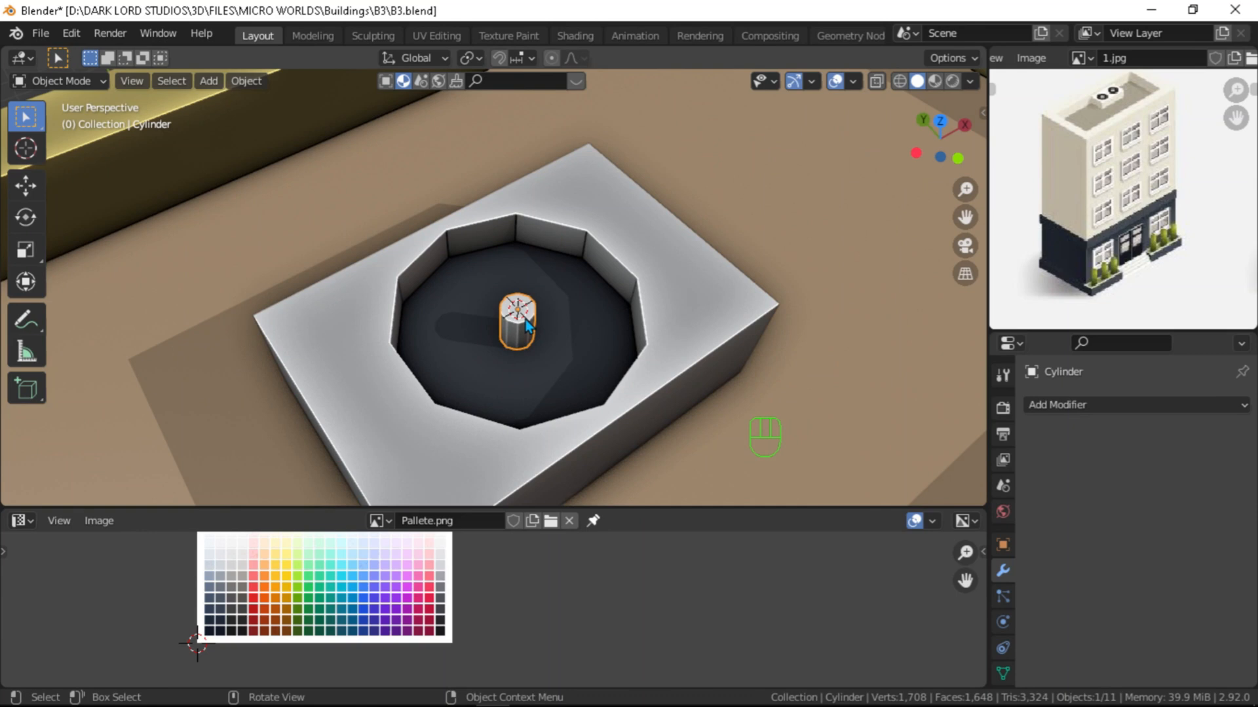
{"action": "key", "text": "Tab"}
{"action": "key", "text": "a"}
{"action": "key", "text": "a"}
{"action": "key", "text": "a"}
{"action": "key", "text": "s"}
{"action": "key", "text": "0"}
{"action": "left_click", "coordinate": [401, 611]}
{"action": "scroll", "coordinate": [386, 580], "scroll_direction": "up", "scroll_amount": 2}
{"action": "middle_click_drag", "start_coordinate": [386, 580], "coordinate": [322, 636]}
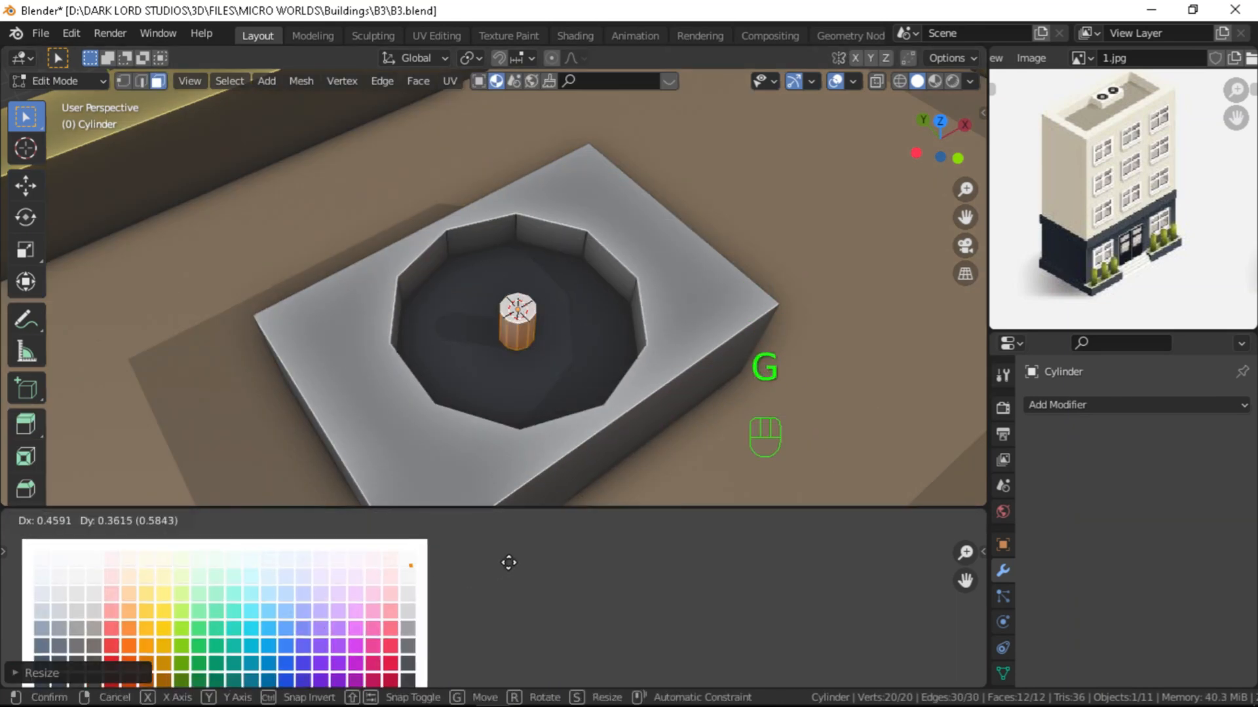
{"action": "left_click", "coordinate": [508, 562]}
{"action": "key", "text": "Tab"}
Step: Rescale the fan hub along X and Y only, keeping its height
{"action": "scroll", "coordinate": [560, 357], "scroll_direction": "down", "scroll_amount": 2}
{"action": "middle_click_drag", "start_coordinate": [560, 348], "coordinate": [549, 314], "text": "alt"}
{"action": "key", "text": "s"}
{"action": "key", "text": "shift+z"}
{"action": "left_click", "coordinate": [557, 321]}
Step: Join the fan hub with the recessed roof box into one object
{"action": "key", "text": "Tab"}
{"action": "key", "text": "Tab"}
{"action": "left_click", "coordinate": [562, 333], "text": "shift"}
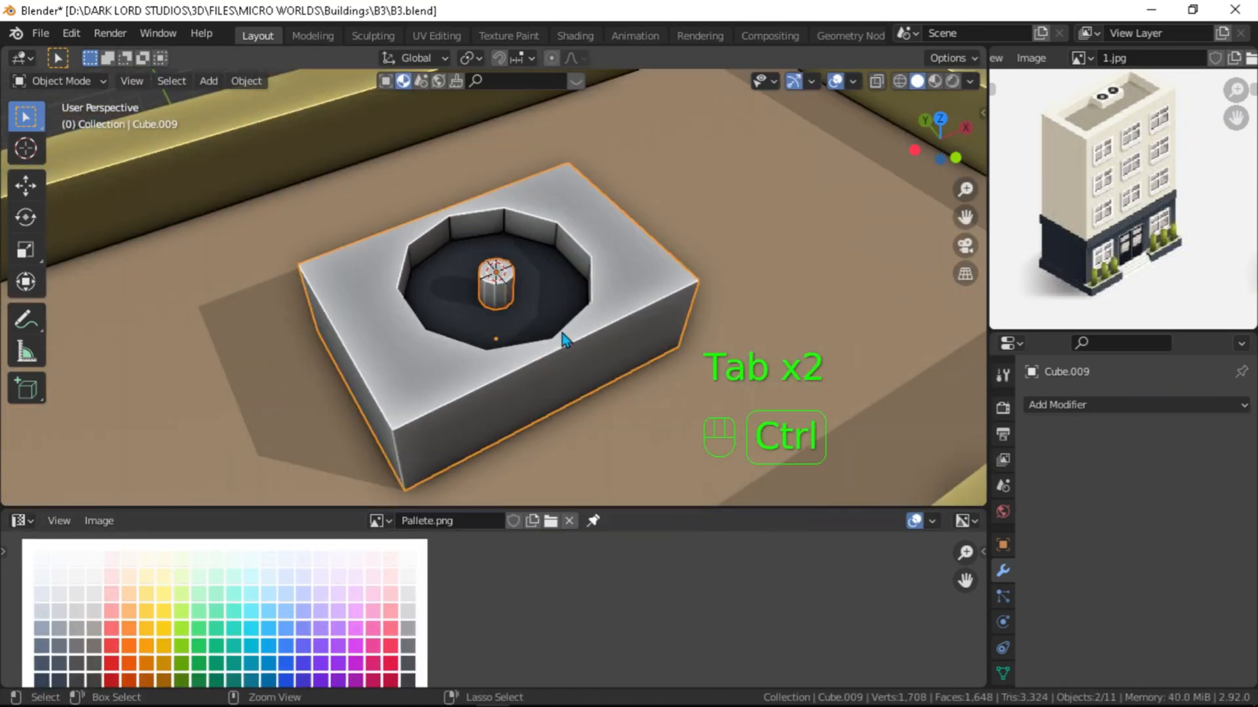
{"action": "scroll", "coordinate": [562, 332], "scroll_direction": "down", "scroll_amount": 3}
{"action": "key", "text": "ctrl+j"}
Step: Reposition the fan unit horizontally on the roof and raise it about 0.5 m along Z
{"action": "key", "text": "KP_7"}
{"action": "key", "text": "g"}
{"action": "left_click", "coordinate": [549, 300]}
{"action": "middle_click_drag", "start_coordinate": [549, 300], "coordinate": [537, 347], "text": "alt"}
{"action": "key", "text": "g"}
{"action": "key", "text": "z"}
{"action": "left_click", "coordinate": [523, 365]}
Step: Snap the 3D cursor to the fan unit and add a cube there, scaled down to about 0.11
{"action": "key", "text": "shift+s"}
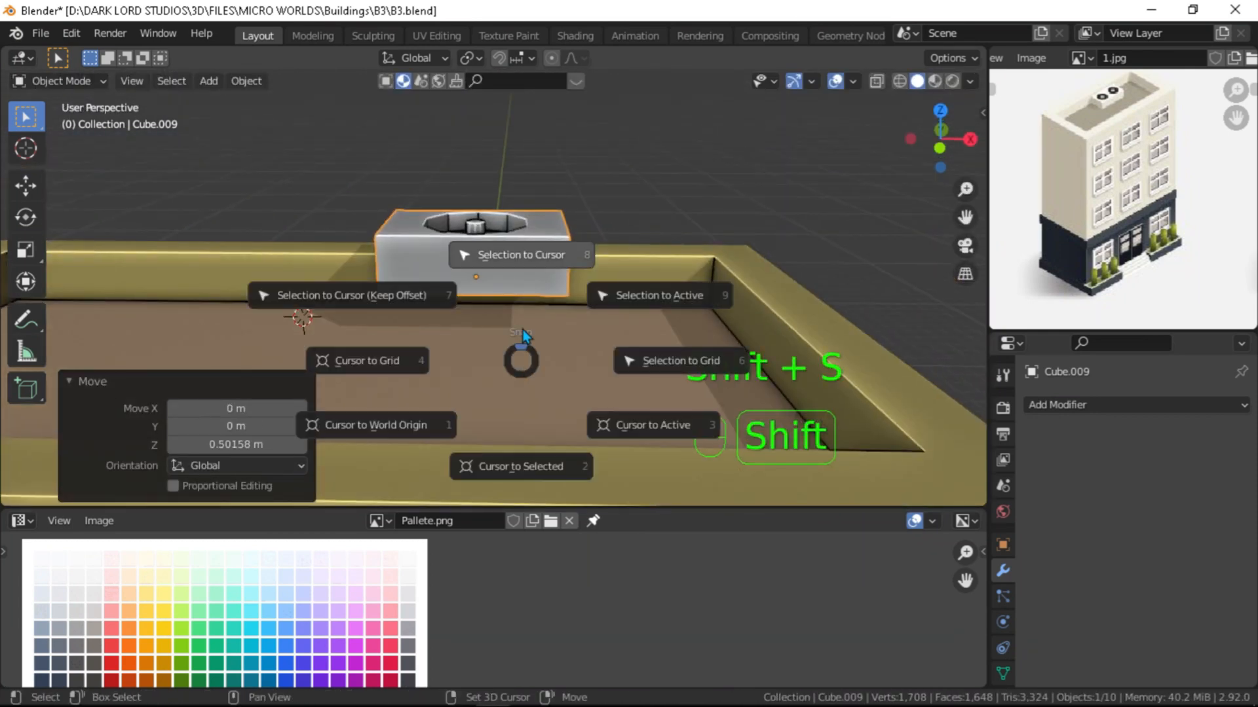
{"action": "left_click", "coordinate": [534, 400]}
{"action": "key", "text": "shift+a"}
{"action": "left_click", "coordinate": [578, 308]}
{"action": "key", "text": "s"}
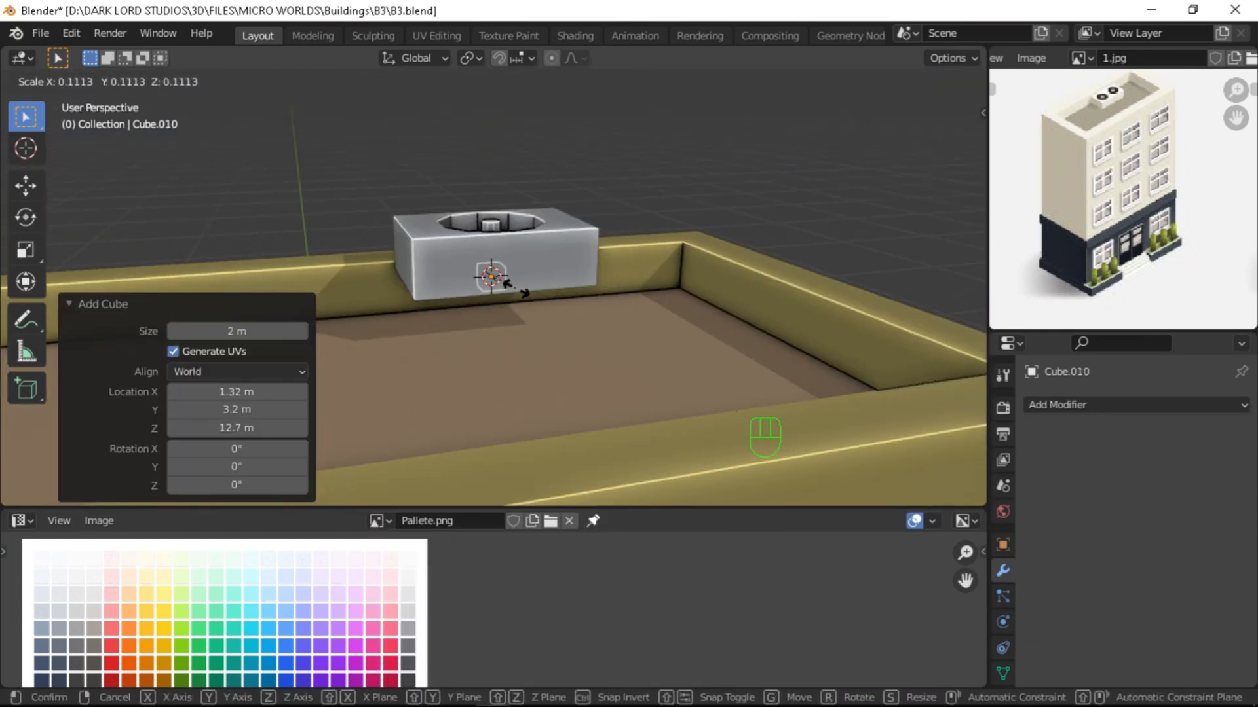
{"action": "left_click", "coordinate": [514, 288]}
Step: Scale the small cube to 0.497 along X and Y and move it about -0.714 m in X and 0.449 m in Y to the unit's corner
{"action": "key", "text": "KP_1"}
{"action": "key", "text": "alt+z"}
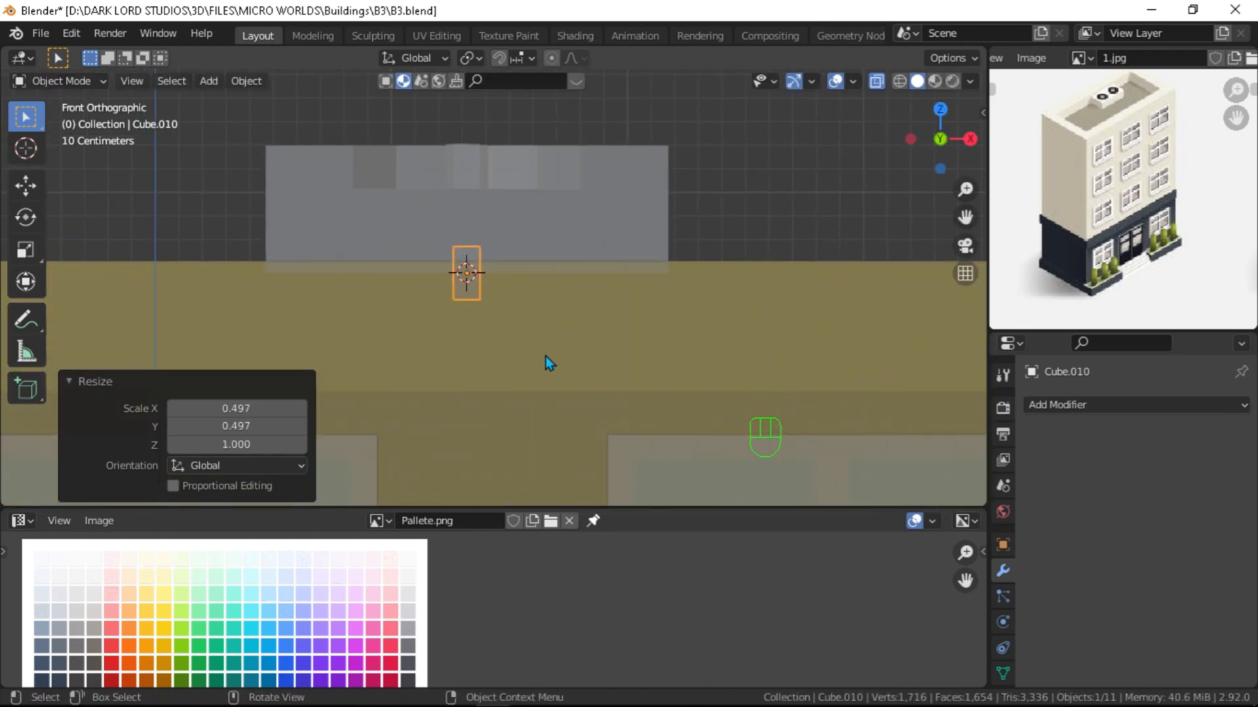
{"action": "key", "text": "KP_7"}
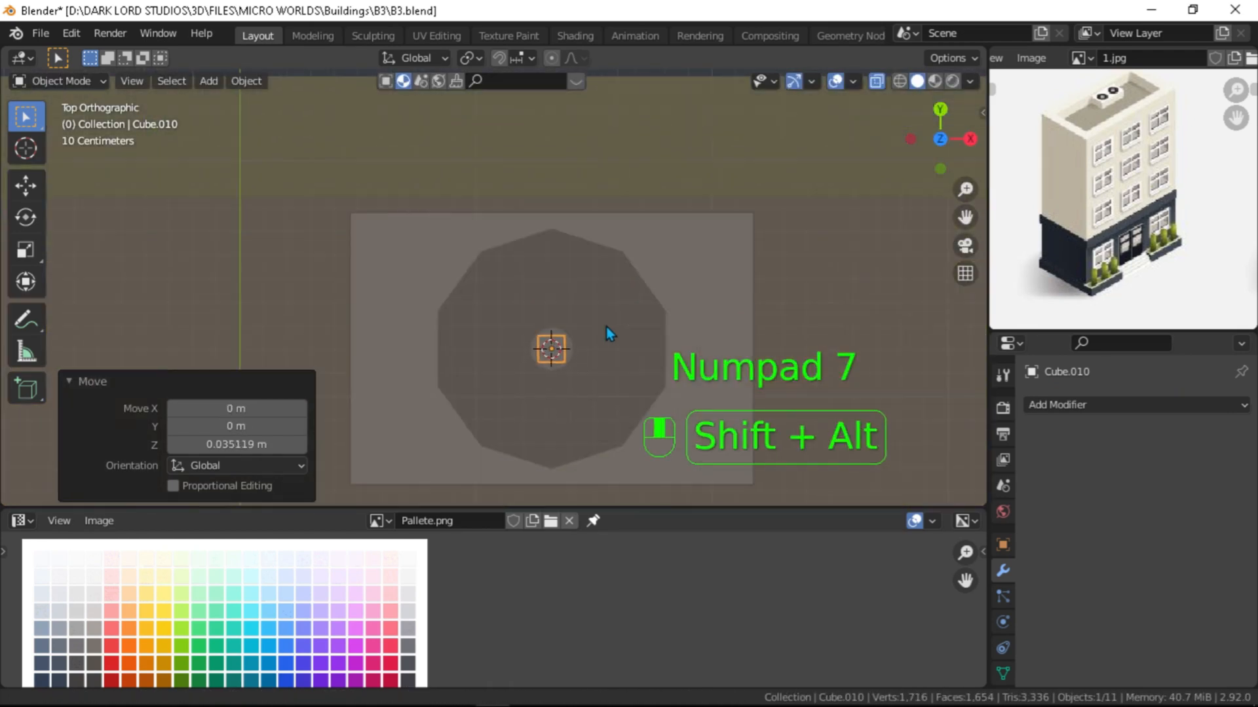
{"action": "key", "text": "g"}
{"action": "left_click", "coordinate": [1172, 405]}
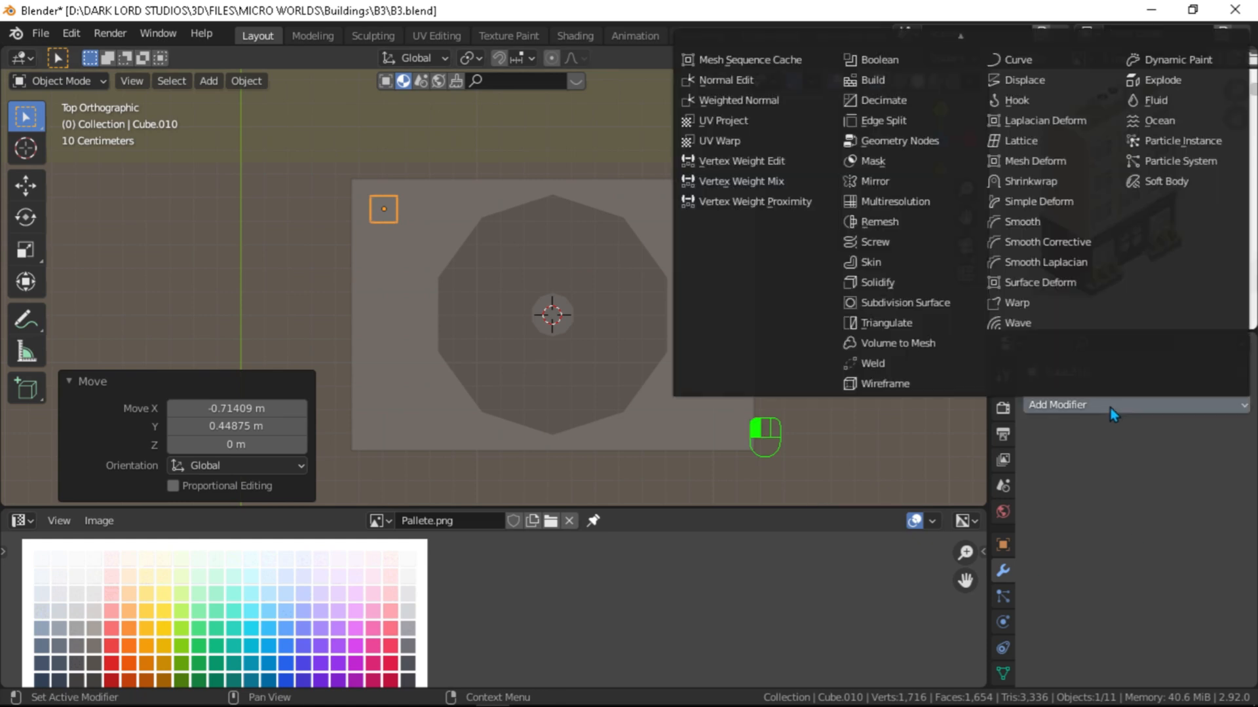
Step: Mirror the small foot across X and Y with the fan unit Cube.009 as mirror object and apply the modifier
{"action": "key", "text": "alt+z"}
{"action": "left_click", "coordinate": [1100, 405]}
{"action": "left_click", "coordinate": [913, 184]}
{"action": "left_click", "coordinate": [1168, 463]}
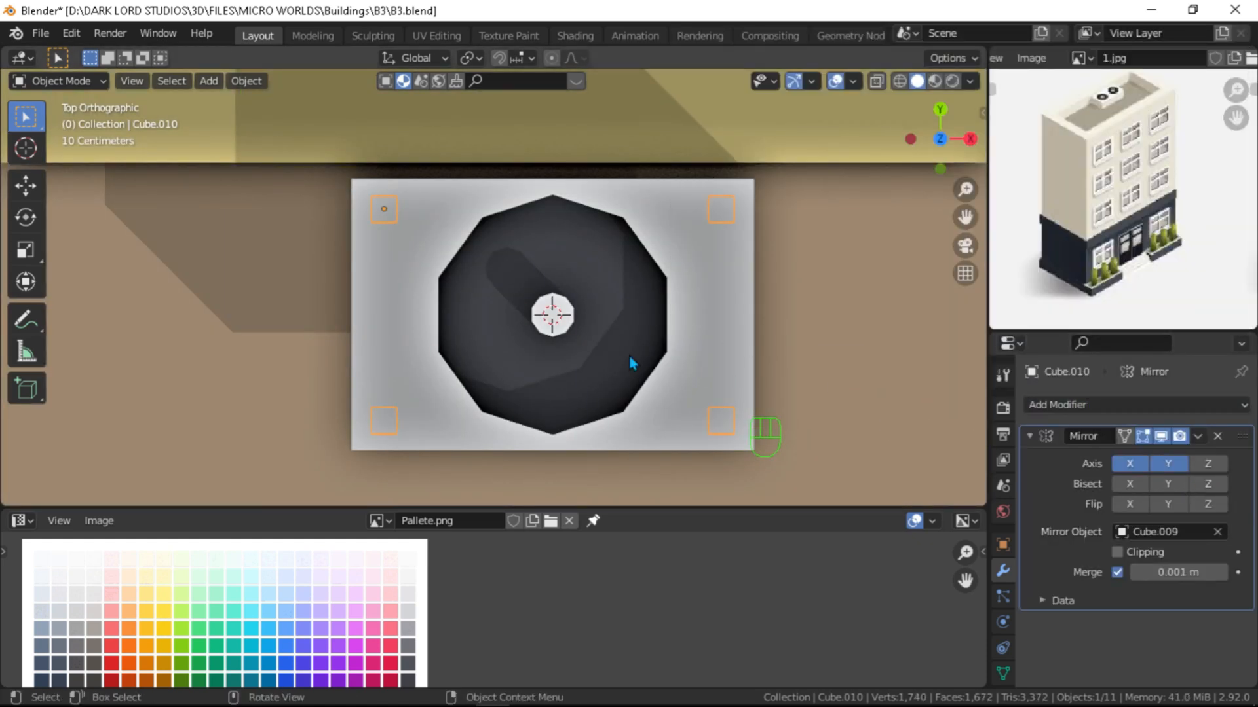
{"action": "left_click", "coordinate": [1198, 436]}
{"action": "left_click", "coordinate": [1156, 456]}
{"action": "left_click_drag", "start_coordinate": [766, 419], "coordinate": [668, 318], "text": "alt"}
{"action": "key", "text": "g"}
{"action": "left_click", "coordinate": [672, 211]}
Step: Raise the floor face of the fan unit's round recess about 0.11 m along Z
{"action": "left_click", "coordinate": [574, 277]}
{"action": "key", "text": "Tab"}
{"action": "left_click", "coordinate": [574, 274]}
{"action": "key", "text": "g"}
{"action": "key", "text": "z"}
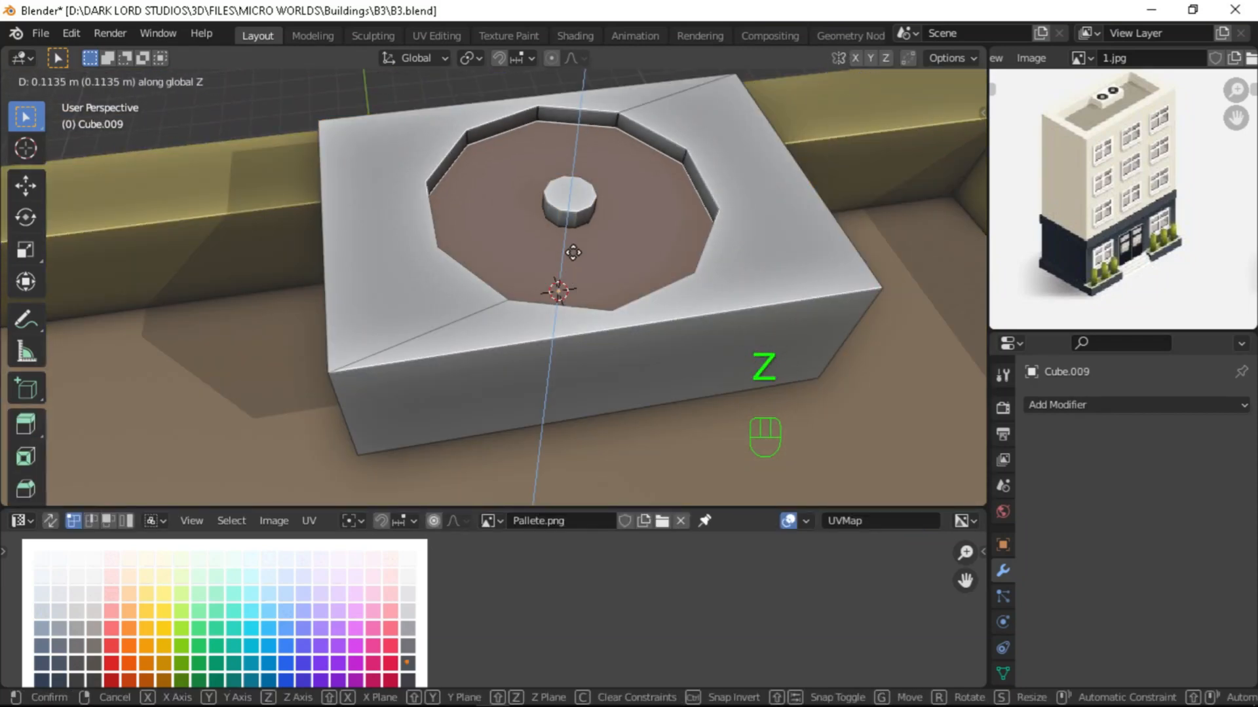
{"action": "left_click", "coordinate": [574, 253]}
Step: Join the fan unit and its four feet into one object
{"action": "key", "text": "Tab"}
{"action": "left_click_drag", "start_coordinate": [573, 253], "coordinate": [612, 186], "text": "alt"}
{"action": "key", "text": "ctrl+j"}
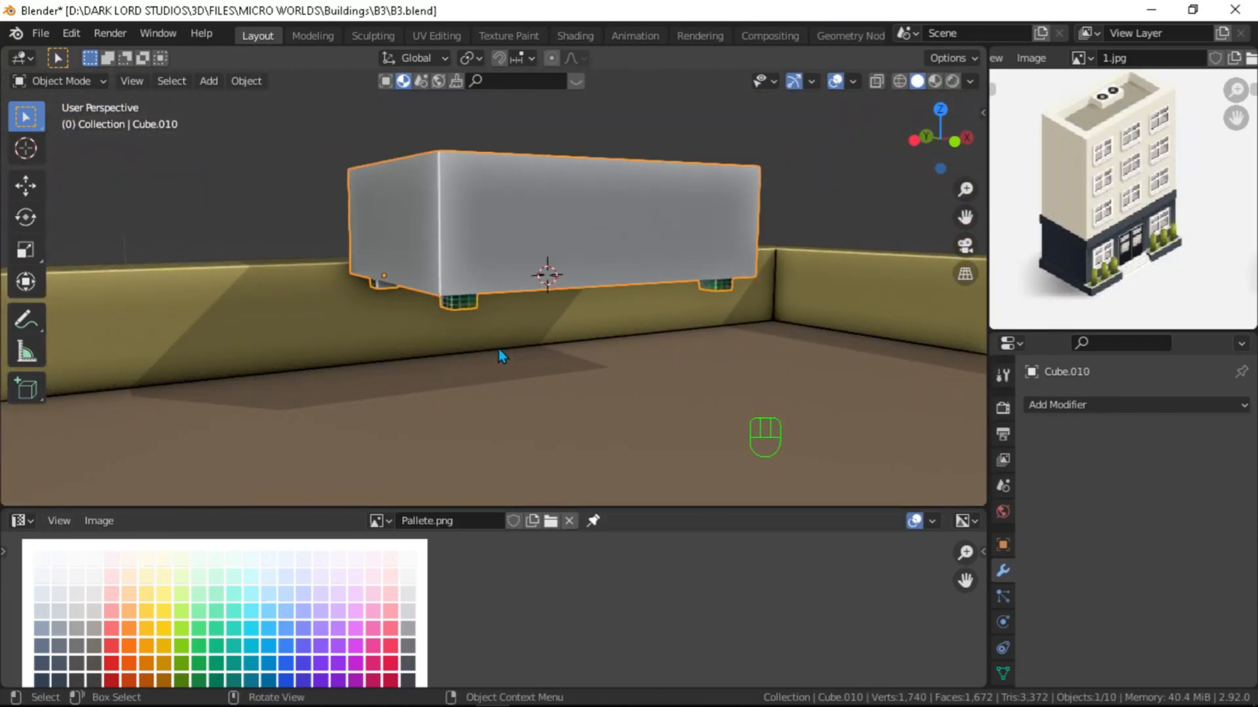
Step: Collapse the UVs of the feet to a point and place them on a grey palette swatch
{"action": "key", "text": "Tab"}
{"action": "left_click_drag", "start_coordinate": [514, 323], "coordinate": [519, 392], "text": "alt"}
{"action": "left_click", "coordinate": [541, 235], "text": "shift"}
{"action": "left_click_drag", "start_coordinate": [541, 235], "coordinate": [535, 164], "text": "alt"}
{"action": "key", "text": "a"}
{"action": "key", "text": "s"}
{"action": "key", "text": "0"}
{"action": "key", "text": "Return"}
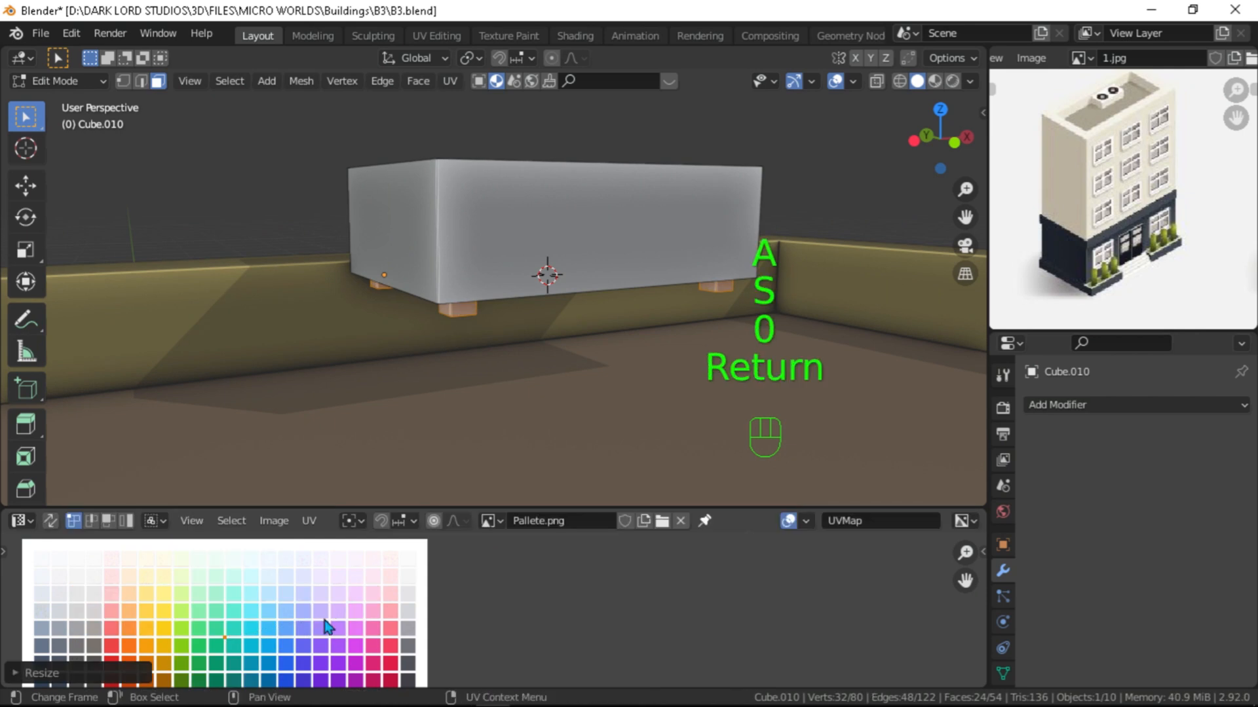
{"action": "left_click", "coordinate": [463, 652]}
Step: Lower the fan unit about 0.45 m along Z so its feet rest on the roof
{"action": "key", "text": "Tab"}
{"action": "scroll", "coordinate": [501, 375], "scroll_direction": "down", "scroll_amount": 3}
{"action": "left_click_drag", "start_coordinate": [501, 375], "coordinate": [502, 402], "text": "alt"}
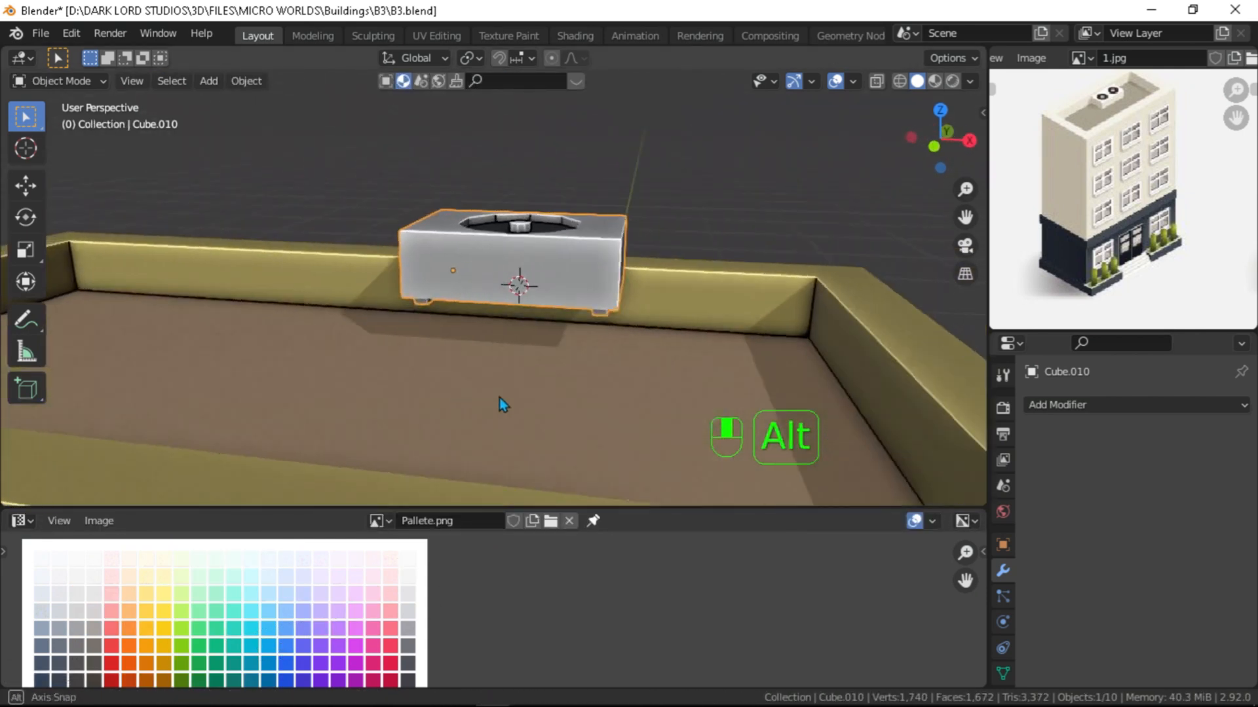
{"action": "scroll", "coordinate": [505, 396], "scroll_direction": "up", "scroll_amount": 3}
{"action": "key", "text": "g"}
{"action": "key", "text": "z"}
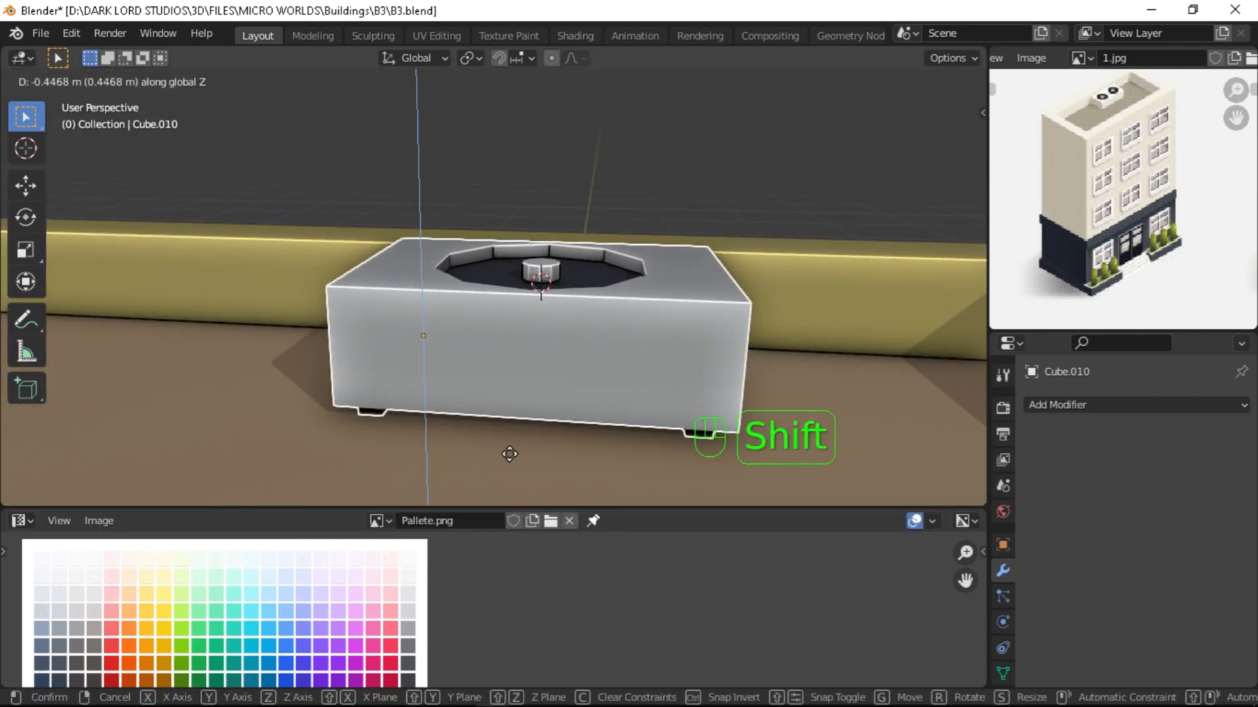
{"action": "left_click", "coordinate": [510, 454]}
Step: Duplicate the fan unit along X beside the original and adjust the spacing between the two along X
{"action": "scroll", "coordinate": [509, 454], "scroll_direction": "down", "scroll_amount": 3}
{"action": "left_click_drag", "start_coordinate": [510, 454], "coordinate": [534, 451], "text": "alt"}
{"action": "key", "text": "KP_7"}
{"action": "key", "text": "shift+d"}
{"action": "key", "text": "x"}
{"action": "left_click", "coordinate": [752, 352]}
{"action": "left_click", "coordinate": [561, 339]}
{"action": "key", "text": "g"}
{"action": "key", "text": "x"}
{"action": "left_click", "coordinate": [545, 342]}
Step: Select both fan units and shift them along Y and X to position the pair on the roof
{"action": "left_click_drag", "start_coordinate": [548, 343], "coordinate": [458, 314], "text": "alt"}
{"action": "left_click", "coordinate": [525, 380], "text": "shift"}
{"action": "key", "text": "g"}
{"action": "key", "text": "y"}
{"action": "left_click", "coordinate": [514, 380]}
{"action": "left_click_drag", "start_coordinate": [518, 386], "coordinate": [485, 313], "text": "alt"}
{"action": "key", "text": "KP_7"}
{"action": "key", "text": "g"}
{"action": "key", "text": "y"}
{"action": "key", "text": "x"}
{"action": "left_click", "coordinate": [607, 385]}
Step: Save the building file
{"action": "mouse_move", "coordinate": [484, 313]}
{"action": "left_mouse_down", "text": "alt+shift"}
{"action": "mouse_move", "coordinate": [467, 226]}
{"action": "mouse_move", "coordinate": [493, 312]}
{"action": "left_mouse_up", "text": "alt+shift"}
{"action": "left_click_drag", "start_coordinate": [492, 311], "coordinate": [480, 429], "text": "alt+shift"}
{"action": "scroll", "coordinate": [482, 423], "scroll_direction": "up", "scroll_amount": 2}
{"action": "key", "text": "ctrl+s"}
{"action": "left_click_drag", "start_coordinate": [478, 282], "coordinate": [488, 197], "text": "alt"}
{"action": "left_click_drag", "start_coordinate": [503, 313], "coordinate": [551, 485], "text": "alt"}
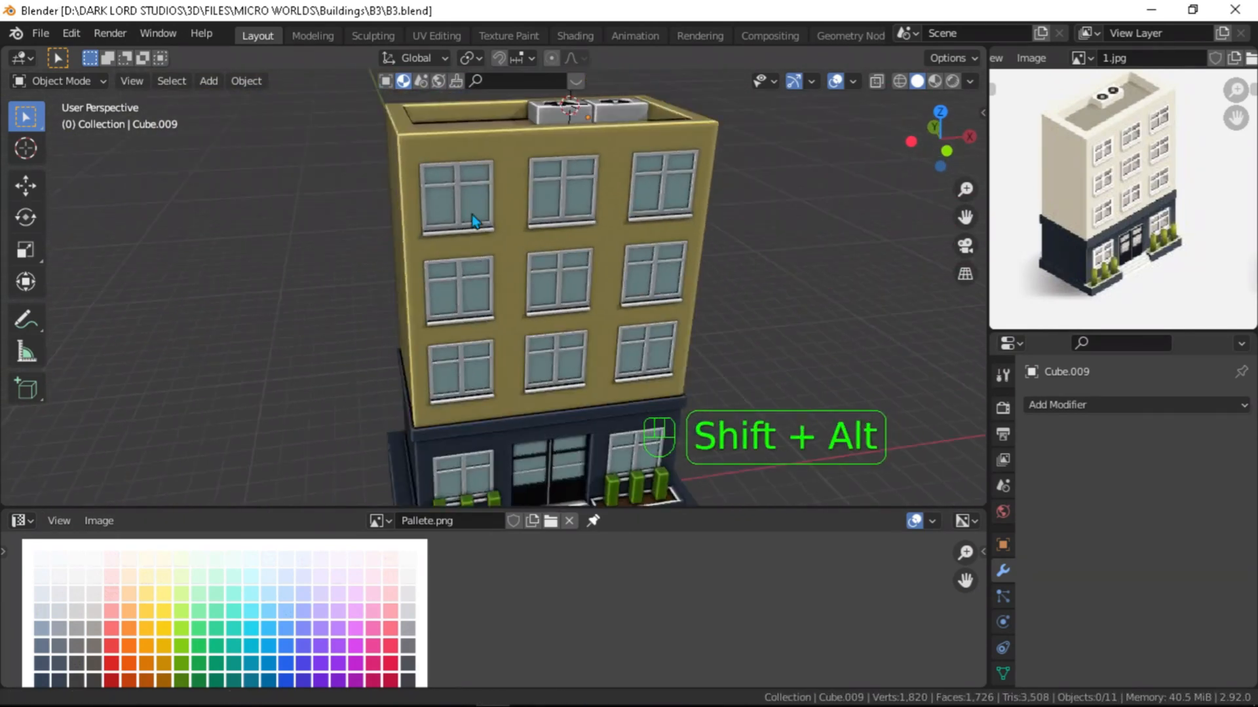
Step: Try a different palette colour on the building's upper walls and undo the change
{"action": "left_click_drag", "start_coordinate": [475, 221], "coordinate": [488, 261], "text": "alt"}
{"action": "left_click", "coordinate": [490, 260]}
{"action": "key", "text": "Tab"}
{"action": "left_click", "coordinate": [550, 584]}
{"action": "key", "text": "Tab"}
{"action": "left_click_drag", "start_coordinate": [528, 353], "coordinate": [551, 321], "text": "alt"}
{"action": "key", "text": "ctrl+z"}
{"action": "key", "text": "ctrl+z"}
{"action": "key", "text": "Tab"}
Step: Recolour the base block by moving its UVs onto a lighter slate-blue palette swatch
{"action": "left_click_drag", "start_coordinate": [551, 458], "coordinate": [503, 272], "text": "alt+shift"}
{"action": "left_click", "coordinate": [497, 389]}
{"action": "key", "text": "Tab"}
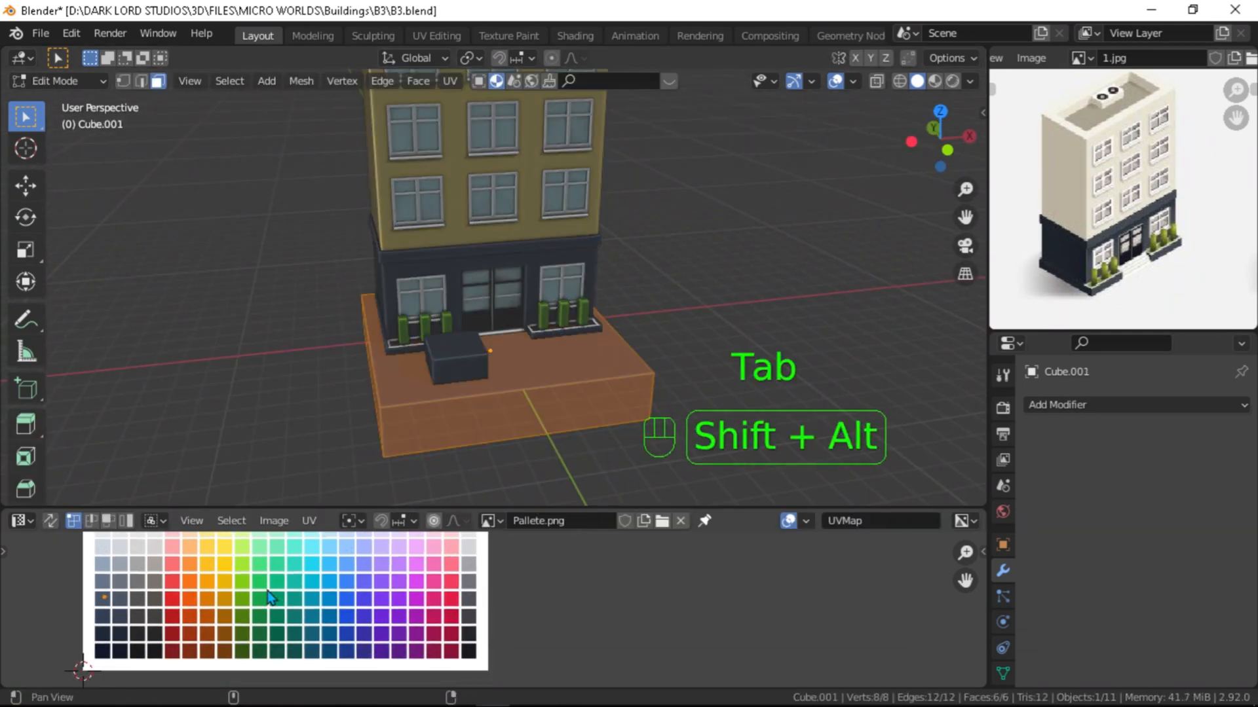
{"action": "left_click_drag", "start_coordinate": [449, 639], "coordinate": [594, 609], "text": "alt+shift"}
{"action": "key", "text": "g"}
{"action": "left_click", "coordinate": [287, 607]}
{"action": "key", "text": "Tab"}
{"action": "left_click_drag", "start_coordinate": [387, 406], "coordinate": [551, 354], "text": "alt"}
{"action": "key", "text": "Tab"}
{"action": "key", "text": "g"}
{"action": "left_click", "coordinate": [269, 596]}
{"action": "key", "text": "Tab"}
Step: Reset the 3D cursor to the world origin, duplicate the dark cube and snap the copy to the cursor
{"action": "left_click", "coordinate": [452, 354]}
{"action": "key", "text": "shift+s"}
{"action": "left_click", "coordinate": [406, 436]}
{"action": "key", "text": "shift+d"}
{"action": "right_click", "coordinate": [550, 348]}
{"action": "key", "text": "shift+s"}
{"action": "left_click", "coordinate": [530, 237]}
Step: Shape the copied cube into a thin strip, scaling Z to 0.104 and narrowing X, and delete the original dark cube
{"action": "left_click_drag", "start_coordinate": [525, 294], "coordinate": [645, 353], "text": "alt"}
{"action": "scroll", "coordinate": [536, 353], "scroll_direction": "down", "scroll_amount": 4}
{"action": "scroll", "coordinate": [532, 339], "scroll_direction": "up", "scroll_amount": 2}
{"action": "scroll", "coordinate": [532, 339], "scroll_direction": "up", "scroll_amount": 4}
{"action": "key", "text": "s"}
{"action": "key", "text": "x"}
{"action": "left_click", "coordinate": [561, 338]}
{"action": "key", "text": "s"}
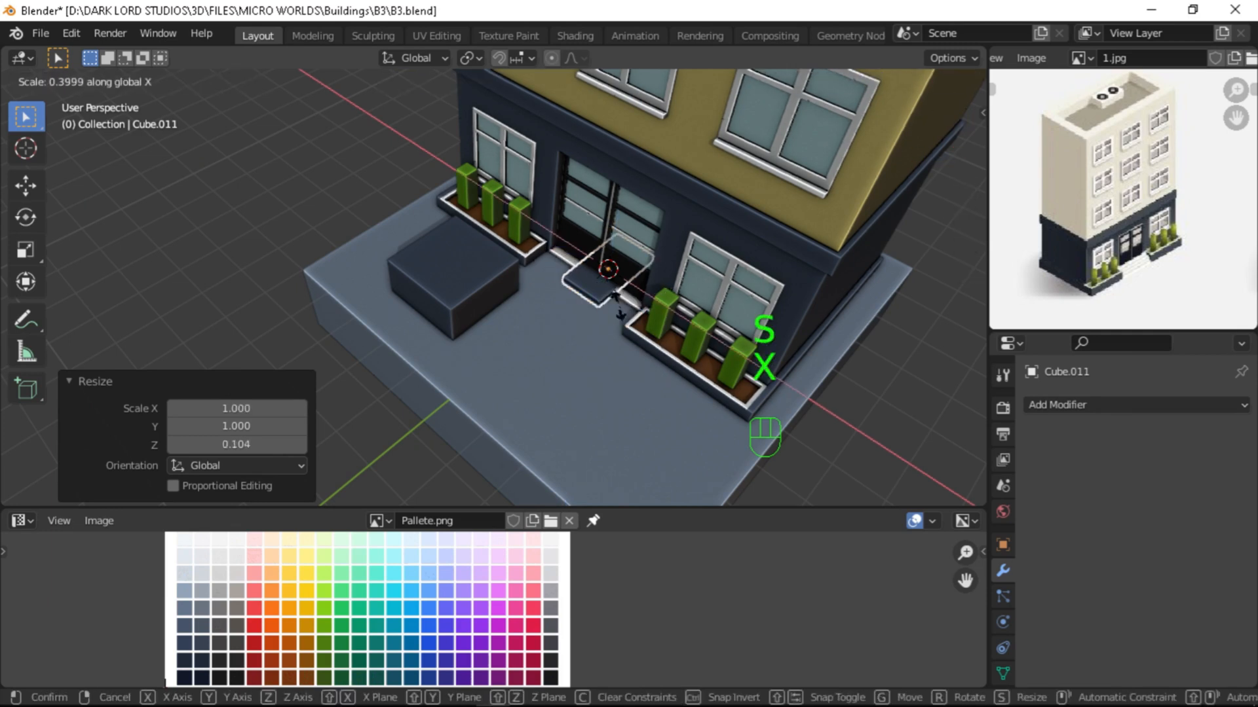
{"action": "left_click", "coordinate": [537, 368]}
{"action": "left_click_drag", "start_coordinate": [538, 368], "coordinate": [428, 368], "text": "alt"}
{"action": "left_click", "coordinate": [393, 364]}
{"action": "key", "text": "Delete"}
Step: Add a centred lengthwise loop cut to the base block and bevel it to about the door's width for a walkway
{"action": "left_click", "coordinate": [557, 391]}
{"action": "key", "text": "Tab"}
{"action": "left_click_drag", "start_coordinate": [556, 391], "coordinate": [592, 402], "text": "alt"}
{"action": "key", "text": "ctrl+r"}
{"action": "left_click", "coordinate": [454, 423]}
{"action": "key", "text": "ctrl+b"}
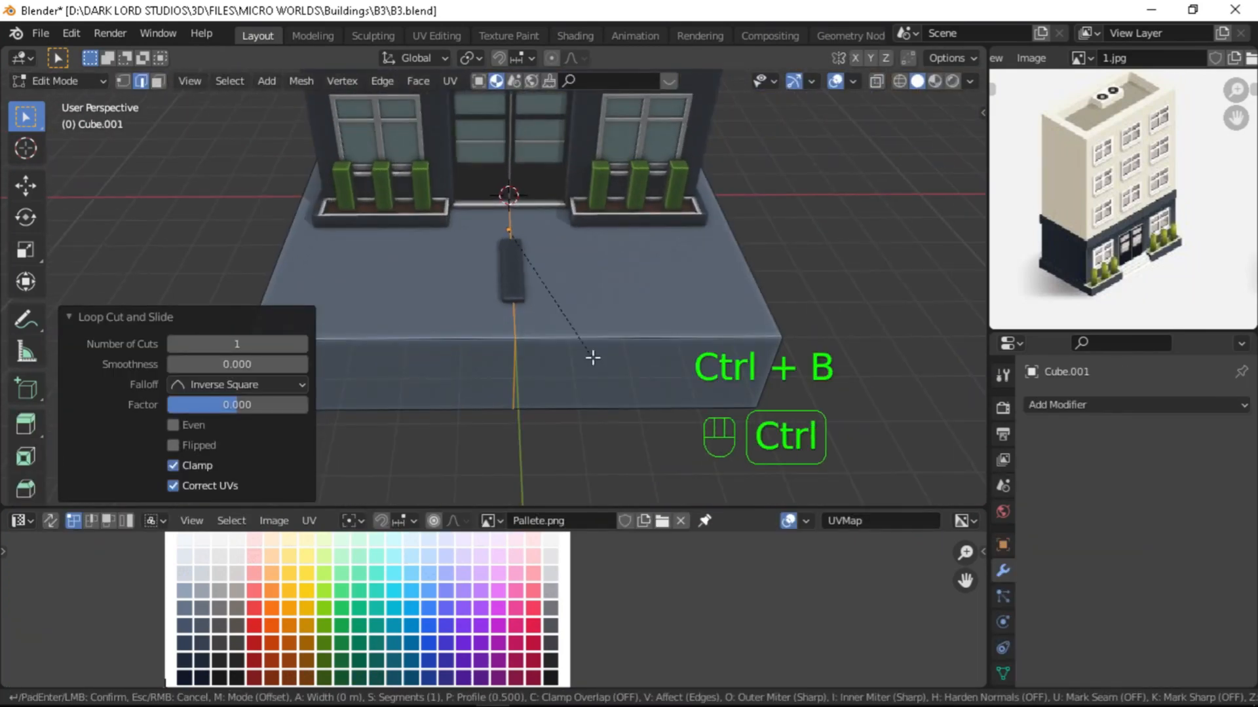
{"action": "left_click", "coordinate": [661, 426]}
Step: Add a loop cut across the base block and slide it to the doorstep
{"action": "left_click_drag", "start_coordinate": [661, 425], "coordinate": [321, 303], "text": "alt"}
{"action": "key", "text": "ctrl+r"}
{"action": "left_click", "coordinate": [533, 299]}
{"action": "left_click", "coordinate": [501, 301]}
Step: Sink the walkway face in front of the door by about 0.047 m with Extrude Manifold
{"action": "left_click_drag", "start_coordinate": [502, 302], "coordinate": [544, 331], "text": "alt"}
{"action": "key", "text": "3"}
{"action": "left_click", "coordinate": [556, 334]}
{"action": "left_click_drag", "start_coordinate": [25, 424], "coordinate": [91, 469]}
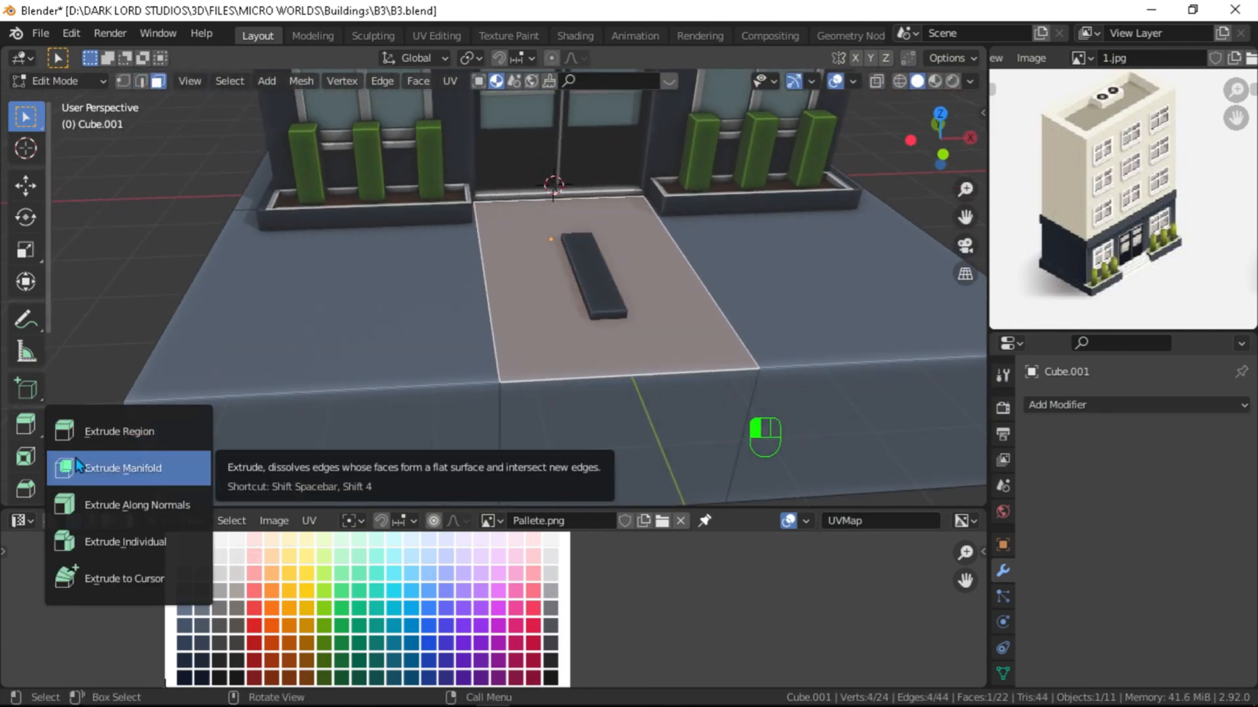
{"action": "left_click_drag", "start_coordinate": [595, 184], "coordinate": [592, 190]}
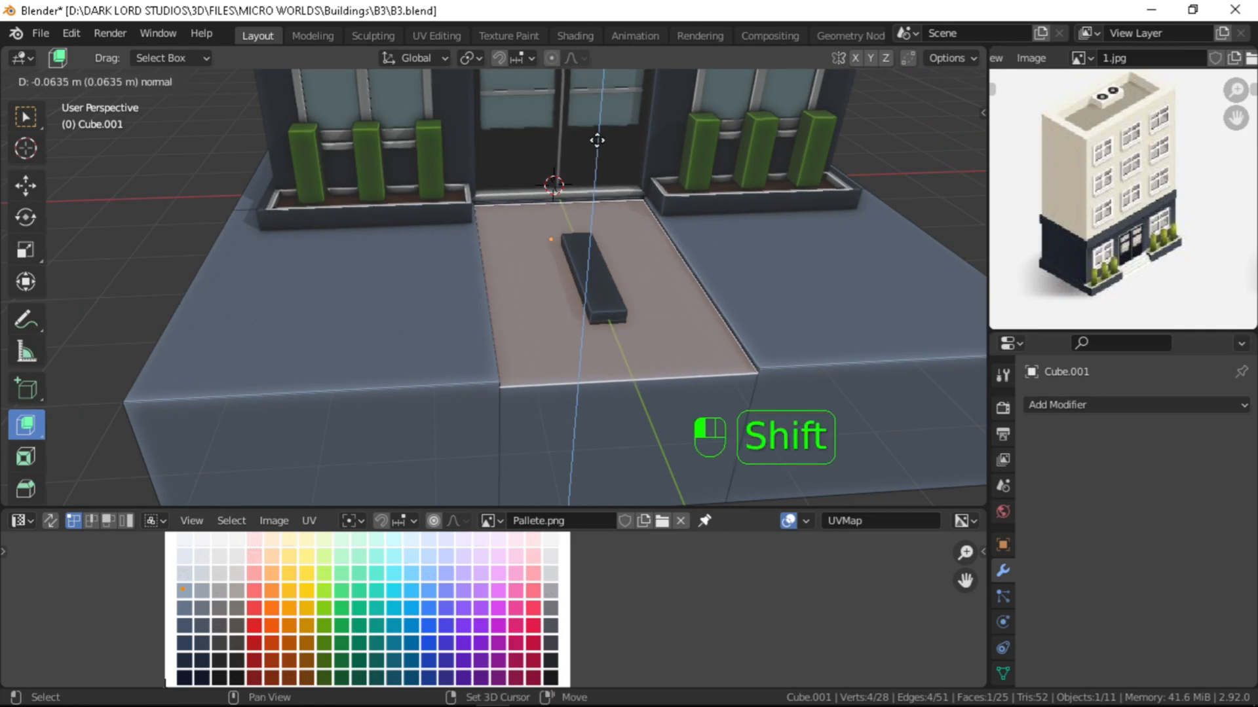
{"action": "left_click_drag", "start_coordinate": [598, 130], "coordinate": [598, 130], "text": "shift"}
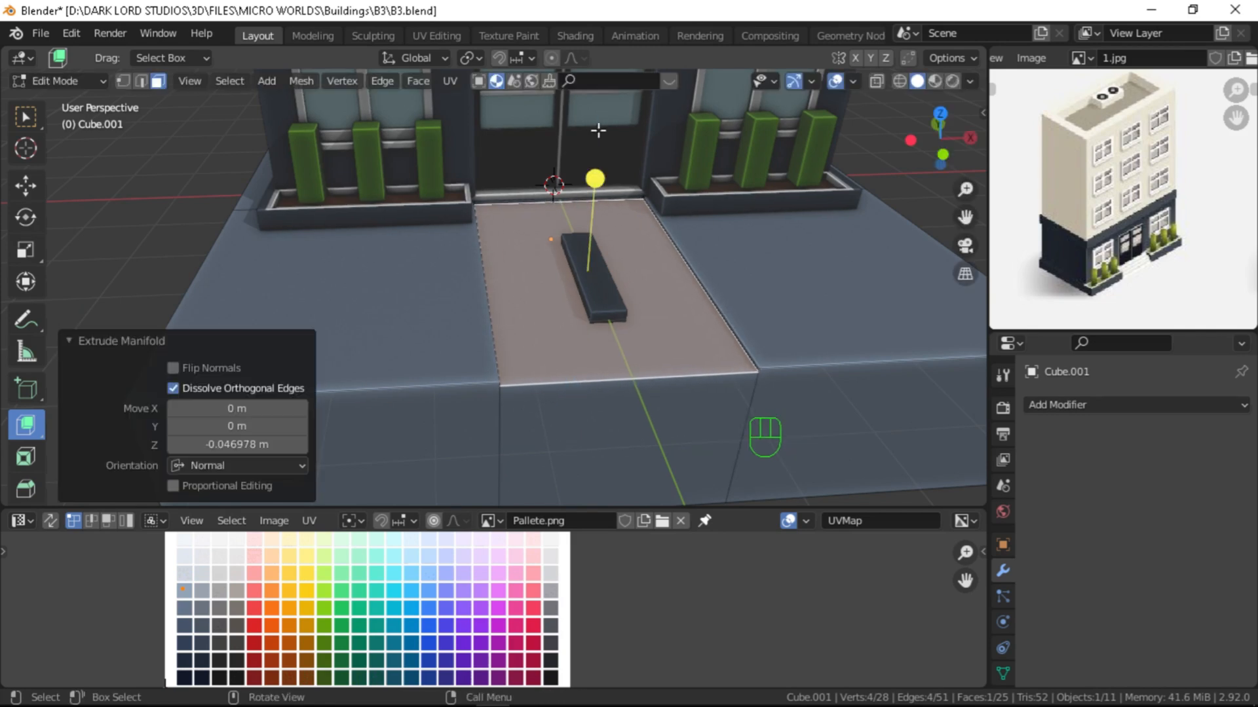
{"action": "left_click_drag", "start_coordinate": [311, 303], "coordinate": [590, 410], "text": "alt"}
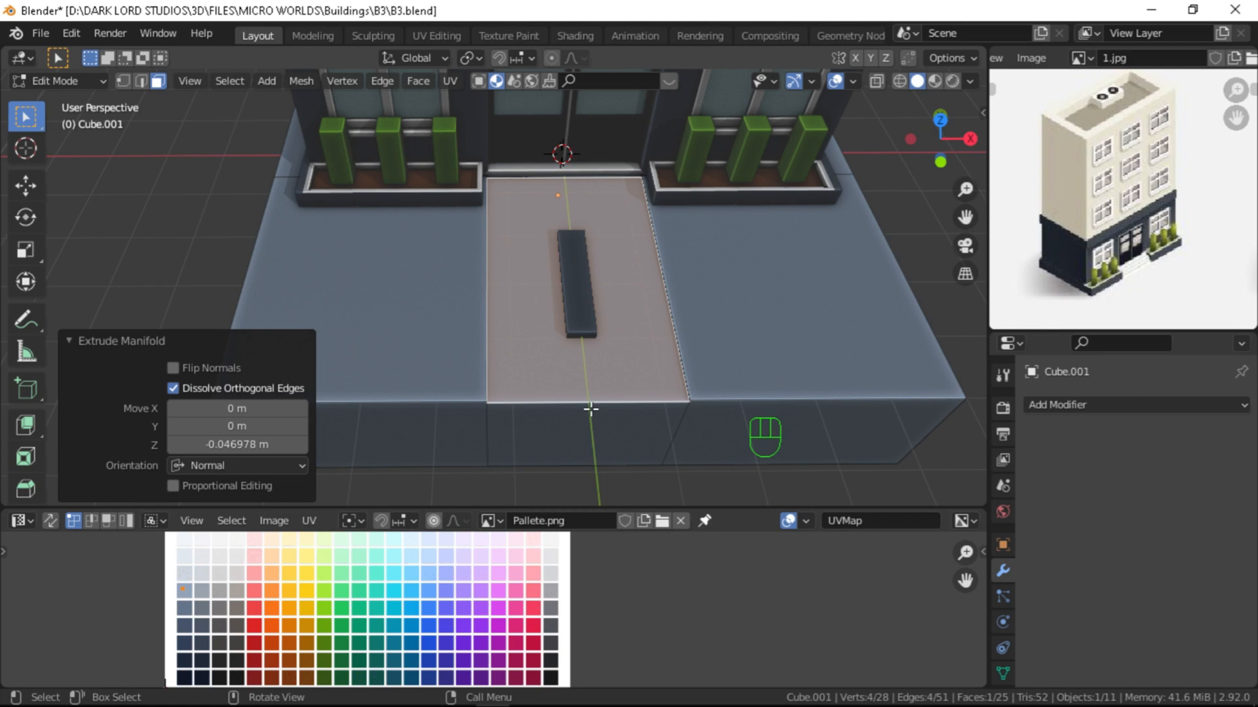
Step: Recolour the sunken walkway face with a dark palette swatch
{"action": "key", "text": "g"}
{"action": "left_click", "coordinate": [291, 663]}
{"action": "key", "text": "Tab"}
Step: Add an X-axis Mirror modifier to the thin strip, using the base block Cube.001 as mirror object
{"action": "left_click_drag", "start_coordinate": [458, 383], "coordinate": [645, 319], "text": "alt"}
{"action": "left_click", "coordinate": [582, 326]}
{"action": "left_click", "coordinate": [1098, 406]}
{"action": "left_click", "coordinate": [871, 220]}
{"action": "left_click", "coordinate": [737, 352]}
Step: Move the mirrored strip about -1.65 m along X so the pair flanks the walkway
{"action": "left_click_drag", "start_coordinate": [738, 352], "coordinate": [726, 395], "text": "alt"}
{"action": "key", "text": "KP_7"}
{"action": "key", "text": "g"}
{"action": "key", "text": "x"}
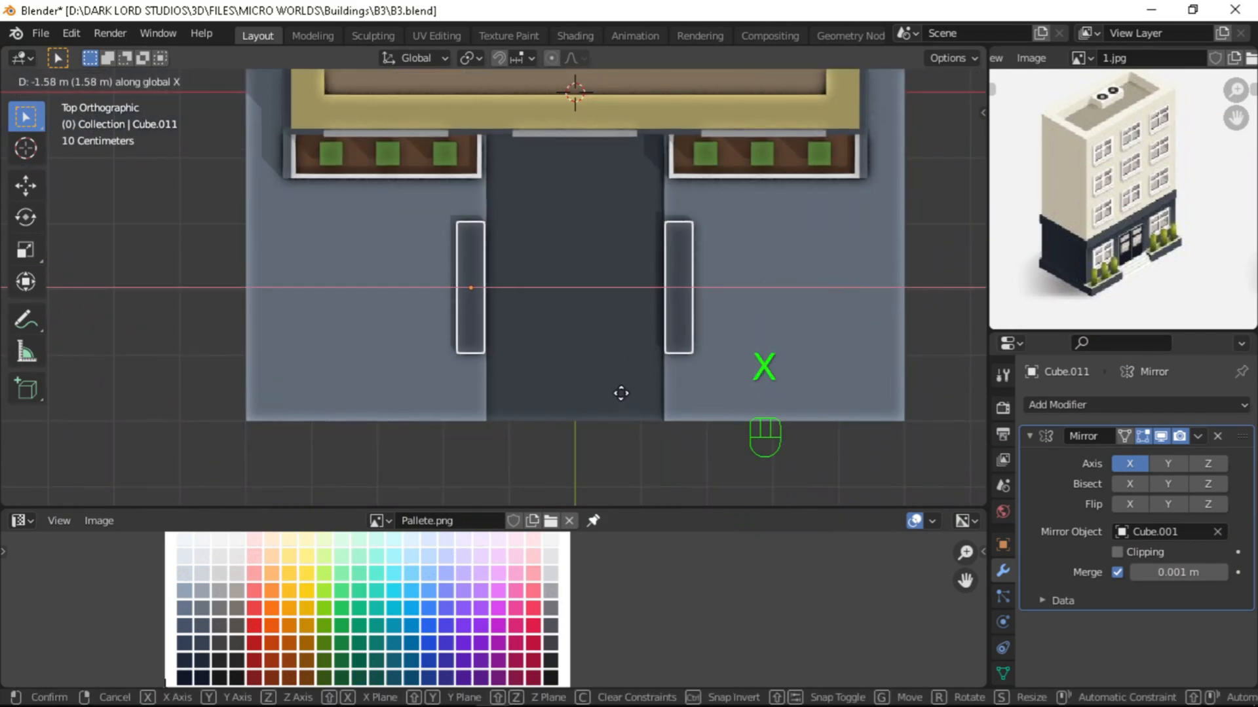
{"action": "left_click", "coordinate": [618, 404]}
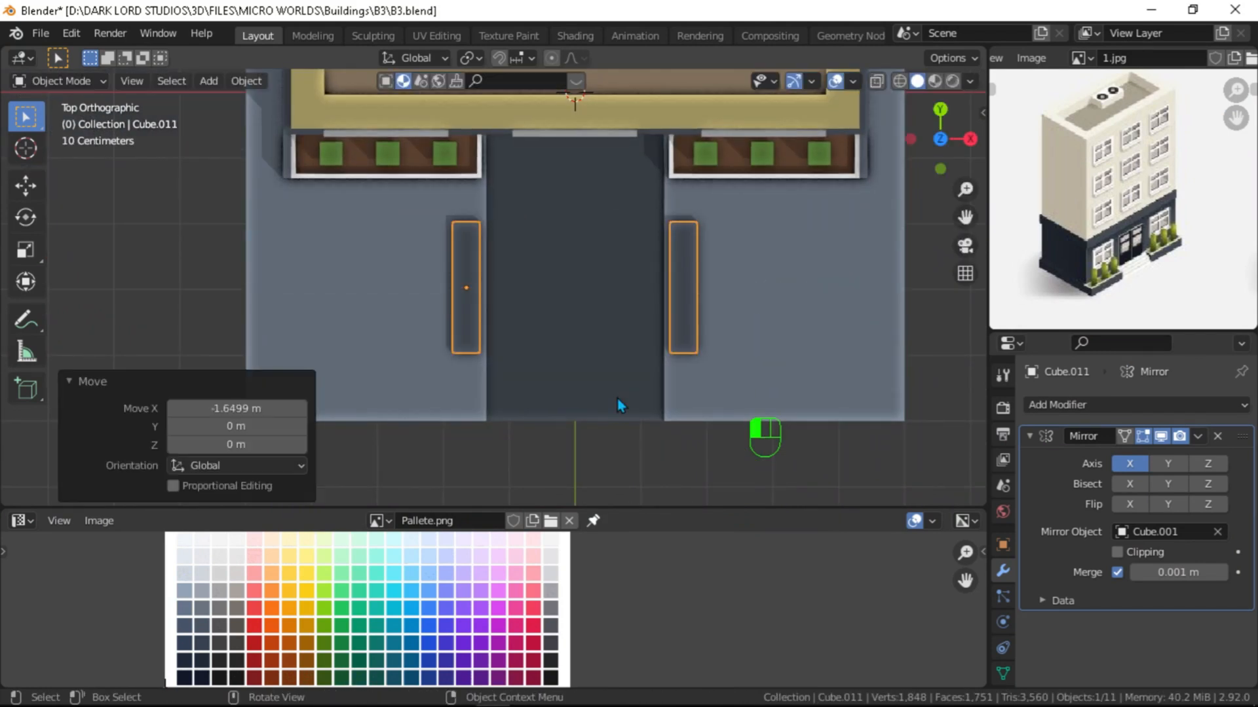
Step: Shift the mirrored strip's end face along Y and extrude it a short distance to form a corner section
{"action": "left_click", "coordinate": [513, 343]}
{"action": "left_click_drag", "start_coordinate": [513, 343], "coordinate": [427, 346], "text": "alt"}
{"action": "key", "text": "Tab"}
{"action": "key", "text": "g"}
{"action": "key", "text": "y"}
{"action": "left_click", "coordinate": [482, 351]}
{"action": "key", "text": "e"}
{"action": "left_click", "coordinate": [429, 354]}
Step: Extrude the corner section's outer side face away from the walkway to make the borders L-shaped
{"action": "left_click", "coordinate": [438, 342]}
{"action": "scroll", "coordinate": [445, 357], "scroll_direction": "down", "scroll_amount": 3}
{"action": "key", "text": "e"}
{"action": "left_click", "coordinate": [306, 363]}
{"action": "key", "text": "Tab"}
Step: Add loop cuts along the walkway's centre and both sides and bevel them into three narrow strips
{"action": "scroll", "coordinate": [341, 364], "scroll_direction": "down", "scroll_amount": 3}
{"action": "scroll", "coordinate": [437, 372], "scroll_direction": "up", "scroll_amount": 3}
{"action": "left_click", "coordinate": [400, 357]}
{"action": "key", "text": "Tab"}
{"action": "left_click", "coordinate": [397, 359]}
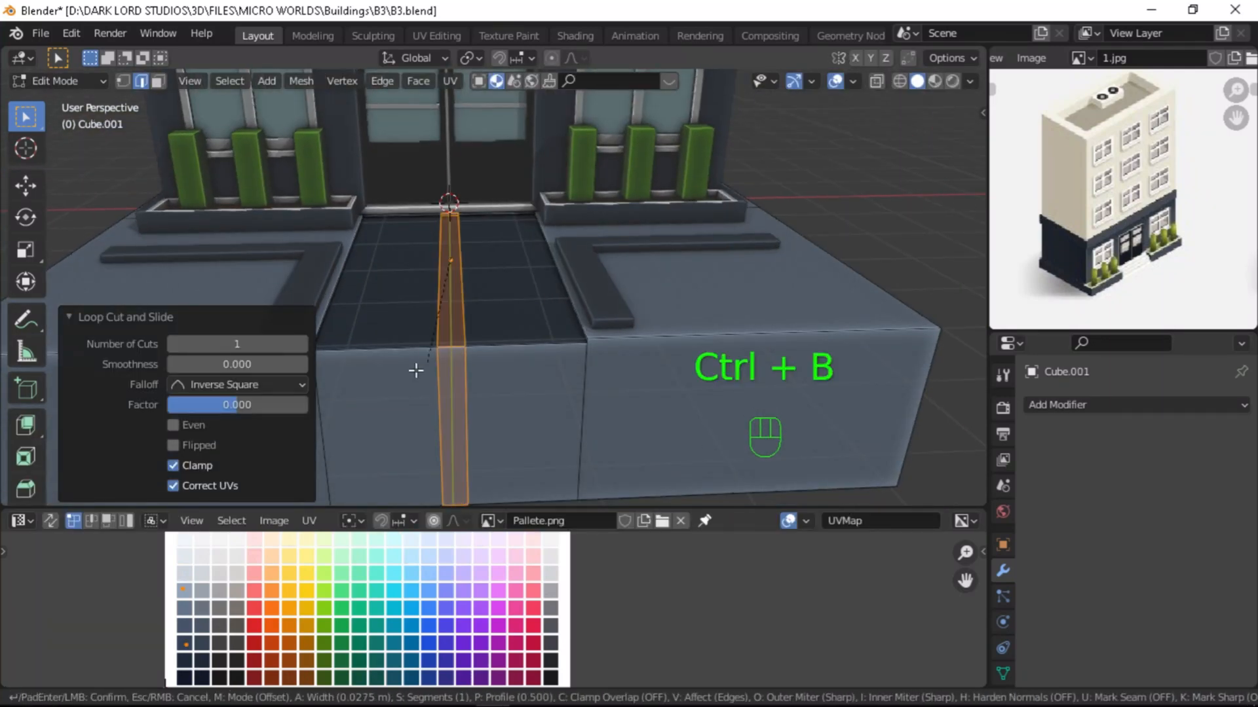
{"action": "left_click", "coordinate": [388, 382]}
{"action": "key", "text": "ctrl+r"}
{"action": "double_click", "coordinate": [387, 379]}
{"action": "left_click", "coordinate": [333, 333]}
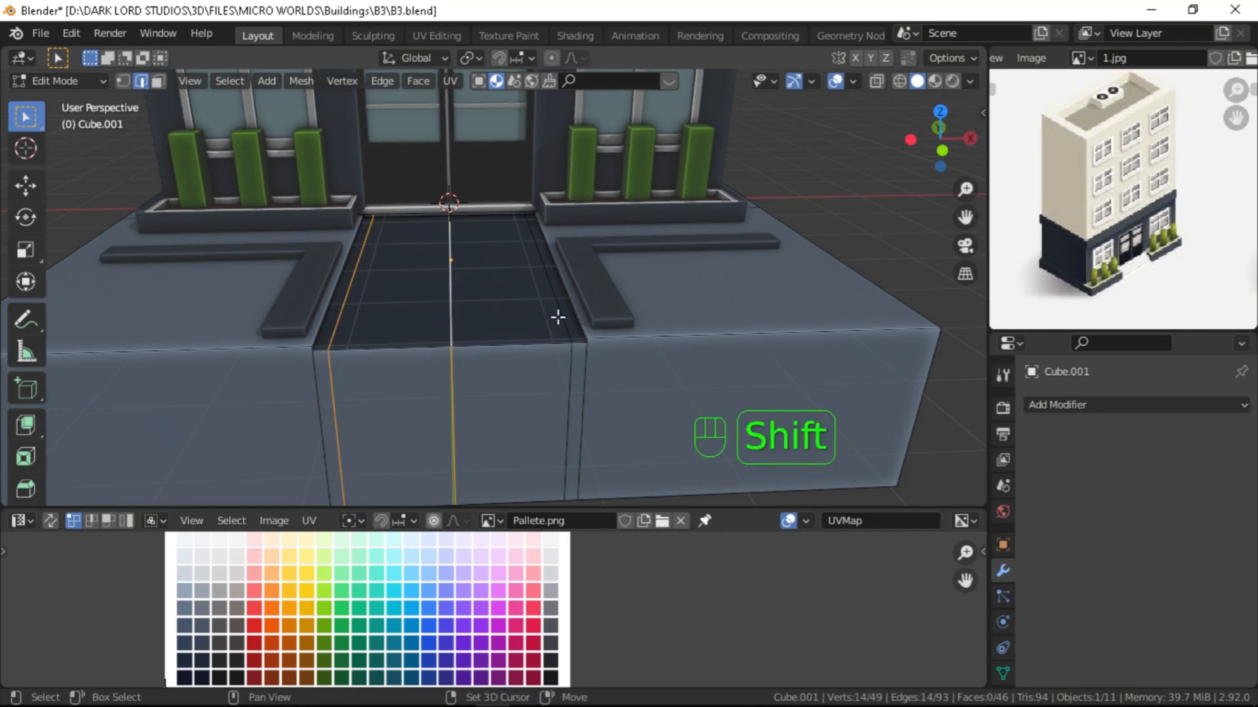
{"action": "left_click", "coordinate": [526, 364]}
Step: Recolour the three narrow walkway strips with a white palette swatch
{"action": "middle_click_drag", "start_coordinate": [526, 364], "coordinate": [551, 371]}
{"action": "scroll", "coordinate": [459, 331], "scroll_direction": "up", "scroll_amount": 1}
{"action": "key", "text": "3"}
{"action": "left_click", "coordinate": [405, 330]}
{"action": "key", "text": "g"}
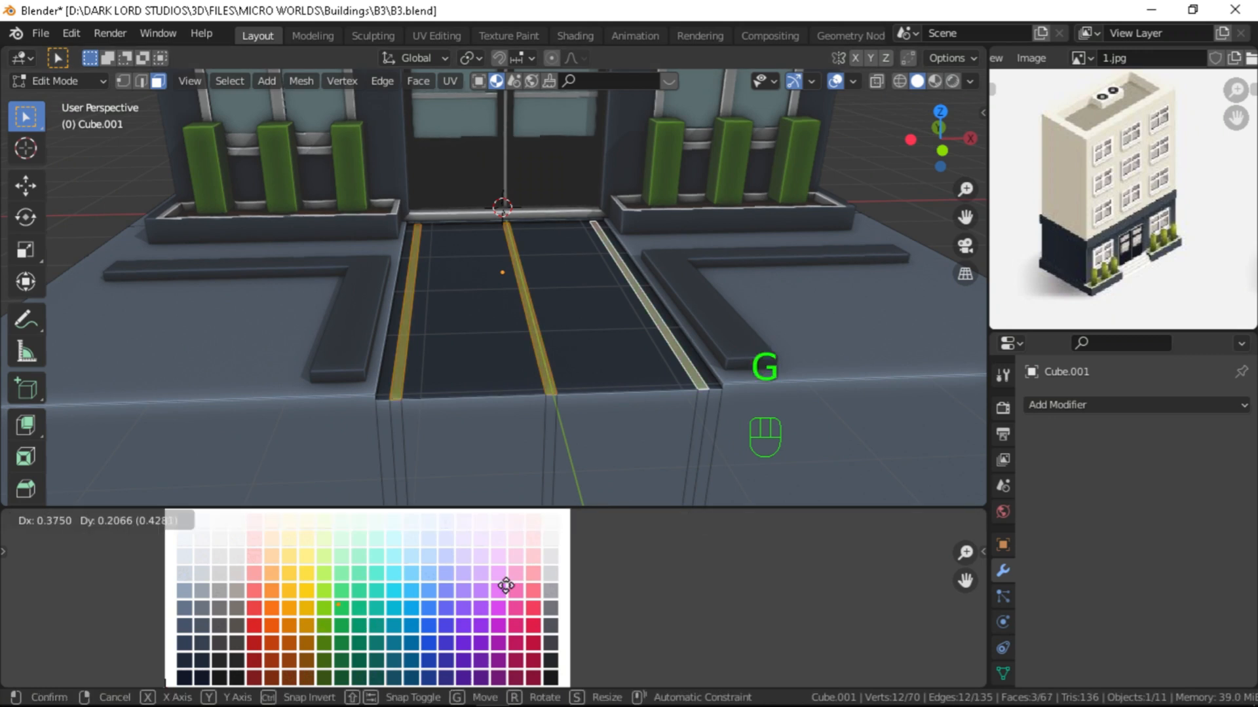
{"action": "left_click", "coordinate": [680, 525]}
{"action": "key", "text": "Tab"}
{"action": "scroll", "coordinate": [575, 379], "scroll_direction": "down", "scroll_amount": 3}
{"action": "mouse_move", "coordinate": [575, 379]}
{"action": "left_mouse_down", "text": "alt"}
{"action": "mouse_move", "coordinate": [603, 423]}
{"action": "mouse_move", "coordinate": [545, 406]}
{"action": "mouse_move", "coordinate": [603, 381]}
{"action": "mouse_move", "coordinate": [574, 384]}
{"action": "left_mouse_up", "text": "alt"}
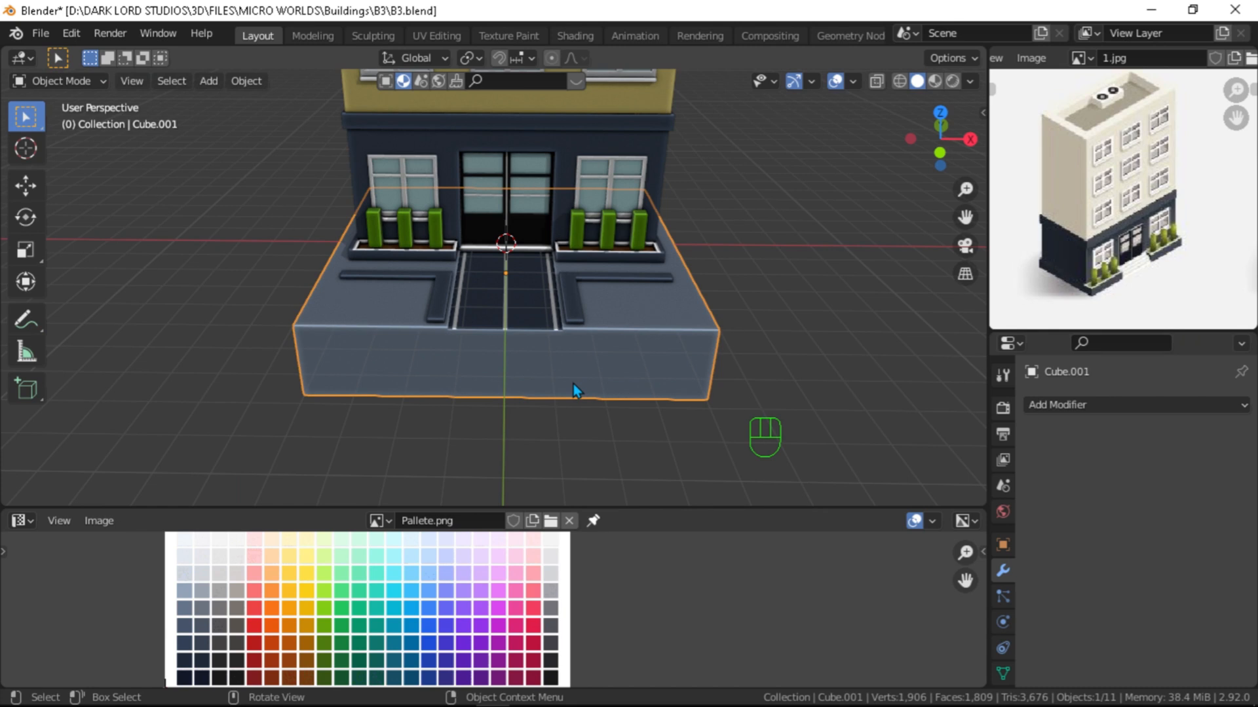
Step: Snap the 3D cursor to the L-shaped border beside the walkway
{"action": "left_click_drag", "start_coordinate": [574, 388], "coordinate": [593, 379], "text": "alt"}
{"action": "scroll", "coordinate": [449, 365], "scroll_direction": "up", "scroll_amount": 3}
{"action": "left_click", "coordinate": [449, 365]}
{"action": "key", "text": "shift+s"}
{"action": "left_click", "coordinate": [462, 495]}
{"action": "left_click_drag", "start_coordinate": [446, 419], "coordinate": [344, 416], "text": "alt"}
{"action": "left_click_drag", "start_coordinate": [426, 427], "coordinate": [508, 406], "text": "alt"}
Step: Recolour the walkway's centre strip with the dark walkway swatch, keeping only the side strips white
{"action": "left_click", "coordinate": [510, 364]}
{"action": "key", "text": "Tab"}
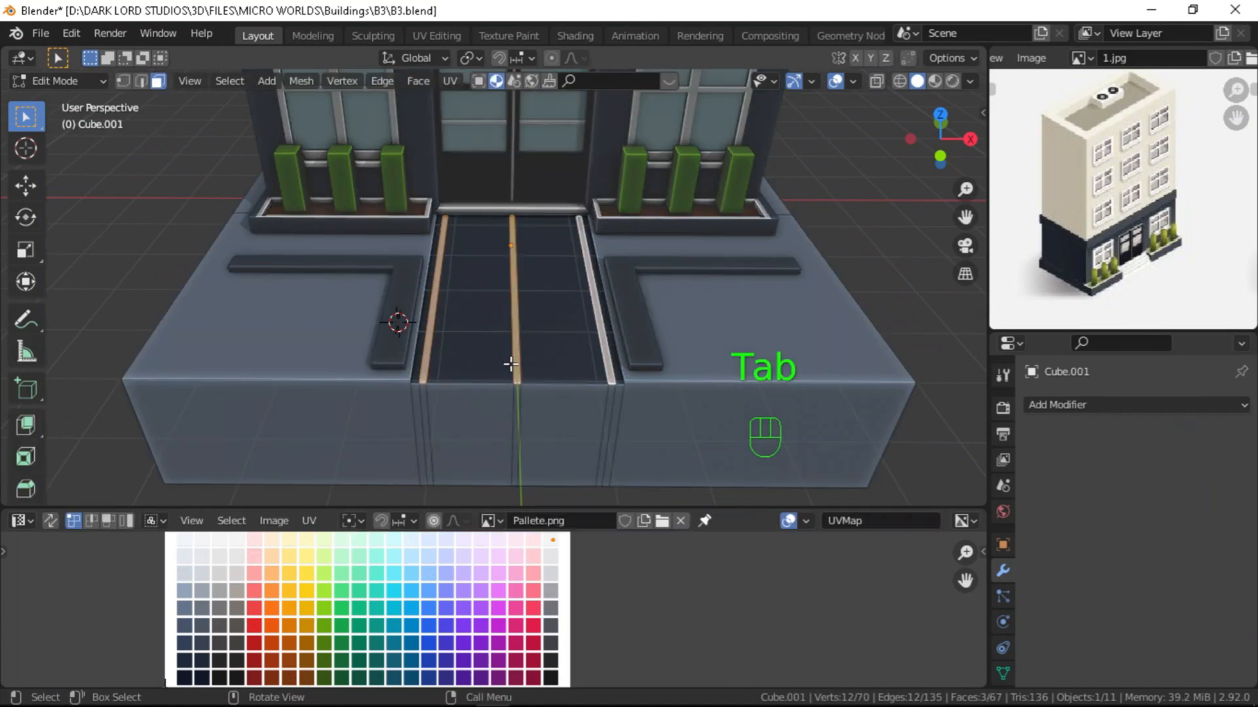
{"action": "key", "text": "g"}
{"action": "left_click", "coordinate": [186, 524]}
{"action": "key", "text": "Tab"}
{"action": "scroll", "coordinate": [167, 292], "scroll_direction": "down", "scroll_amount": 2}
{"action": "left_click", "coordinate": [167, 293]}
{"action": "scroll", "coordinate": [166, 293], "scroll_direction": "up", "scroll_amount": 2}
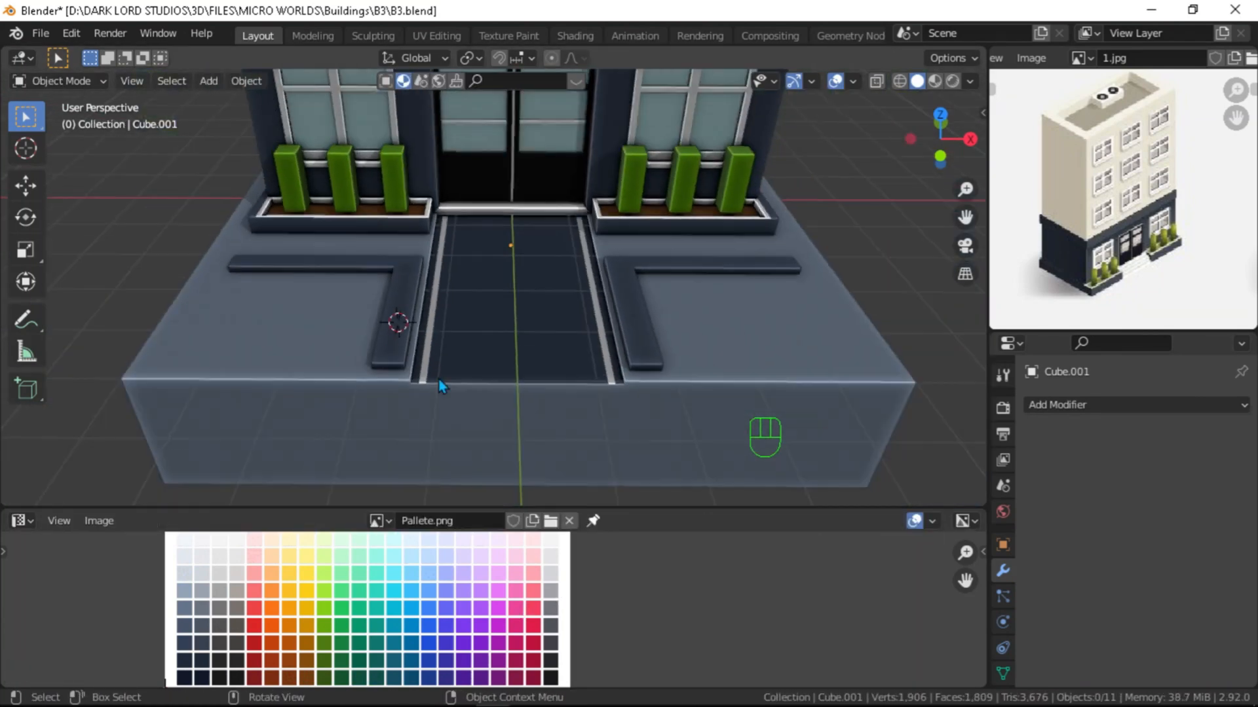
Step: Add a cylinder with 5 vertices at the 3D cursor on the L-shaped border
{"action": "scroll", "coordinate": [439, 380], "scroll_direction": "down", "scroll_amount": 7}
{"action": "left_click_drag", "start_coordinate": [404, 439], "coordinate": [458, 429], "text": "alt"}
{"action": "scroll", "coordinate": [458, 429], "scroll_direction": "up", "scroll_amount": 3}
{"action": "left_click_drag", "start_coordinate": [458, 430], "coordinate": [364, 362], "text": "alt+shift"}
{"action": "scroll", "coordinate": [444, 368], "scroll_direction": "up", "scroll_amount": 4}
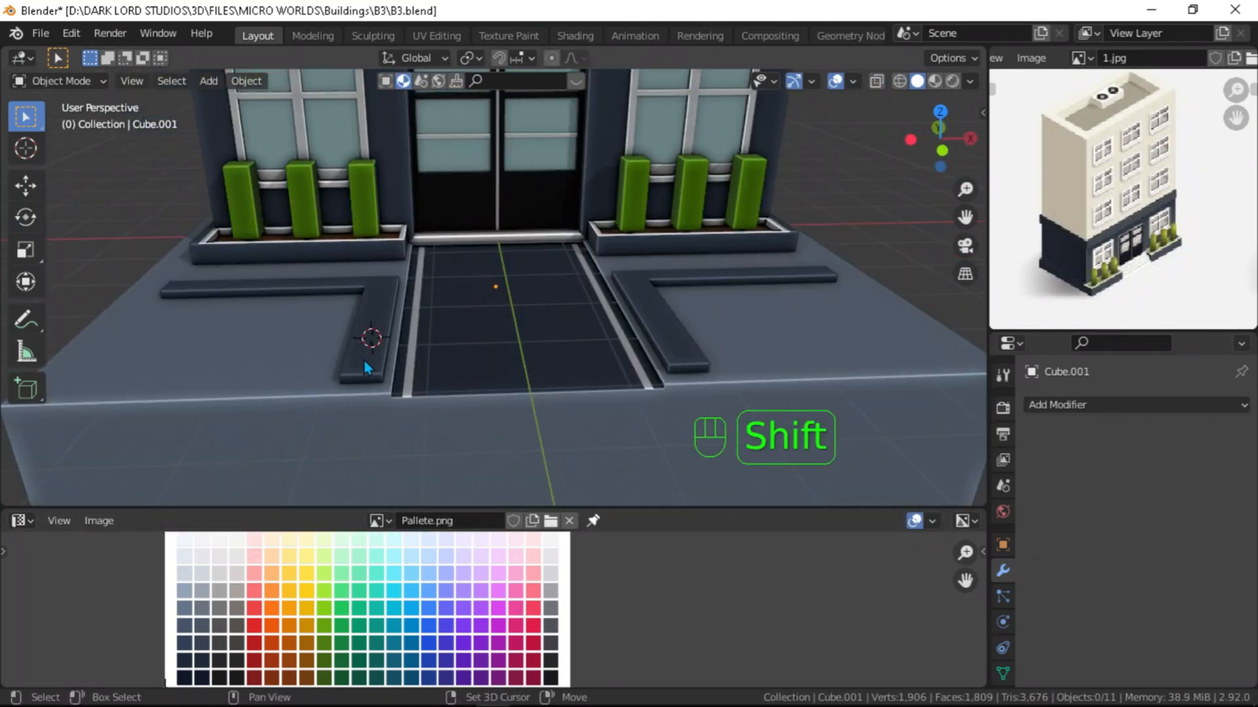
{"action": "key", "text": "shift+a"}
{"action": "mouse_move", "coordinate": [373, 293]}
{"action": "left_click", "coordinate": [449, 385]}
{"action": "left_click", "coordinate": [242, 276]}
{"action": "type", "text": "5"}
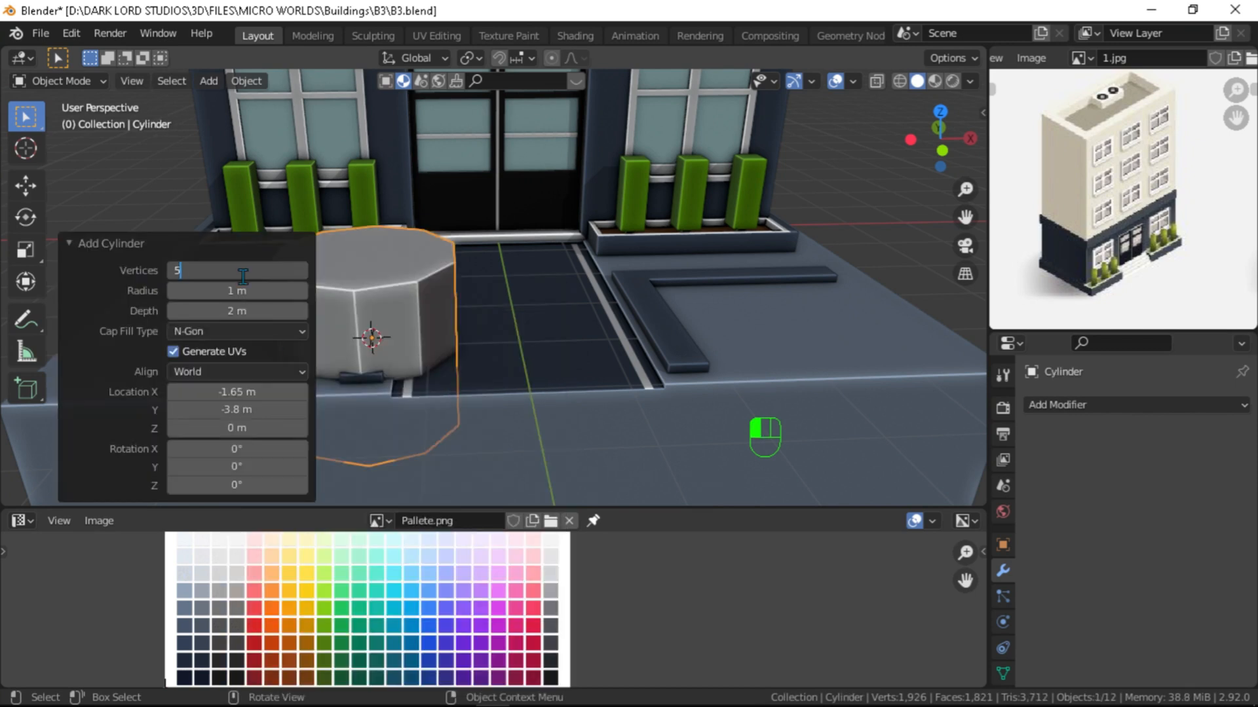
{"action": "key", "text": "Return"}
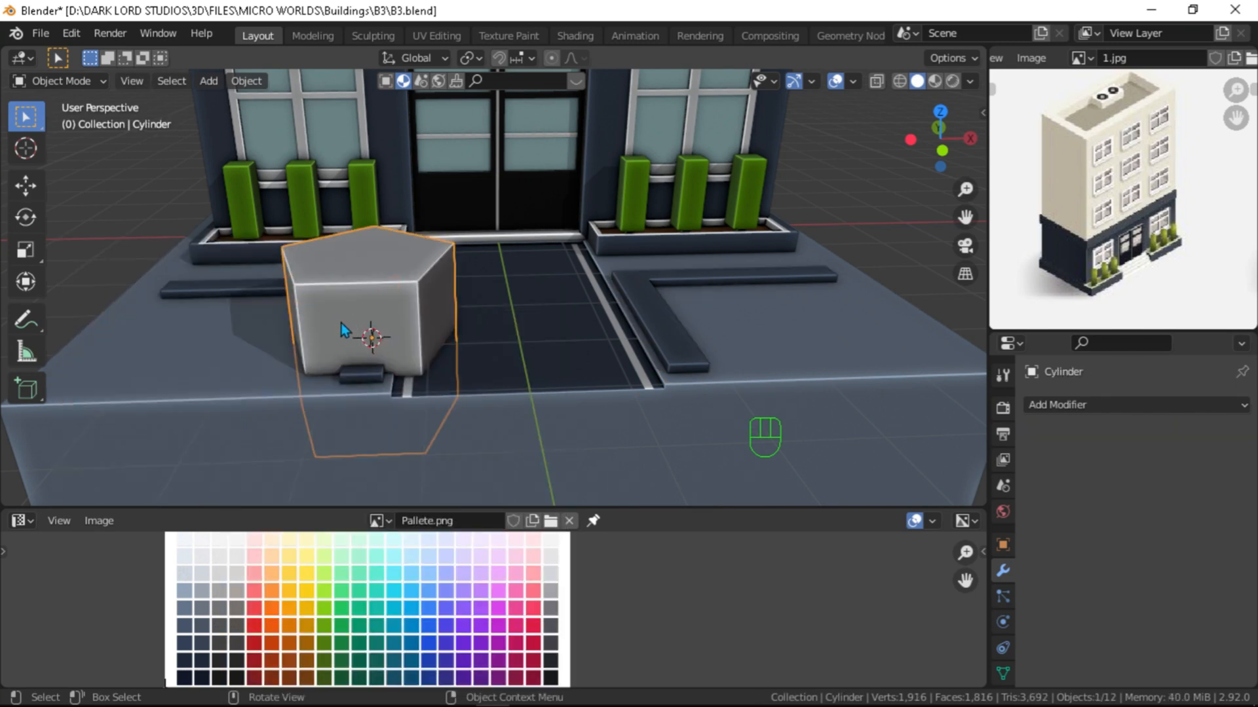
Step: Rotate the five-sided cylinder 90° about Z and scale it down to fit the border
{"action": "key", "text": "r"}
{"action": "key", "text": "z"}
{"action": "key", "text": "9"}
{"action": "key", "text": "0"}
{"action": "key", "text": "Return"}
{"action": "left_click_drag", "start_coordinate": [437, 386], "coordinate": [501, 419], "text": "alt"}
{"action": "key", "text": "s"}
{"action": "left_click", "coordinate": [429, 361]}
Step: Raise the five-sided cylinder about 0.24 m in Z and scale it narrower in X and Y only
{"action": "scroll", "coordinate": [427, 363], "scroll_direction": "up", "scroll_amount": 4}
{"action": "key", "text": "KP_1"}
{"action": "scroll", "coordinate": [502, 420], "scroll_direction": "up", "scroll_amount": 4}
{"action": "left_click", "coordinate": [465, 365]}
{"action": "left_click_drag", "start_coordinate": [465, 365], "coordinate": [489, 316], "text": "alt"}
{"action": "key", "text": "s"}
{"action": "key", "text": "shift+z"}
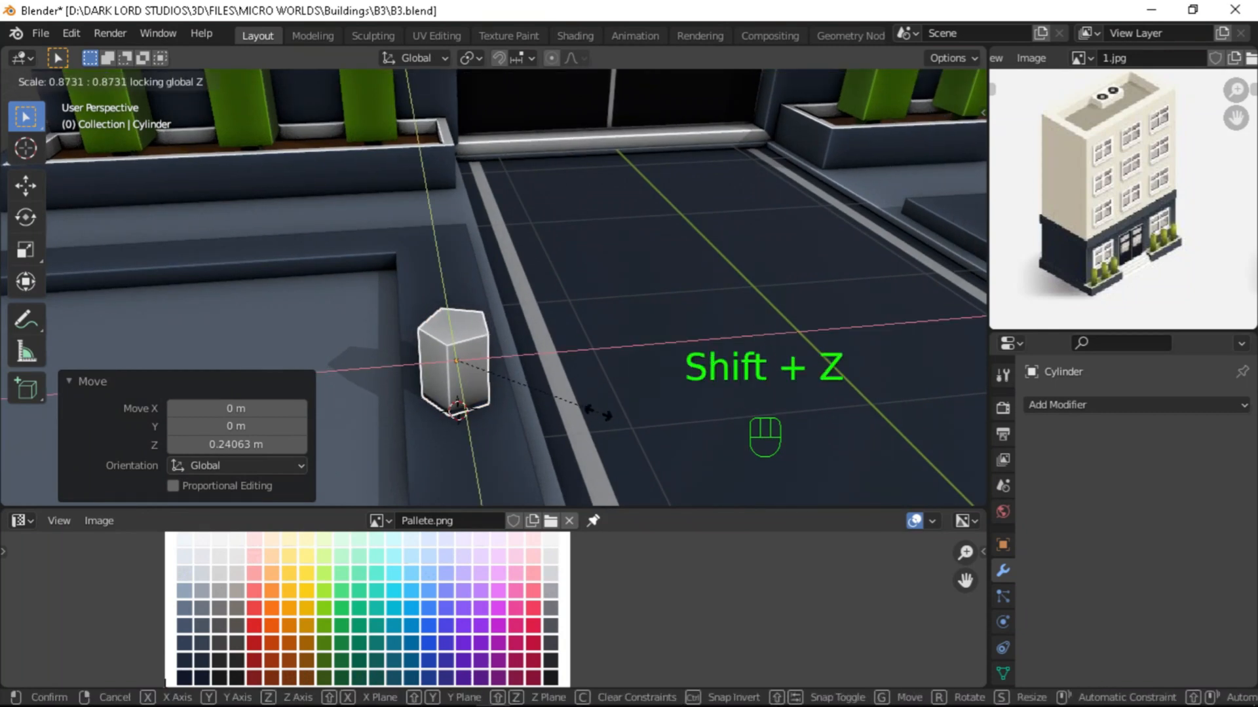
{"action": "left_click", "coordinate": [597, 414]}
Step: Delete the five-sided cylinder
{"action": "left_click_drag", "start_coordinate": [481, 429], "coordinate": [480, 326], "text": "alt+shift"}
{"action": "key", "text": "Tab"}
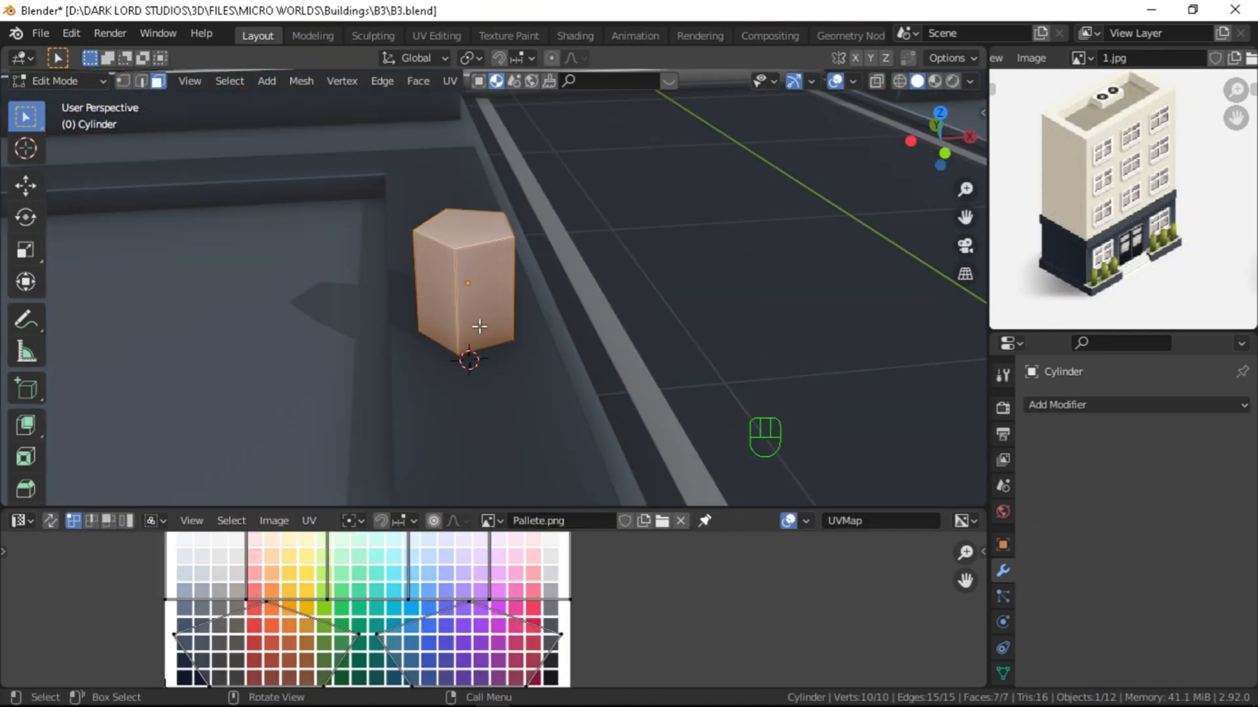
{"action": "key", "text": "Tab"}
{"action": "key", "text": "Delete"}
Step: Add a cylinder with 6 vertices at the 3D cursor and scale it uniformly to 0.161
{"action": "key", "text": "shift+a"}
{"action": "left_click", "coordinate": [558, 404]}
{"action": "scroll", "coordinate": [531, 278], "scroll_direction": "down", "scroll_amount": 3}
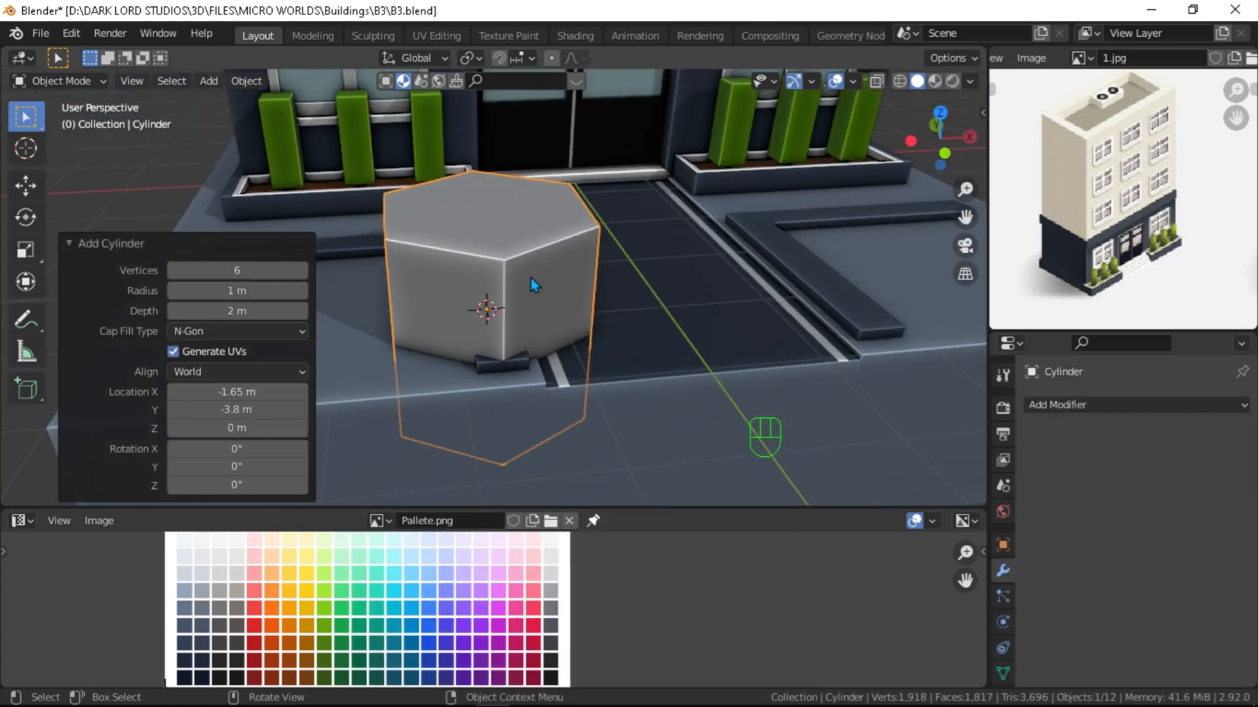
{"action": "key", "text": "Tab"}
{"action": "key", "text": "Tab"}
{"action": "key", "text": "s"}
{"action": "left_click", "coordinate": [505, 343]}
{"action": "scroll", "coordinate": [503, 347], "scroll_direction": "up", "scroll_amount": 6}
{"action": "left_click_drag", "start_coordinate": [481, 426], "coordinate": [492, 322], "text": "alt+shift"}
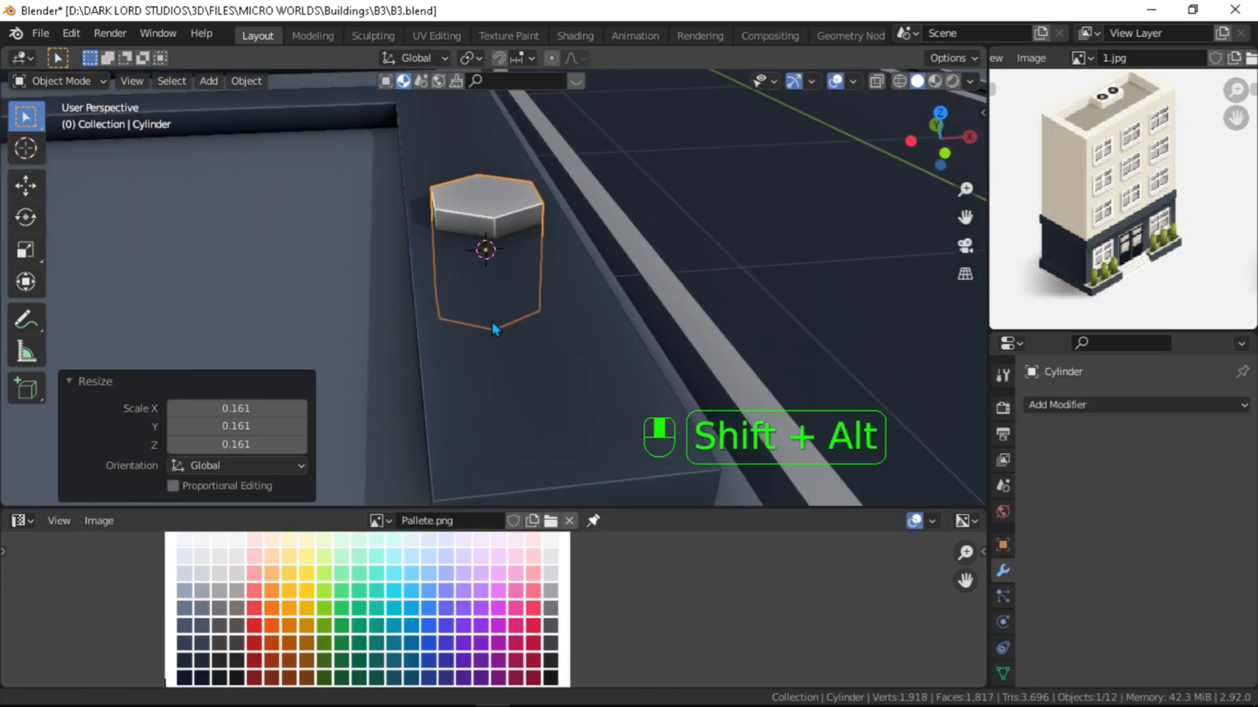
Step: Scale the six-sided cylinder to 0.964 and raise it about 0.25 m in Z
{"action": "scroll", "coordinate": [493, 323], "scroll_direction": "up", "scroll_amount": 2}
{"action": "key", "text": "s"}
{"action": "key", "text": "g"}
{"action": "key", "text": "z"}
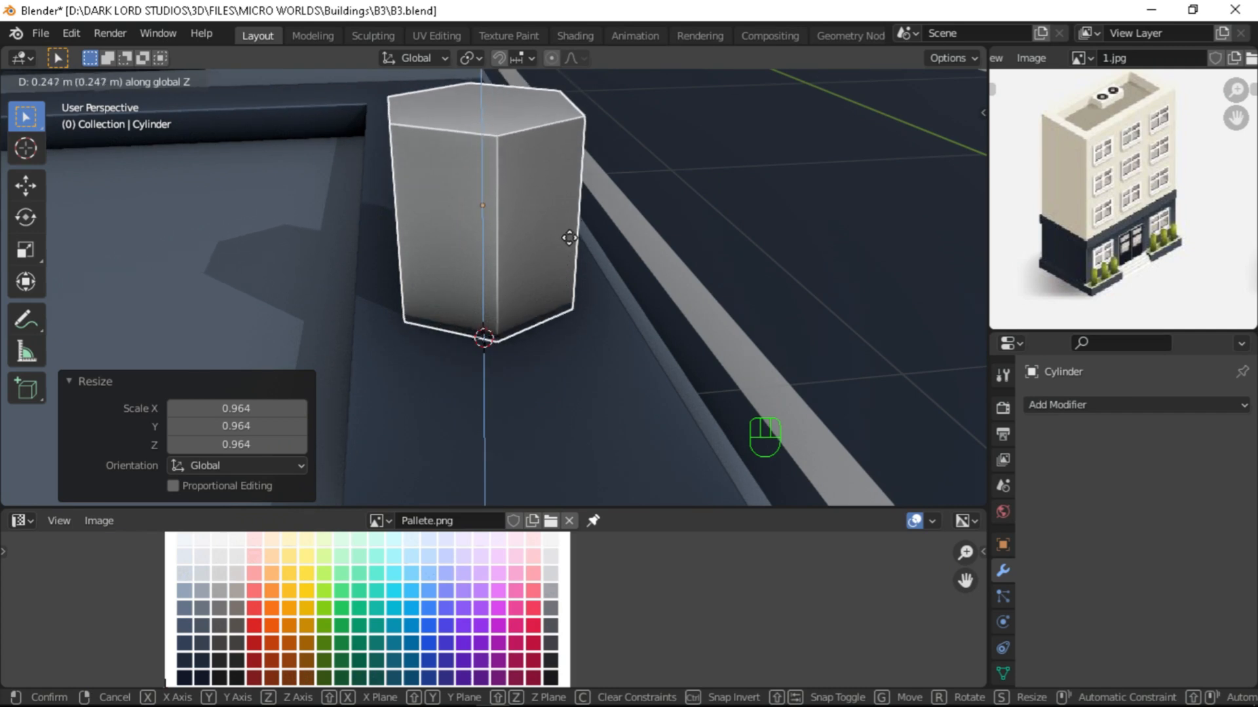
{"action": "left_click", "coordinate": [569, 238]}
Step: Narrow the six-sided cylinder to 0.872 in X and Y only
{"action": "scroll", "coordinate": [523, 347], "scroll_direction": "down", "scroll_amount": 5}
{"action": "key", "text": "s"}
{"action": "left_click_drag", "start_coordinate": [522, 347], "coordinate": [505, 291], "text": "alt"}
{"action": "key", "text": "shift+z"}
{"action": "left_click", "coordinate": [528, 374]}
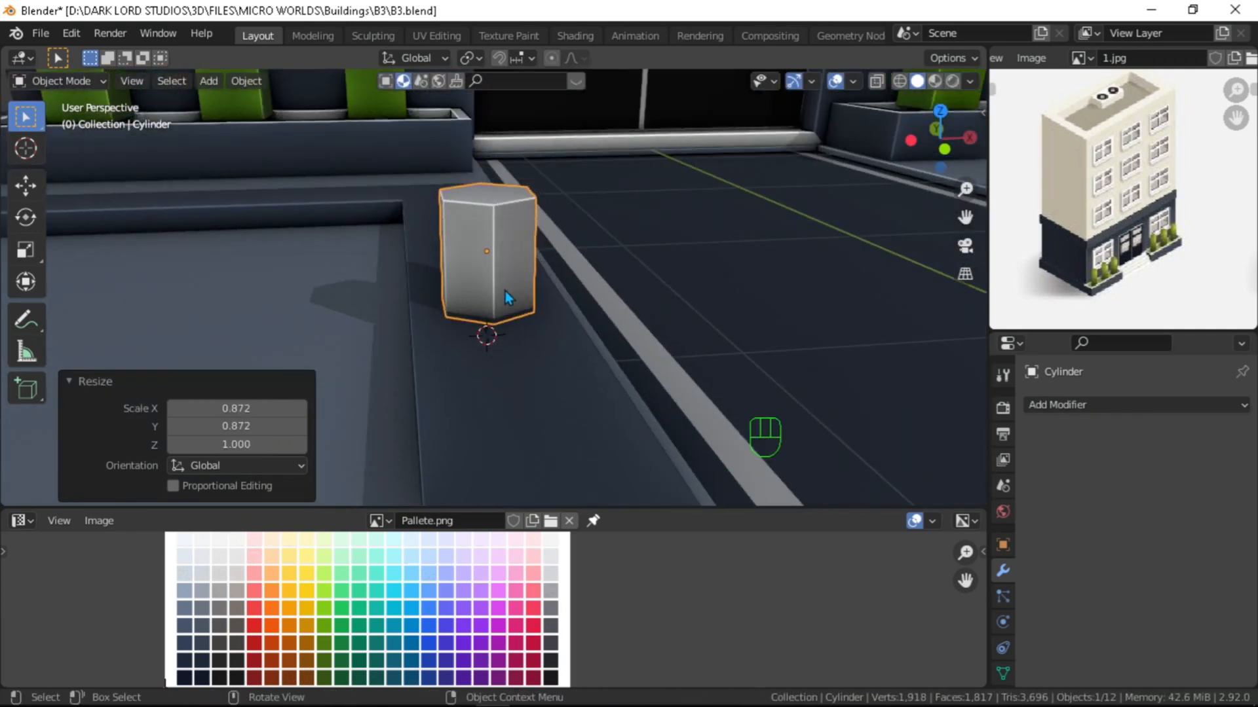
Step: Collapse all of the cylinder's UVs to a point and place them on a dark grey palette swatch
{"action": "key", "text": "Tab"}
{"action": "key", "text": "a"}
{"action": "key", "text": "s"}
{"action": "key", "text": "0"}
{"action": "left_click", "coordinate": [444, 612]}
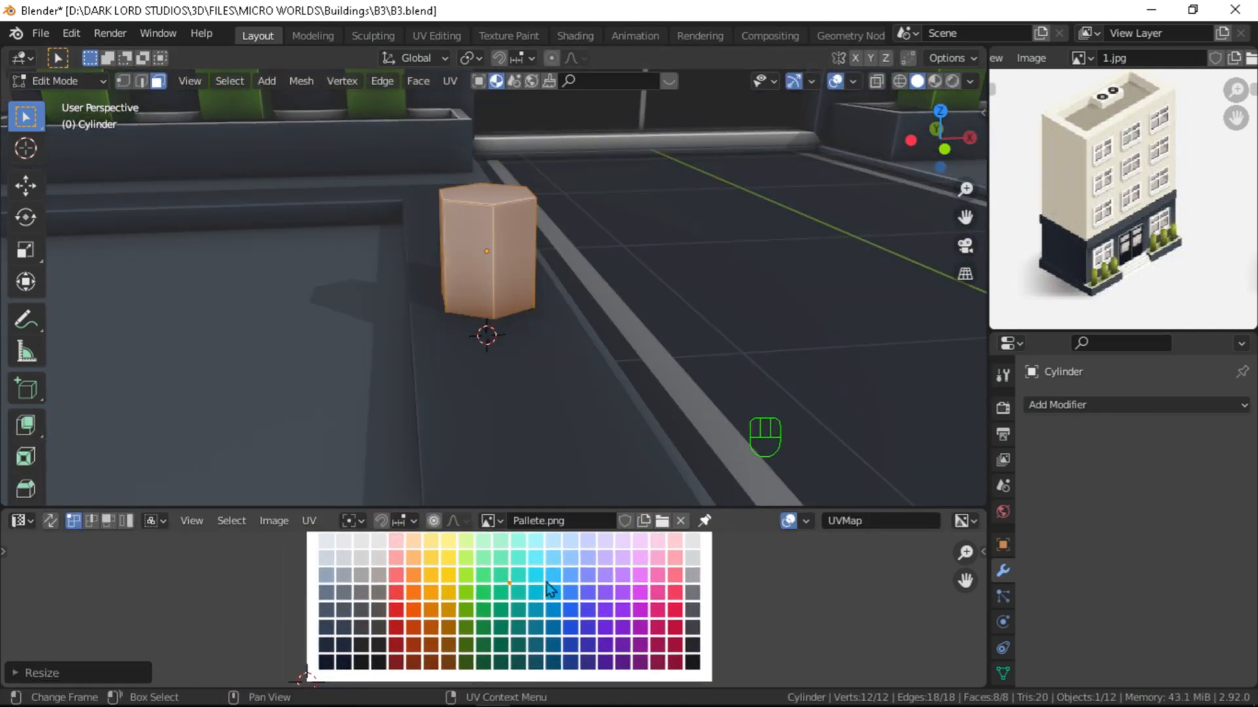
{"action": "key", "text": "g"}
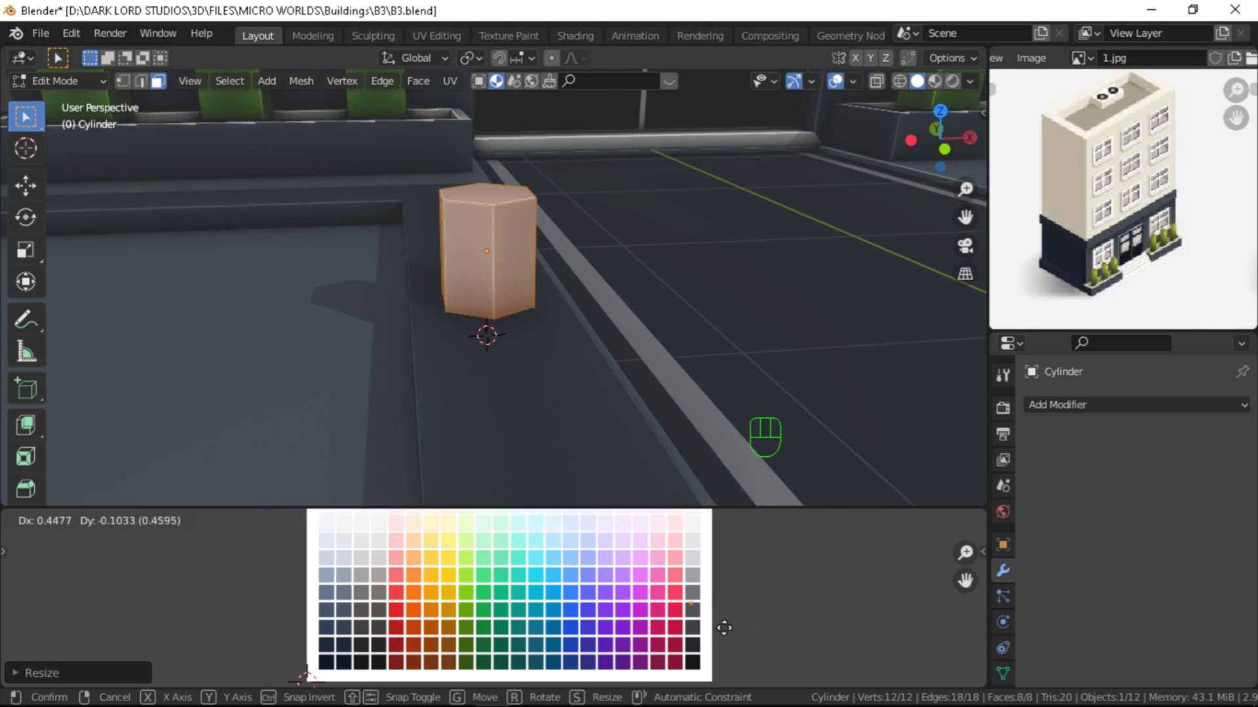
{"action": "left_click", "coordinate": [724, 628]}
{"action": "key", "text": "Tab"}
{"action": "key", "text": "Tab"}
Step: Assign the existing palette-textured Material to the cylinder
{"action": "scroll", "coordinate": [1007, 666], "scroll_direction": "down", "scroll_amount": 1}
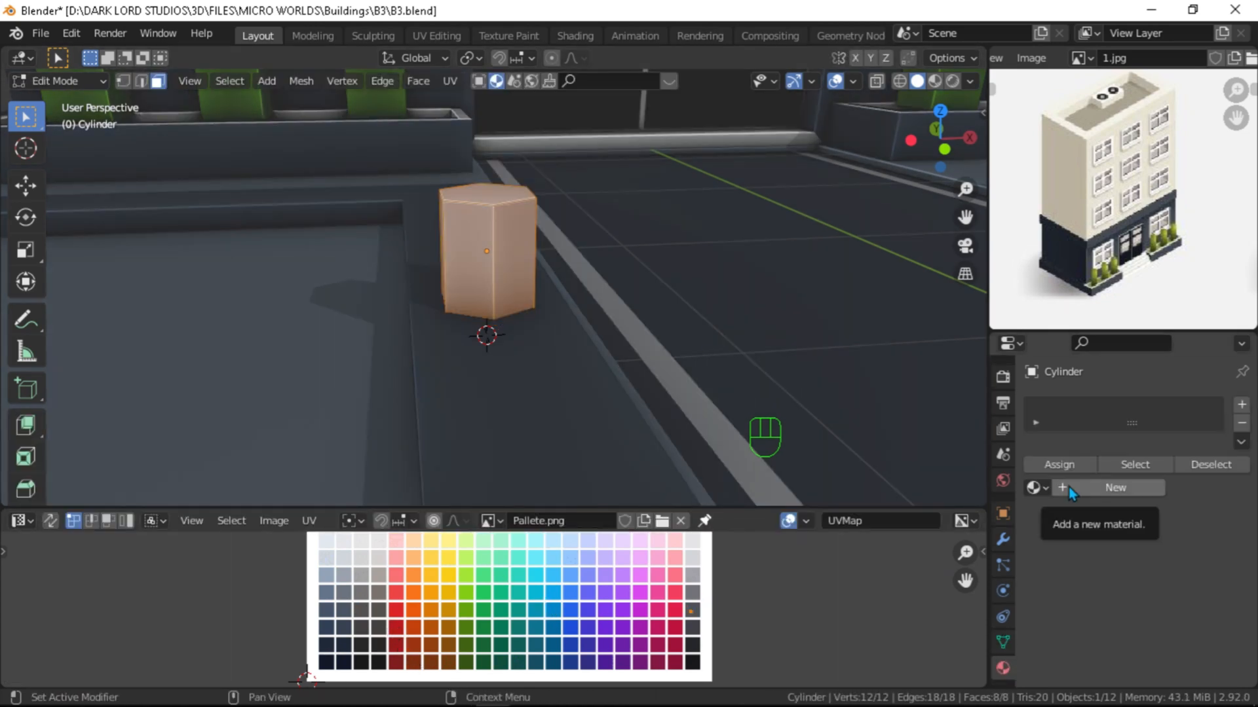
{"action": "left_click", "coordinate": [1068, 486]}
{"action": "left_click", "coordinate": [1033, 487]}
{"action": "left_click", "coordinate": [852, 292]}
{"action": "key", "text": "Tab"}
Step: Add a horizontal loop cut near the base of the cylinder
{"action": "key", "text": "shift+Tab"}
{"action": "key", "text": "Tab"}
{"action": "key", "text": "ctrl+r"}
{"action": "left_click", "coordinate": [466, 336]}
{"action": "left_click", "coordinate": [469, 355]}
{"action": "scroll", "coordinate": [472, 358], "scroll_direction": "up", "scroll_amount": 3}
Step: Extrude the ring of faces at the cylinder's base 0.212 m outward along normals
{"action": "left_click", "coordinate": [450, 372], "text": "alt"}
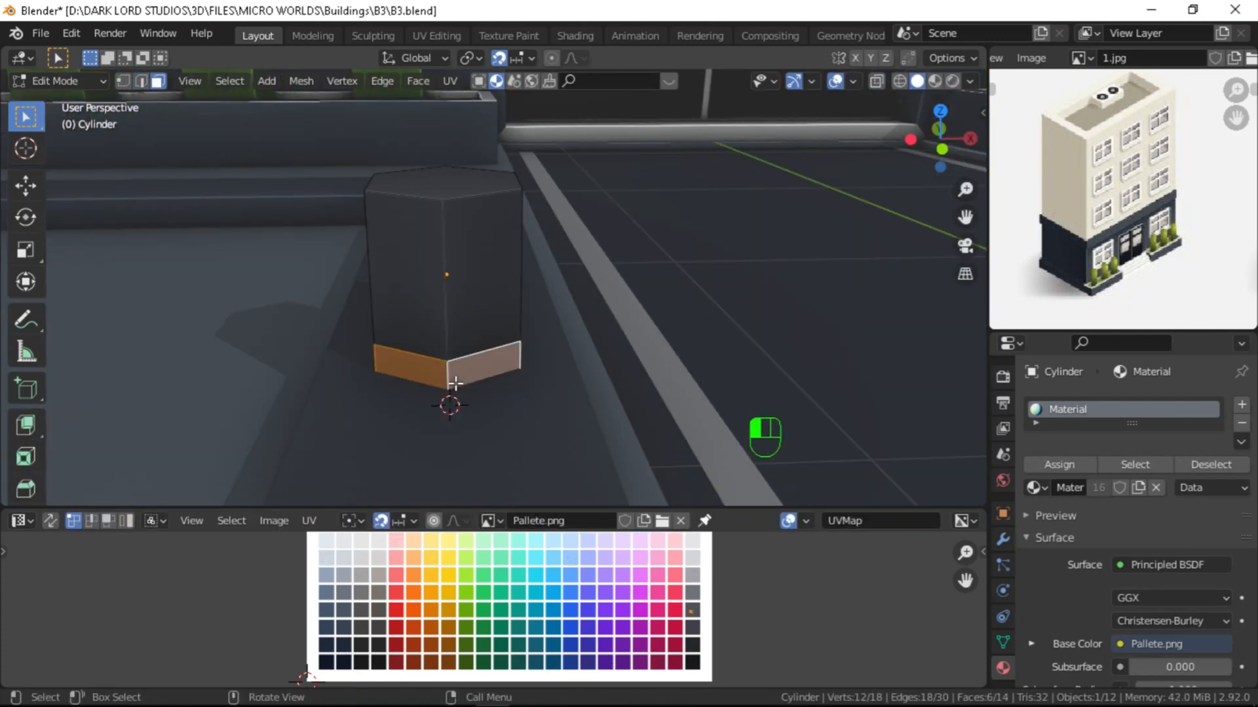
{"action": "middle_click_drag", "start_coordinate": [455, 384], "coordinate": [516, 359]}
{"action": "left_click", "coordinate": [493, 242]}
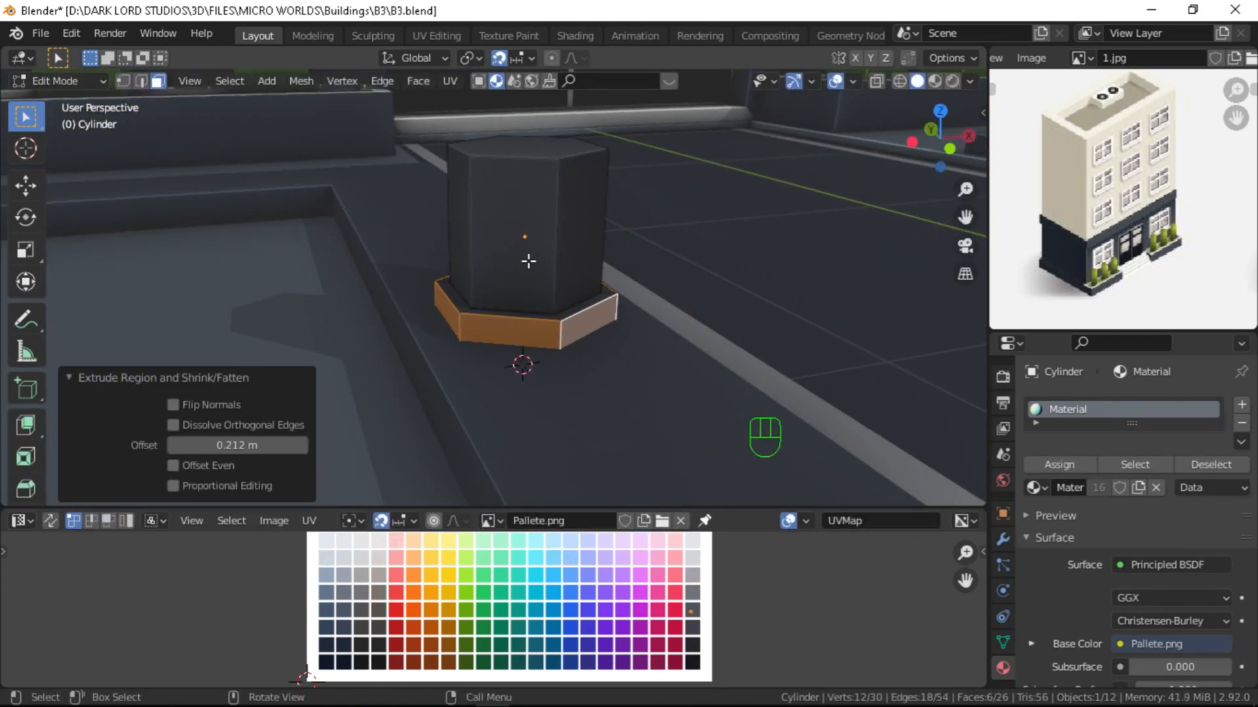
Step: Narrow the flanged cylinder to 0.865 in X and Y only
{"action": "key", "text": "Tab"}
{"action": "scroll", "coordinate": [557, 315], "scroll_direction": "down", "scroll_amount": 2}
{"action": "key", "text": "s"}
{"action": "key", "text": "shift+z"}
{"action": "left_click", "coordinate": [605, 373]}
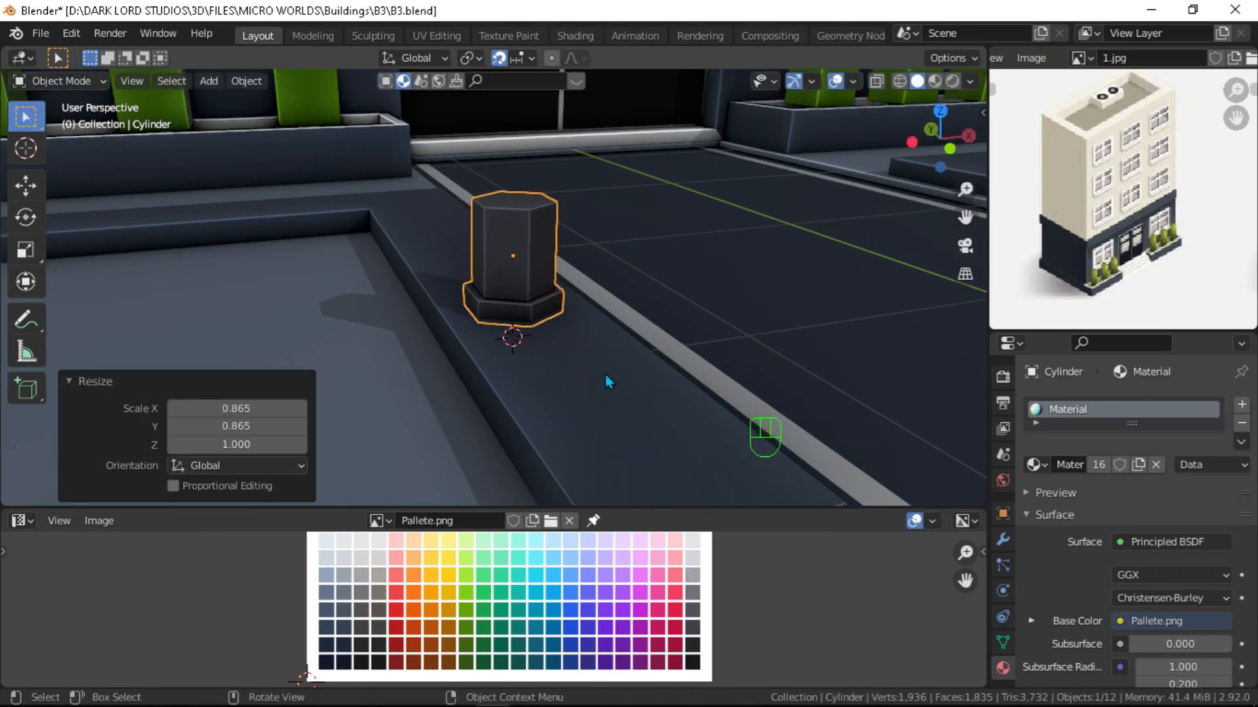
Step: Turn off snapping and raise the cylinder's top face about 0.055 m in Z
{"action": "key", "text": "KP_1"}
{"action": "key", "text": "Tab"}
{"action": "key", "text": "g"}
{"action": "key", "text": "z"}
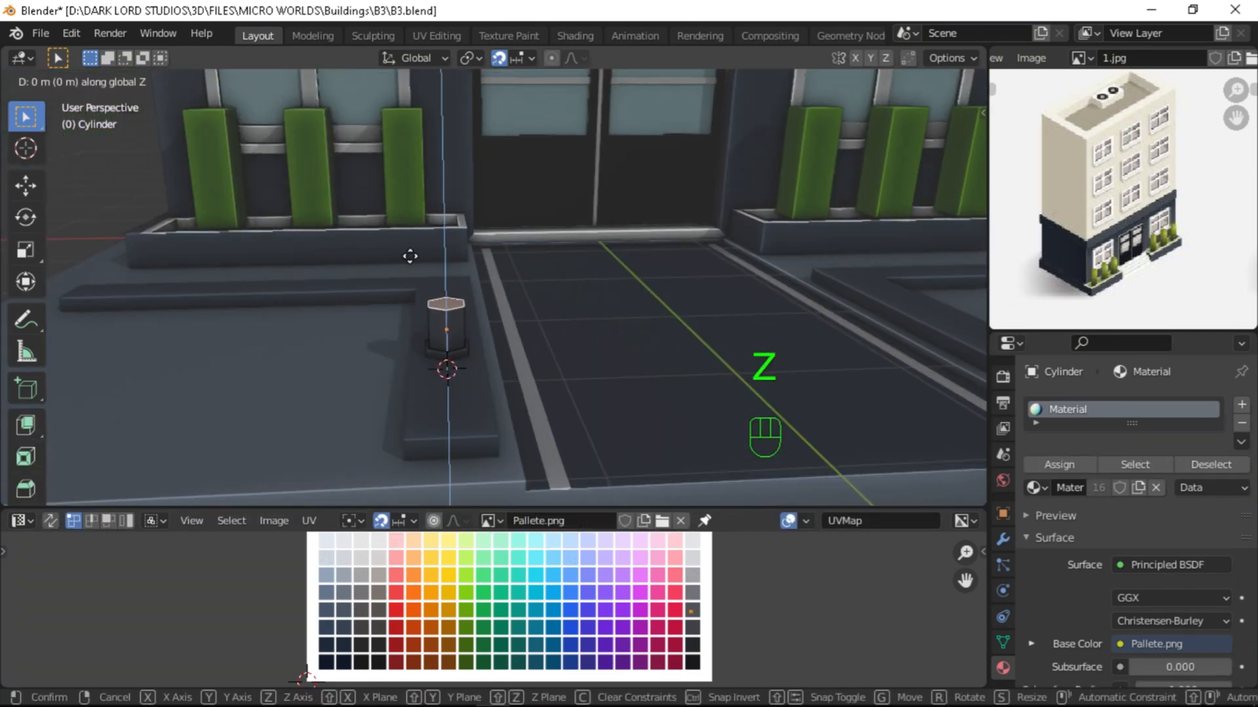
{"action": "right_click", "coordinate": [443, 231]}
{"action": "key", "text": "shift+Tab"}
{"action": "key", "text": "g"}
{"action": "key", "text": "z"}
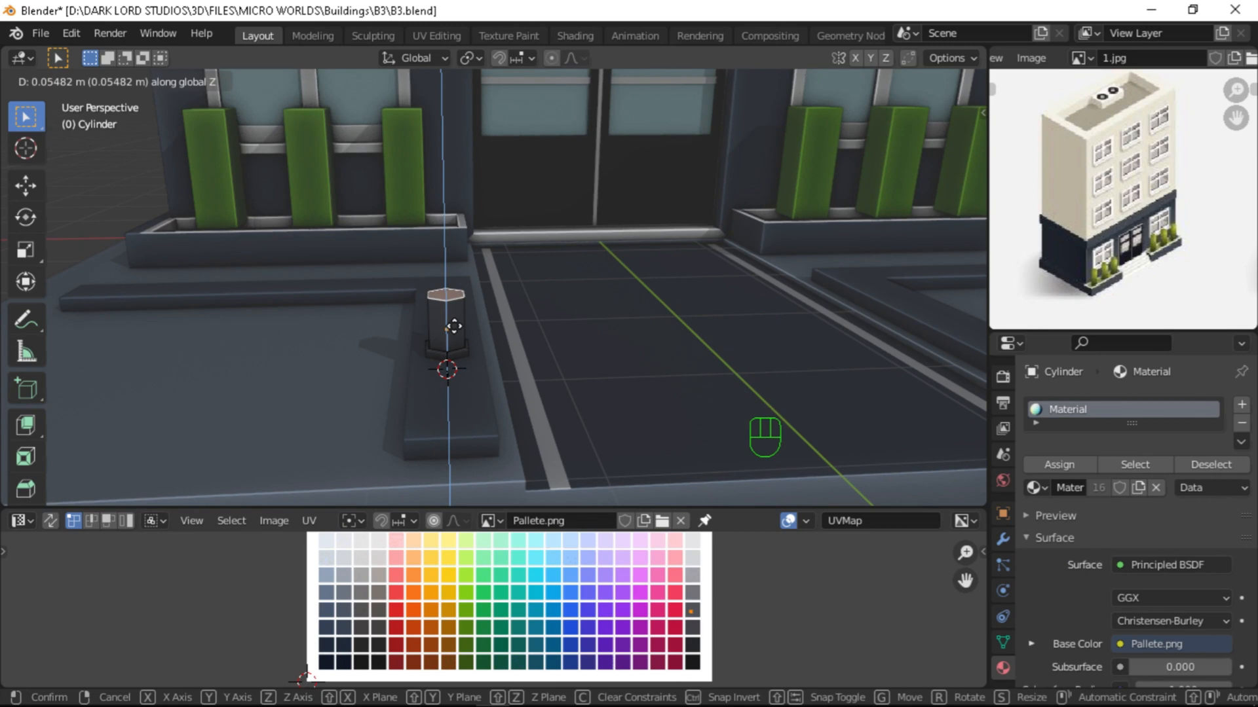
{"action": "left_click", "coordinate": [453, 327]}
Step: Extrude the top face up in two segments of about 0.16 m and 2.97 m, scaling it to 0.639 between them
{"action": "key", "text": "KP_1"}
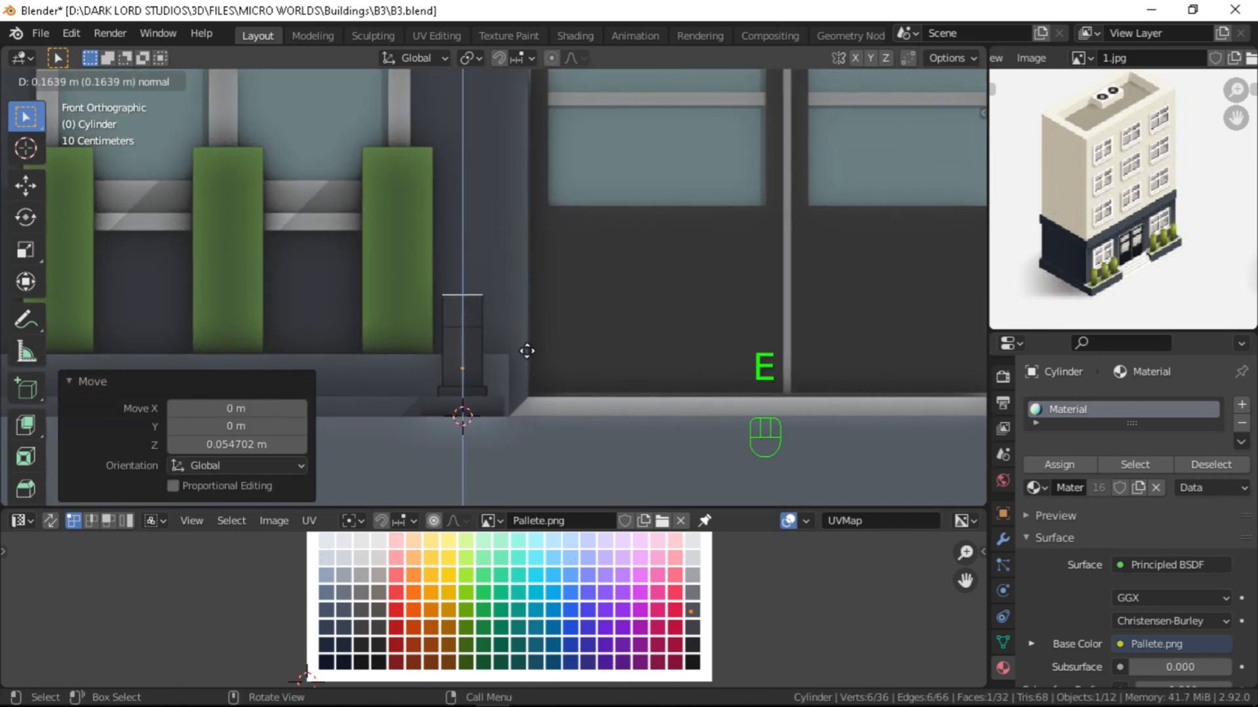
{"action": "left_click", "coordinate": [528, 347]}
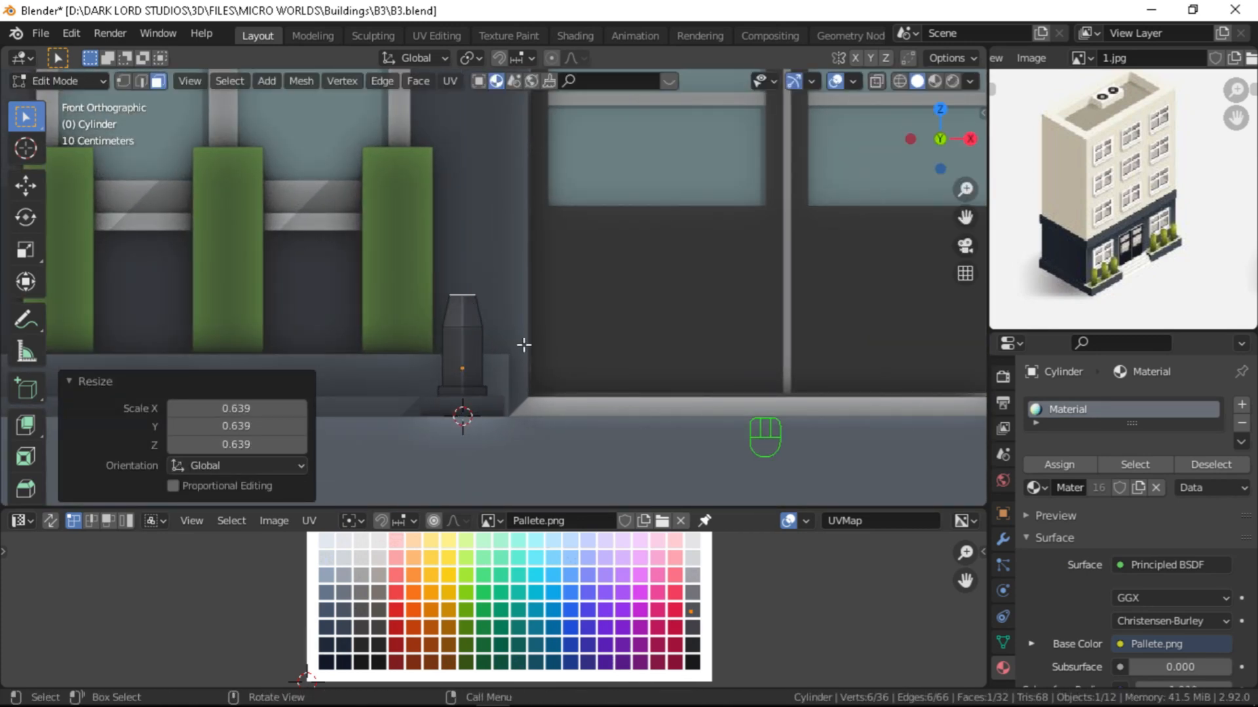
{"action": "scroll", "coordinate": [508, 330], "scroll_direction": "down", "scroll_amount": 4}
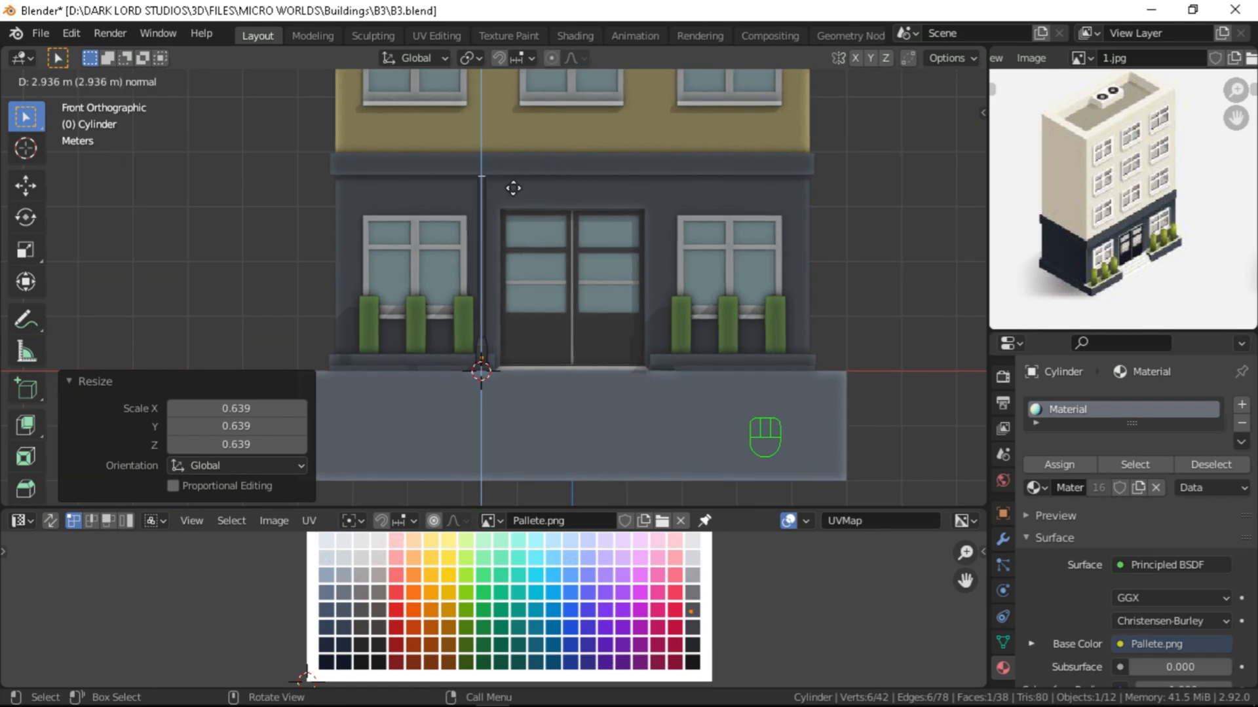
{"action": "left_click", "coordinate": [514, 195]}
Step: Form a collar at the top of the post by extruding its uppermost ring of side faces outward along normals
{"action": "scroll", "coordinate": [510, 262], "scroll_direction": "up", "scroll_amount": 4}
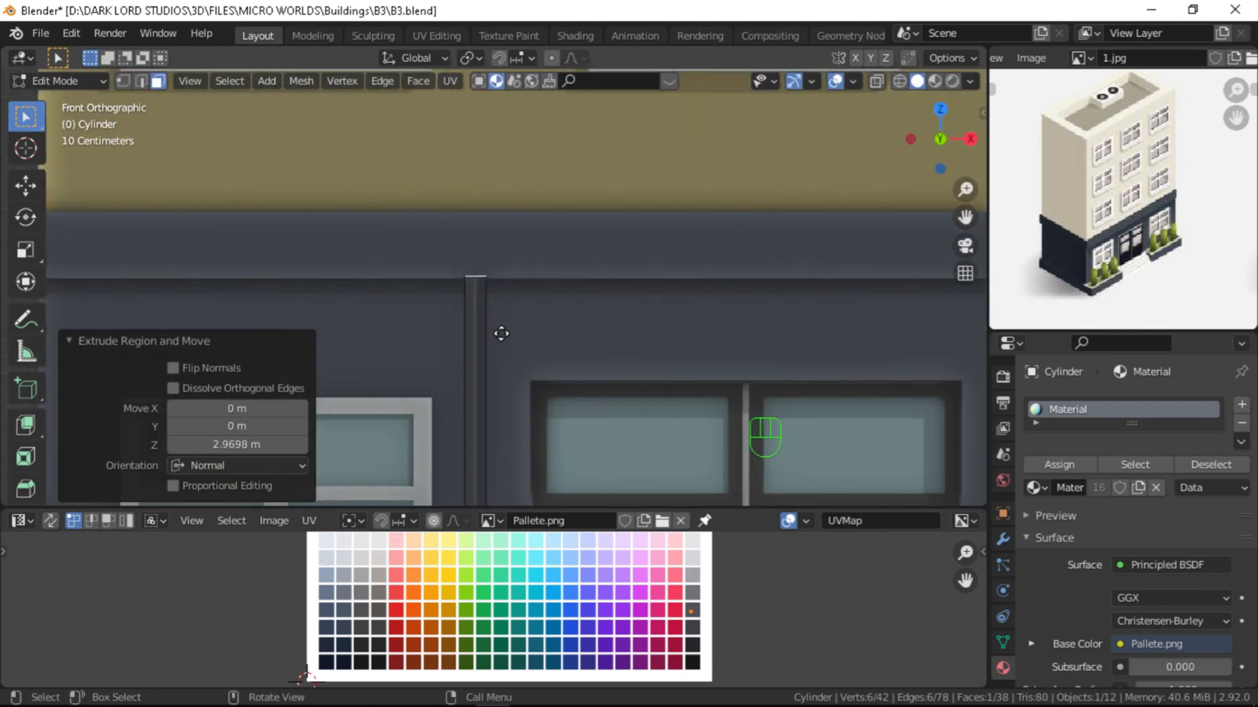
{"action": "middle_click_drag", "start_coordinate": [492, 313], "coordinate": [524, 386]}
{"action": "left_click", "coordinate": [524, 387], "text": "alt+shift"}
{"action": "key", "text": "alt+e"}
{"action": "left_click", "coordinate": [491, 368]}
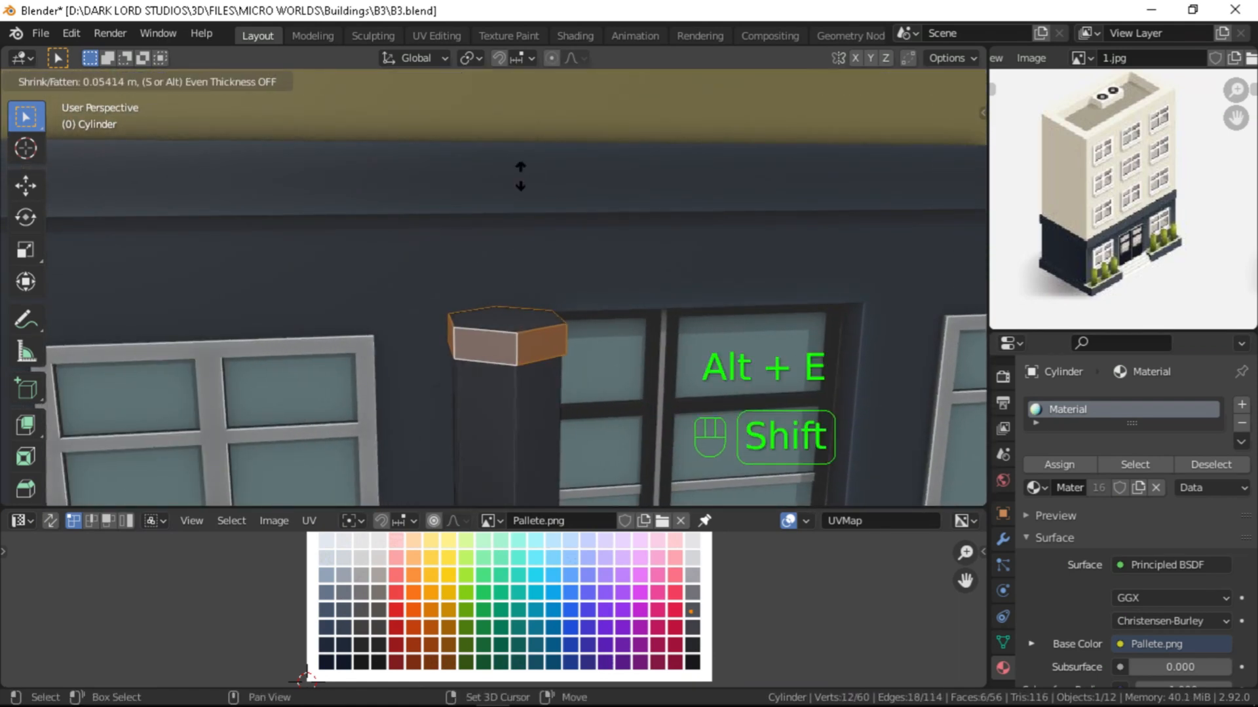
{"action": "left_click", "coordinate": [559, 284]}
{"action": "key", "text": "Tab"}
{"action": "mouse_move", "coordinate": [559, 284]}
{"action": "left_mouse_down", "text": "alt"}
{"action": "mouse_move", "coordinate": [407, 409]}
{"action": "mouse_move", "coordinate": [541, 321]}
{"action": "mouse_move", "coordinate": [545, 298]}
{"action": "left_mouse_up", "text": "alt"}
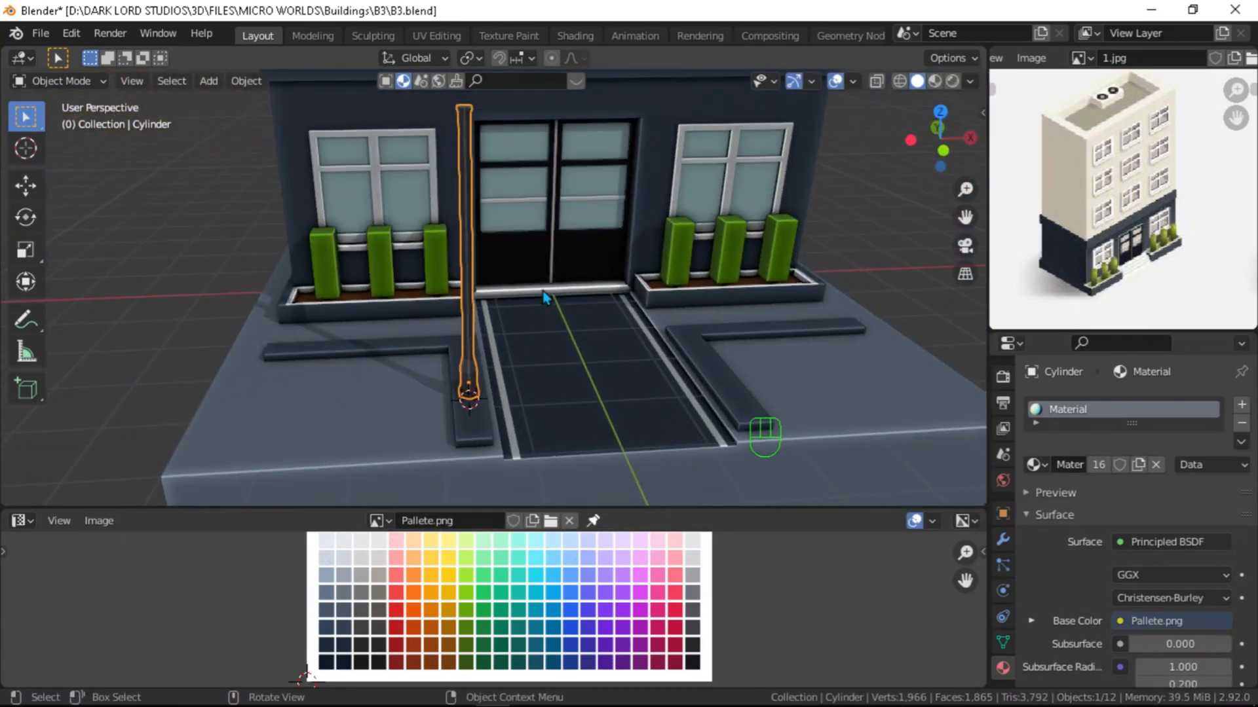
Step: Add a cube at the 3D cursor and assign the existing palette-textured Material to it
{"action": "left_click_drag", "start_coordinate": [494, 215], "coordinate": [462, 377], "text": "alt"}
{"action": "key", "text": "KP_1"}
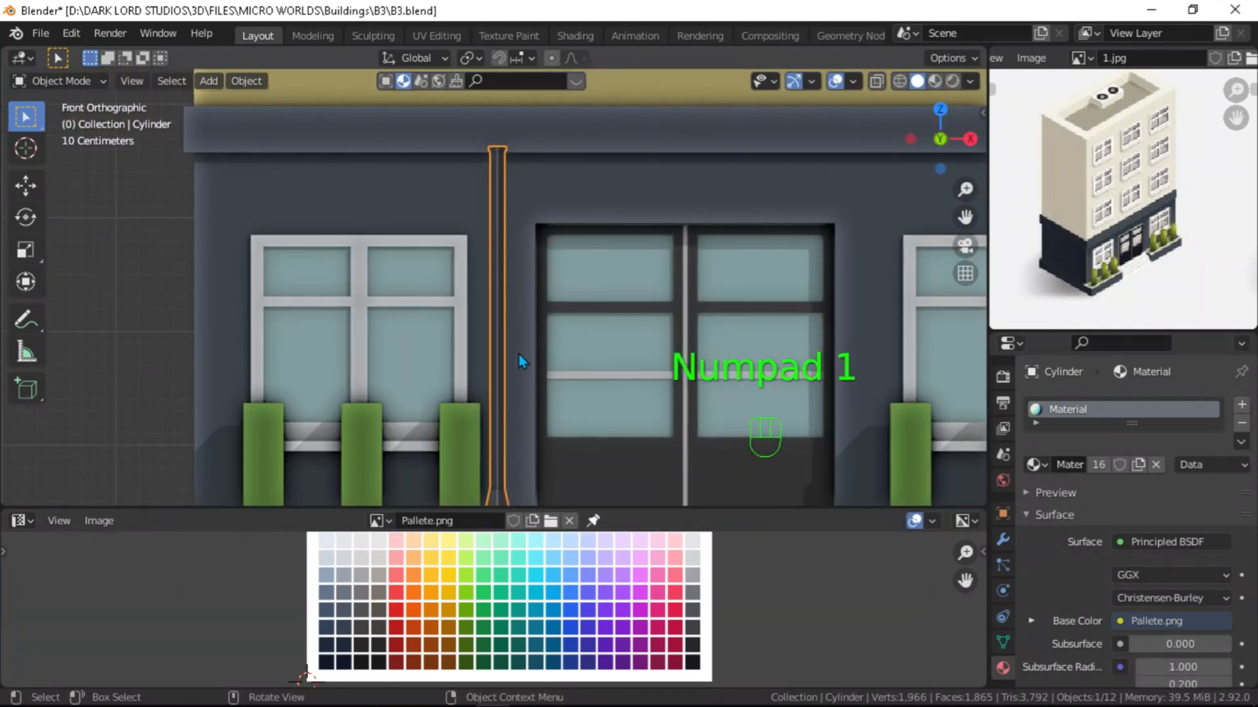
{"action": "scroll", "coordinate": [519, 355], "scroll_direction": "up", "scroll_amount": 5}
{"action": "scroll", "coordinate": [487, 265], "scroll_direction": "down", "scroll_amount": 5}
{"action": "key", "text": "shift+a"}
{"action": "left_click", "coordinate": [586, 309]}
{"action": "left_click", "coordinate": [1035, 465]}
{"action": "left_click", "coordinate": [845, 481]}
Step: Collapse the cube's UVs to a point and place them on a dark grey palette swatch
{"action": "key", "text": "Tab"}
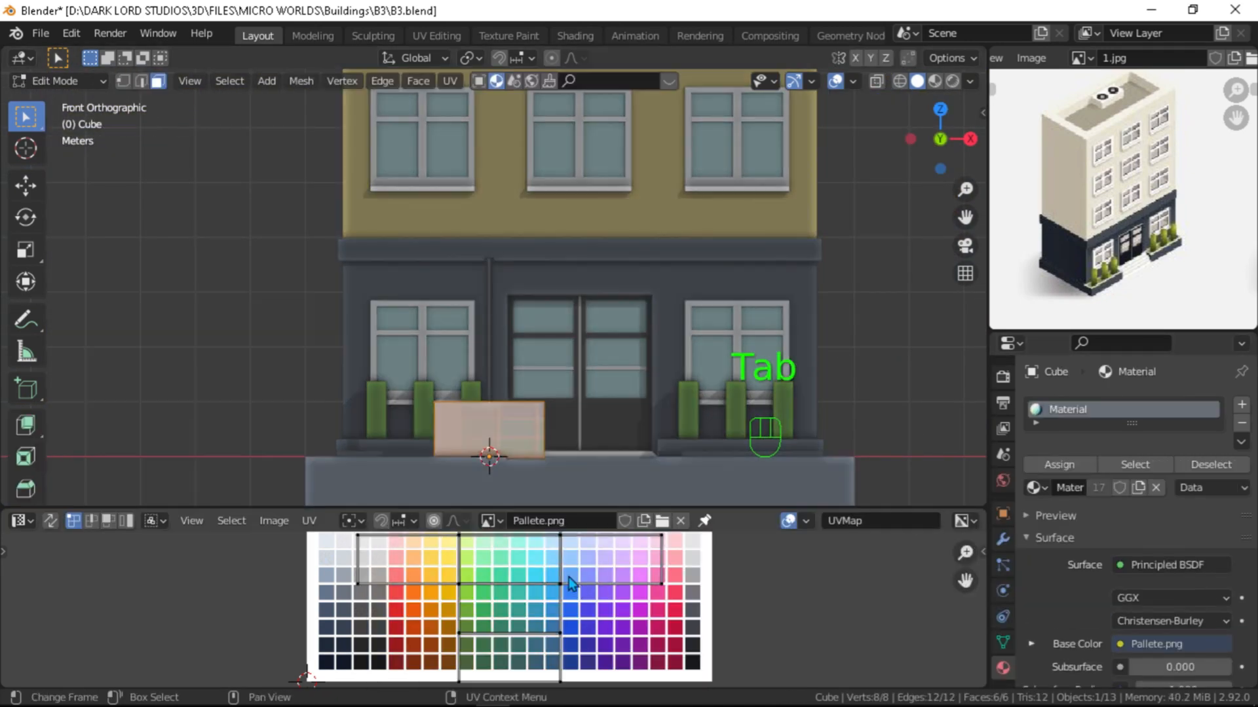
{"action": "key", "text": "a"}
{"action": "key", "text": "s"}
{"action": "key", "text": "0"}
{"action": "left_click_drag", "start_coordinate": [570, 609], "coordinate": [537, 609], "text": "alt+shift"}
{"action": "key", "text": "g"}
{"action": "left_click", "coordinate": [716, 618]}
{"action": "key", "text": "Tab"}
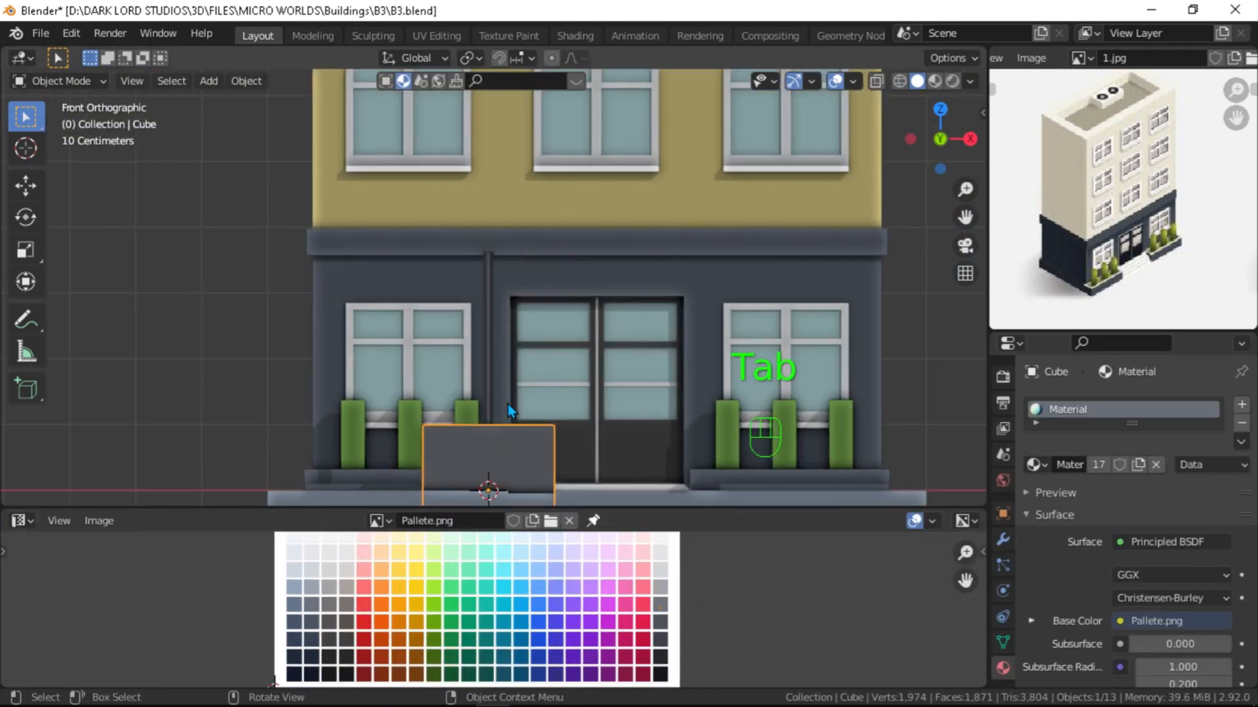
Step: Raise the cube in Z to the top of the post and scale it to 0.092
{"action": "key", "text": "g"}
{"action": "key", "text": "z"}
{"action": "left_click", "coordinate": [585, 249]}
{"action": "scroll", "coordinate": [584, 245], "scroll_direction": "up", "scroll_amount": 3}
{"action": "key", "text": "s"}
{"action": "left_click", "coordinate": [490, 195]}
{"action": "scroll", "coordinate": [490, 195], "scroll_direction": "down", "scroll_amount": 3}
{"action": "middle_click_drag", "start_coordinate": [490, 196], "coordinate": [472, 327], "text": "alt"}
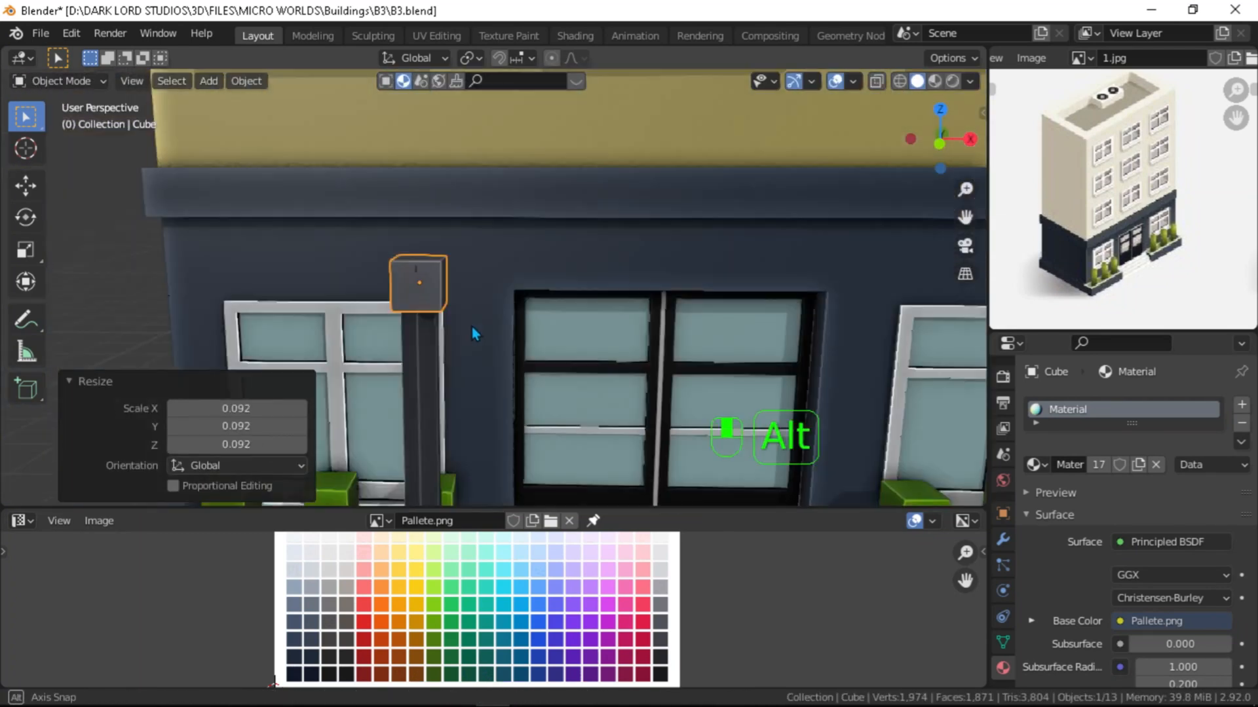
Step: Flatten the small cube to 0.477 in Z and thin it to 0.398 in Y
{"action": "scroll", "coordinate": [472, 328], "scroll_direction": "up", "scroll_amount": 4}
{"action": "left_click", "coordinate": [547, 349]}
{"action": "middle_click_drag", "start_coordinate": [547, 349], "coordinate": [686, 324], "text": "alt+shift"}
{"action": "key", "text": "s"}
{"action": "key", "text": "y"}
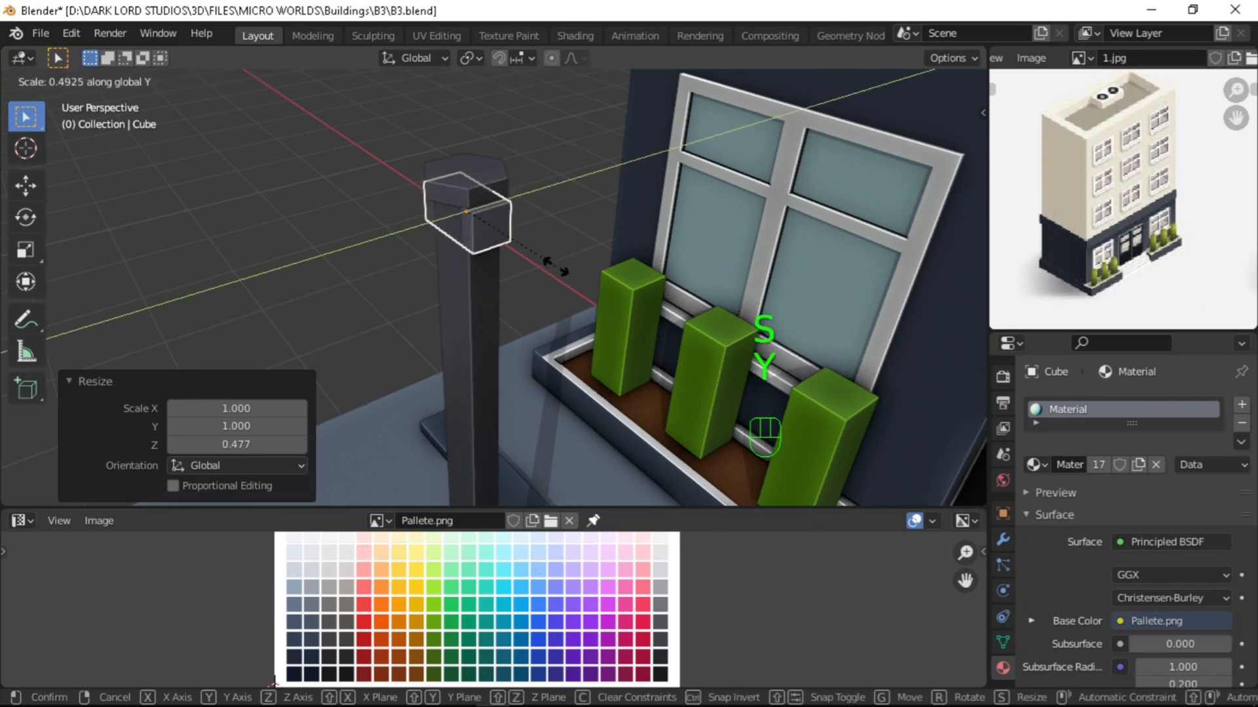
{"action": "middle_click_drag", "start_coordinate": [543, 249], "coordinate": [498, 255], "text": "alt+shift"}
Step: Make the small cube taller in Z, lower it about 0.062 m and shift it about 0.059 m in X
{"action": "key", "text": "KP_1"}
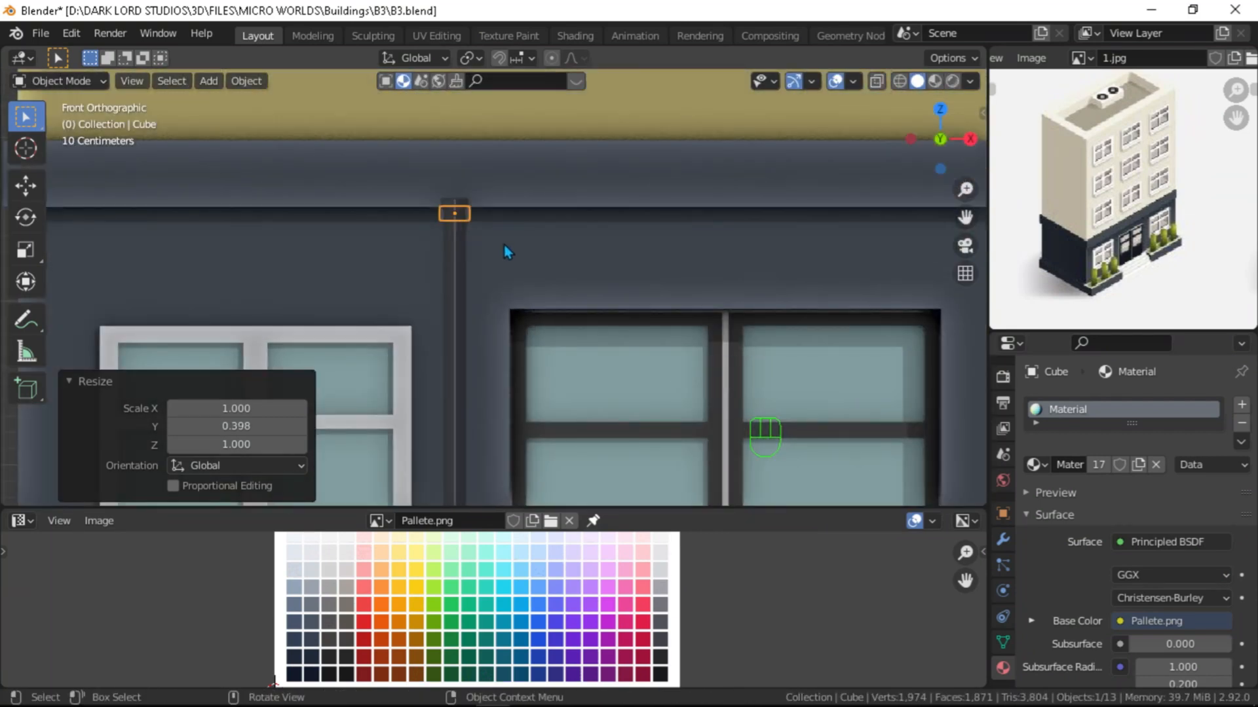
{"action": "key", "text": "s"}
{"action": "key", "text": "z"}
{"action": "left_click", "coordinate": [525, 257]}
{"action": "key", "text": "g"}
{"action": "key", "text": "x"}
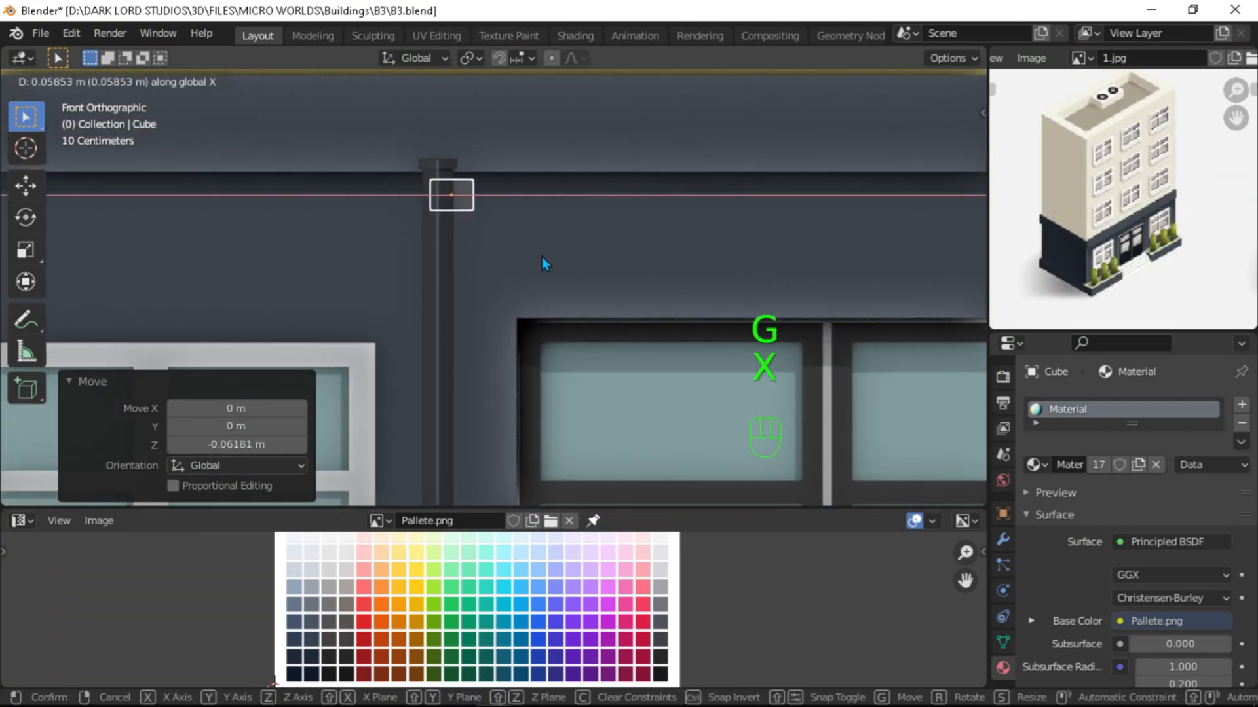
{"action": "left_click", "coordinate": [541, 257]}
Step: Extend the cube into a lamp arm by moving its outer end face about 0.725 m along X
{"action": "middle_click_drag", "start_coordinate": [541, 256], "coordinate": [476, 351], "text": "alt"}
{"action": "key", "text": "Tab"}
{"action": "scroll", "coordinate": [476, 350], "scroll_direction": "down", "scroll_amount": 2}
{"action": "key", "text": "KP_1"}
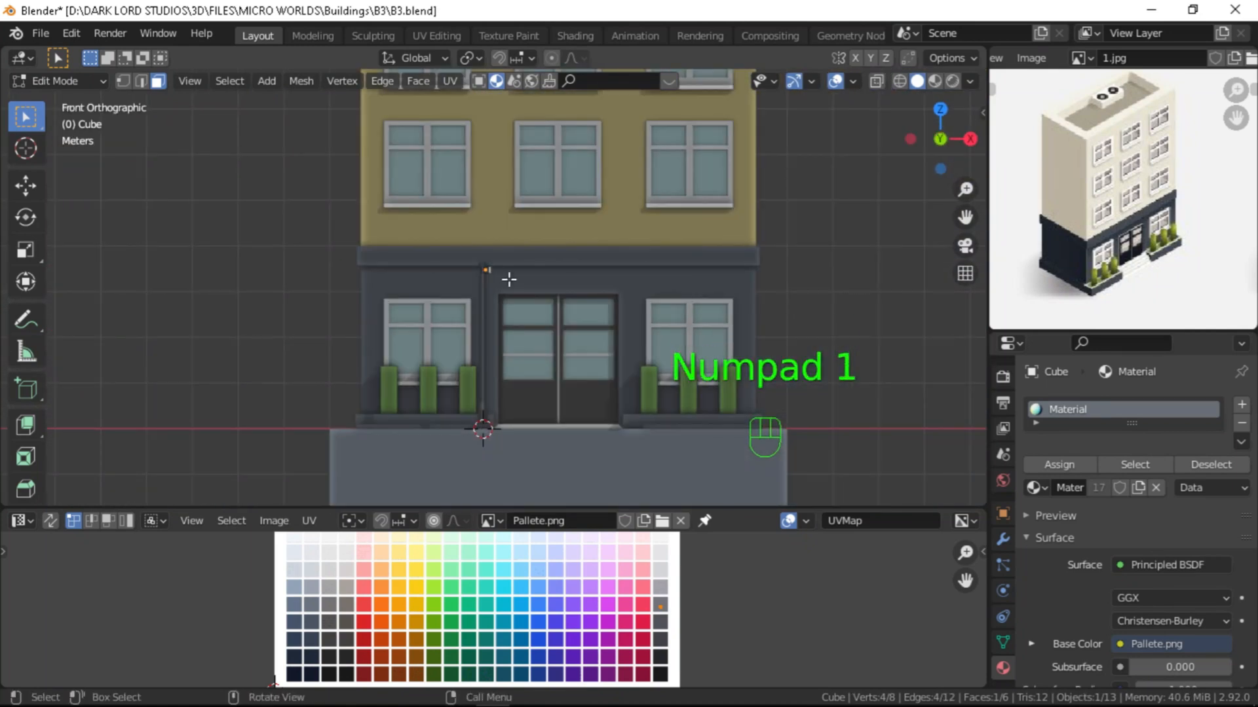
{"action": "key", "text": "g"}
{"action": "key", "text": "x"}
{"action": "left_click", "coordinate": [547, 275]}
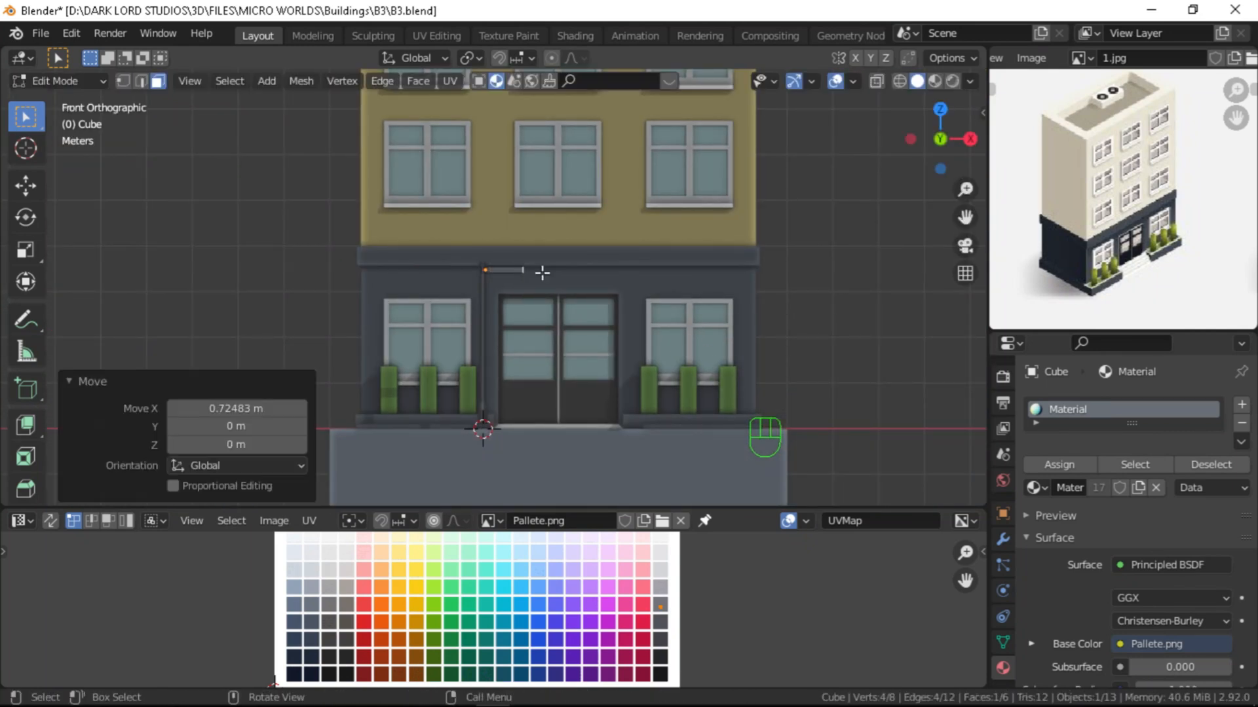
Step: Snap the 3D cursor to the end face of the lamp arm
{"action": "scroll", "coordinate": [592, 292], "scroll_direction": "up", "scroll_amount": 4}
{"action": "key", "text": "shift+s"}
{"action": "left_click", "coordinate": [597, 379]}
{"action": "key", "text": "Tab"}
{"action": "scroll", "coordinate": [496, 292], "scroll_direction": "up", "scroll_amount": 2}
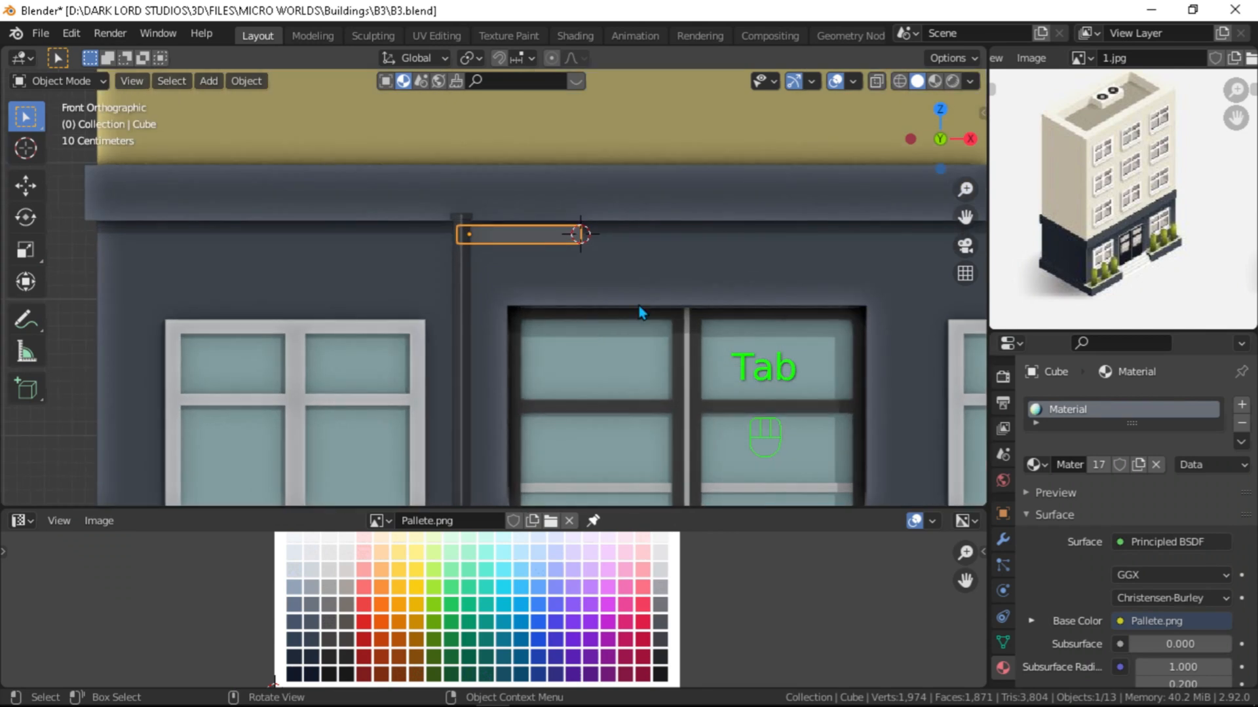
Step: Duplicate the arm 0.883 m along X and shorten the copy in X as a lamp head
{"action": "key", "text": "shift+d"}
{"action": "key", "text": "x"}
{"action": "left_click", "coordinate": [745, 294]}
{"action": "key", "text": "s"}
{"action": "key", "text": "x"}
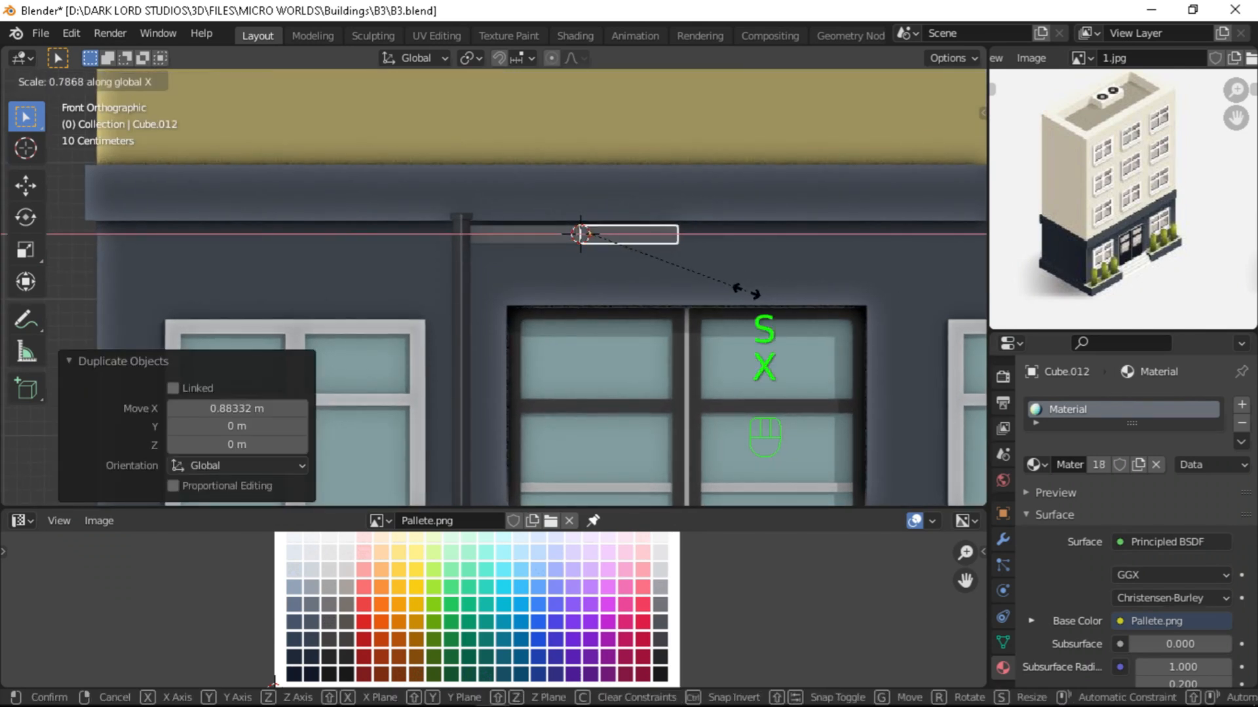
{"action": "left_click", "coordinate": [704, 296]}
Step: Scale the lamp head to 1.223 in Z and widen it in Y
{"action": "key", "text": "s"}
{"action": "key", "text": "z"}
{"action": "left_click", "coordinate": [717, 326]}
{"action": "left_click_drag", "start_coordinate": [717, 326], "coordinate": [613, 352], "text": "alt"}
{"action": "key", "text": "s"}
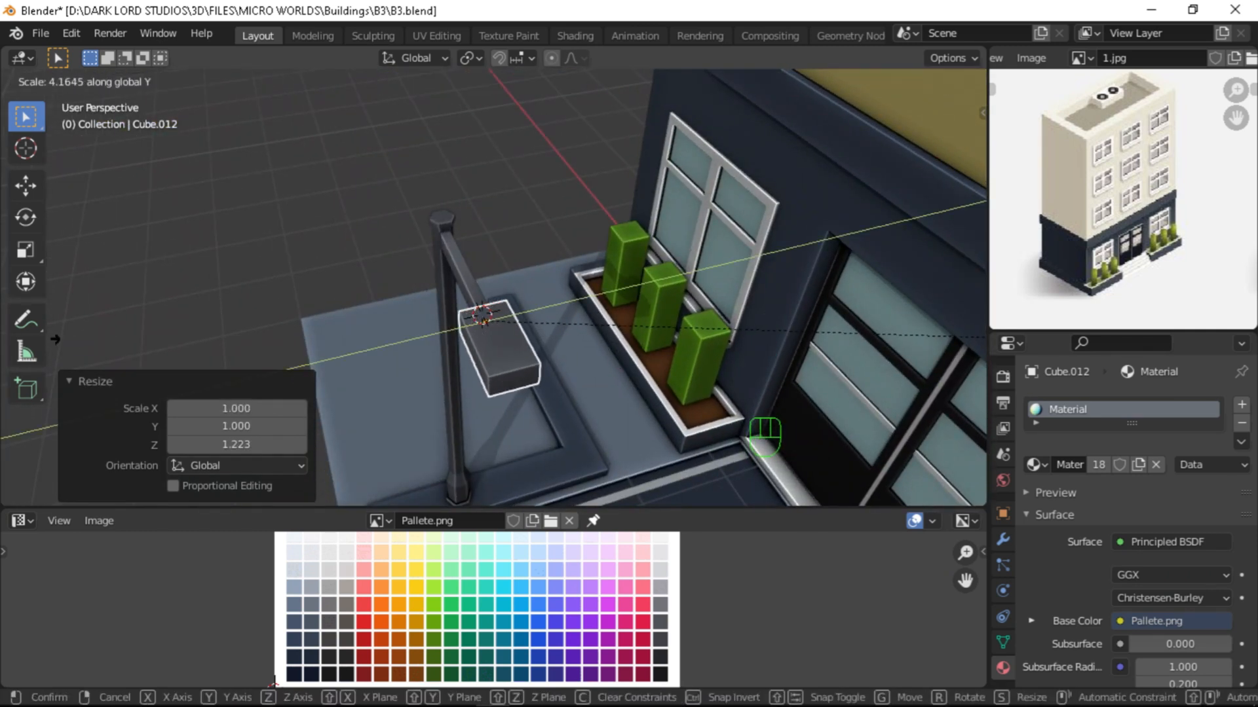
{"action": "left_click_drag", "start_coordinate": [368, 320], "coordinate": [643, 182], "text": "alt"}
Step: Taper the arm by scaling its outer end face to about half and shifting that face in Z
{"action": "left_click", "coordinate": [623, 195]}
{"action": "key", "text": "Tab"}
{"action": "key", "text": "KP_1"}
{"action": "key", "text": "s"}
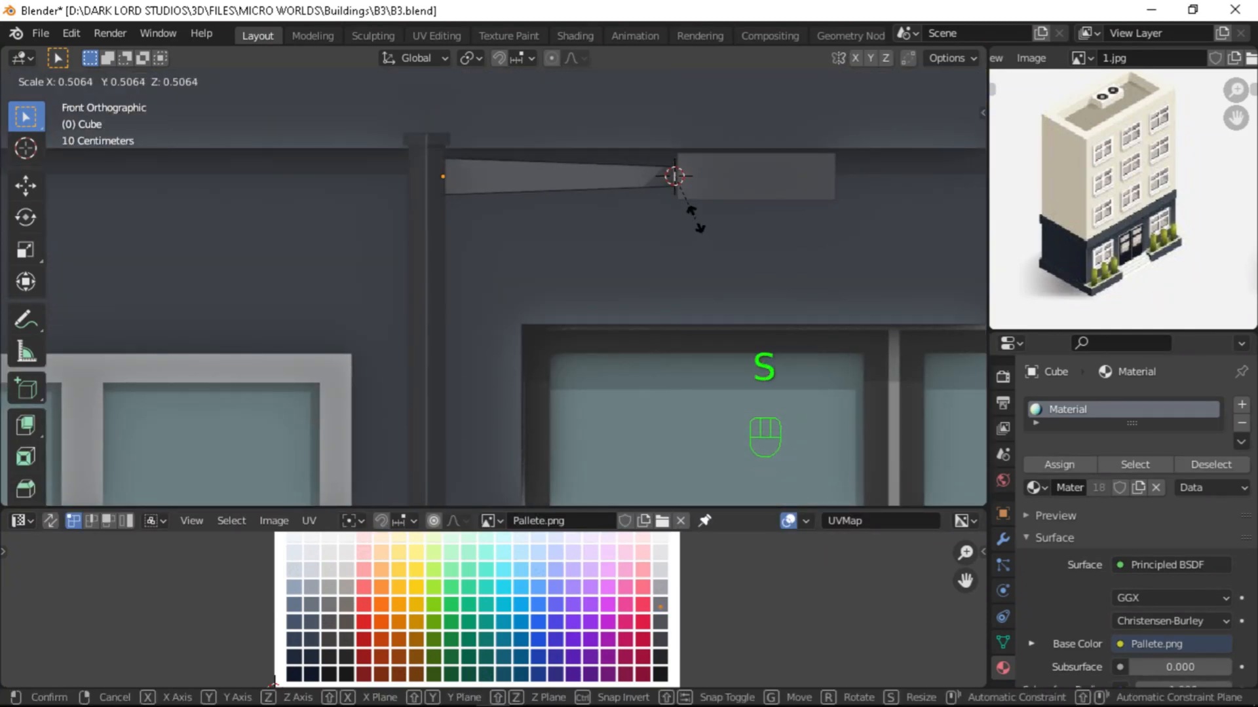
{"action": "left_click", "coordinate": [696, 218]}
{"action": "key", "text": "g"}
{"action": "key", "text": "z"}
{"action": "left_click", "coordinate": [698, 223]}
{"action": "key", "text": "Tab"}
Step: Select the lamp head and apply its scale
{"action": "left_click_drag", "start_coordinate": [676, 226], "coordinate": [681, 284], "text": "alt"}
{"action": "left_click", "coordinate": [698, 319]}
{"action": "scroll", "coordinate": [696, 317], "scroll_direction": "up", "scroll_amount": 3}
{"action": "left_click", "coordinate": [816, 292]}
{"action": "scroll", "coordinate": [815, 288], "scroll_direction": "down", "scroll_amount": 5}
{"action": "left_click_drag", "start_coordinate": [815, 285], "coordinate": [564, 282], "text": "alt"}
{"action": "scroll", "coordinate": [600, 211], "scroll_direction": "up", "scroll_amount": 1}
{"action": "key", "text": "Tab"}
{"action": "key", "text": "Tab"}
{"action": "key", "text": "ctrl+a"}
Step: Inset the lamp head's underside face by about 0.021 m and extrude it about 0.022 m inward
{"action": "key", "text": "Tab"}
{"action": "left_click", "coordinate": [687, 296]}
{"action": "scroll", "coordinate": [557, 239], "scroll_direction": "up", "scroll_amount": 3}
{"action": "key", "text": "e"}
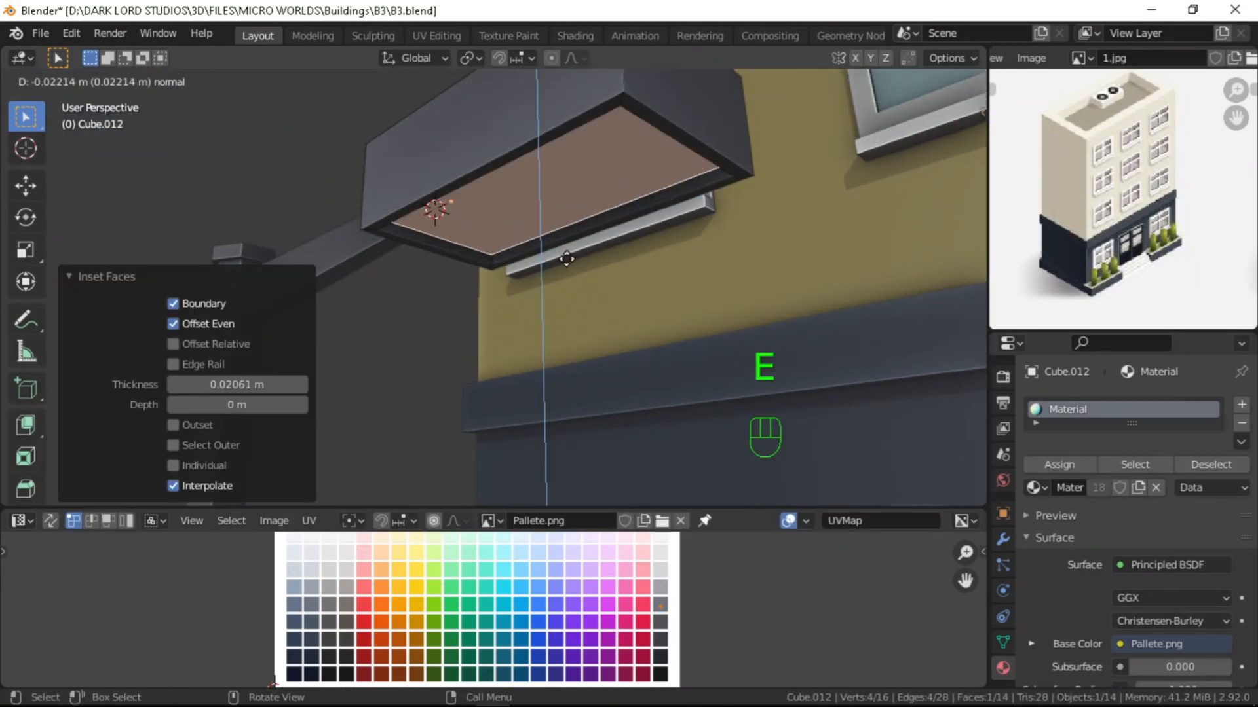
{"action": "left_click", "coordinate": [564, 258]}
Step: Move the UVs of the lamp head's recessed underside face to another palette swatch
{"action": "scroll", "coordinate": [537, 626], "scroll_direction": "down", "scroll_amount": 2}
{"action": "left_click", "coordinate": [545, 566]}
{"action": "key", "text": "Tab"}
Step: Join the lamp head and arm with the post into one object
{"action": "scroll", "coordinate": [553, 499], "scroll_direction": "down", "scroll_amount": 2}
{"action": "left_click", "coordinate": [520, 198]}
{"action": "left_click", "coordinate": [520, 198]}
{"action": "middle_click_drag", "start_coordinate": [485, 301], "coordinate": [473, 237], "text": "alt"}
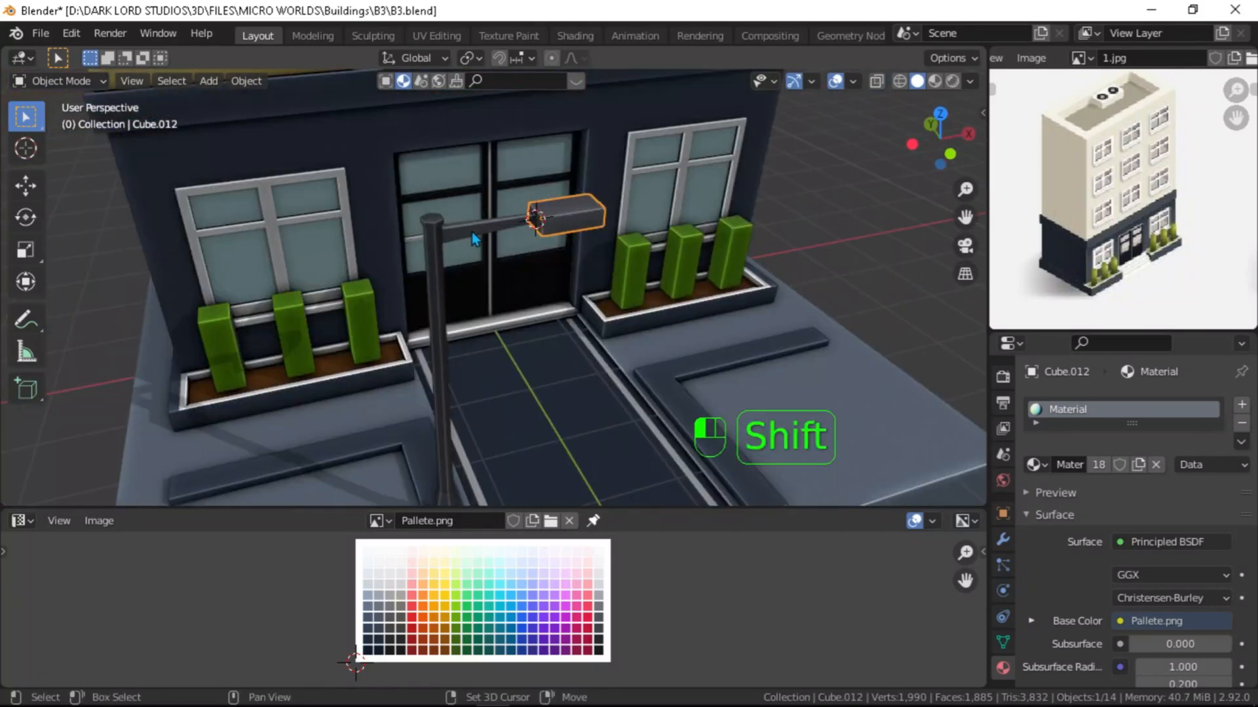
{"action": "middle_click_drag", "start_coordinate": [475, 323], "coordinate": [537, 361], "text": "ctrl"}
{"action": "key", "text": "ctrl+j"}
Step: Move the street lamp about 1.4 m along Y to the inner corner of the L-shaped border
{"action": "key", "text": "KP_7"}
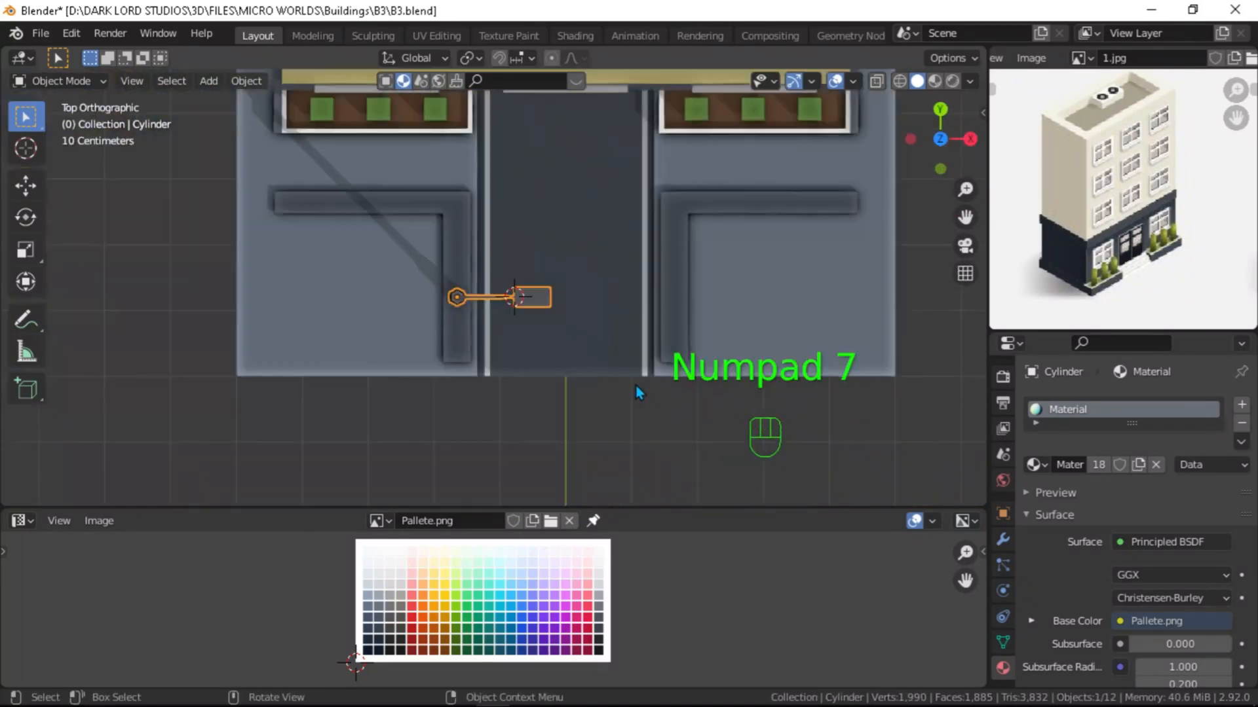
{"action": "key", "text": "g"}
{"action": "key", "text": "y"}
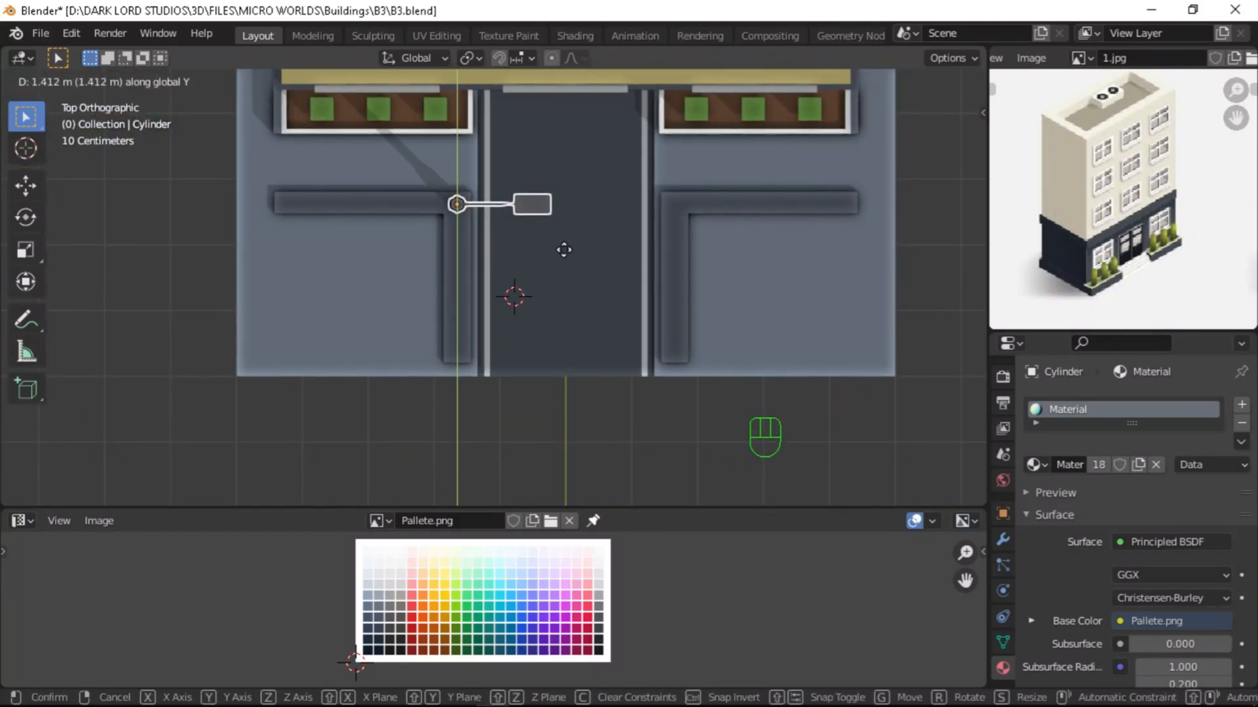
{"action": "left_click", "coordinate": [563, 252]}
Step: Duplicate the street lamp near the front end of the same border and join both lamps into one object
{"action": "key", "text": "shift+d"}
{"action": "left_click", "coordinate": [573, 376]}
{"action": "left_click", "coordinate": [534, 205], "text": "shift"}
{"action": "key", "text": "ctrl+j"}
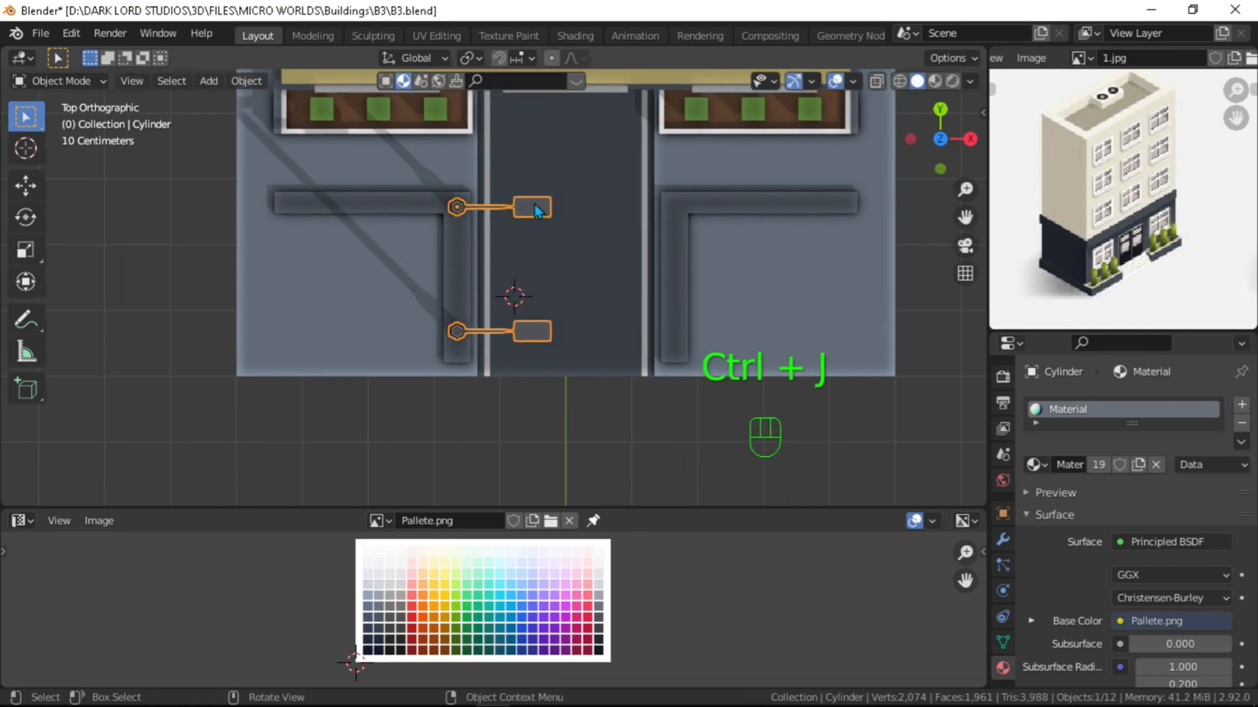
Step: Mirror the street lamps across the walkway with a Mirror modifier centred on the base, and save the file
{"action": "left_click", "coordinate": [1003, 540]}
{"action": "left_click", "coordinate": [1137, 405]}
{"action": "left_click", "coordinate": [907, 189]}
{"action": "left_click", "coordinate": [633, 344]}
{"action": "left_click_drag", "start_coordinate": [635, 344], "coordinate": [484, 302], "text": "alt"}
{"action": "scroll", "coordinate": [393, 304], "scroll_direction": "down", "scroll_amount": 4}
{"action": "left_click", "coordinate": [278, 306]}
{"action": "left_click_drag", "start_coordinate": [278, 306], "coordinate": [426, 354], "text": "alt"}
{"action": "key", "text": "ctrl+s"}
Step: Inset the base's two top faces on either side of the walkway by about 0.15 m
{"action": "left_click_drag", "start_coordinate": [596, 425], "coordinate": [679, 295], "text": "alt"}
{"action": "scroll", "coordinate": [677, 364], "scroll_direction": "up", "scroll_amount": 1}
{"action": "scroll", "coordinate": [678, 295], "scroll_direction": "up", "scroll_amount": 1}
{"action": "left_click", "coordinate": [448, 412]}
{"action": "key", "text": "Tab"}
{"action": "scroll", "coordinate": [437, 380], "scroll_direction": "up", "scroll_amount": 1}
{"action": "left_click_drag", "start_coordinate": [444, 421], "coordinate": [510, 395], "text": "alt+shift"}
{"action": "scroll", "coordinate": [439, 383], "scroll_direction": "up", "scroll_amount": 1}
{"action": "left_click", "coordinate": [439, 384]}
{"action": "key", "text": "Tab"}
{"action": "key", "text": "Tab"}
{"action": "scroll", "coordinate": [651, 379], "scroll_direction": "up", "scroll_amount": 1}
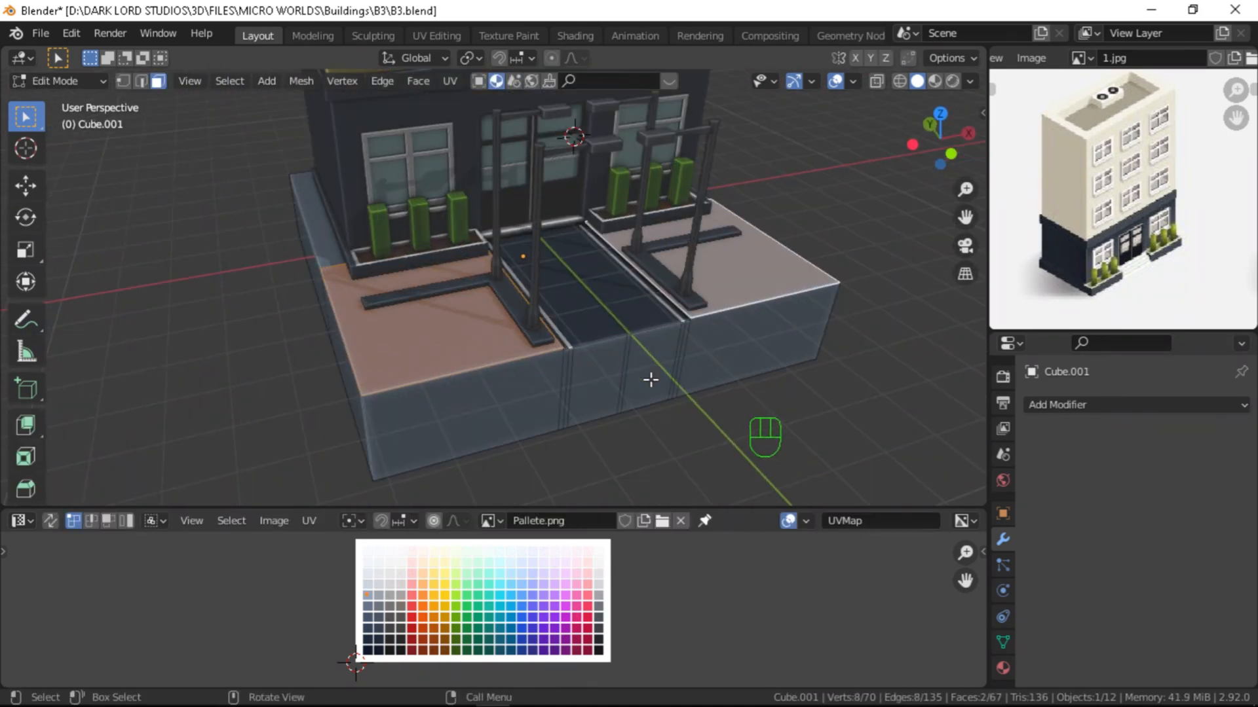
{"action": "key", "text": "i"}
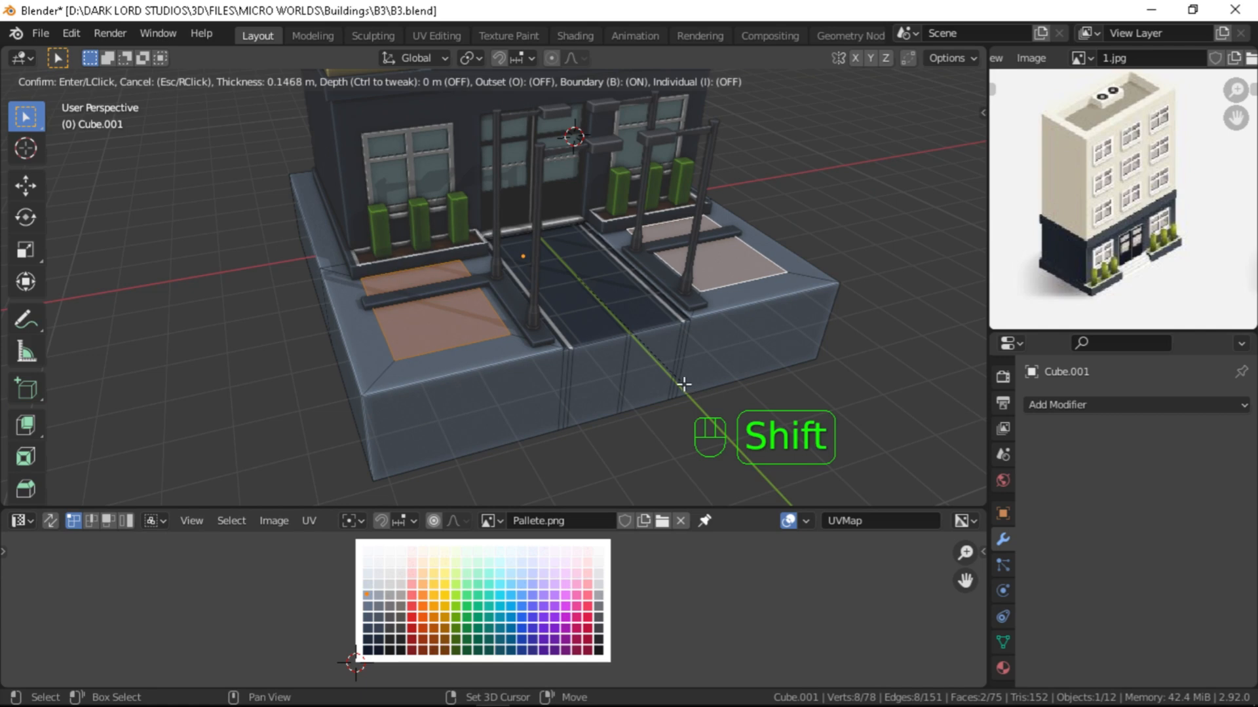
{"action": "left_click", "coordinate": [684, 384]}
Step: Scale the two inset faces to about 0.605 along Y and move them about -0.85 m along Y
{"action": "key", "text": "s"}
{"action": "key", "text": "y"}
{"action": "left_click", "coordinate": [626, 343]}
{"action": "left_click_drag", "start_coordinate": [627, 344], "coordinate": [546, 385], "text": "alt"}
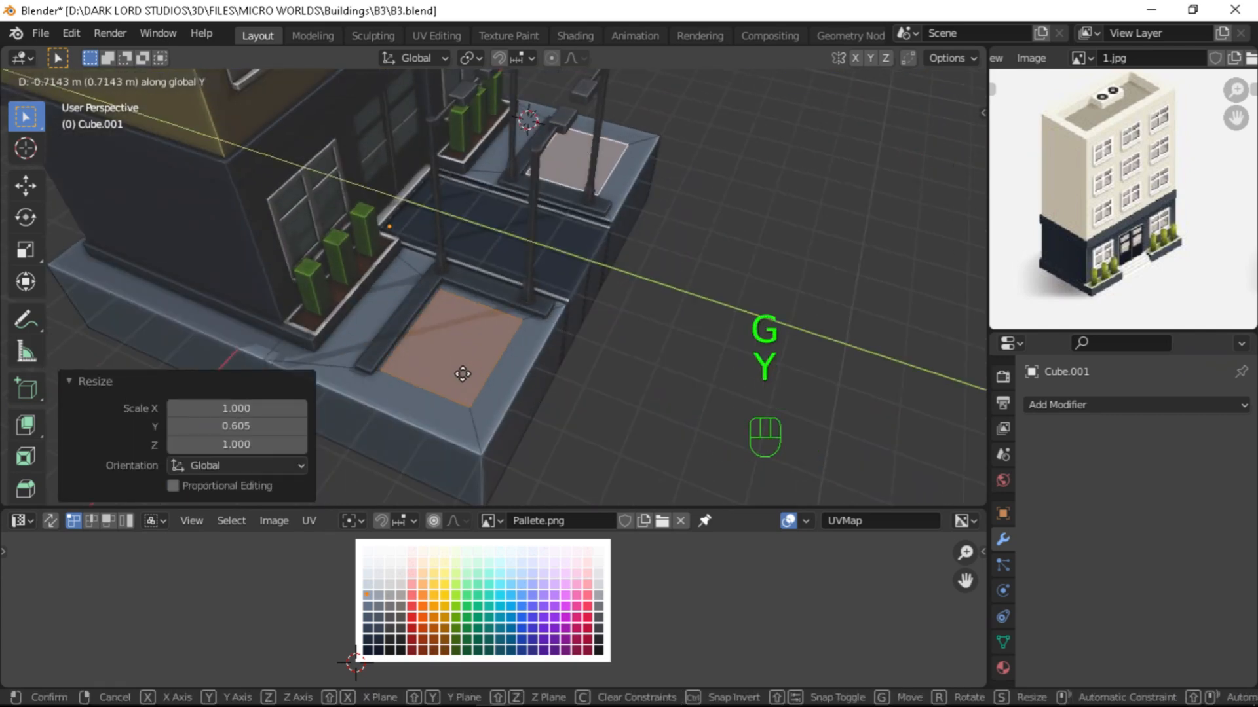
{"action": "left_click", "coordinate": [467, 379]}
{"action": "left_click_drag", "start_coordinate": [467, 378], "coordinate": [479, 319], "text": "alt"}
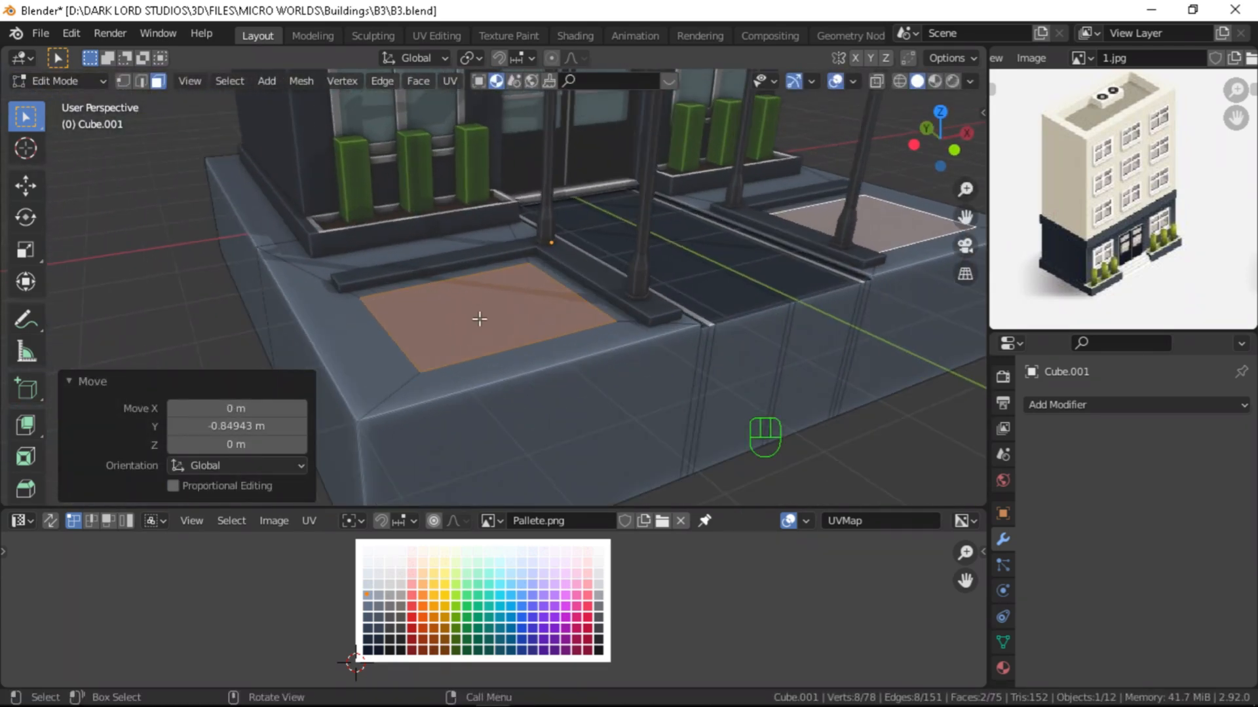
Step: Extrude the inset faces about 0.064 m downward and move their UVs to a brown swatch as soil beds
{"action": "left_click", "coordinate": [596, 372]}
{"action": "scroll", "coordinate": [511, 553], "scroll_direction": "up", "scroll_amount": 4}
{"action": "left_click_drag", "start_coordinate": [375, 589], "coordinate": [394, 569], "text": "alt+shift"}
{"action": "scroll", "coordinate": [429, 638], "scroll_direction": "down", "scroll_amount": 1}
{"action": "key", "text": "g"}
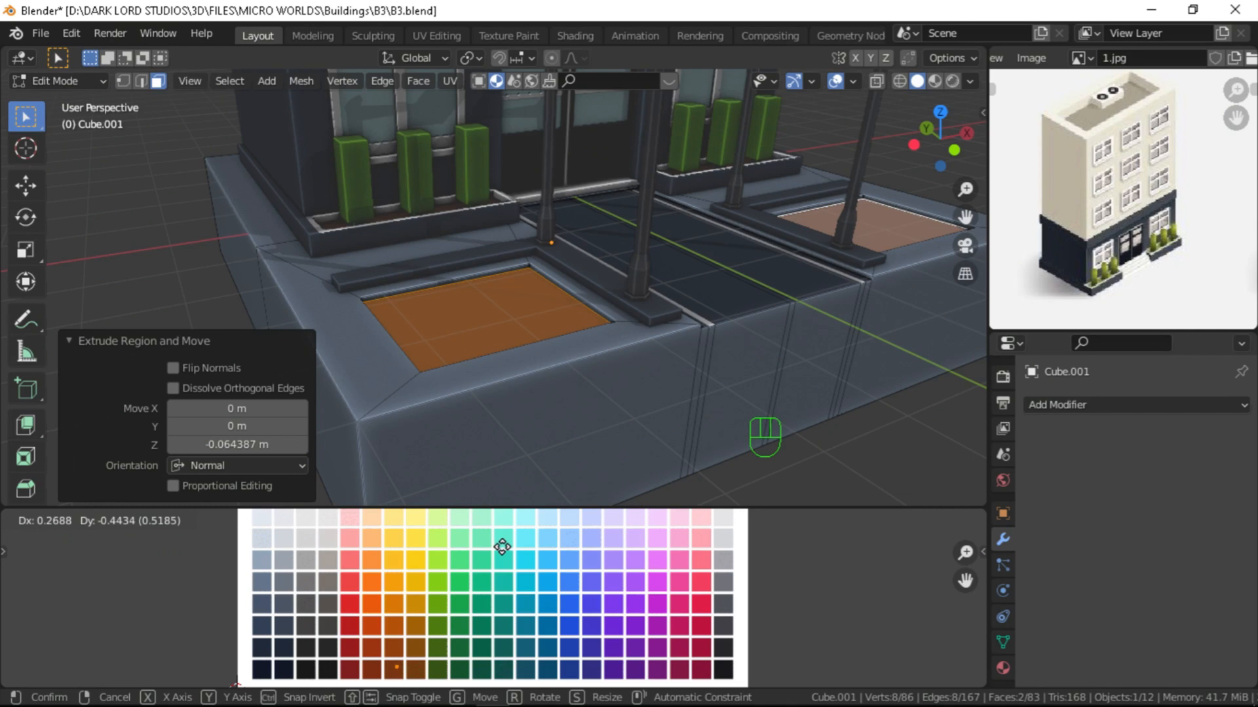
{"action": "left_click", "coordinate": [502, 549]}
{"action": "key", "text": "Tab"}
{"action": "scroll", "coordinate": [469, 348], "scroll_direction": "down", "scroll_amount": 2}
{"action": "left_click_drag", "start_coordinate": [469, 348], "coordinate": [529, 372], "text": "alt"}
{"action": "key", "text": "Tab"}
{"action": "left_click", "coordinate": [491, 300]}
{"action": "left_click_drag", "start_coordinate": [429, 301], "coordinate": [477, 292], "text": "alt"}
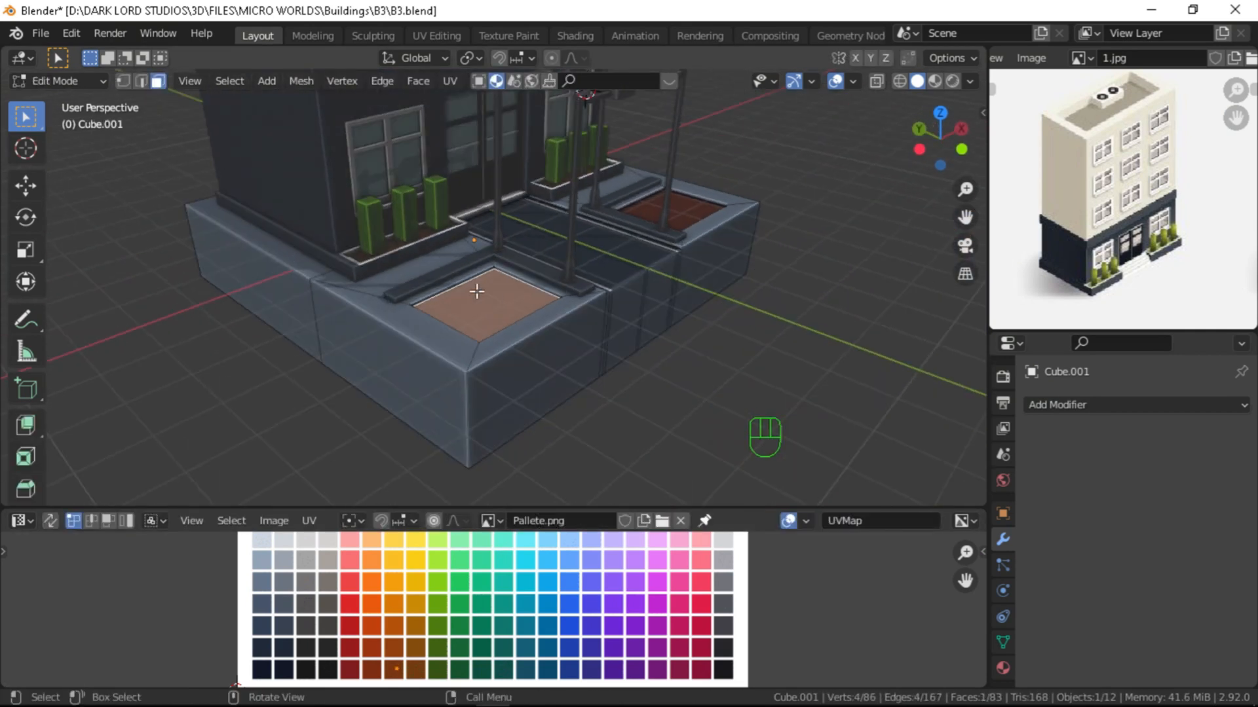
{"action": "key", "text": "Tab"}
Step: Duplicate one bush from the window planter and separate the copy into its own object
{"action": "scroll", "coordinate": [473, 290], "scroll_direction": "up", "scroll_amount": 1}
{"action": "left_click", "coordinate": [385, 231]}
{"action": "key", "text": "Tab"}
{"action": "key", "text": "l"}
{"action": "key", "text": "shift+d"}
{"action": "left_click", "coordinate": [447, 251]}
{"action": "key", "text": "p"}
{"action": "left_click", "coordinate": [447, 251]}
{"action": "key", "text": "Tab"}
{"action": "left_click_drag", "start_coordinate": [448, 251], "coordinate": [388, 272], "text": "alt"}
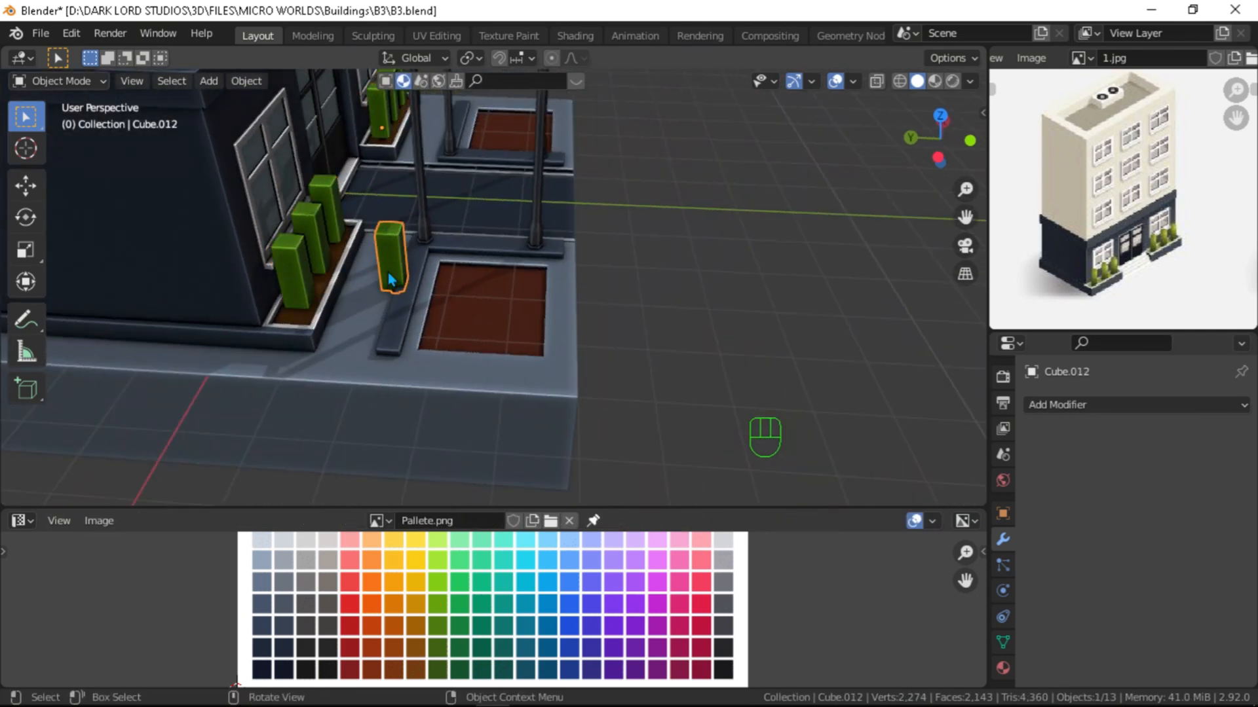
Step: Place the copied bush over the soil bed nearest its planter and set its origin to its geometry
{"action": "key", "text": "KP_7"}
{"action": "key", "text": "g"}
{"action": "left_click", "coordinate": [509, 371]}
{"action": "left_click_drag", "start_coordinate": [508, 371], "coordinate": [485, 272], "text": "alt"}
{"action": "key", "text": "s"}
{"action": "right_click", "coordinate": [484, 273]}
{"action": "right_click", "coordinate": [482, 272]}
{"action": "left_click", "coordinate": [558, 290]}
Step: Scale the bush uniformly to about 2.62 and raise it along Z so its stem stands on the soil bed
{"action": "key", "text": "s"}
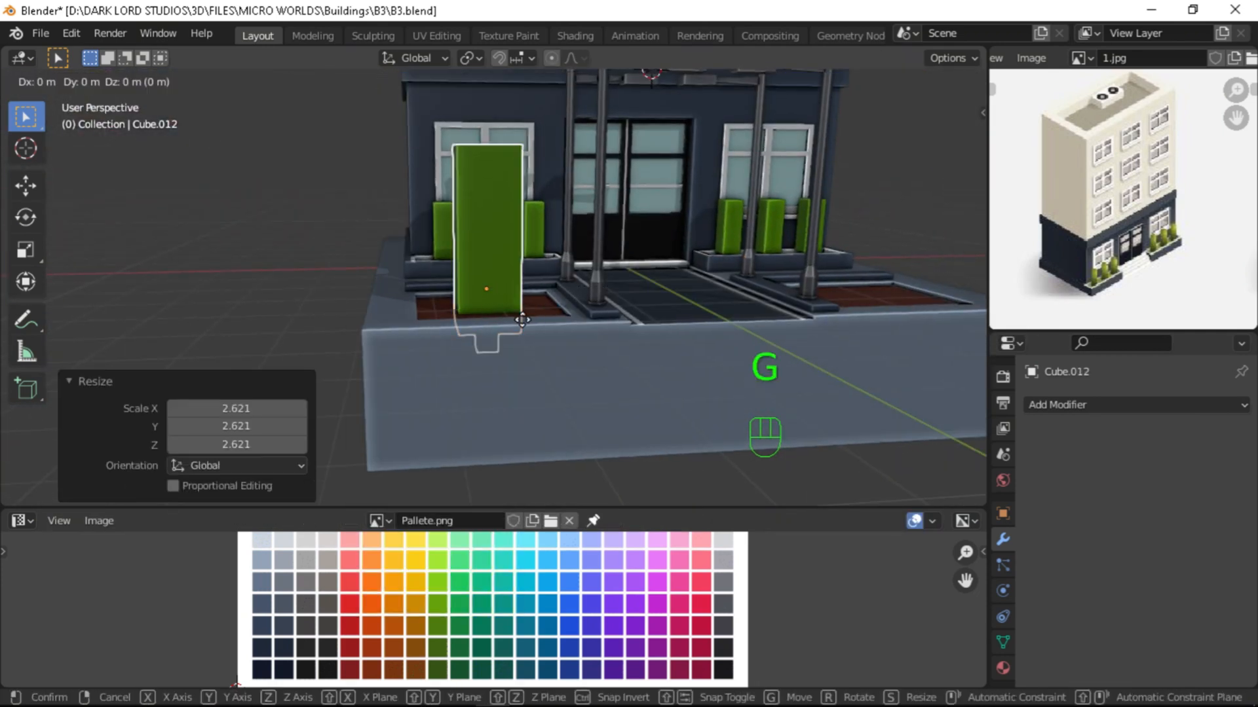
{"action": "left_click", "coordinate": [525, 286]}
{"action": "scroll", "coordinate": [518, 298], "scroll_direction": "up", "scroll_amount": 1}
{"action": "key", "text": "g"}
{"action": "key", "text": "z"}
{"action": "left_click", "coordinate": [509, 298]}
Step: Move the UVs of the tree's trunk faces to a brown palette swatch
{"action": "left_click_drag", "start_coordinate": [509, 301], "coordinate": [466, 328], "text": "alt"}
{"action": "scroll", "coordinate": [493, 284], "scroll_direction": "up", "scroll_amount": 2}
{"action": "key", "text": "Tab"}
{"action": "left_click", "coordinate": [498, 281]}
{"action": "left_click", "coordinate": [499, 309]}
{"action": "key", "text": "Tab"}
{"action": "key", "text": "Tab"}
{"action": "key", "text": "g"}
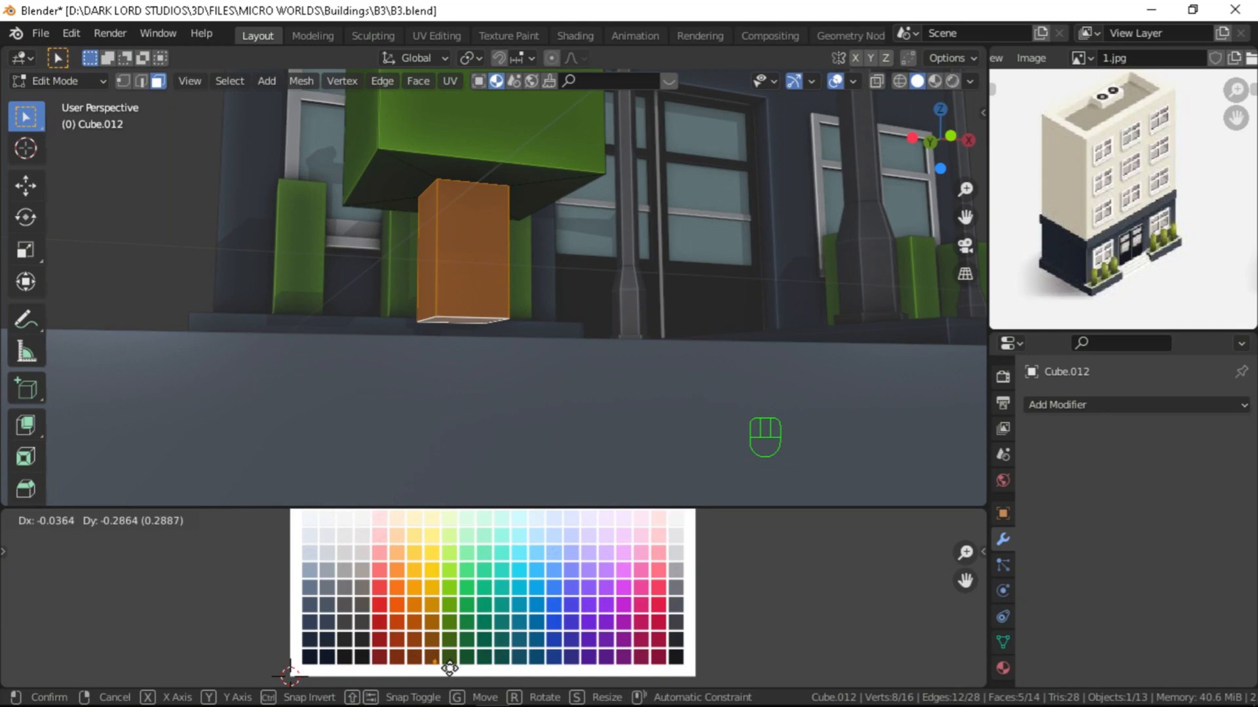
{"action": "left_click", "coordinate": [449, 669]}
{"action": "key", "text": "Tab"}
Step: Scale the tree's trunk slightly thinner in the horizontal plane
{"action": "left_click_drag", "start_coordinate": [469, 319], "coordinate": [475, 347], "text": "alt"}
{"action": "key", "text": "Tab"}
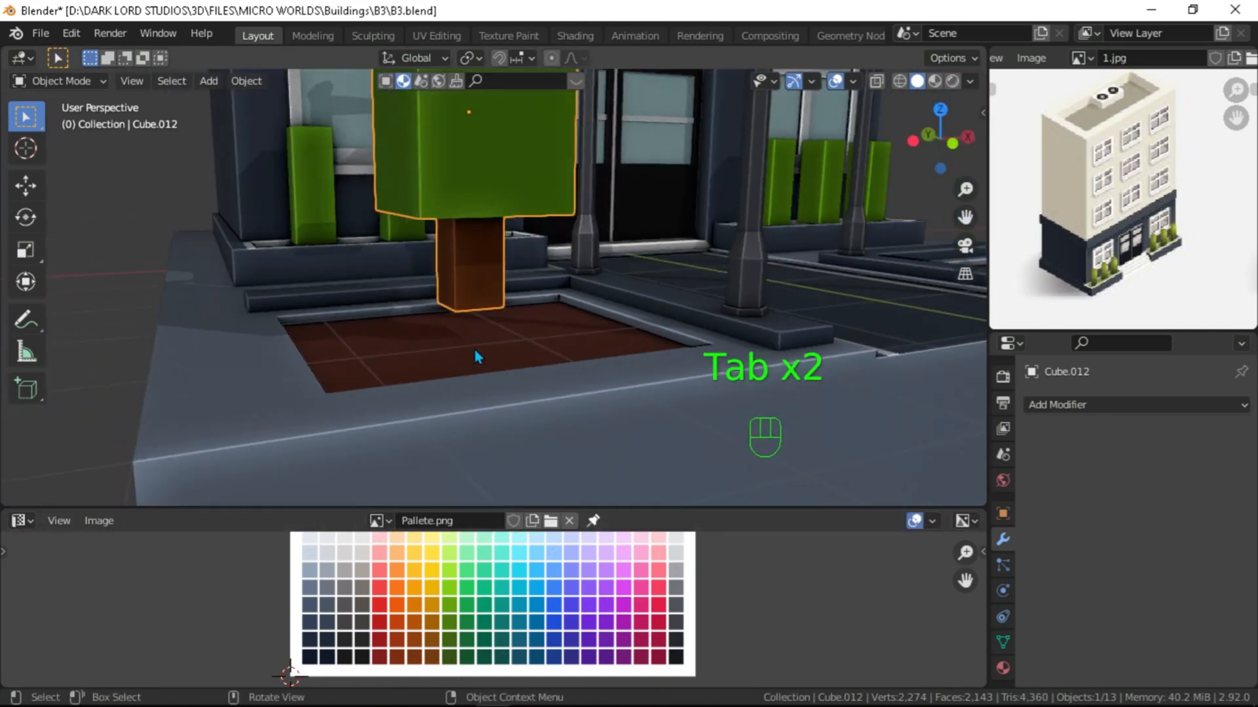
{"action": "key", "text": "s"}
{"action": "key", "text": "shift+z"}
{"action": "left_click", "coordinate": [570, 341]}
{"action": "key", "text": "Tab"}
Step: Move the UVs of both soil bed faces to a lighter reddish-brown palette swatch
{"action": "left_click_drag", "start_coordinate": [570, 340], "coordinate": [534, 342], "text": "alt"}
{"action": "left_click", "coordinate": [531, 375]}
{"action": "key", "text": "Tab"}
{"action": "key", "text": "Tab"}
{"action": "left_click", "coordinate": [430, 352]}
{"action": "key", "text": "Tab"}
{"action": "scroll", "coordinate": [838, 341], "scroll_direction": "down", "scroll_amount": 3}
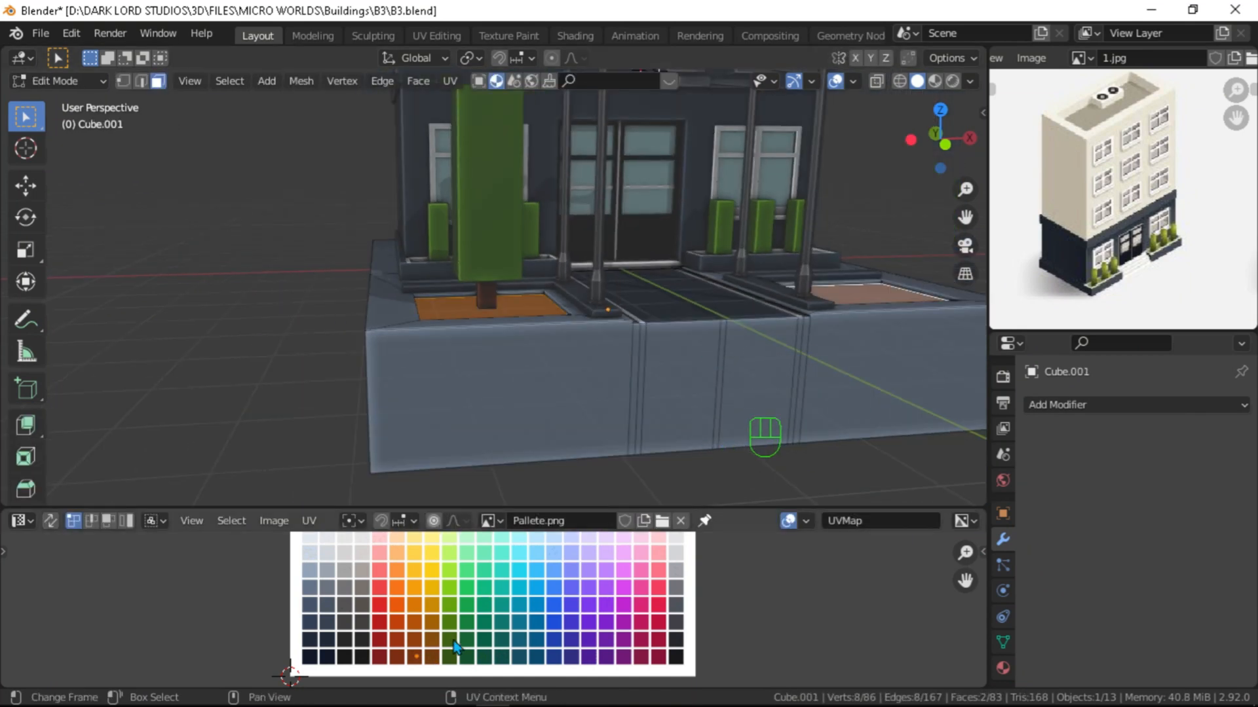
{"action": "left_click", "coordinate": [433, 611]}
{"action": "key", "text": "Tab"}
{"action": "key", "text": "Tab"}
Step: Lower the tree canopy's top face about 0.2 m, enlarge it slightly in the horizontal plane and readjust its height
{"action": "left_click_drag", "start_coordinate": [415, 336], "coordinate": [450, 328], "text": "alt"}
{"action": "left_click_drag", "start_coordinate": [442, 272], "coordinate": [522, 320], "text": "alt"}
{"action": "left_click", "coordinate": [507, 201]}
{"action": "key", "text": "Tab"}
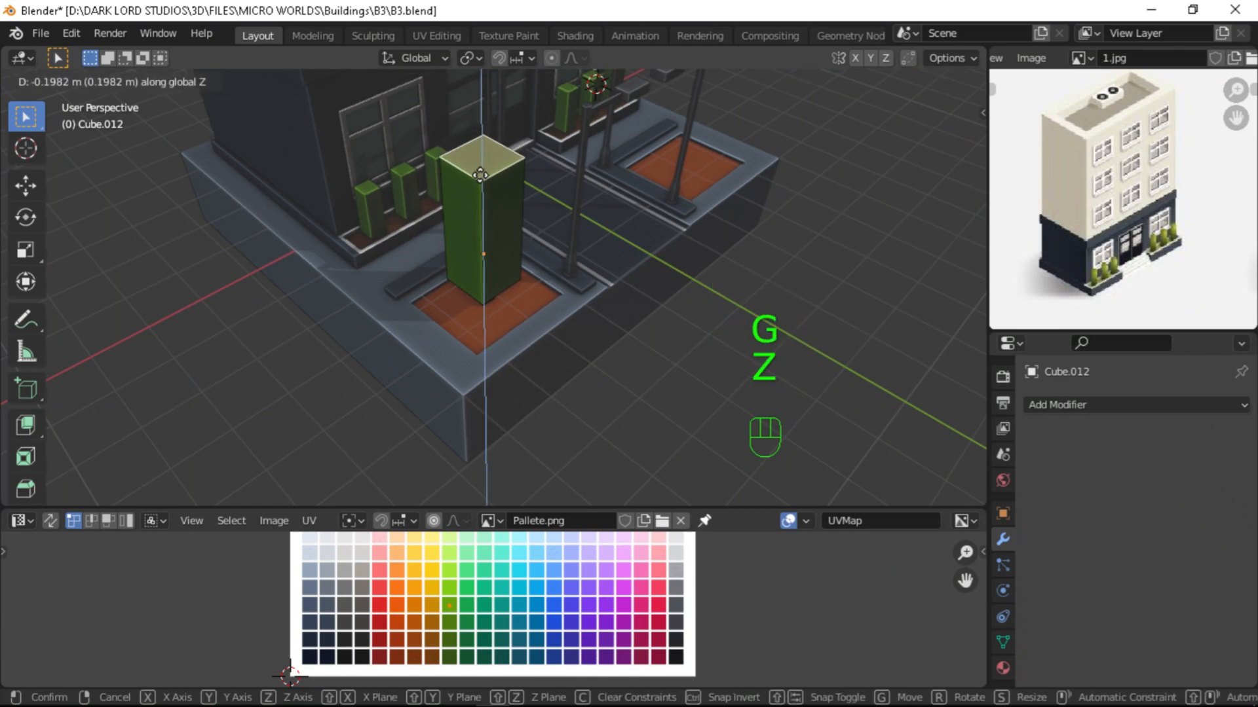
{"action": "left_click", "coordinate": [480, 174]}
{"action": "key", "text": "s"}
{"action": "key", "text": "shift+z"}
{"action": "left_click", "coordinate": [501, 138]}
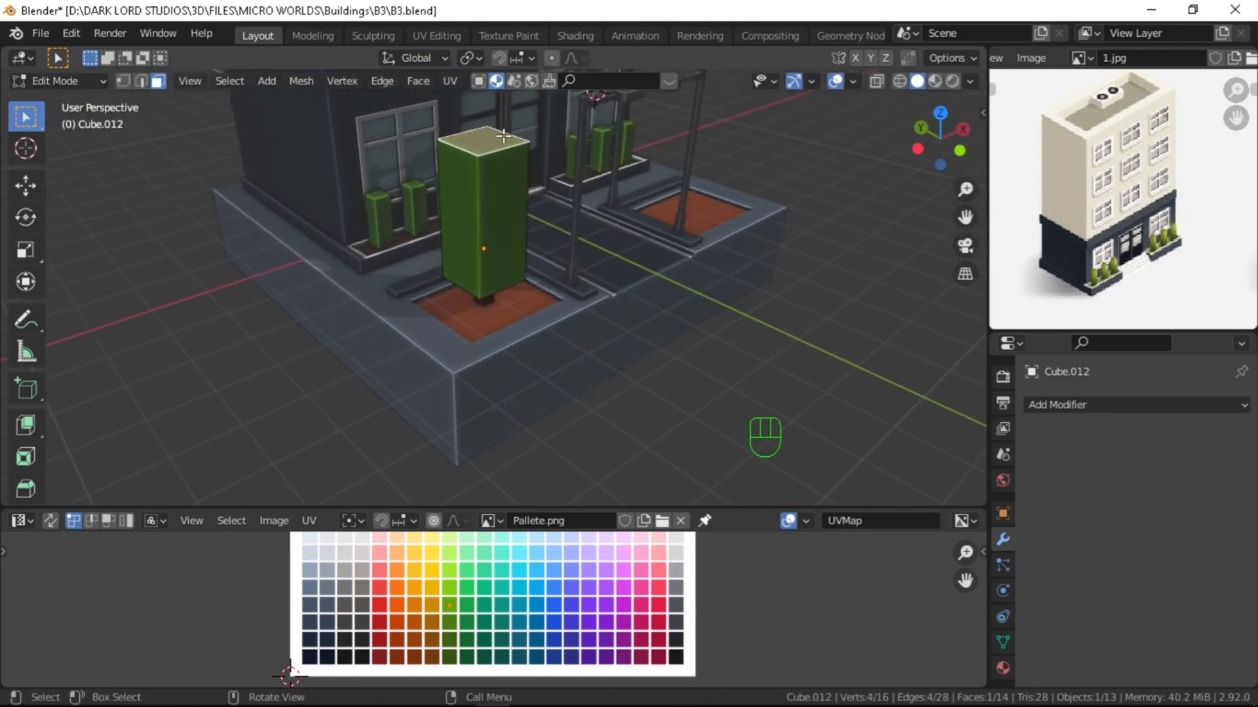
{"action": "key", "text": "g"}
{"action": "key", "text": "z"}
{"action": "left_click", "coordinate": [505, 148]}
{"action": "key", "text": "Tab"}
Step: Mirror the tree onto the opposite soil bed with a Mirror modifier centred on the base, and apply the modifier
{"action": "scroll", "coordinate": [505, 148], "scroll_direction": "down", "scroll_amount": 2}
{"action": "left_click_drag", "start_coordinate": [589, 342], "coordinate": [522, 337], "text": "alt"}
{"action": "left_click", "coordinate": [1107, 405]}
{"action": "left_click", "coordinate": [868, 184]}
{"action": "left_click", "coordinate": [660, 345]}
{"action": "left_click_drag", "start_coordinate": [720, 380], "coordinate": [655, 322], "text": "alt"}
{"action": "key", "text": "ctrl+a"}
Step: Save the finished building file
{"action": "scroll", "coordinate": [788, 409], "scroll_direction": "down", "scroll_amount": 5}
{"action": "key", "text": "ctrl+s"}
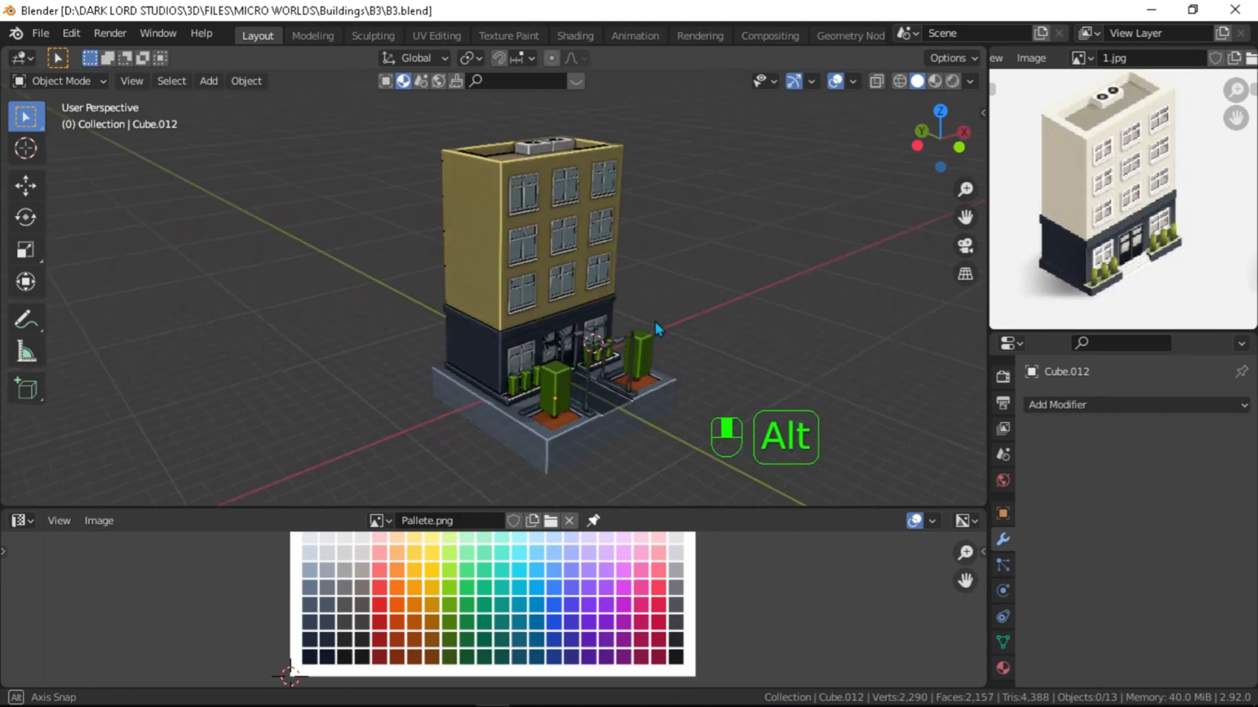
{"action": "key", "text": "ctrl+s"}
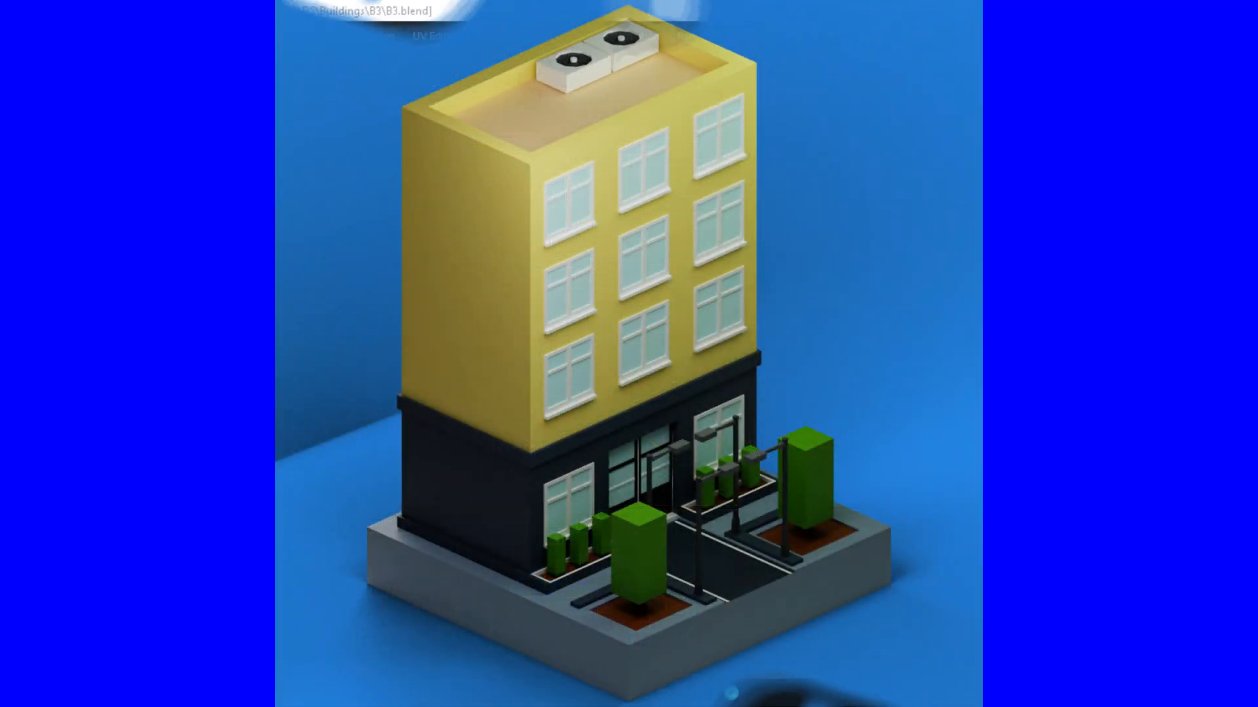